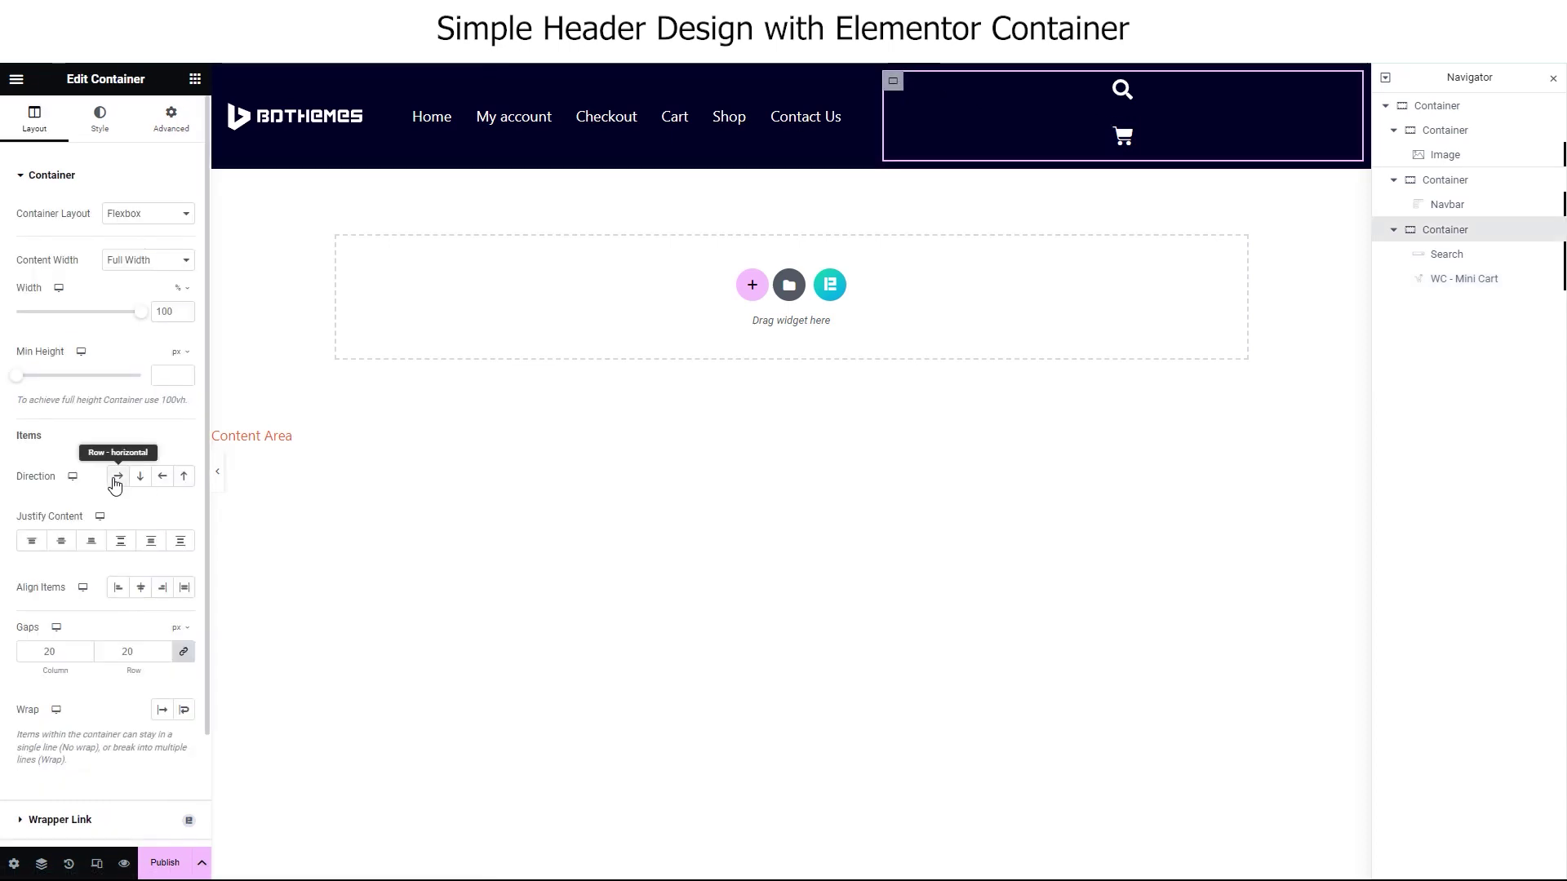
Lay out the search and cart icons in a right-aligned row, and vertically centre them and the header container.
left_click(116, 480)
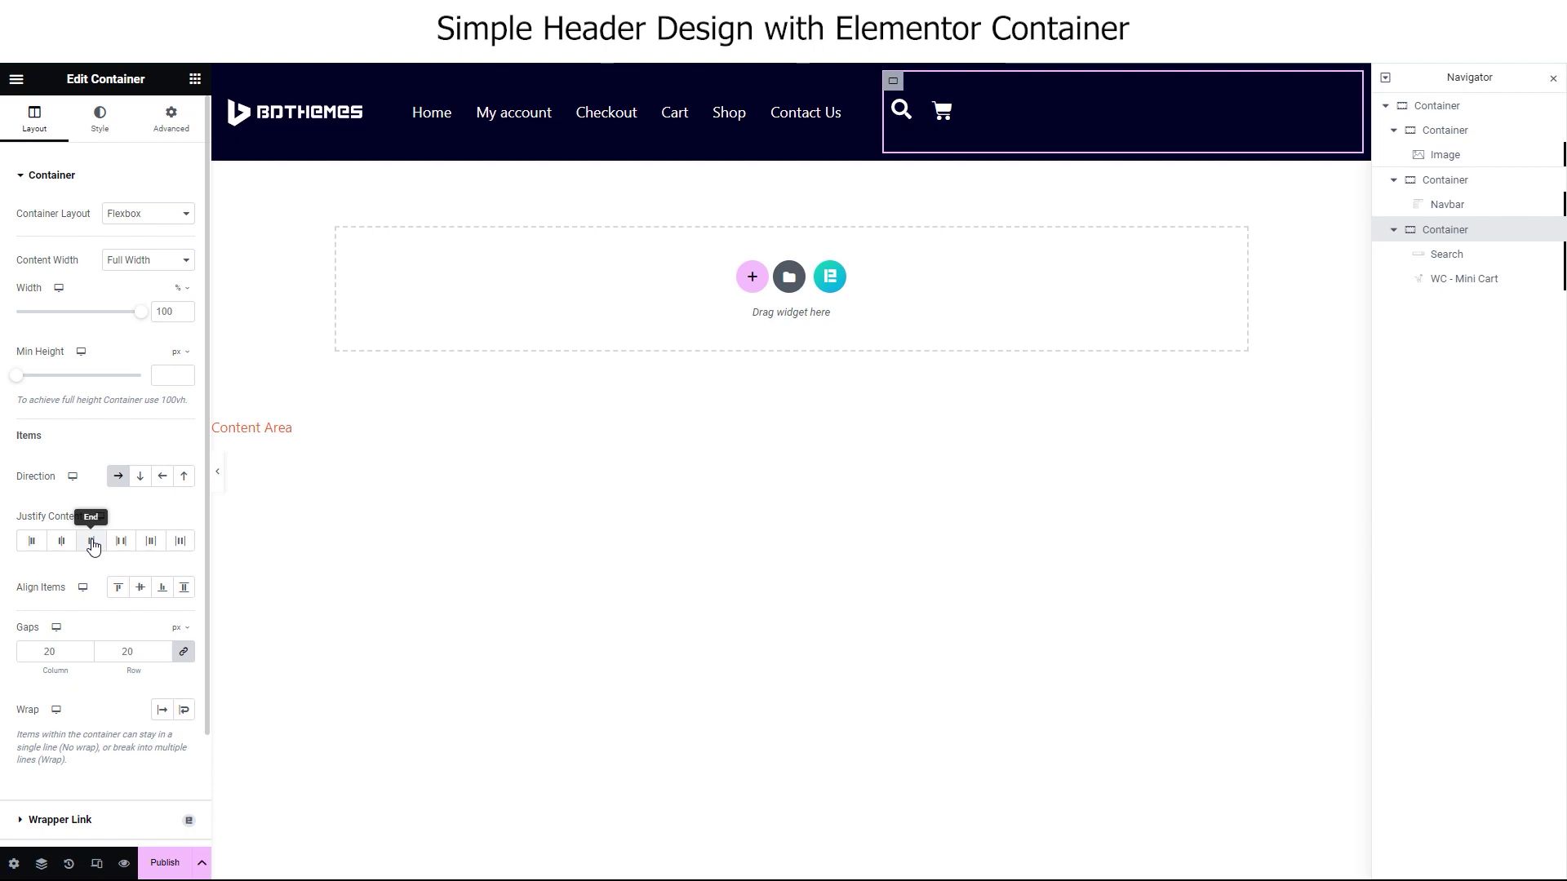
left_click(91, 540)
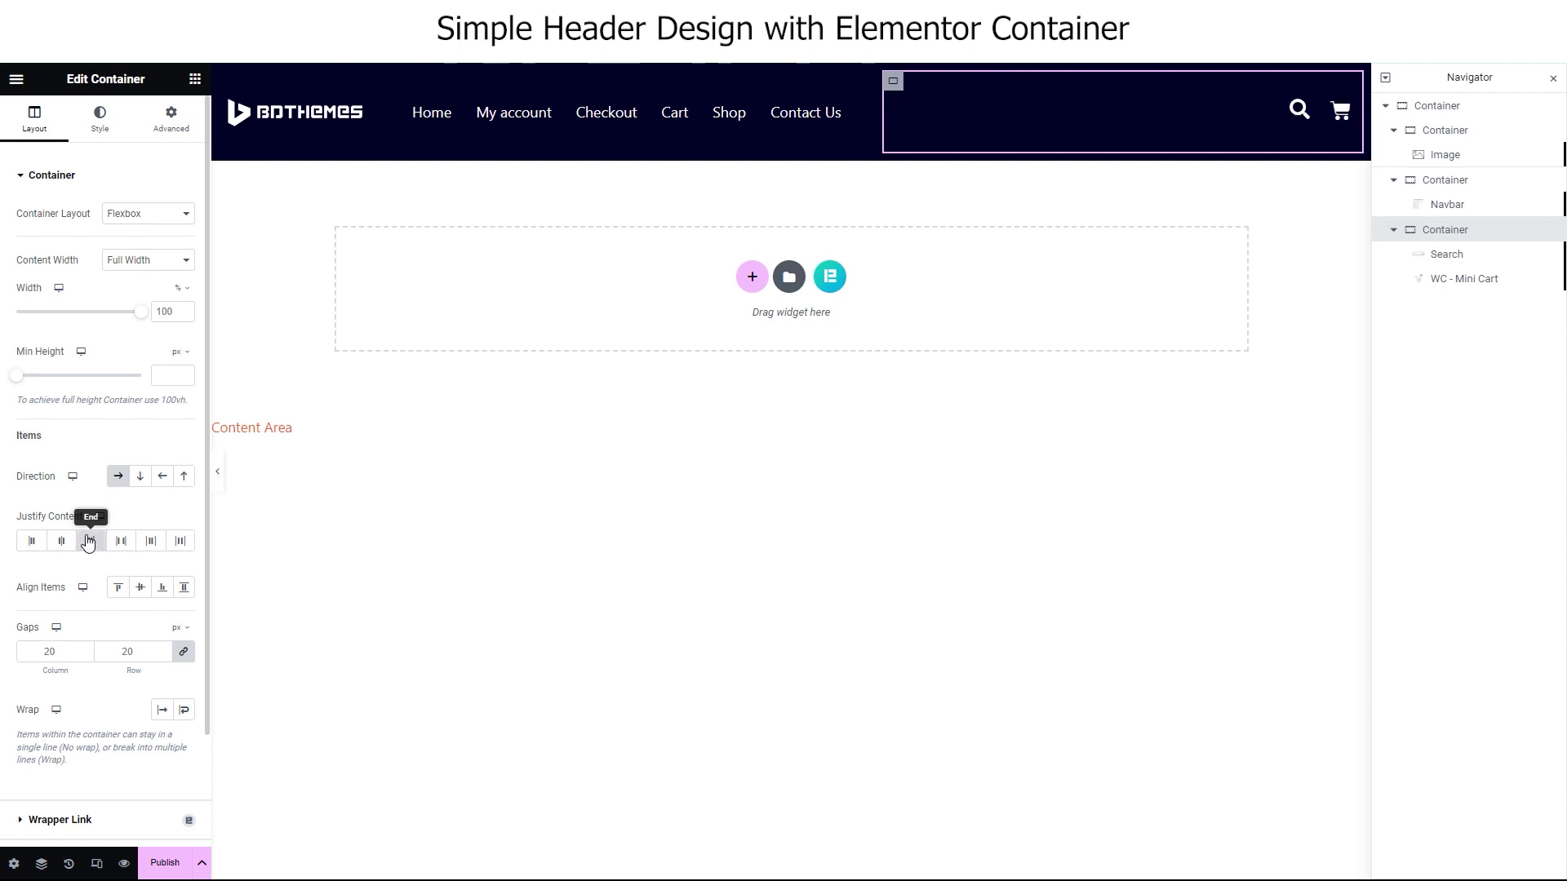
left_click(171, 120)
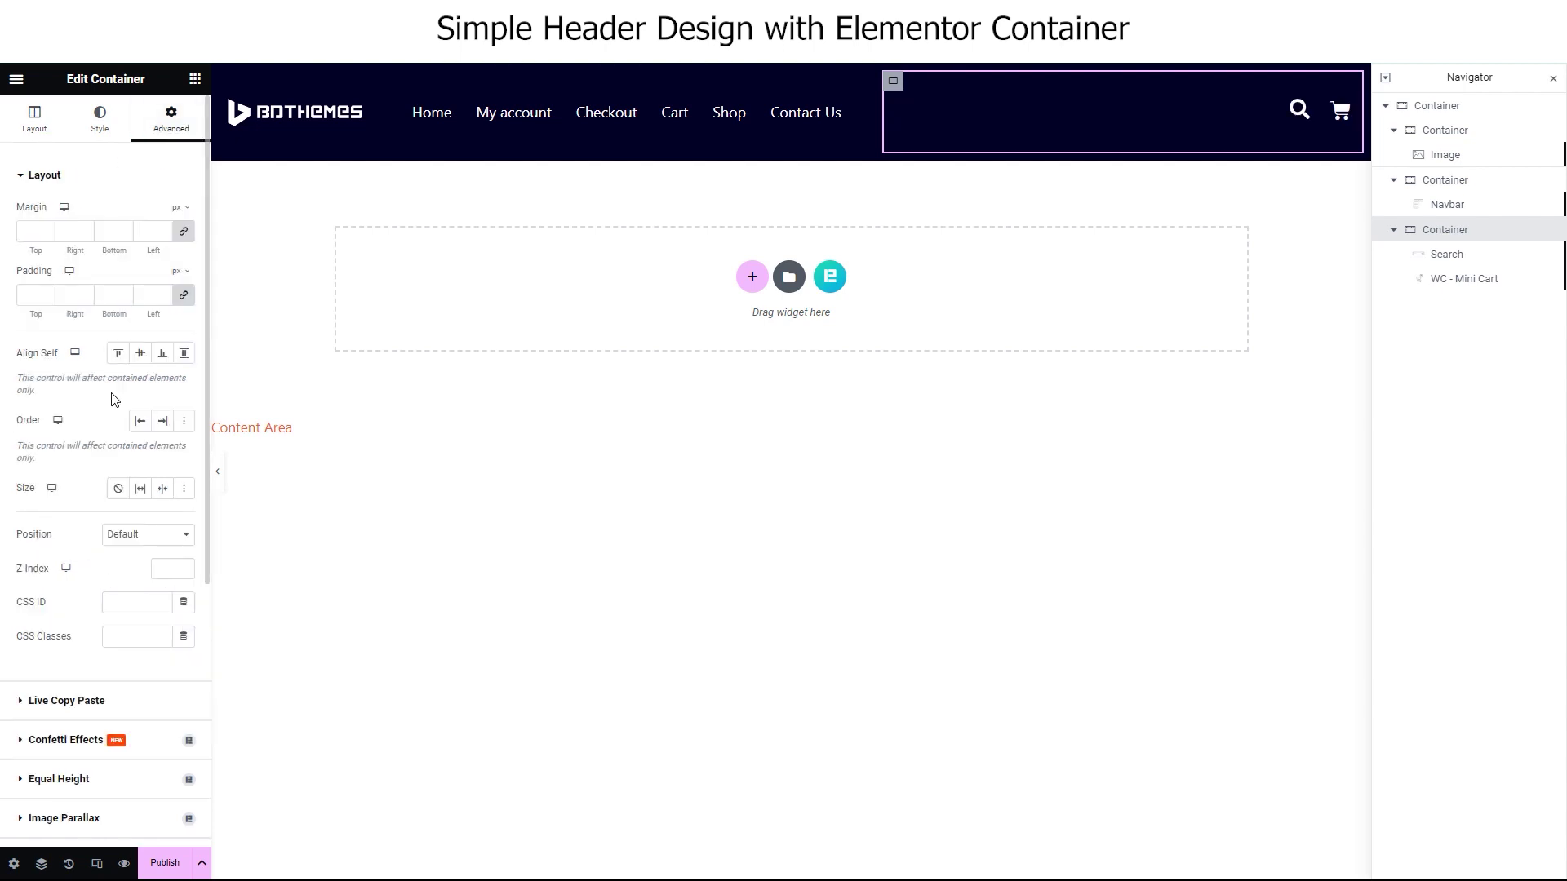
left_click(140, 353)
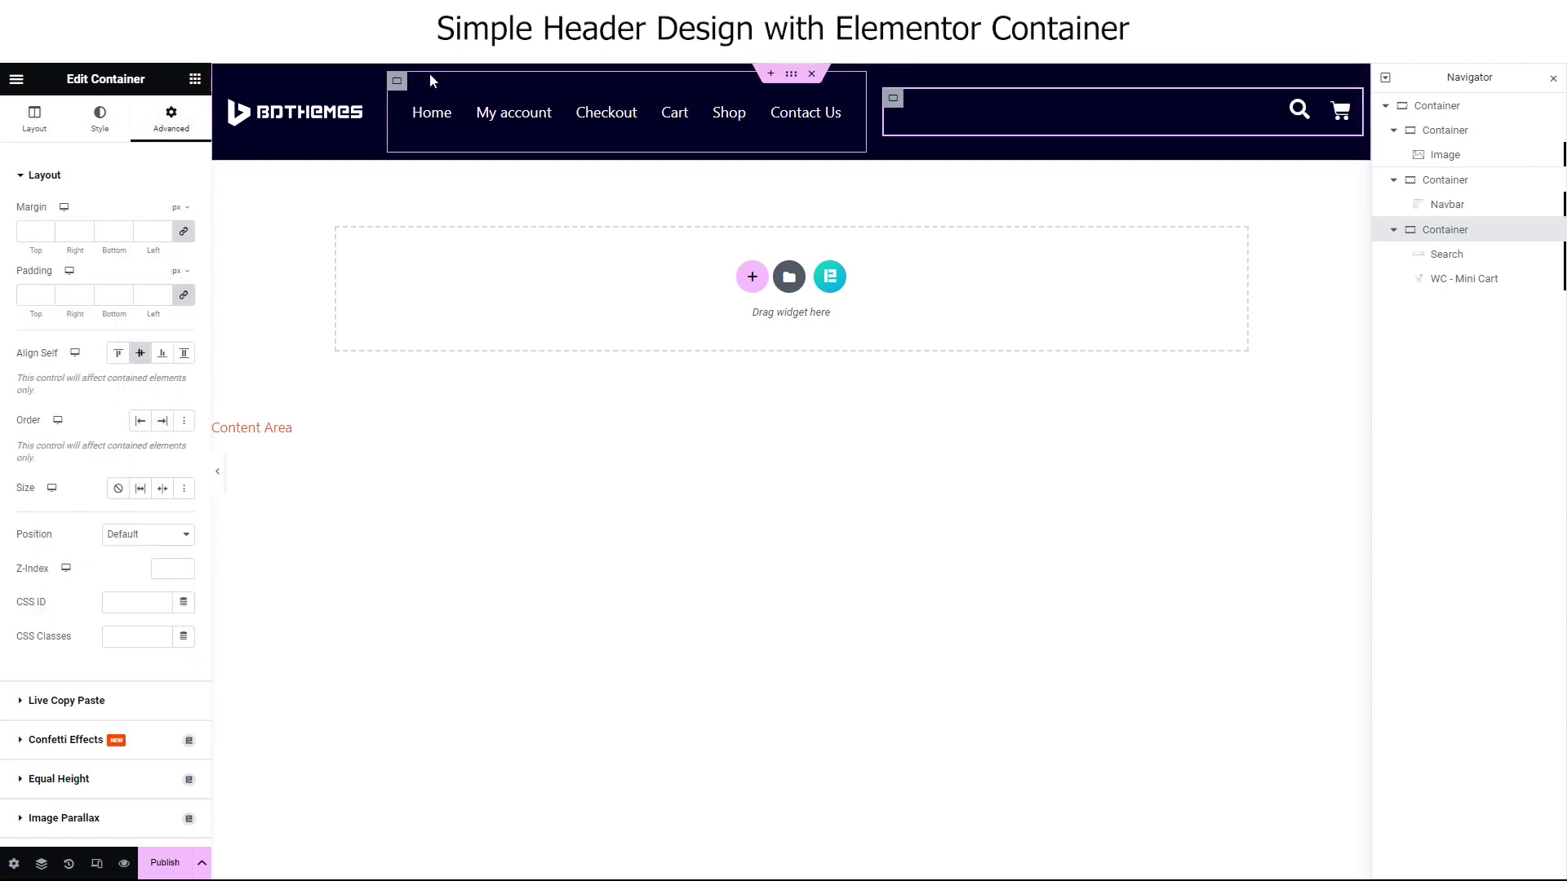
left_click(791, 74)
left_click(99, 120)
left_click(171, 120)
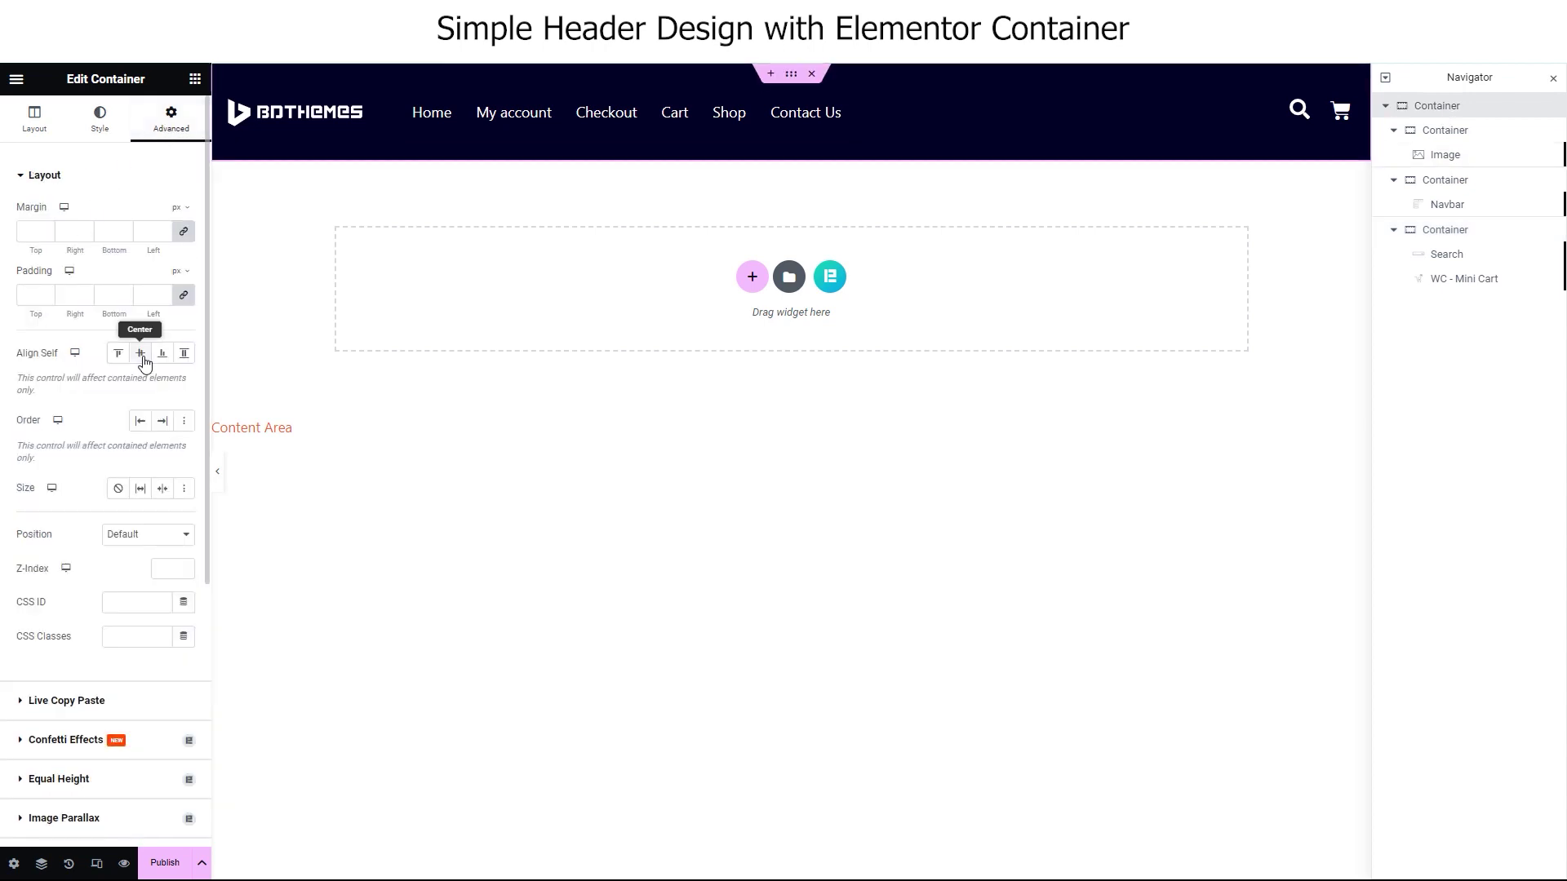
left_click(139, 353)
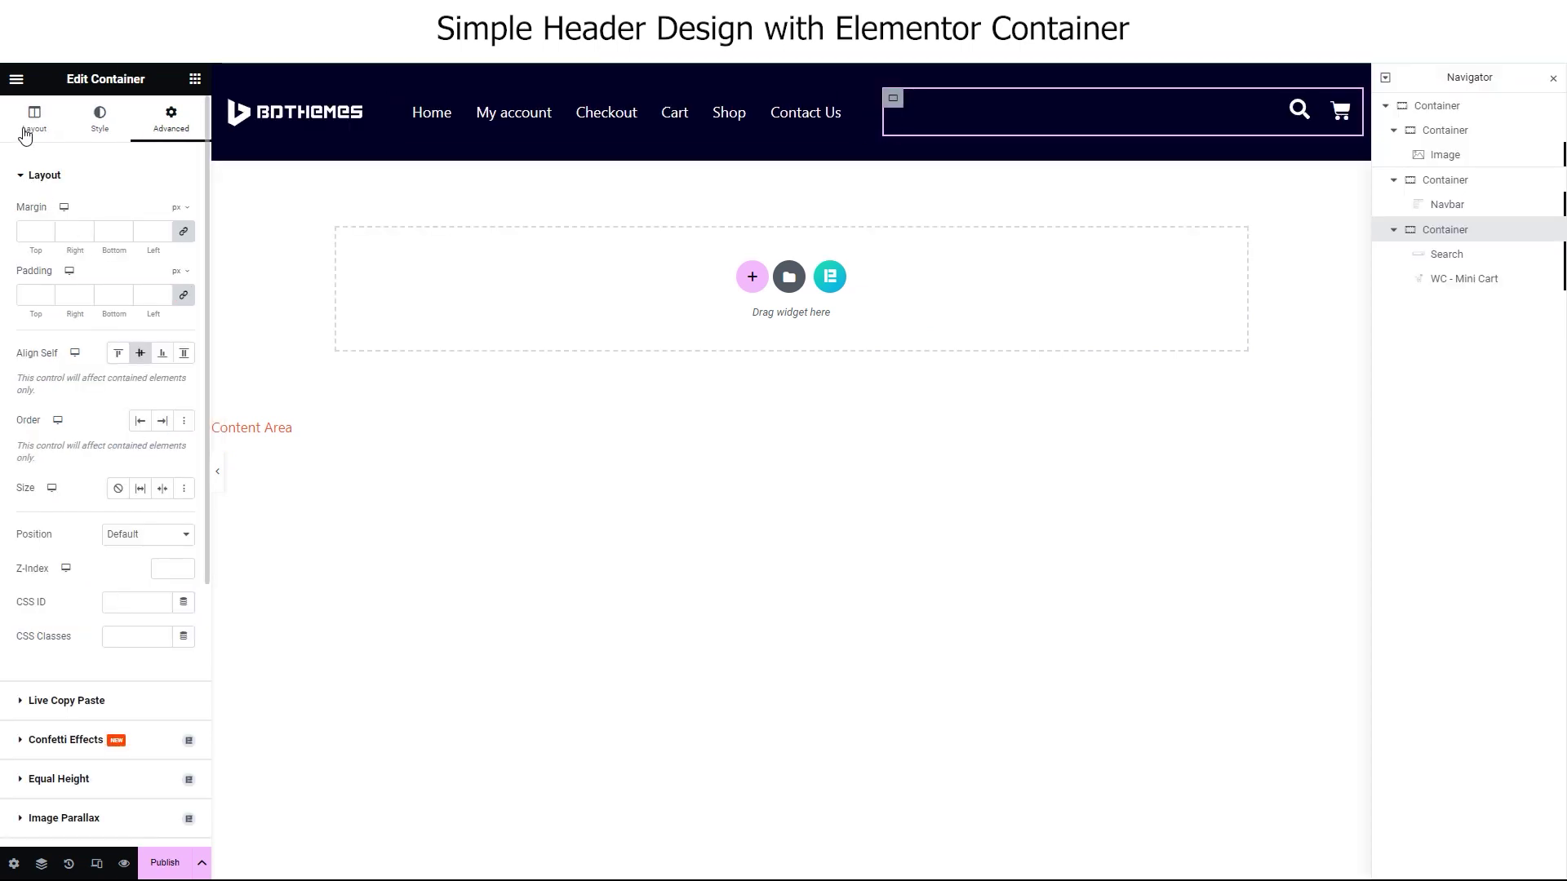
Set the icon container width to 30%, the menu text size to 20, and the logo container to 25%.
left_click(34, 120)
left_click(163, 312)
type("30")
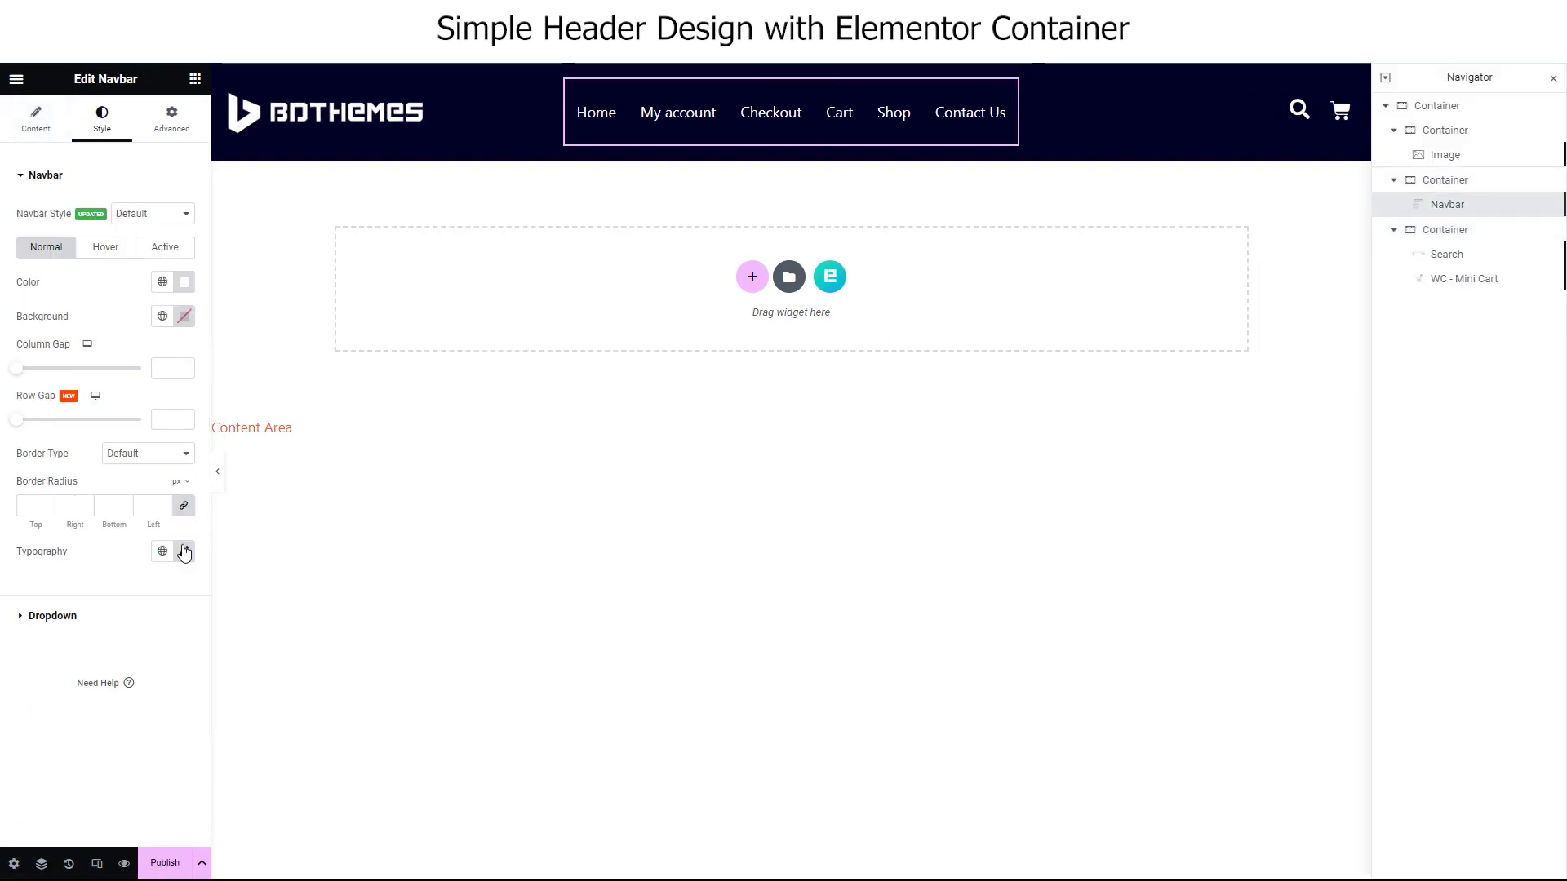
left_click(184, 552)
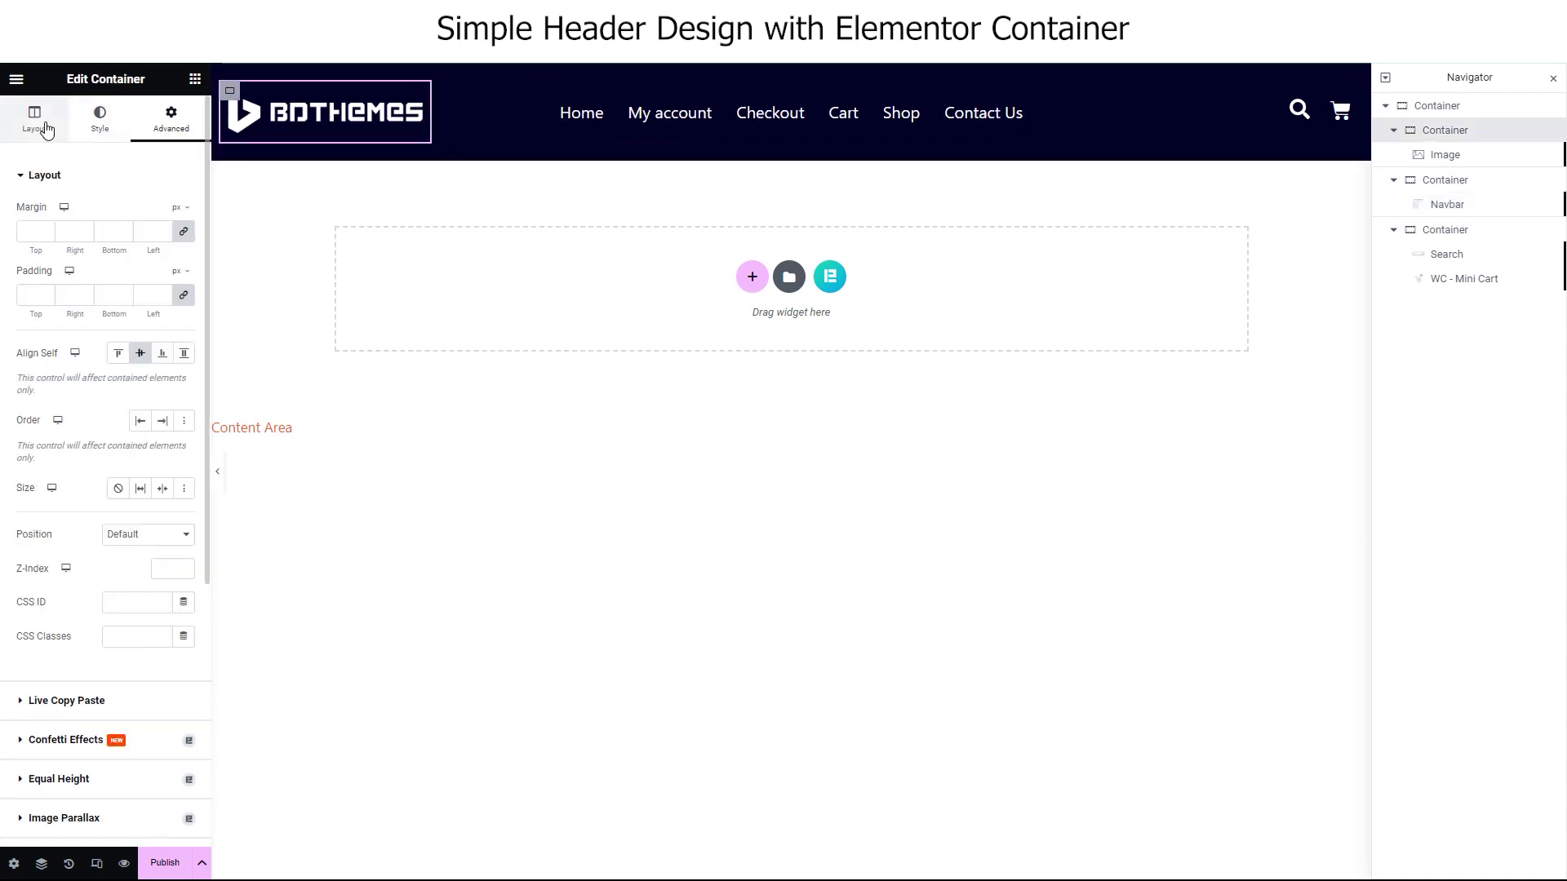
left_click(168, 311)
type("25")
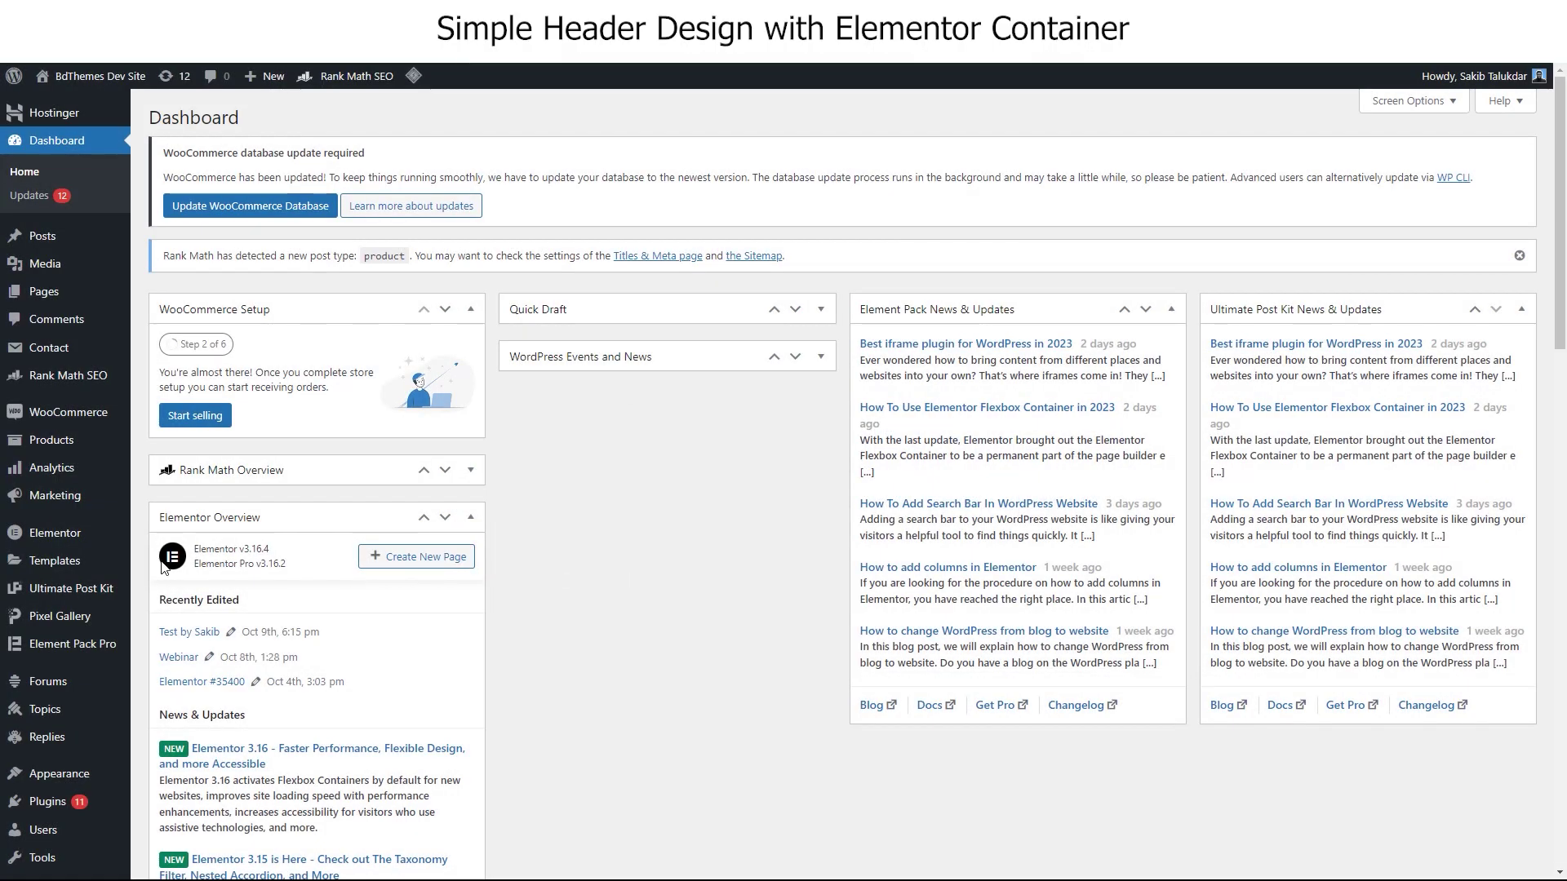
Create a new Header template from the Elementor Theme Builder.
mouse_move(4, 562)
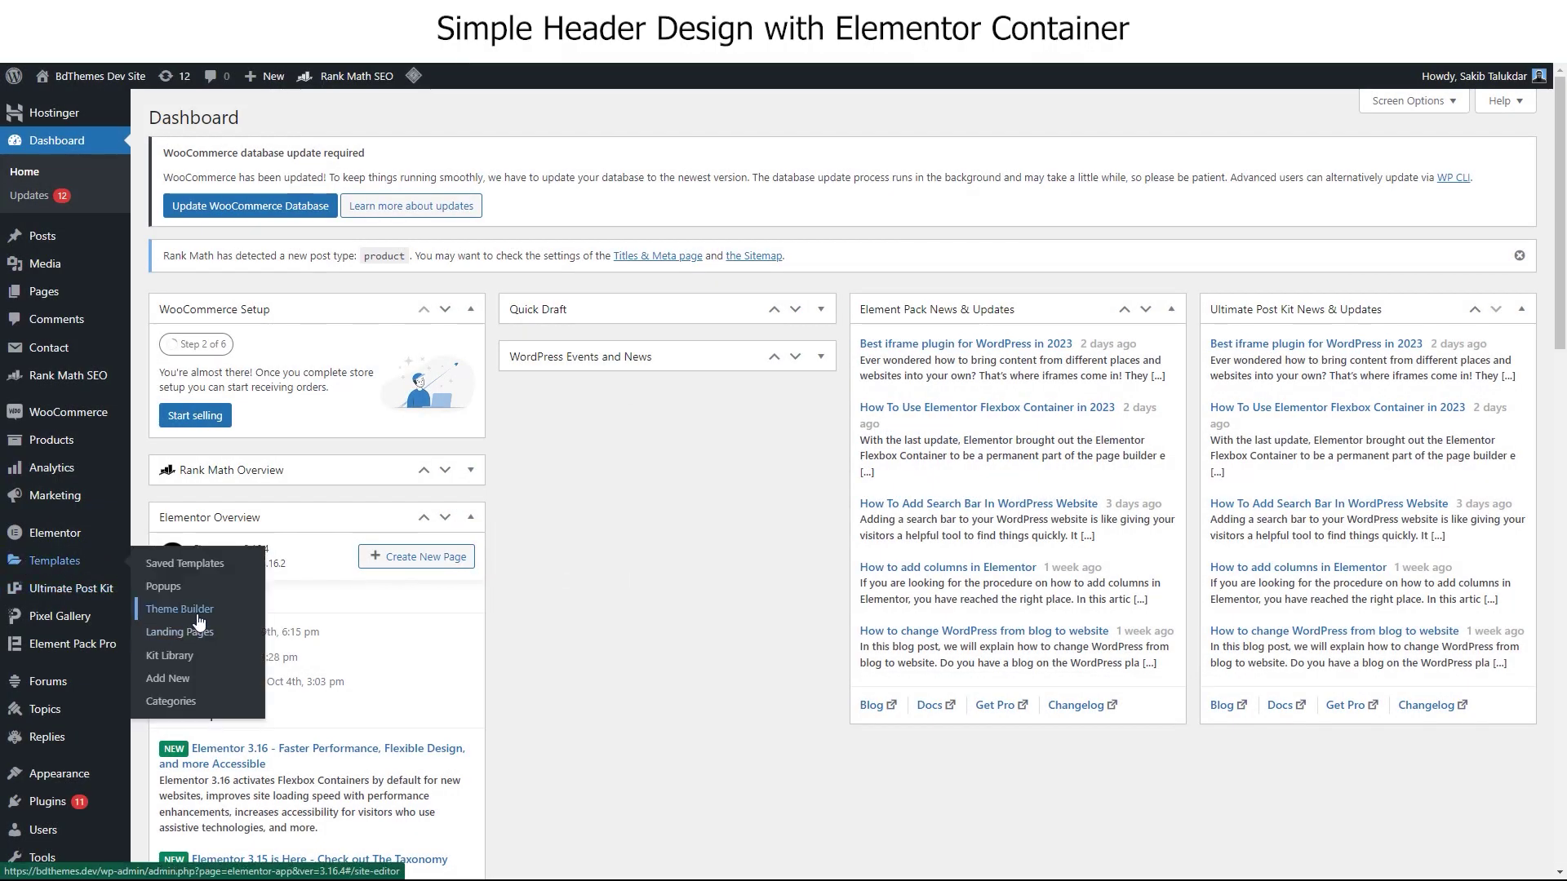
left_click(210, 616)
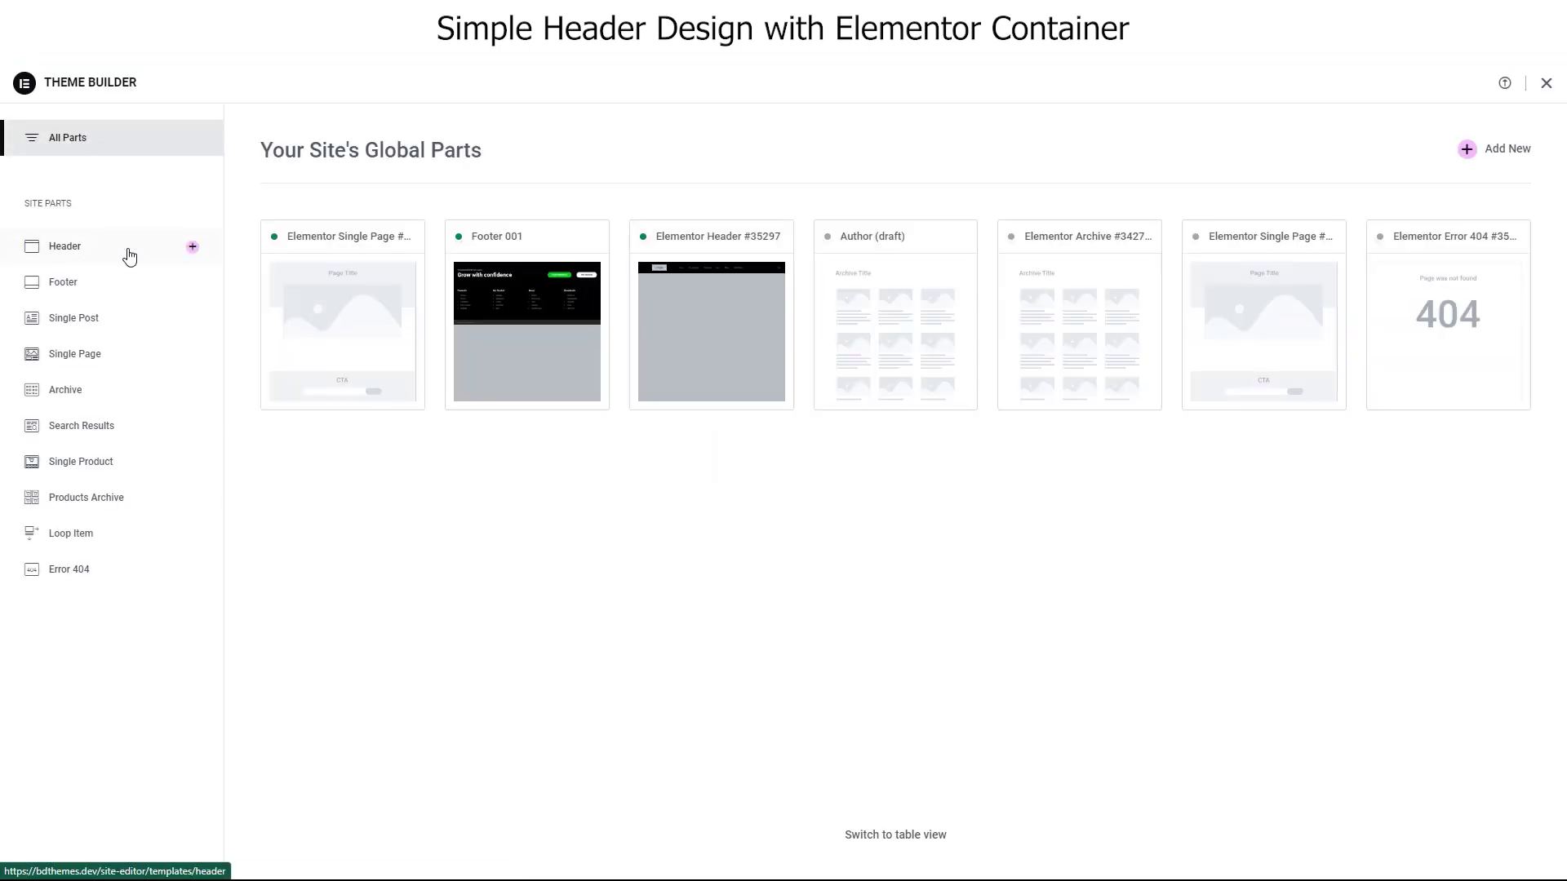
left_click(192, 250)
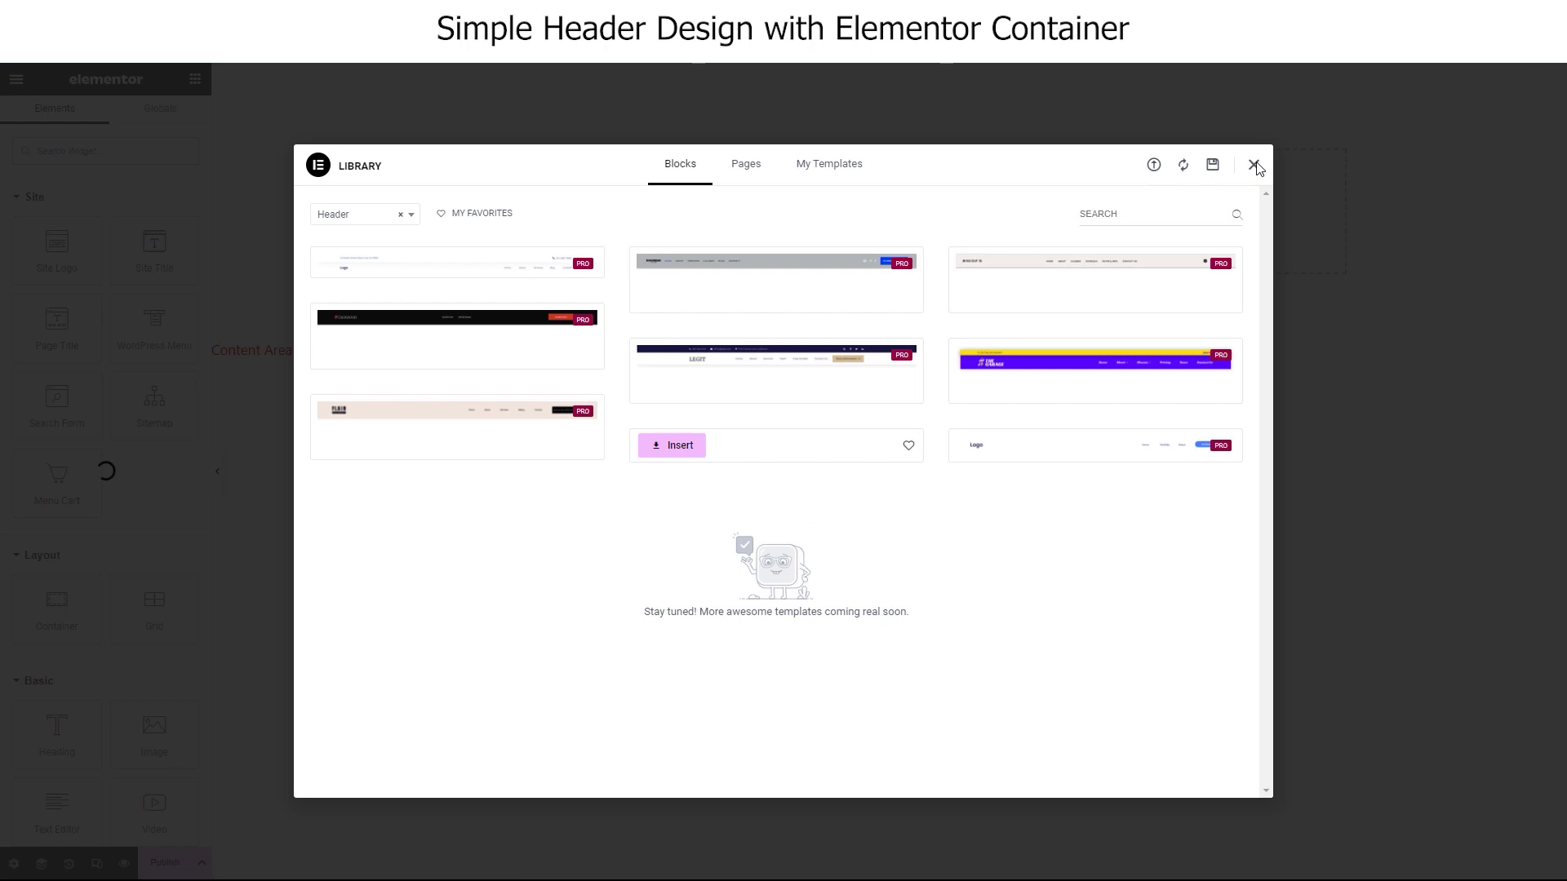
Close the template library and add a single full-width container for the header.
left_click(1254, 165)
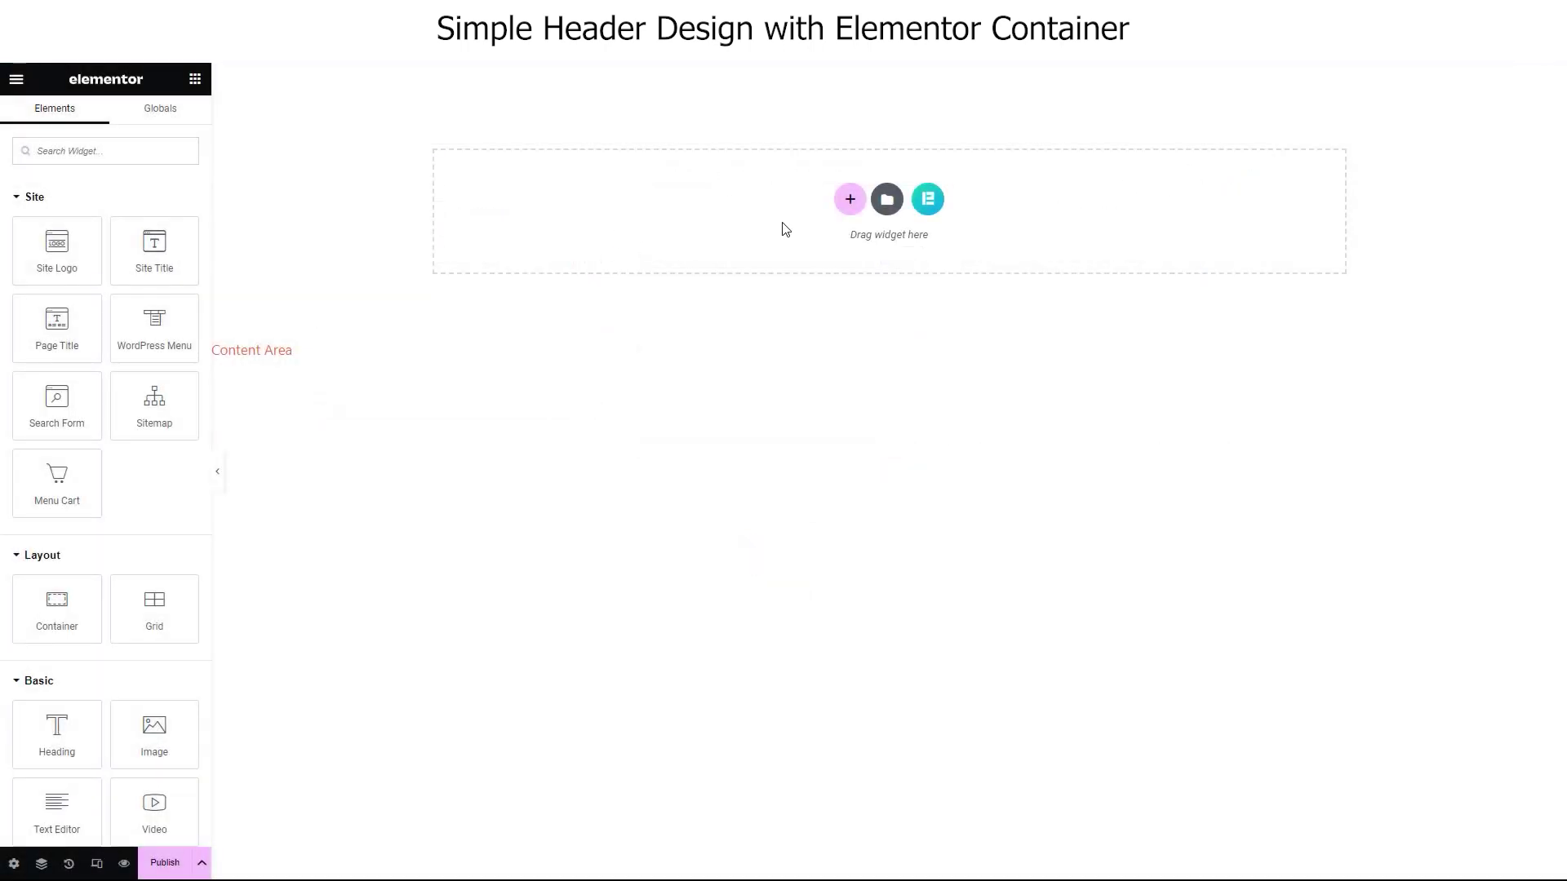
left_click(849, 200)
left_click(824, 260)
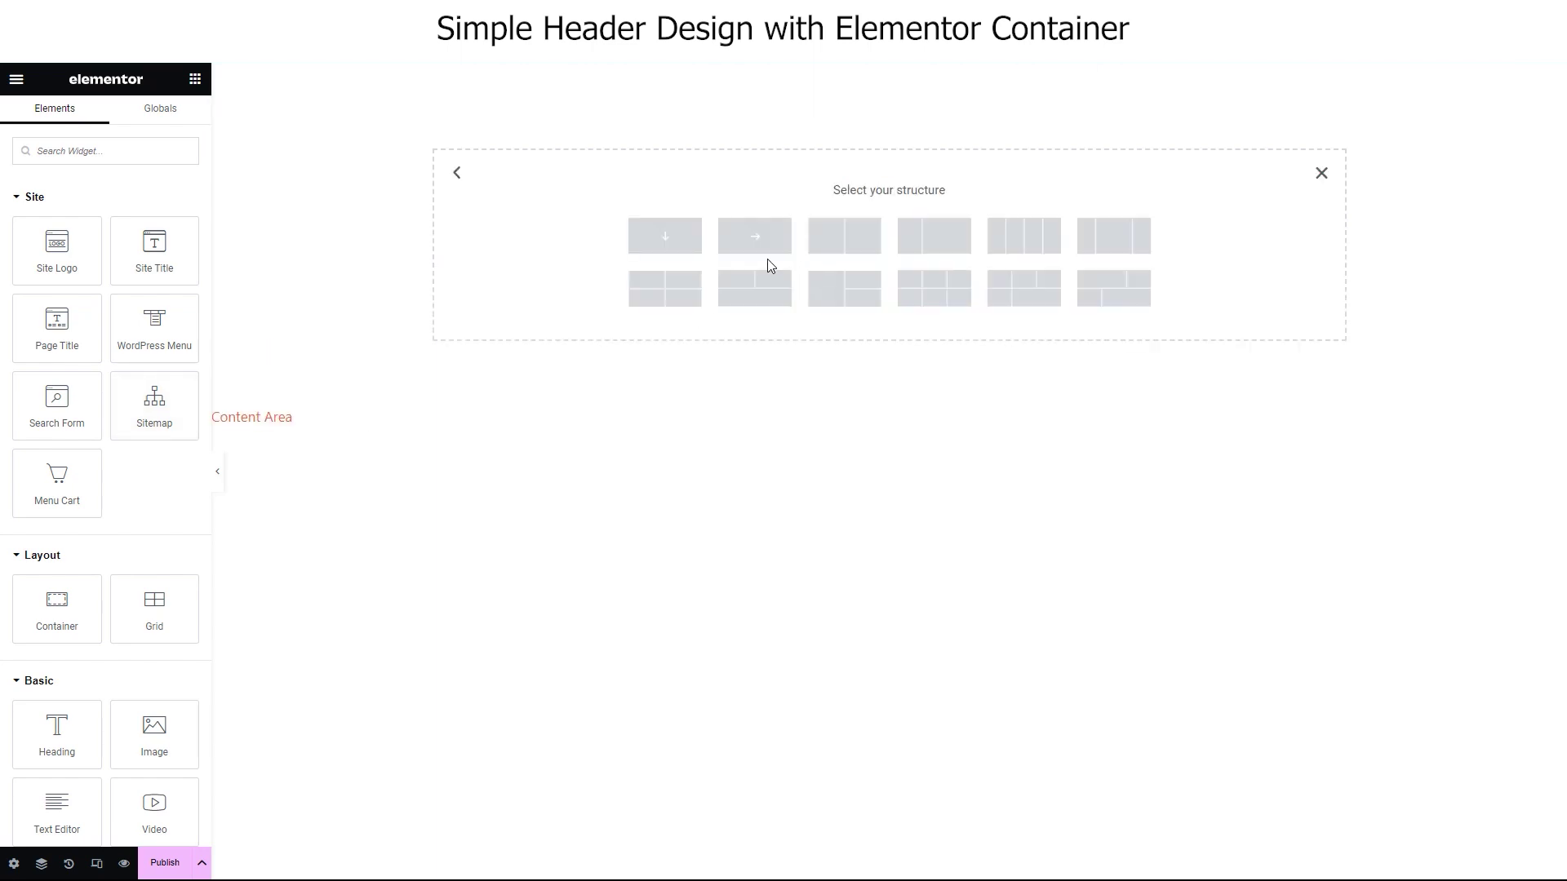
left_click(658, 237)
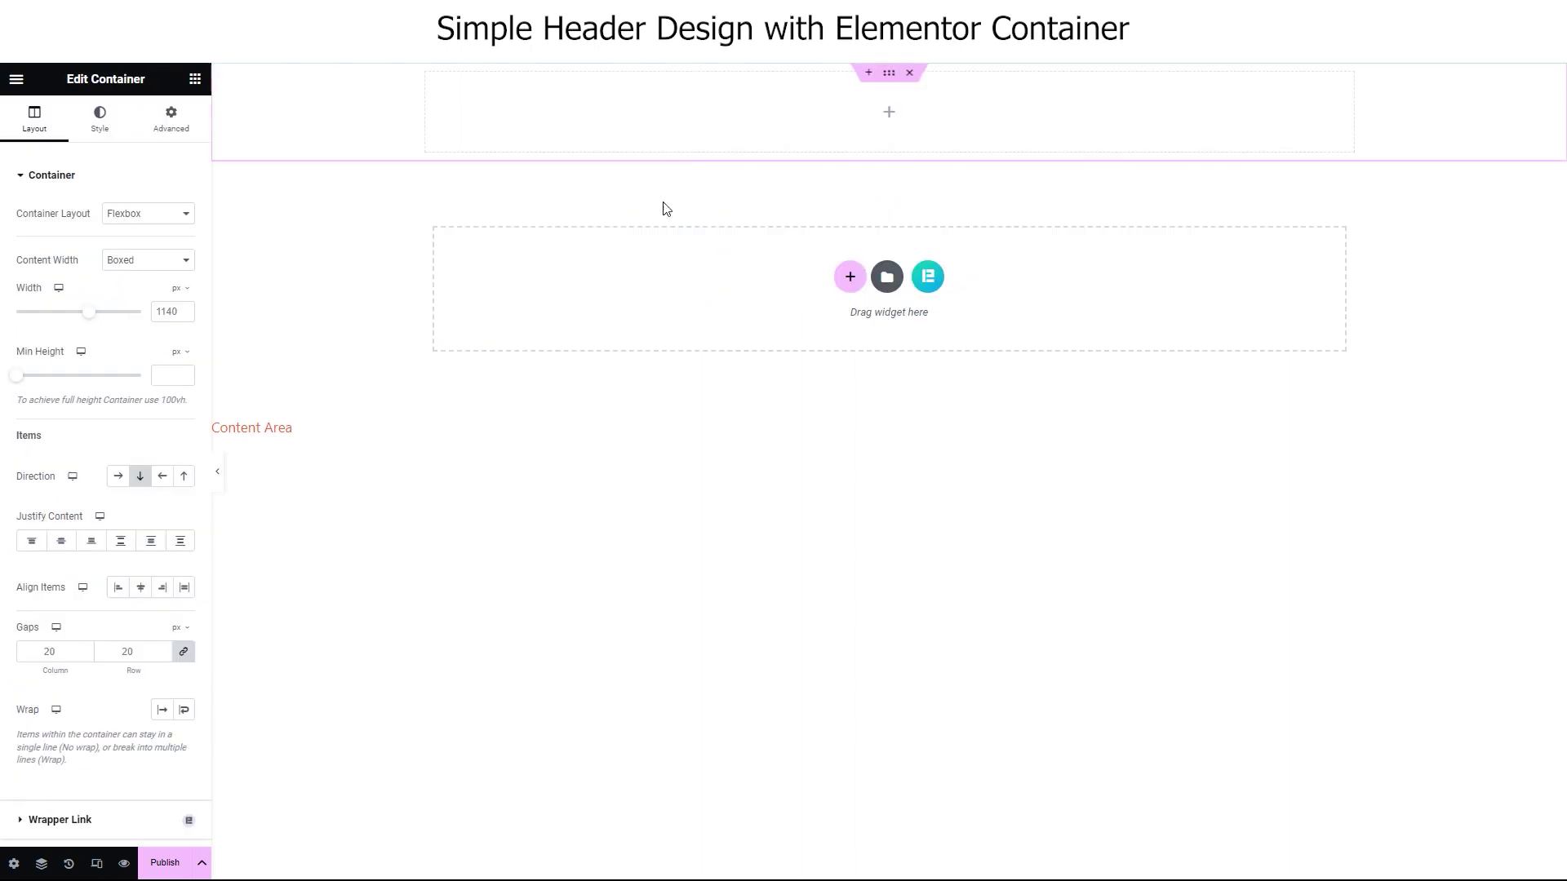
left_click(128, 268)
left_click(129, 290)
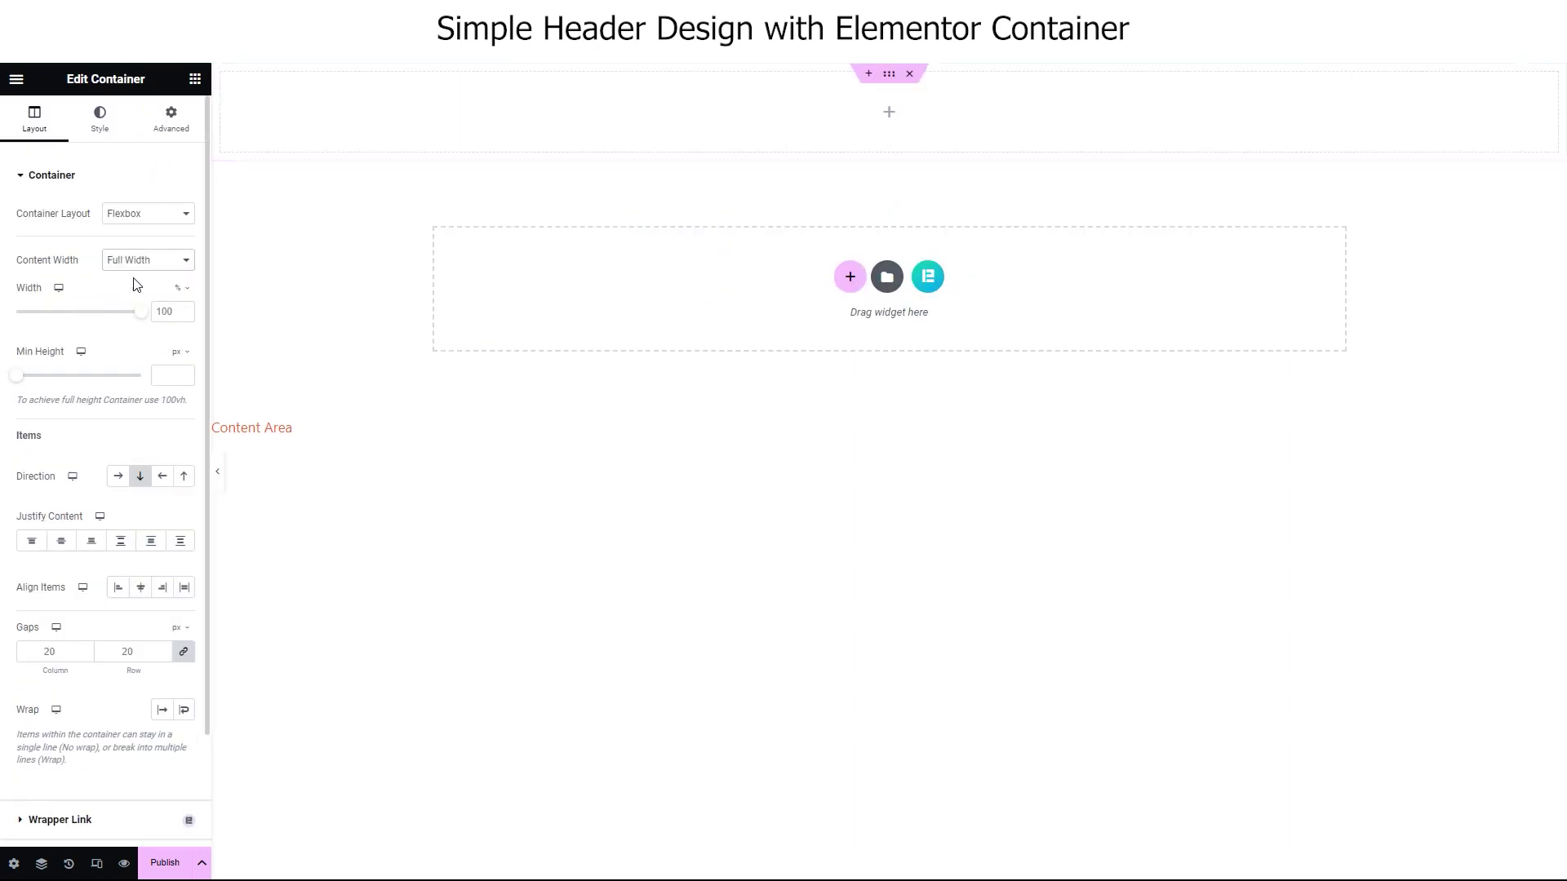
Add two inner containers to the header and make both full width.
left_click(194, 79)
scroll(123, 547, "down", 1)
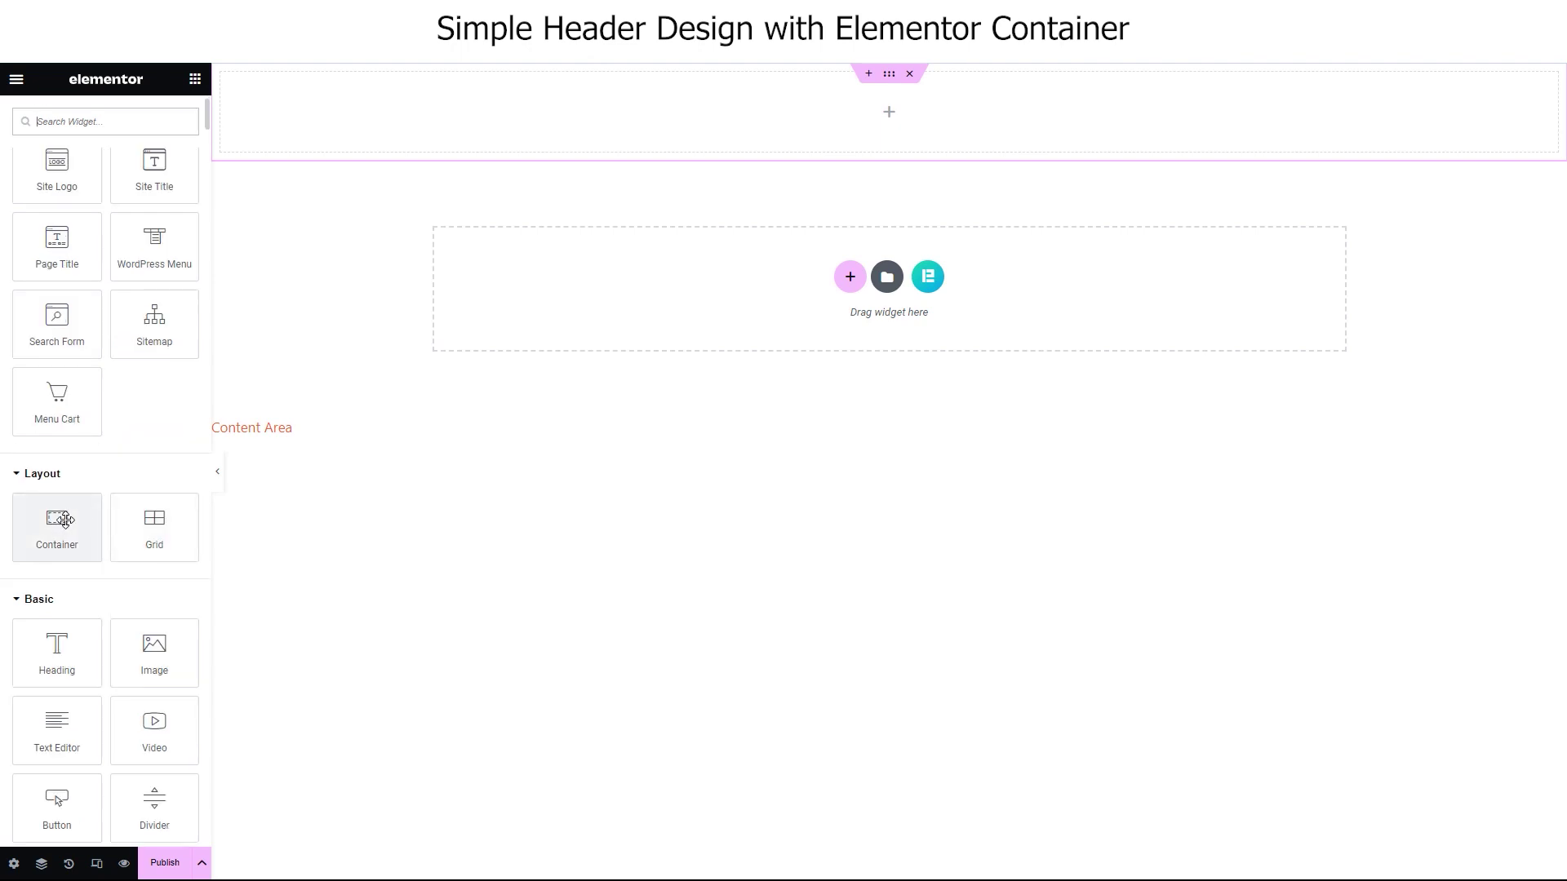
left_click_drag(57, 523, 694, 102)
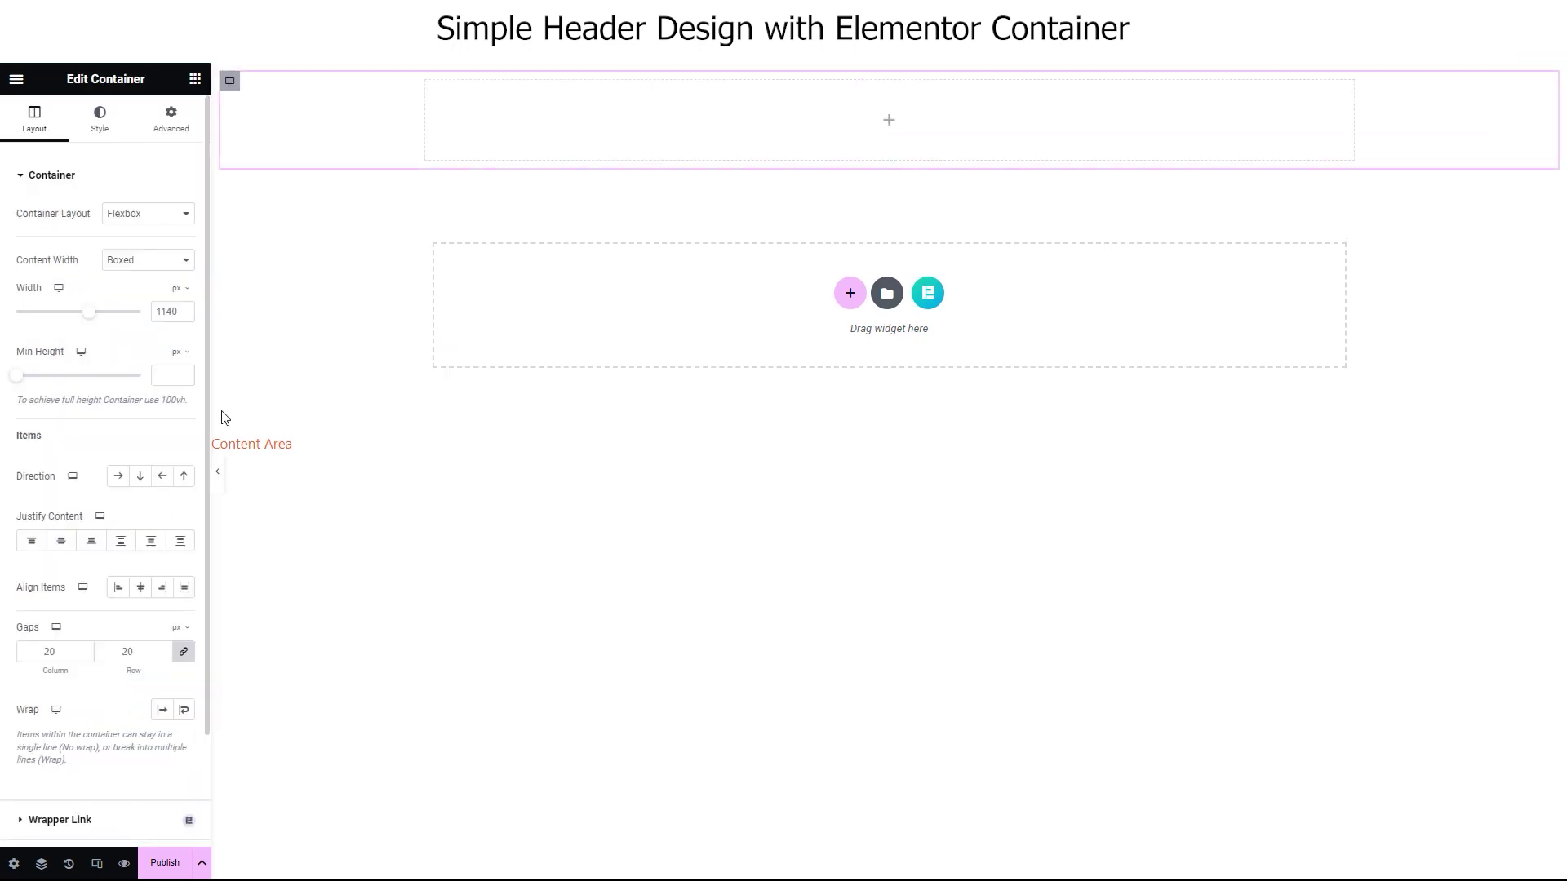
left_click(194, 79)
left_click_drag(57, 610, 605, 175)
left_click(153, 259)
left_click(128, 290)
left_click(229, 80)
left_click(147, 259)
left_click(128, 289)
Set the outer header container to Row direction and add a third full-width middle container.
left_click(49, 863)
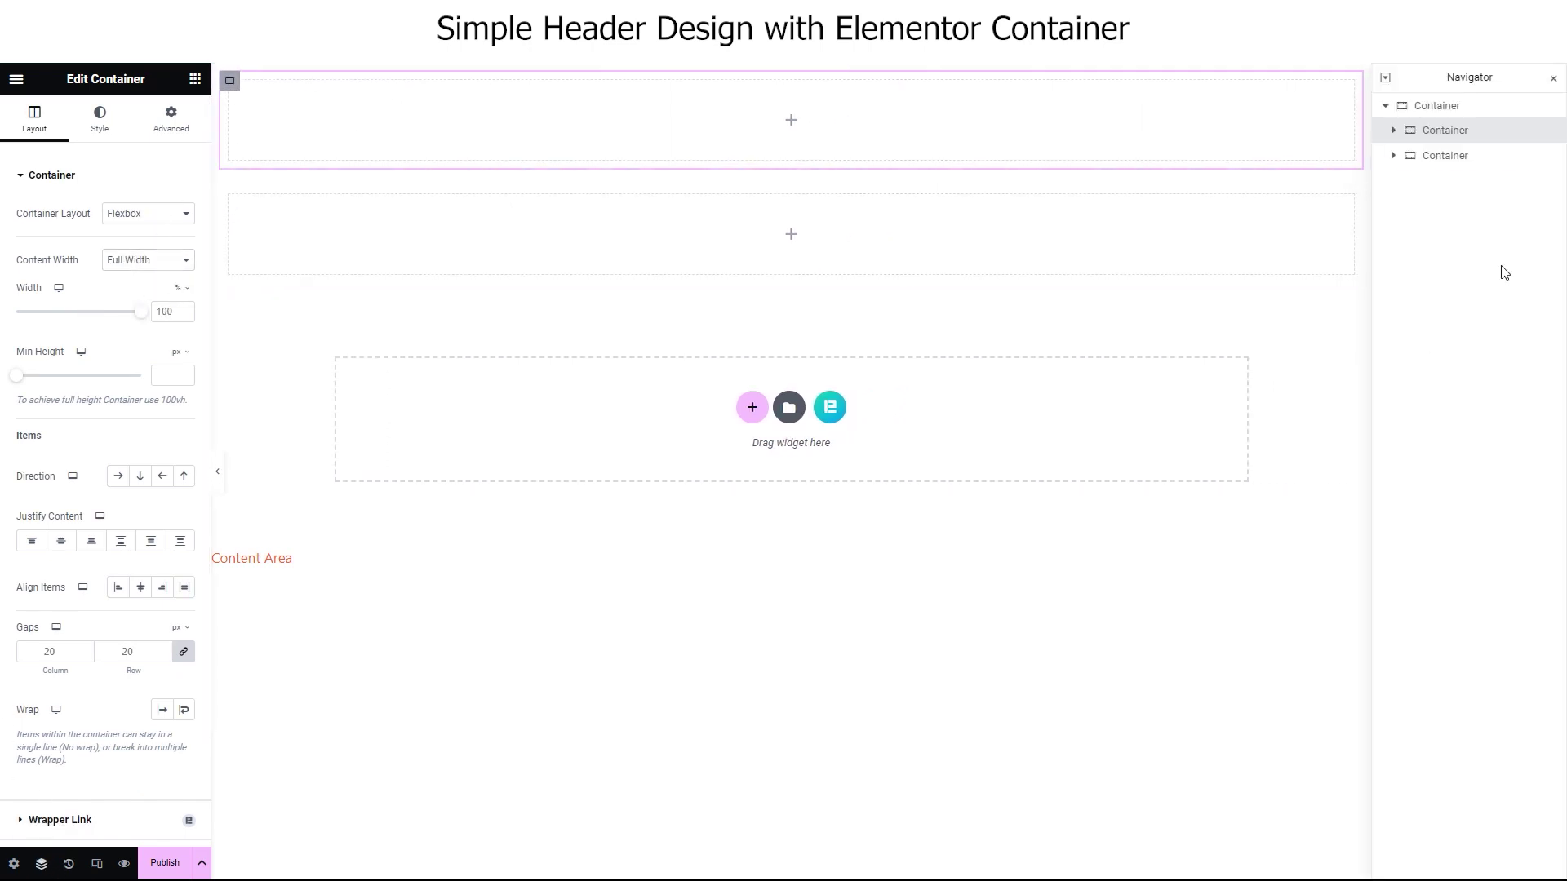
left_click(1463, 109)
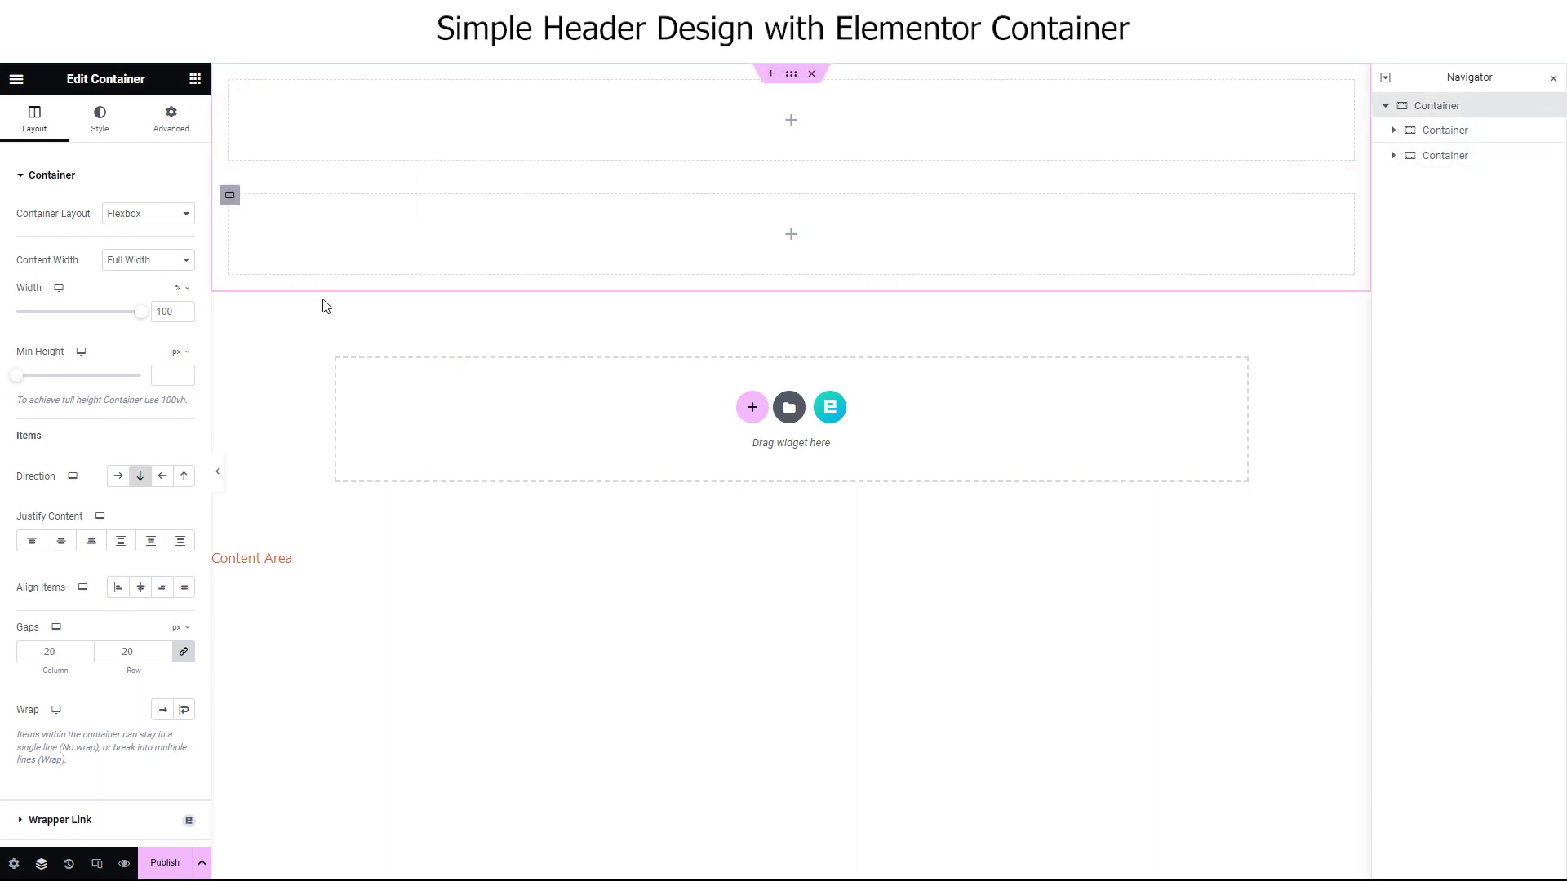
left_click(119, 476)
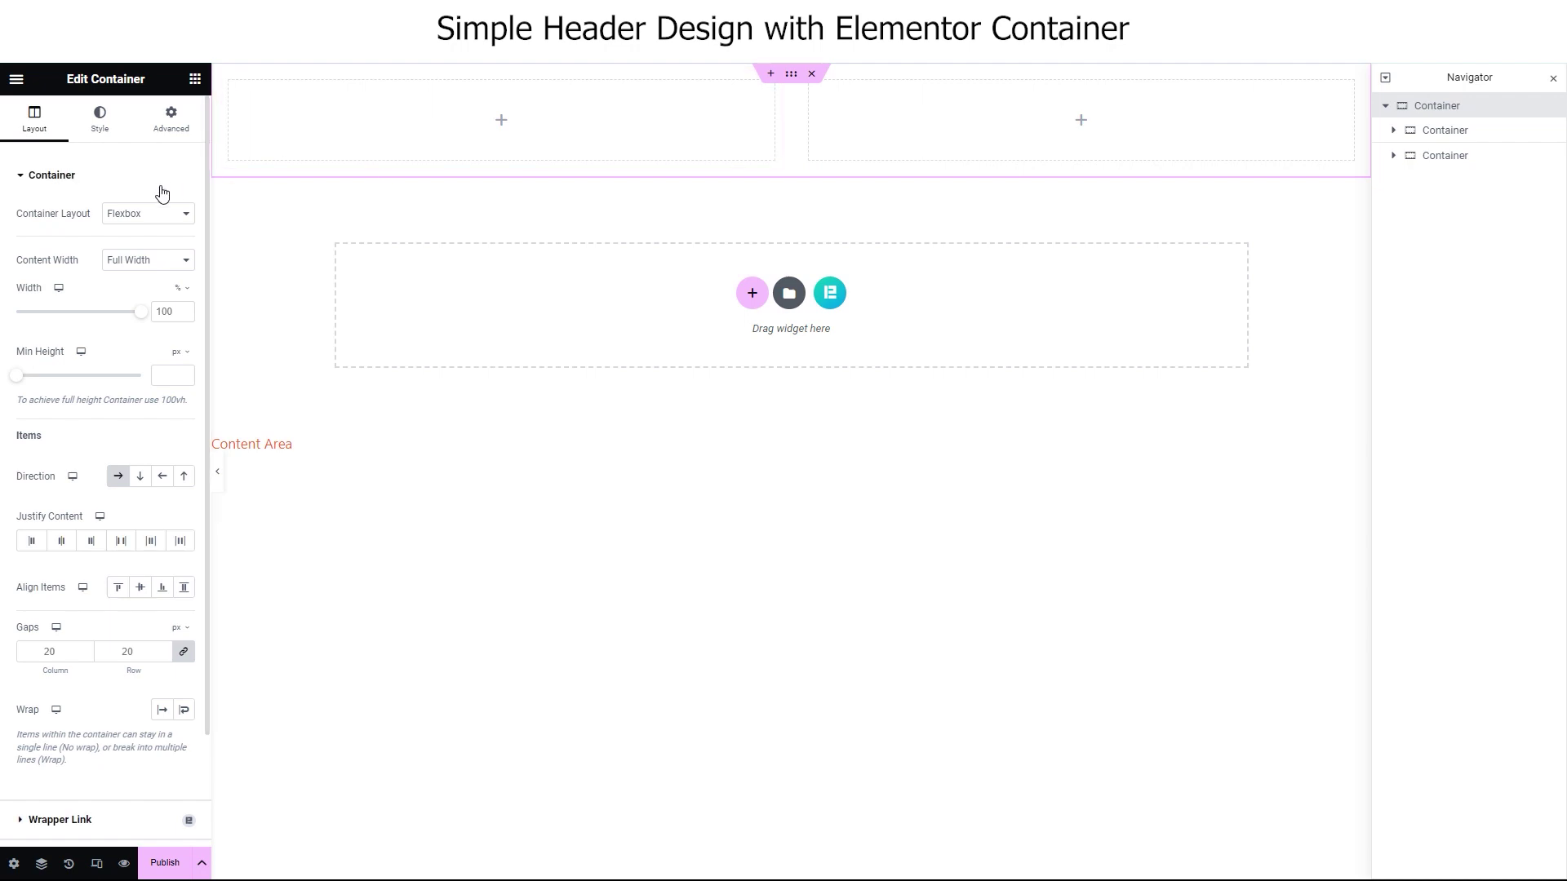
left_click(195, 78)
left_click_drag(58, 608, 814, 139)
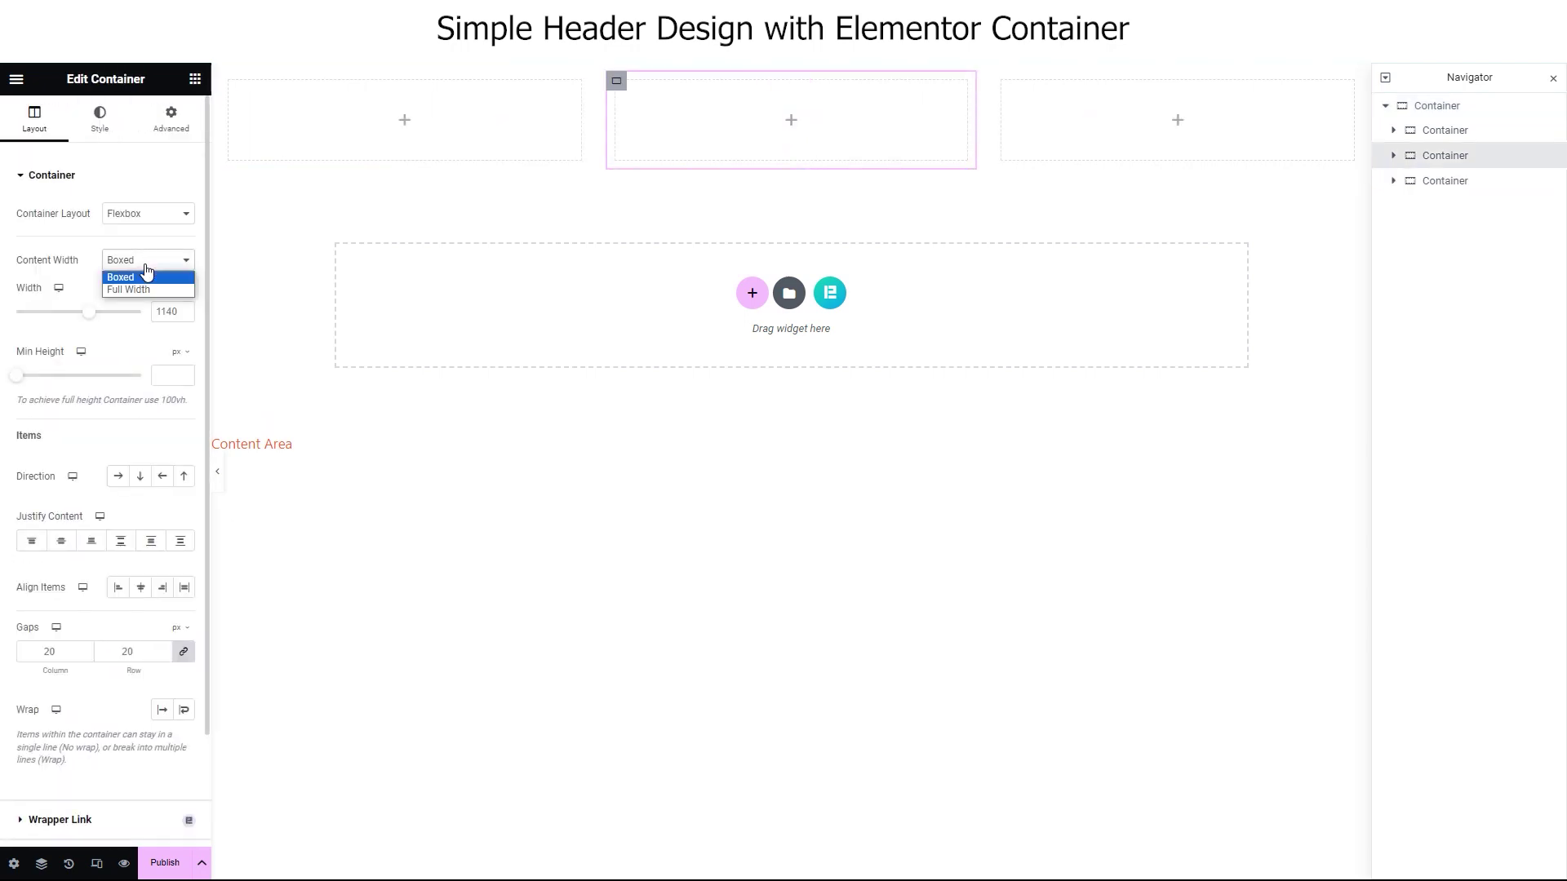
left_click(135, 289)
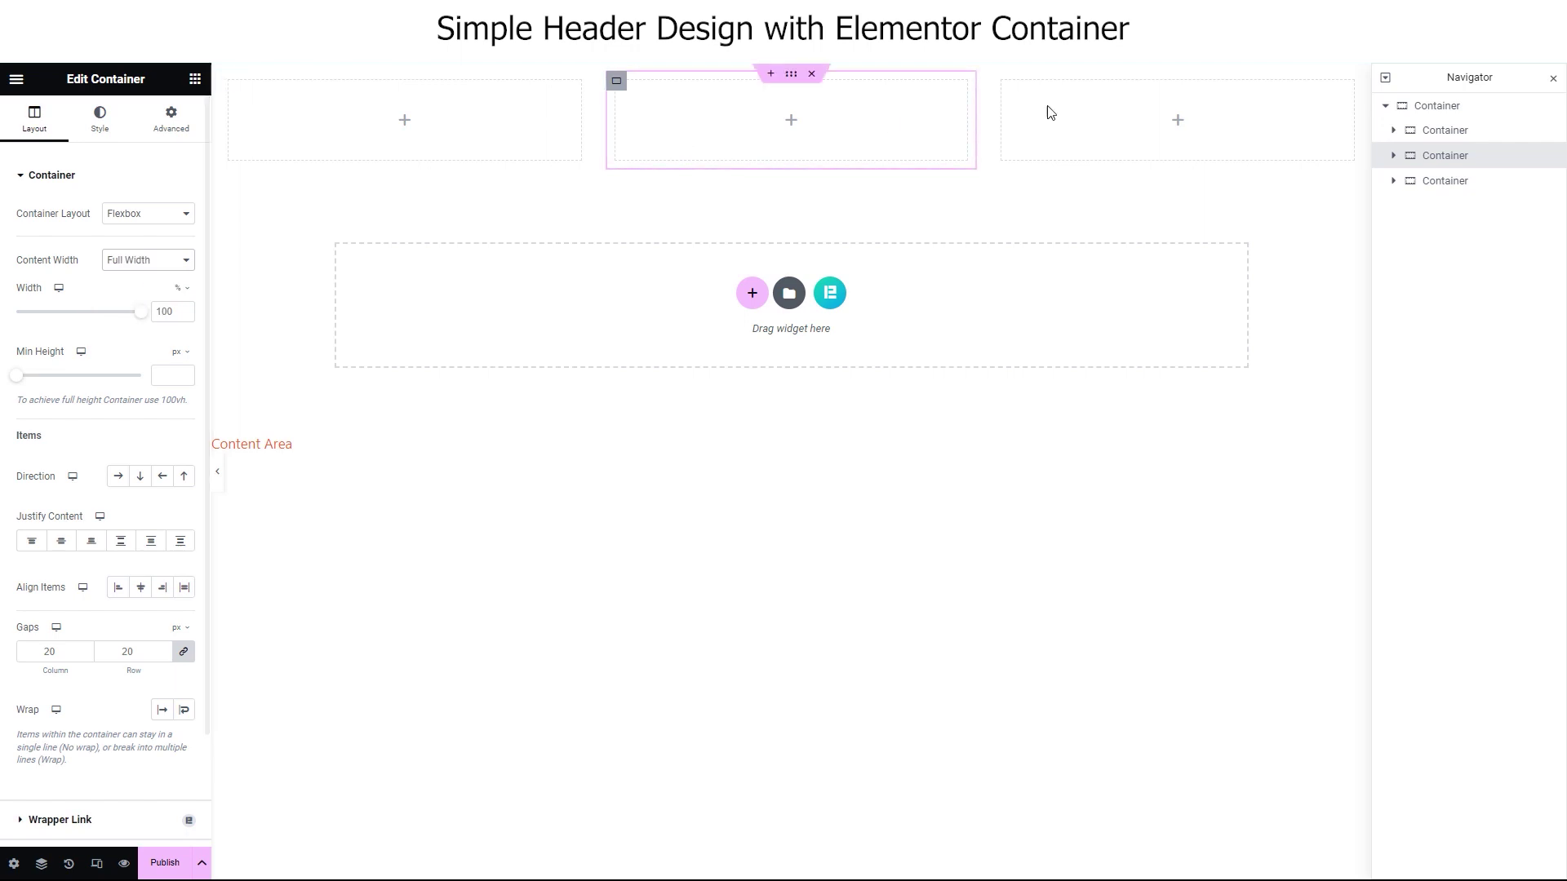
Give the outer header a classic dark navy background colour, #030127.
left_click(1440, 108)
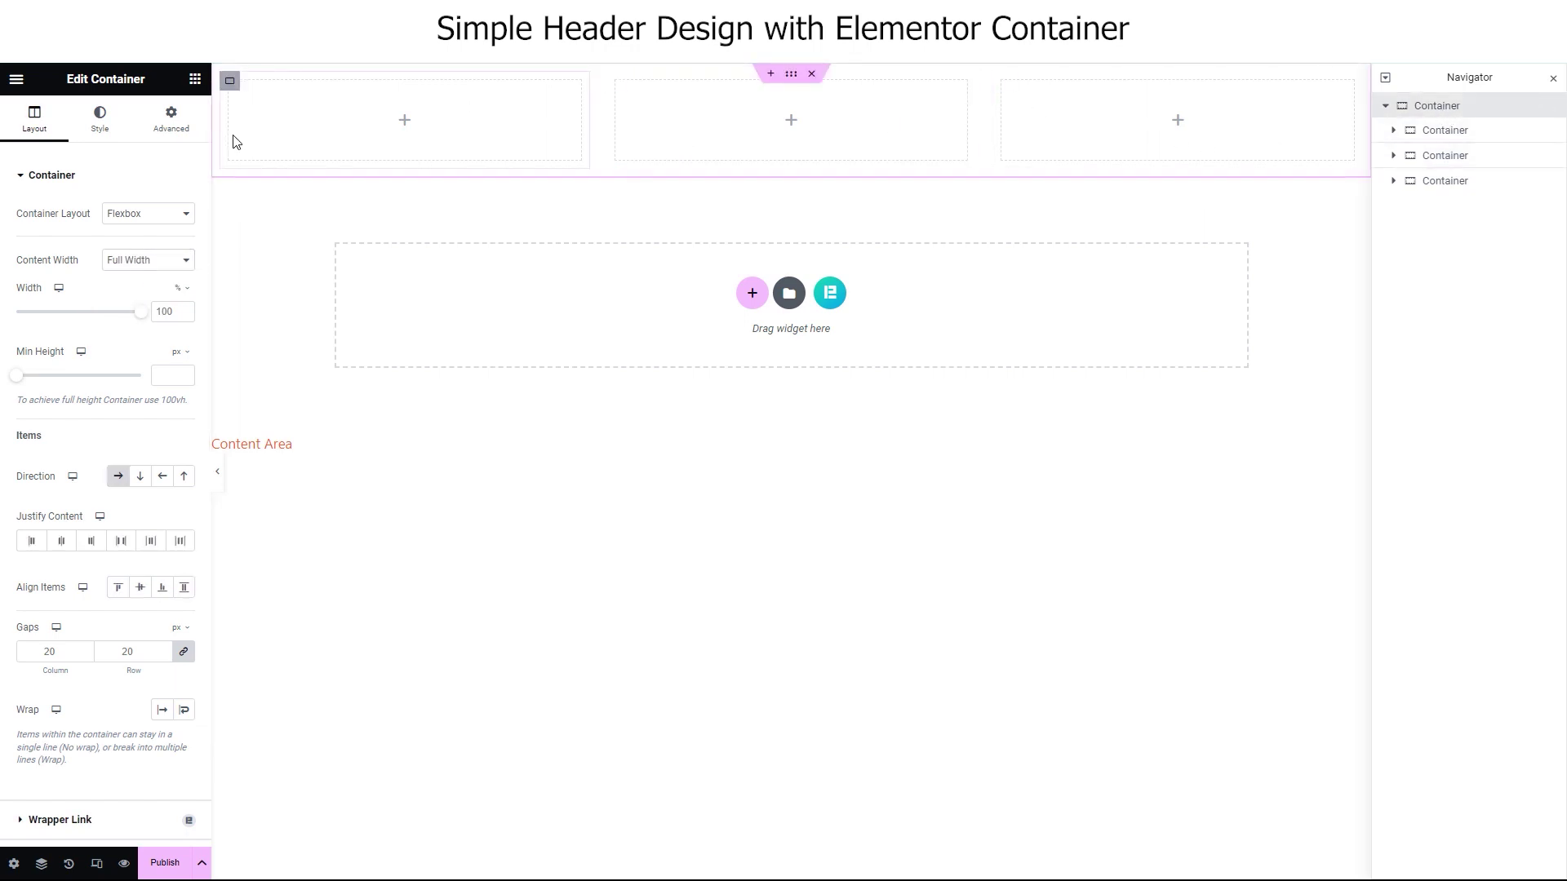
left_click(101, 123)
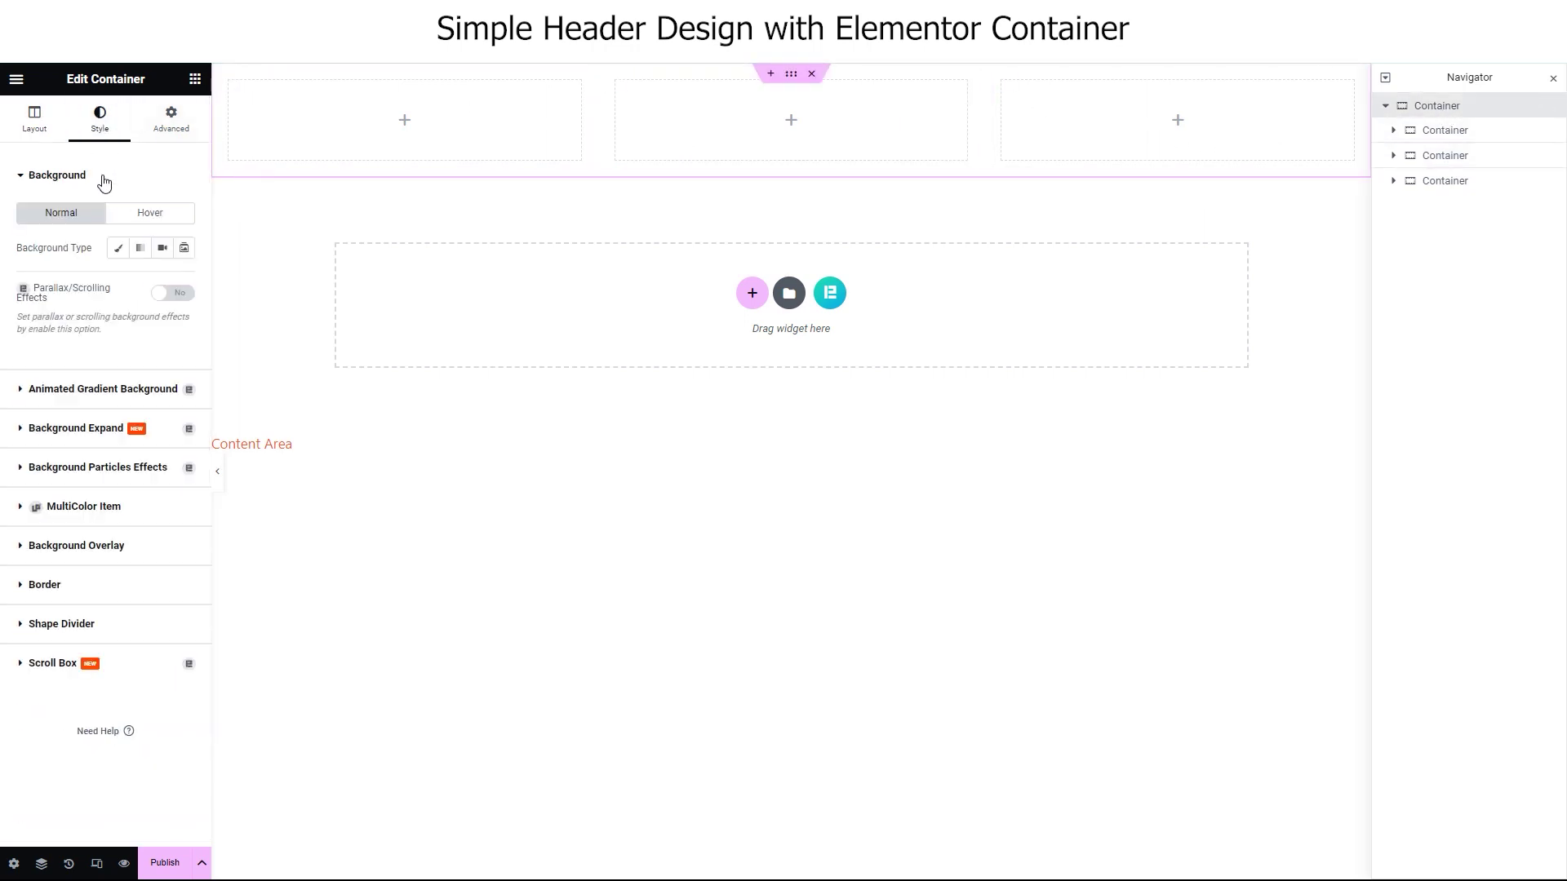
left_click(118, 248)
left_click(187, 360)
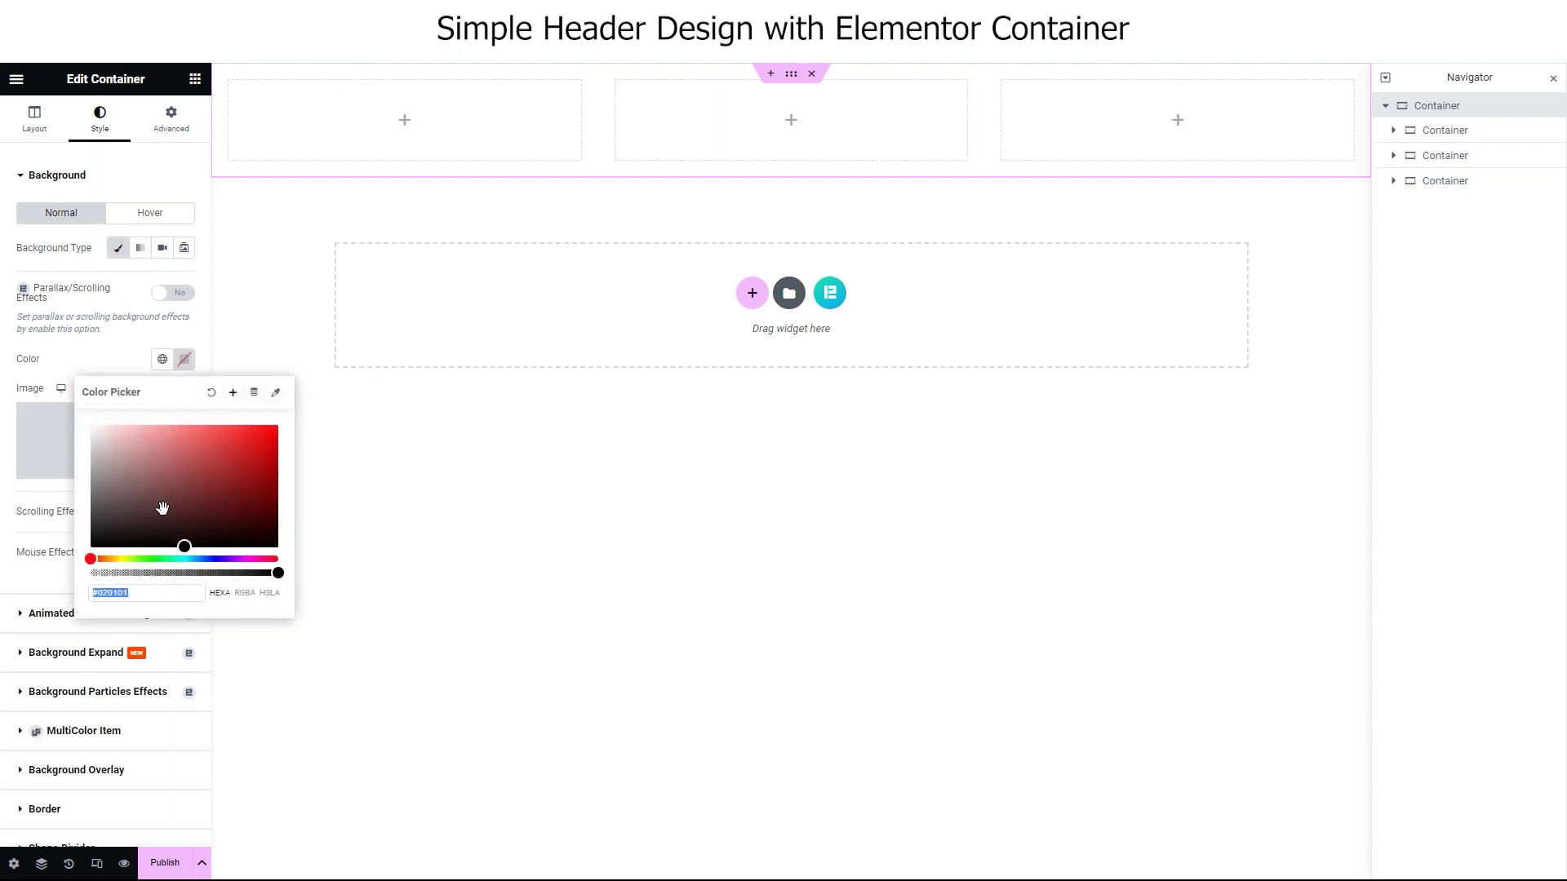
left_click(217, 559)
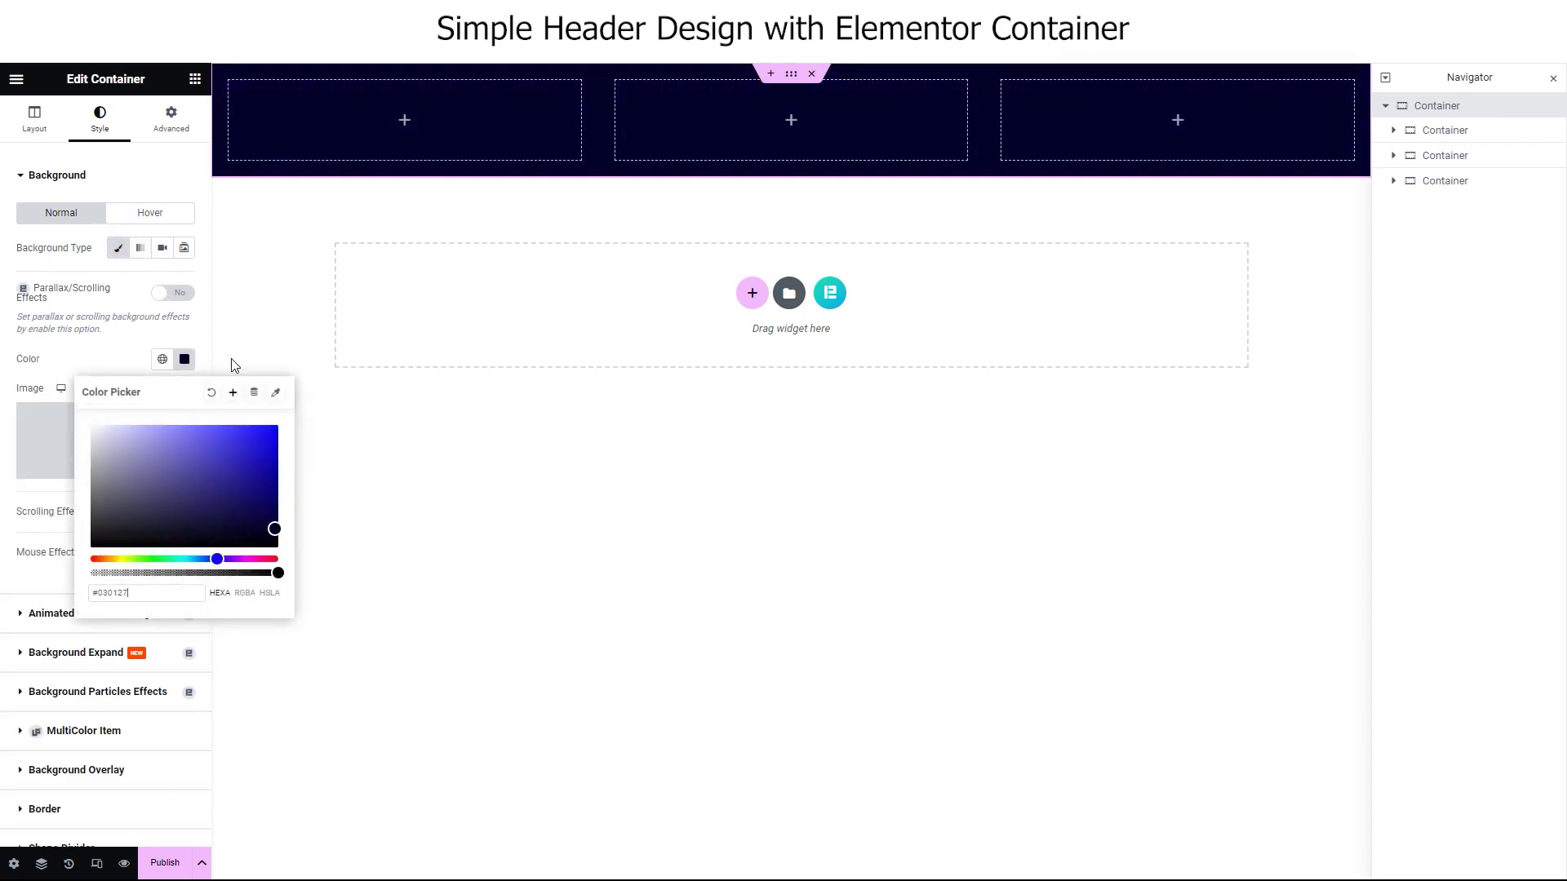
left_click(139, 173)
Add an Image widget to the first column showing the BDThemes logo from the media library.
left_click(196, 78)
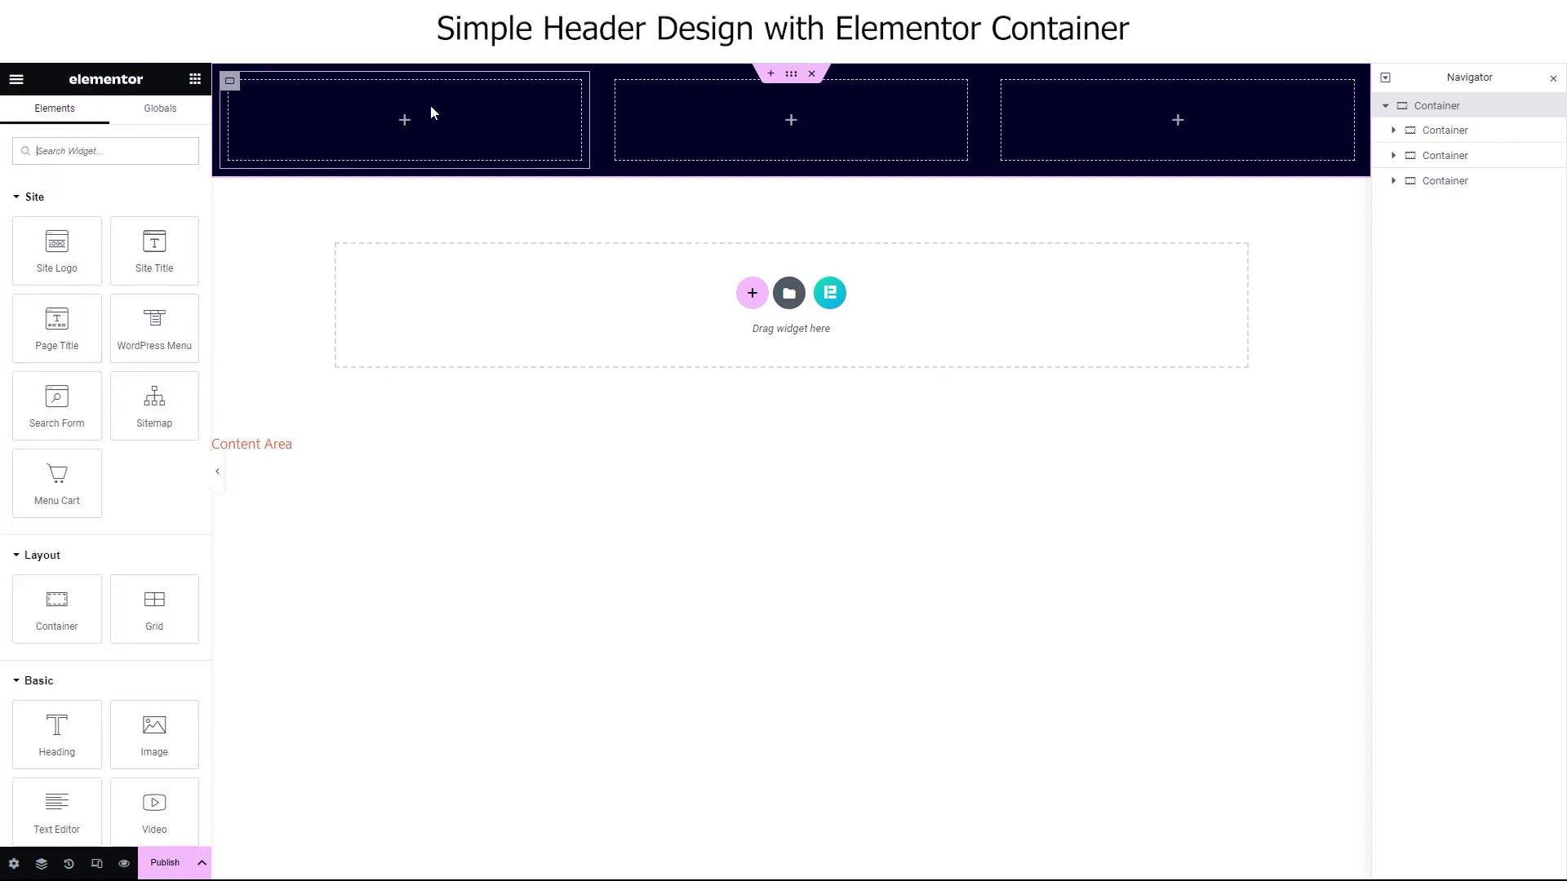
left_click_drag(155, 734, 404, 139)
left_click(112, 252)
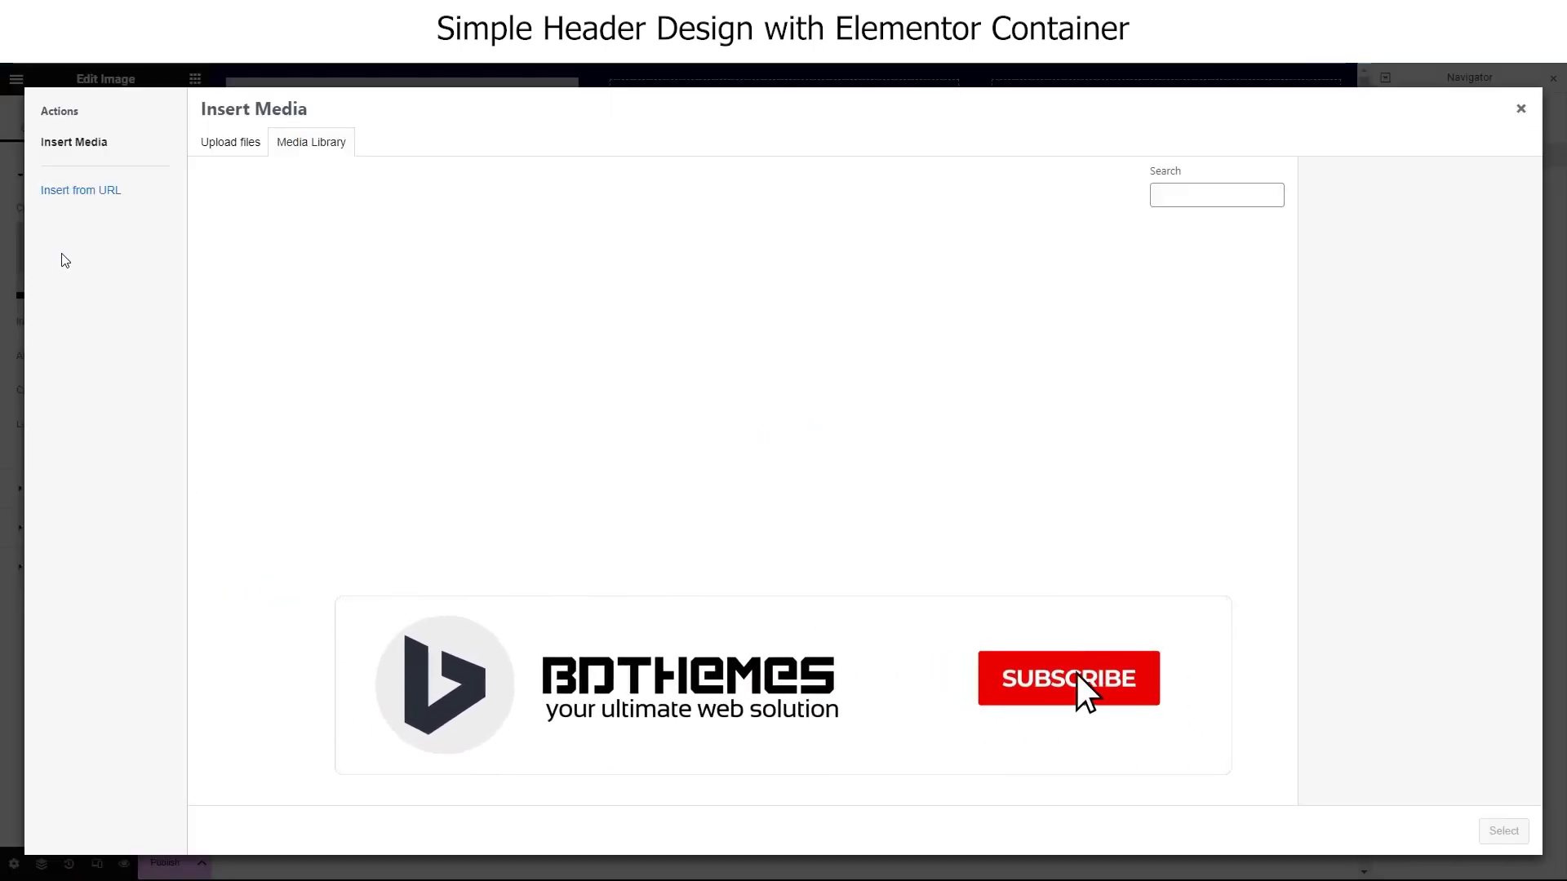
left_click(327, 243)
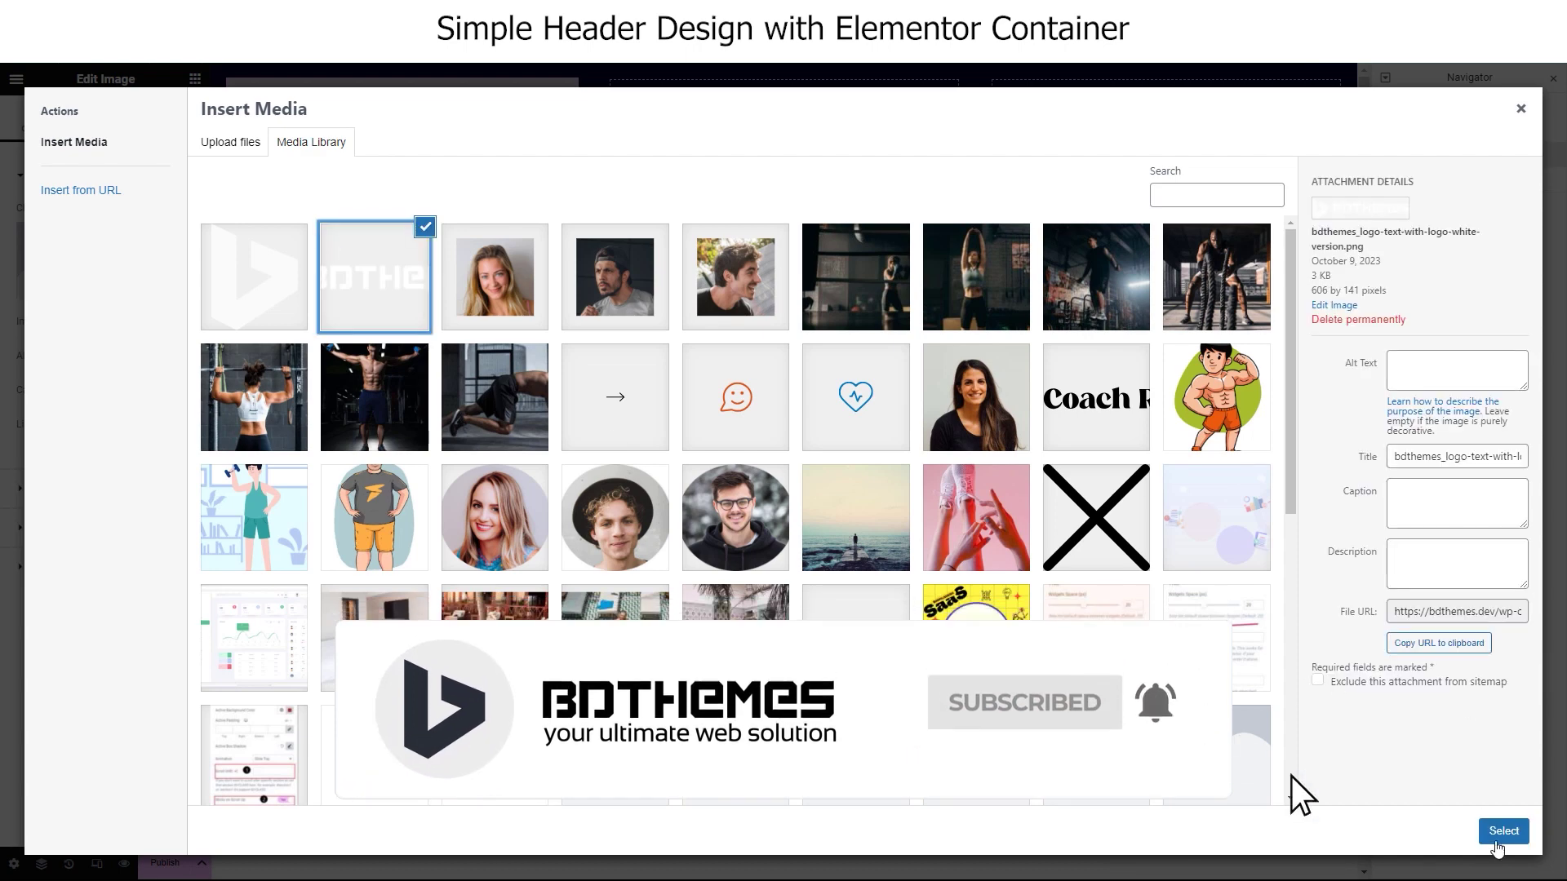
left_click(1501, 831)
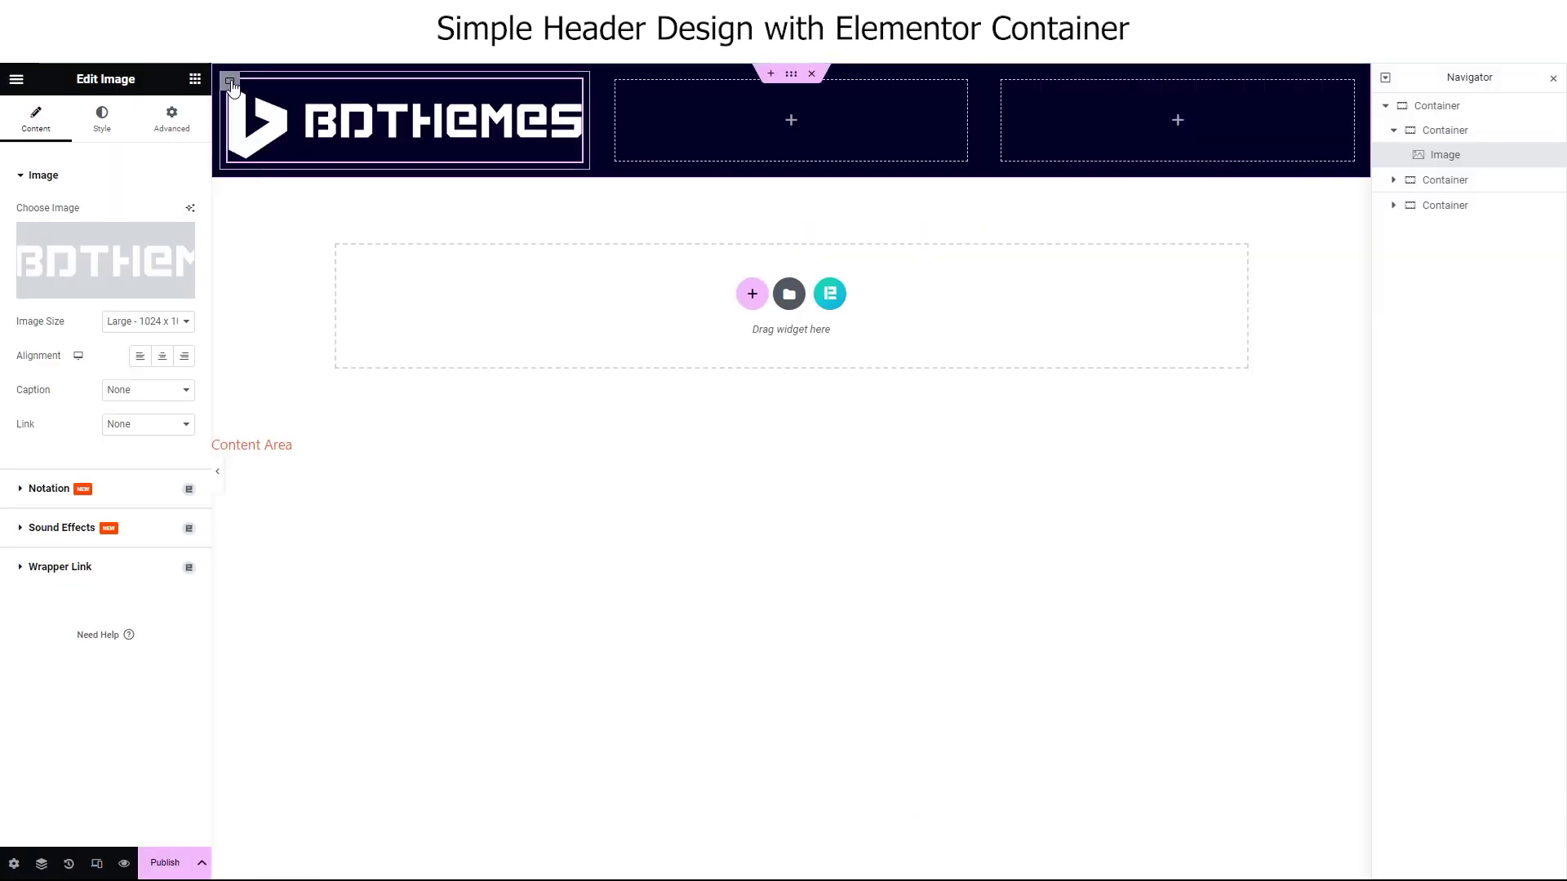
Make the logo column 30% wide, set the image width to Inline (auto), and centre the column vertically.
left_click(231, 83)
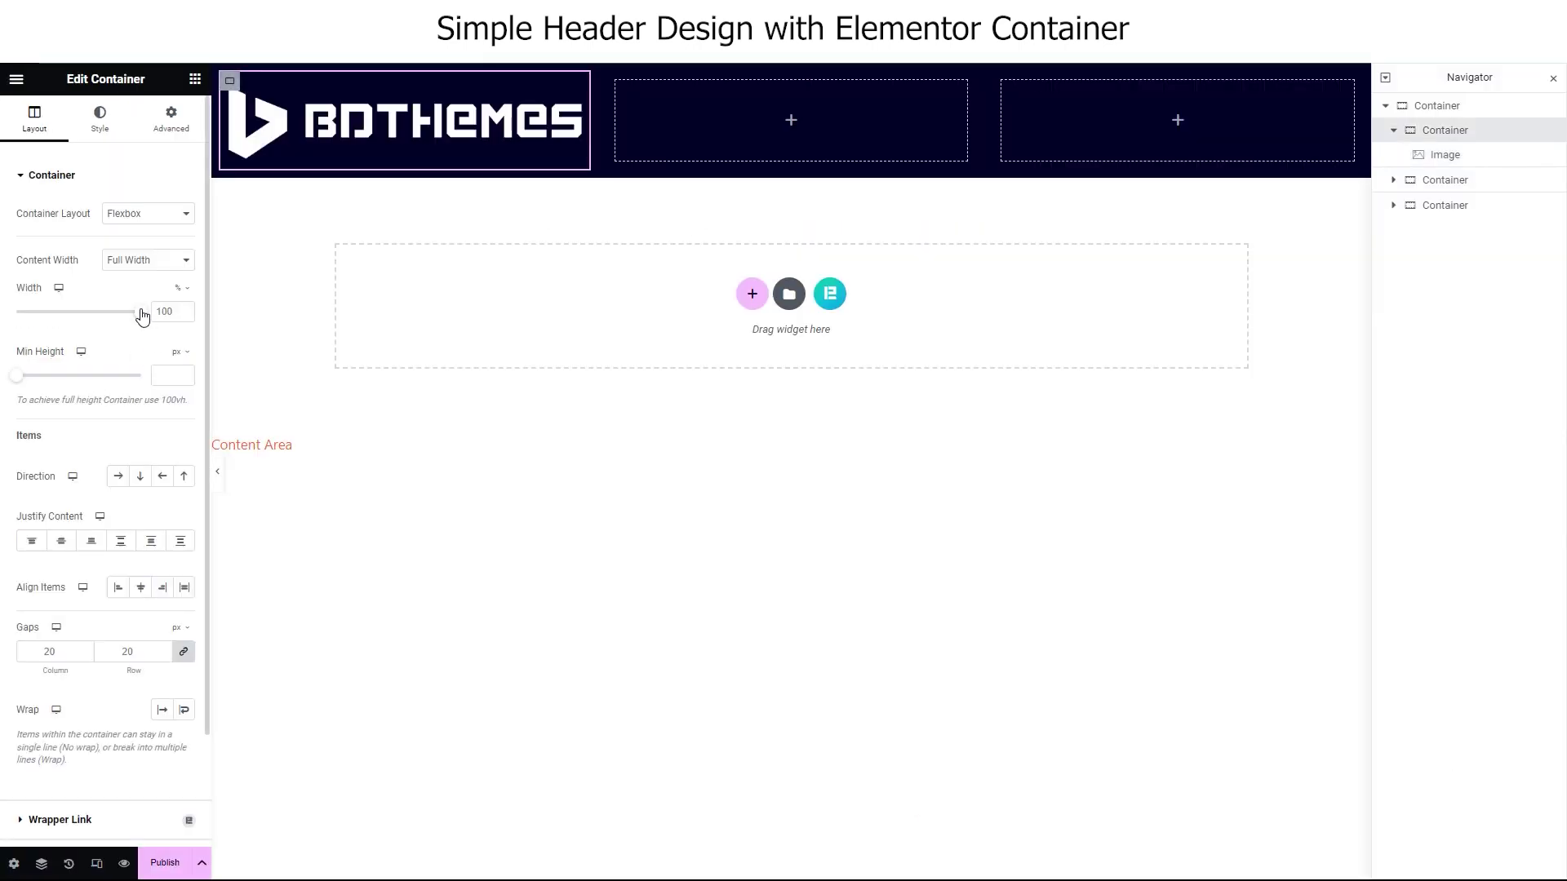
left_click_drag(147, 317, 55, 317)
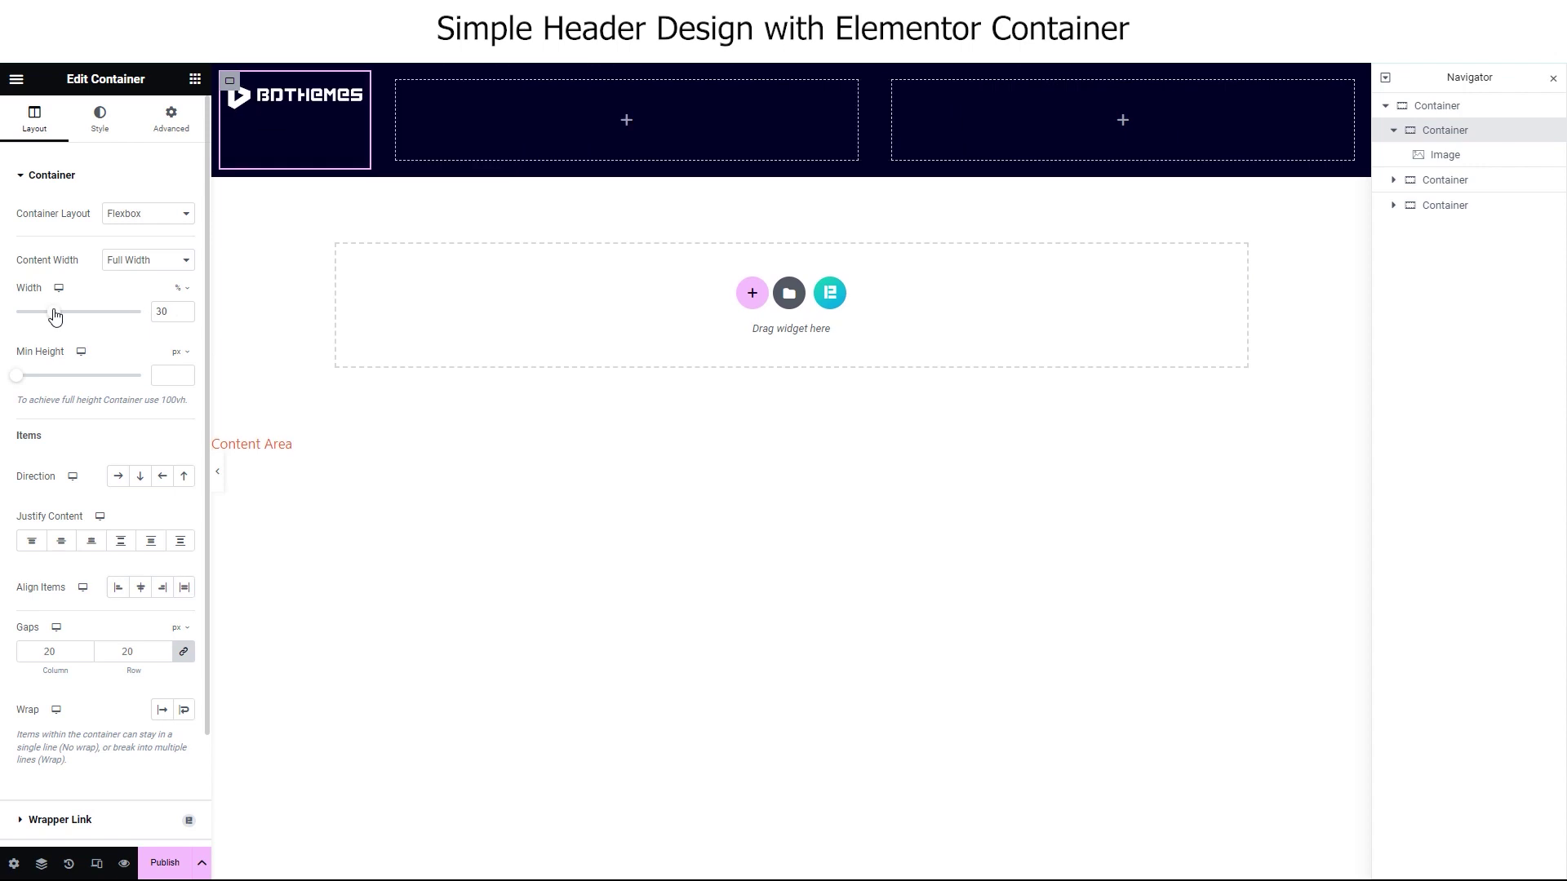
left_click(171, 118)
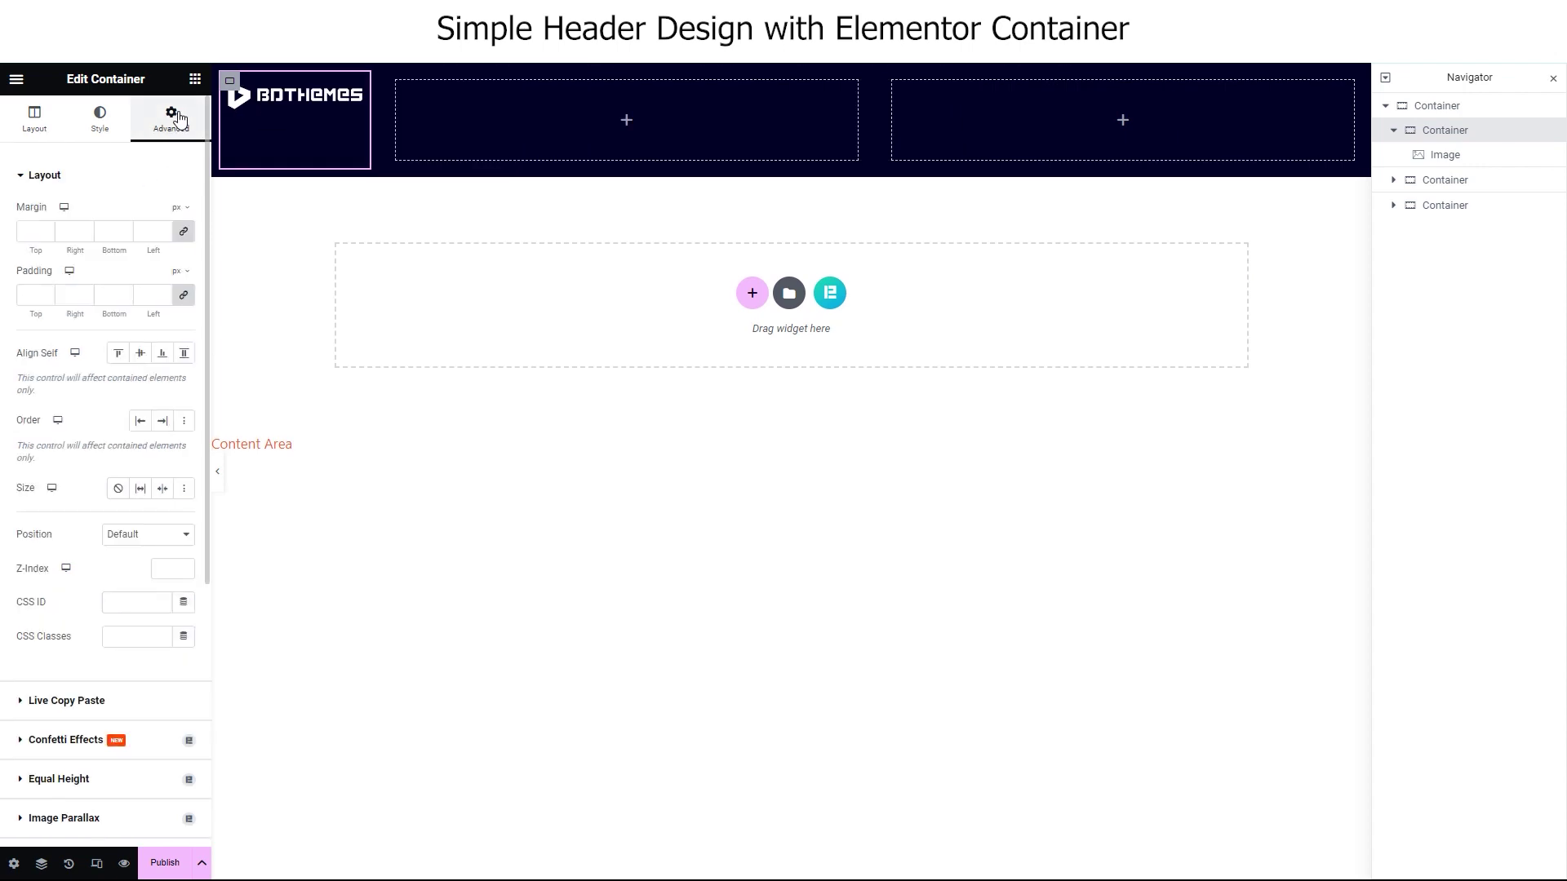
left_click(302, 96)
left_click(169, 120)
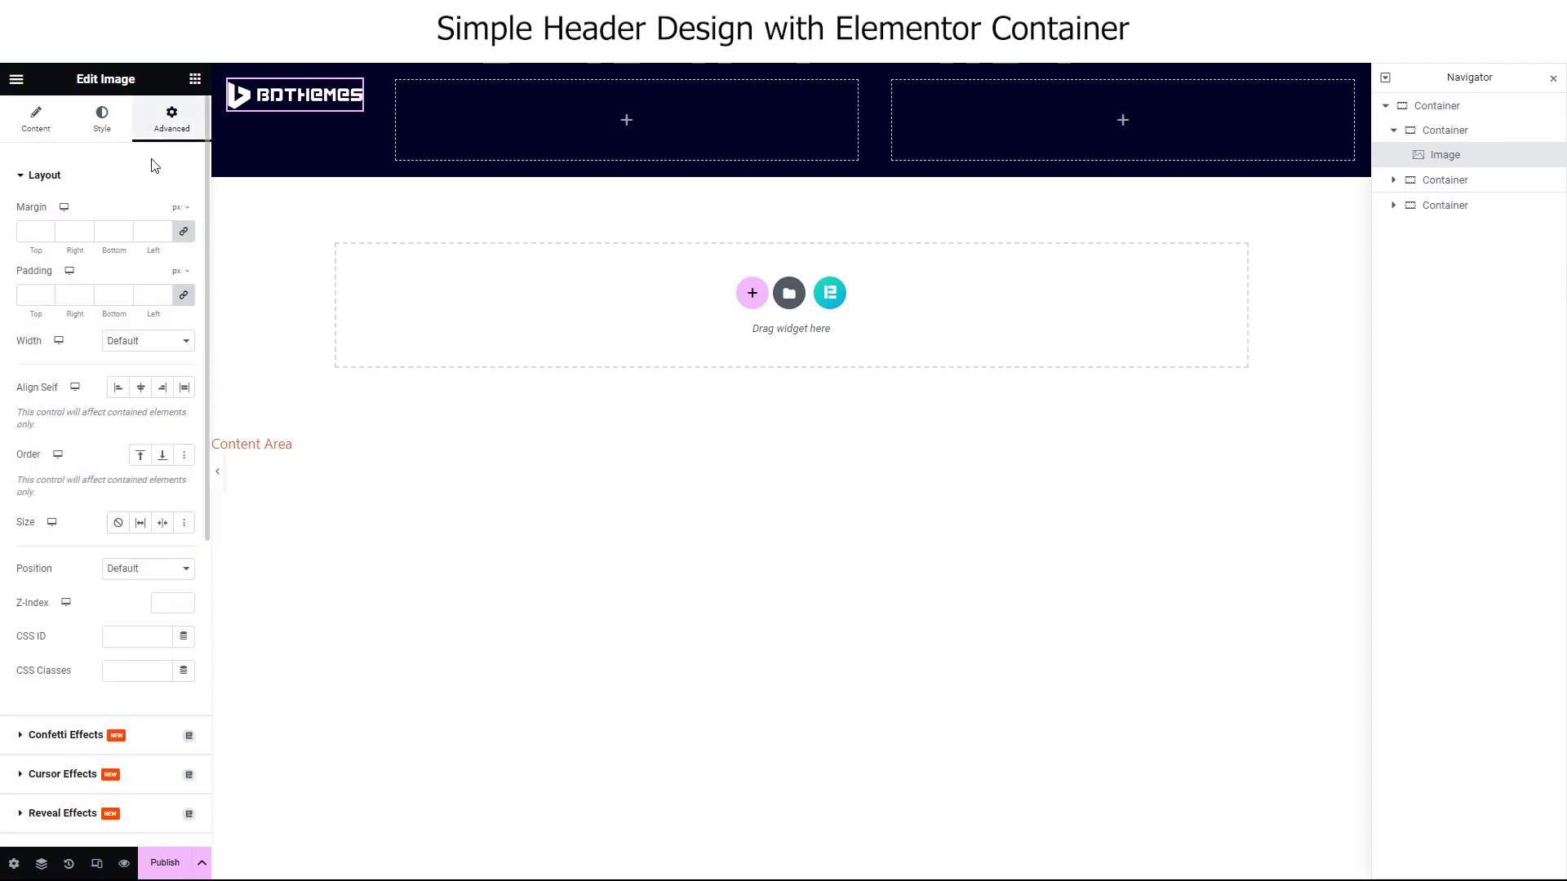
left_click(144, 342)
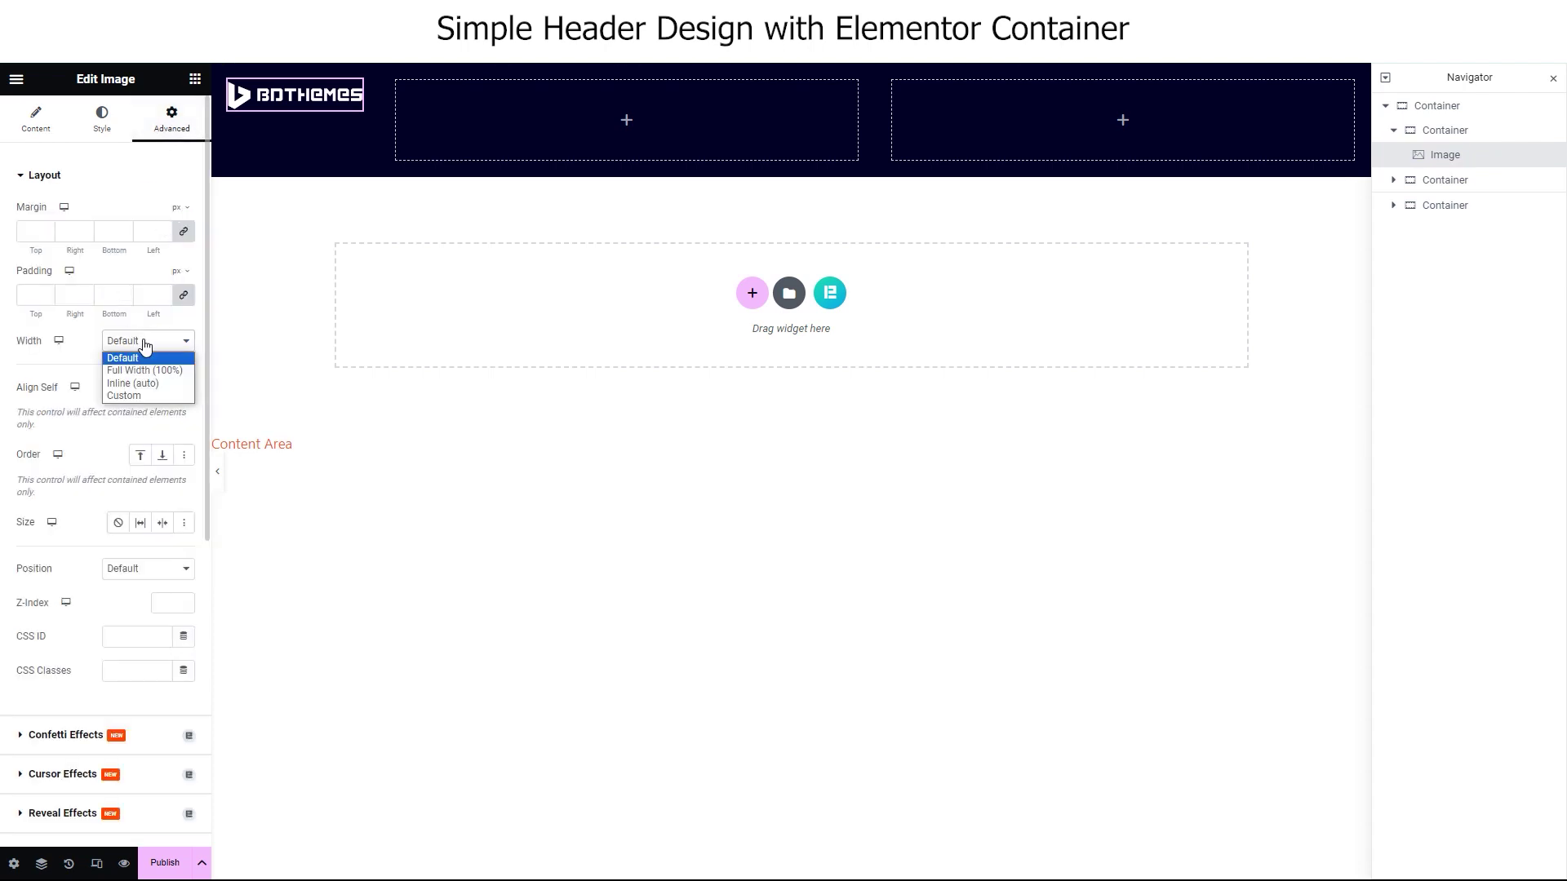
left_click(131, 384)
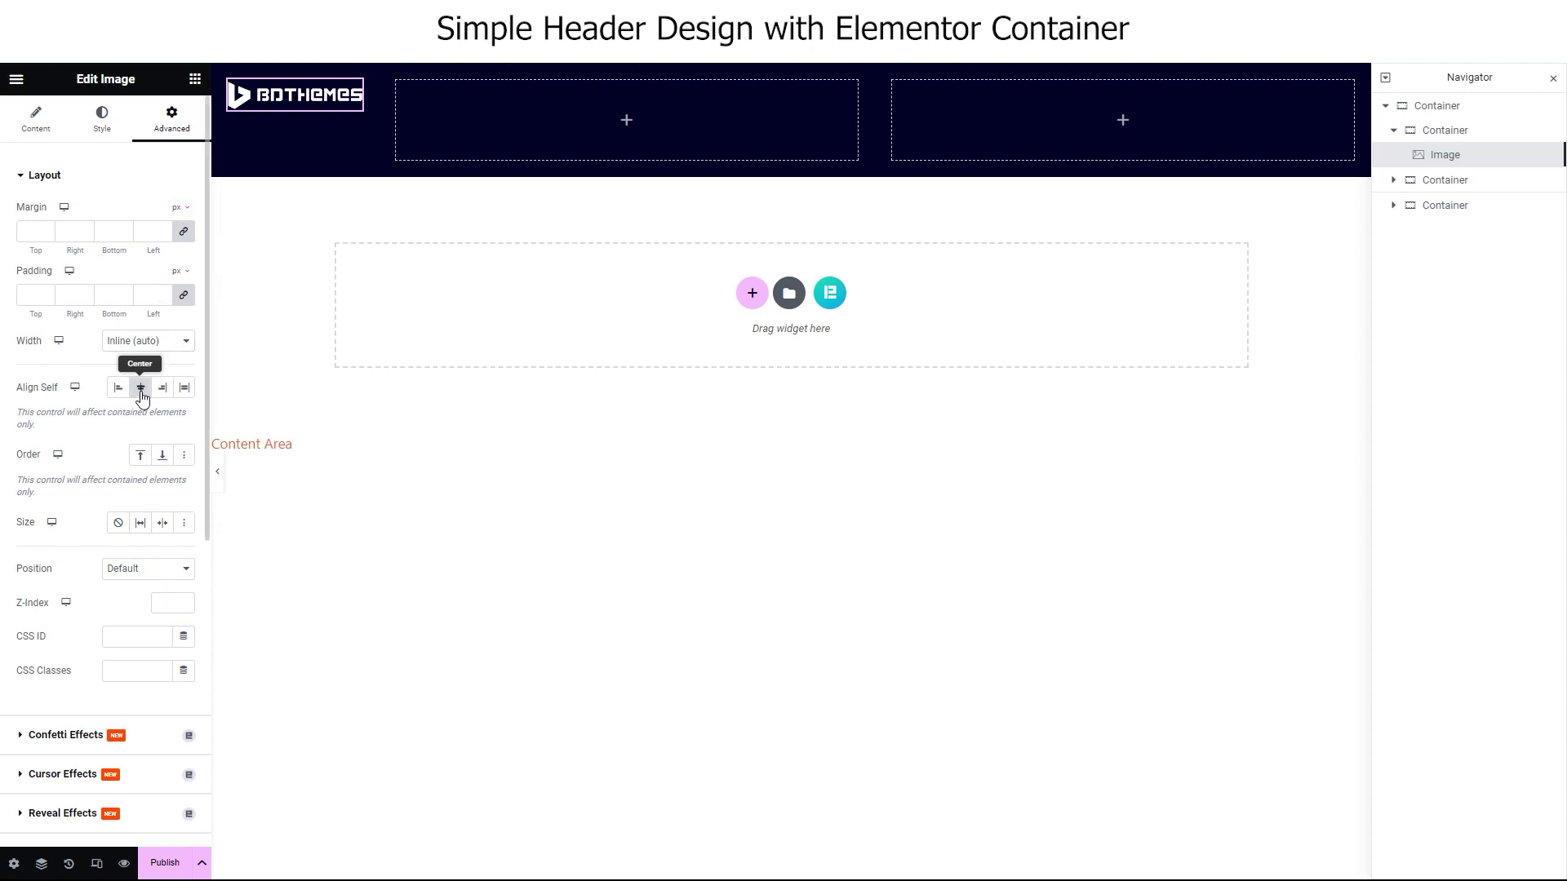
left_click(293, 145)
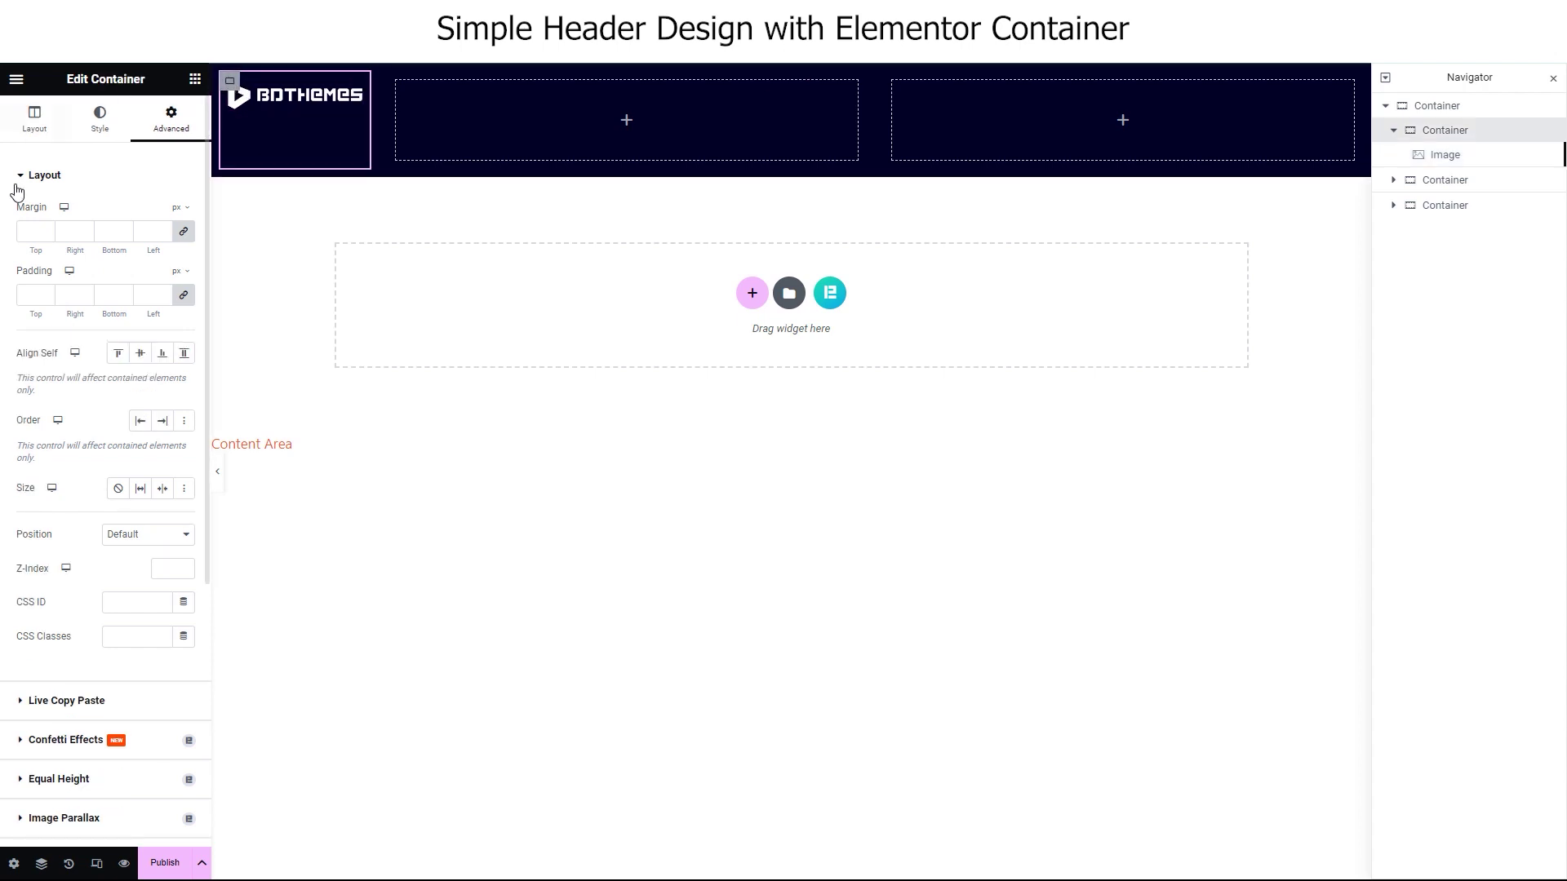
left_click(140, 359)
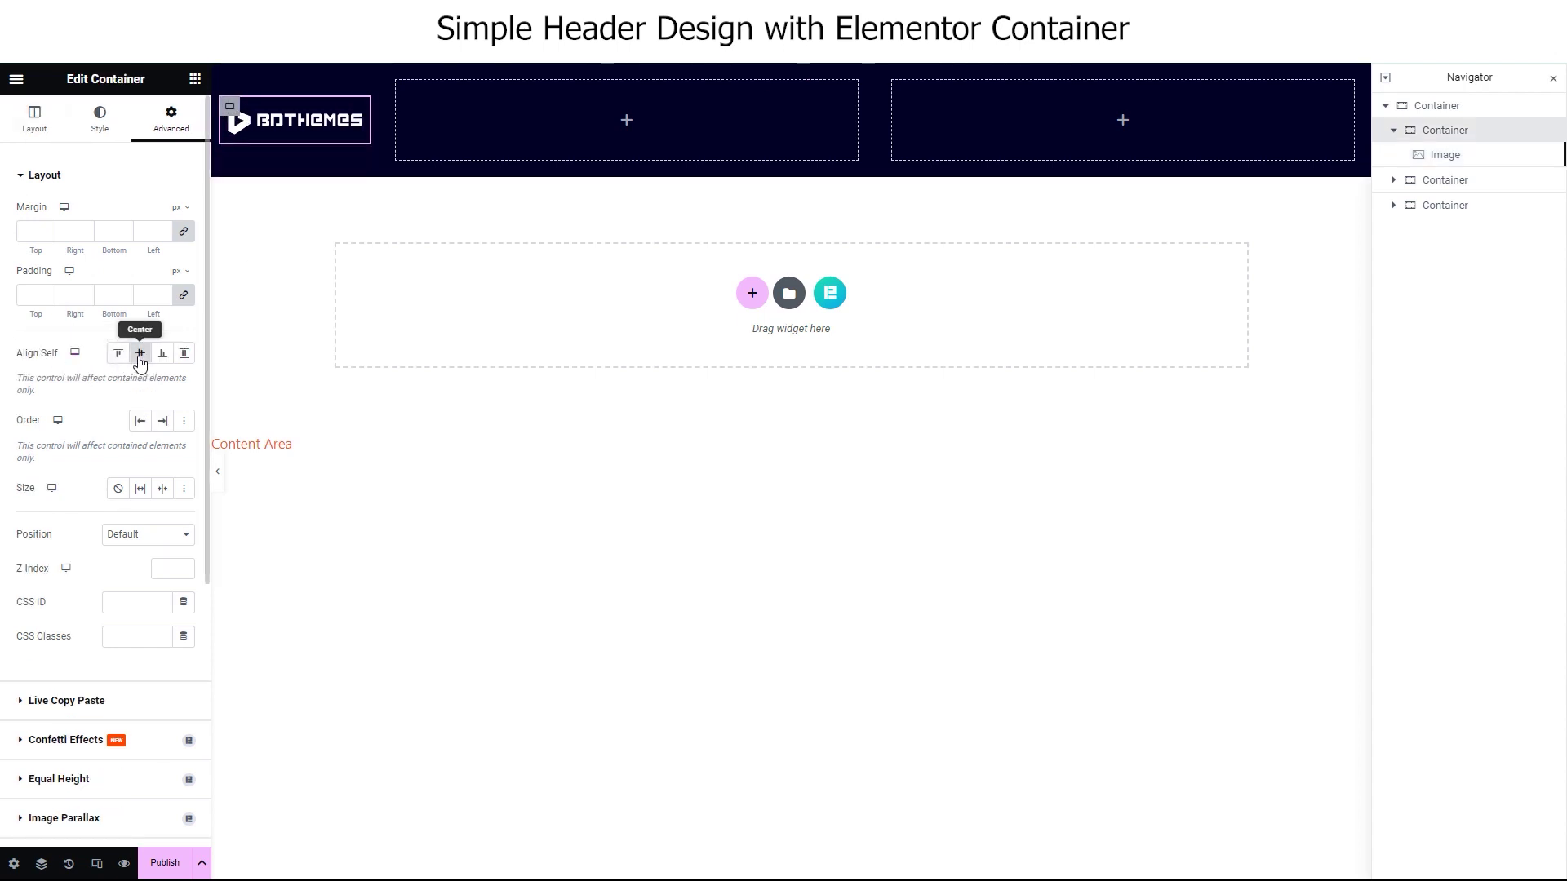
Add a Navbar widget to the header's middle column.
left_click(195, 78)
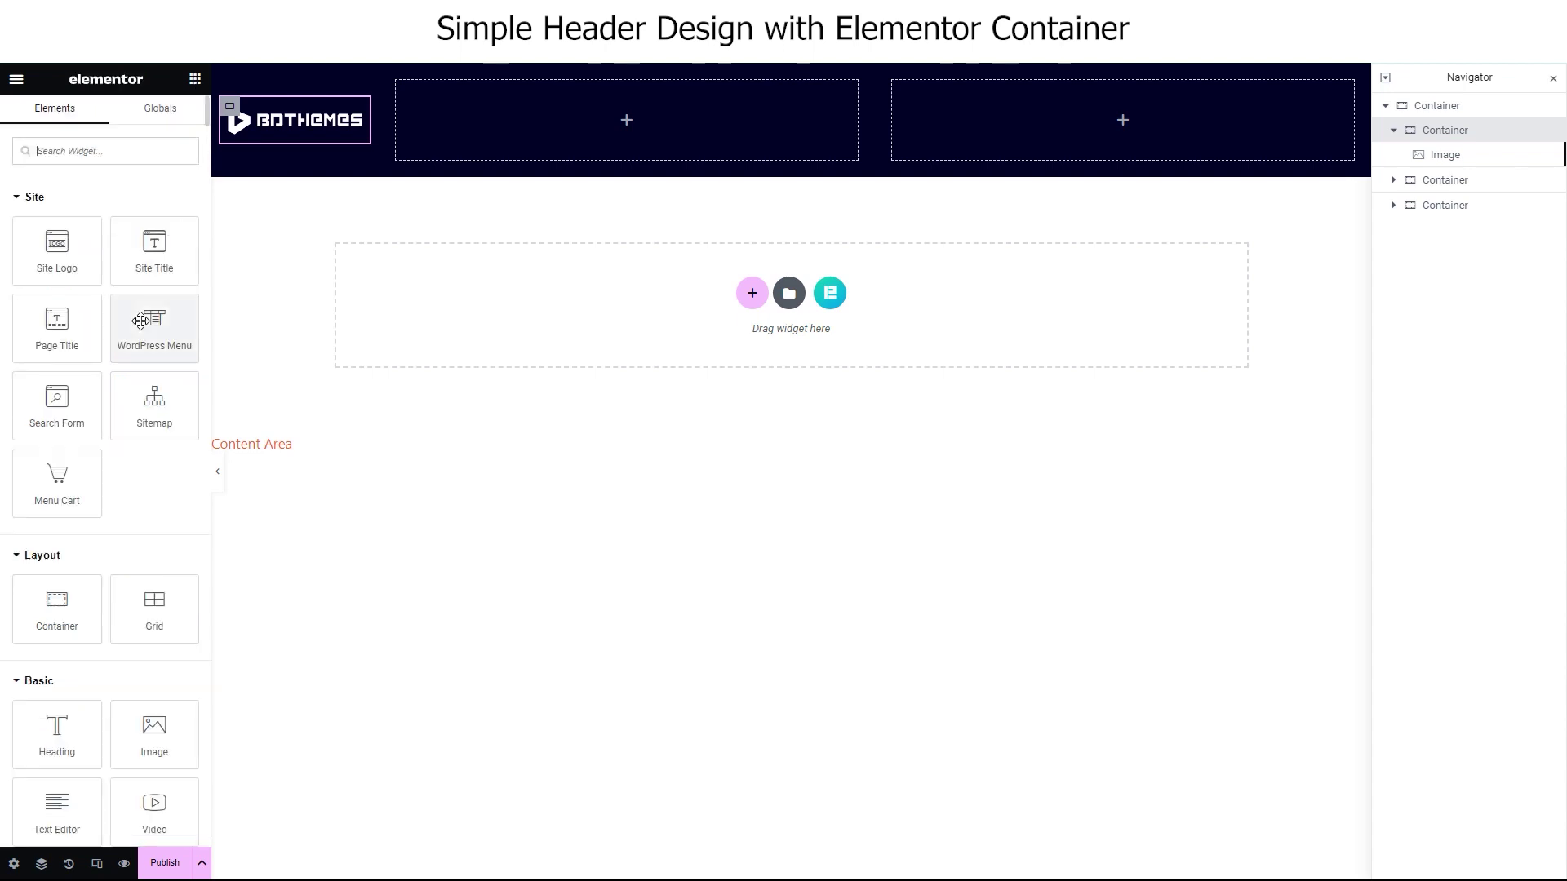
type("nav")
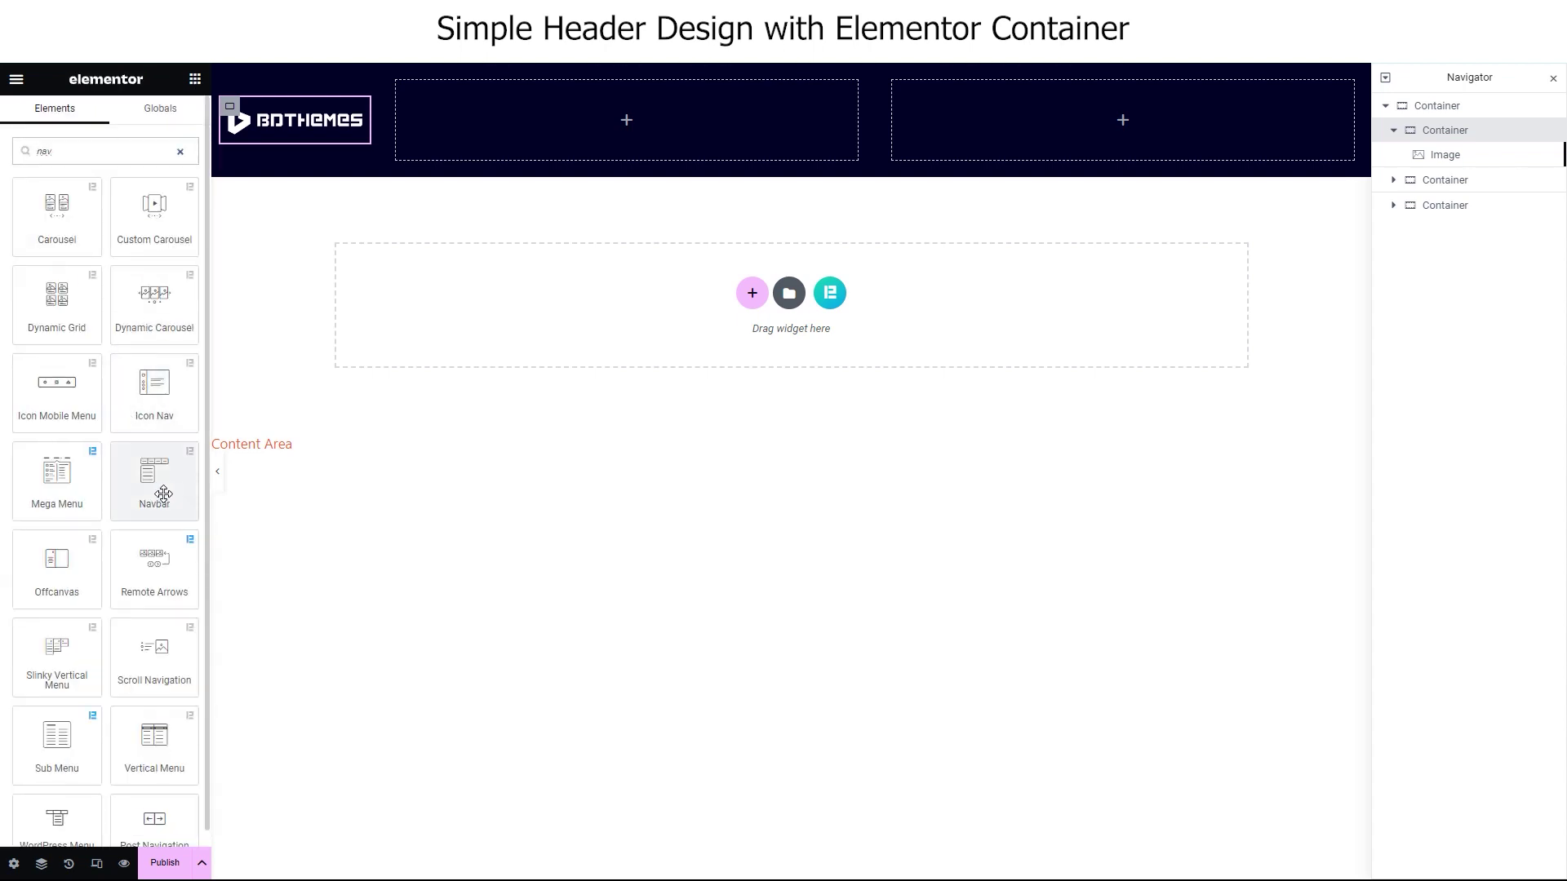
left_click_drag(161, 490, 569, 120)
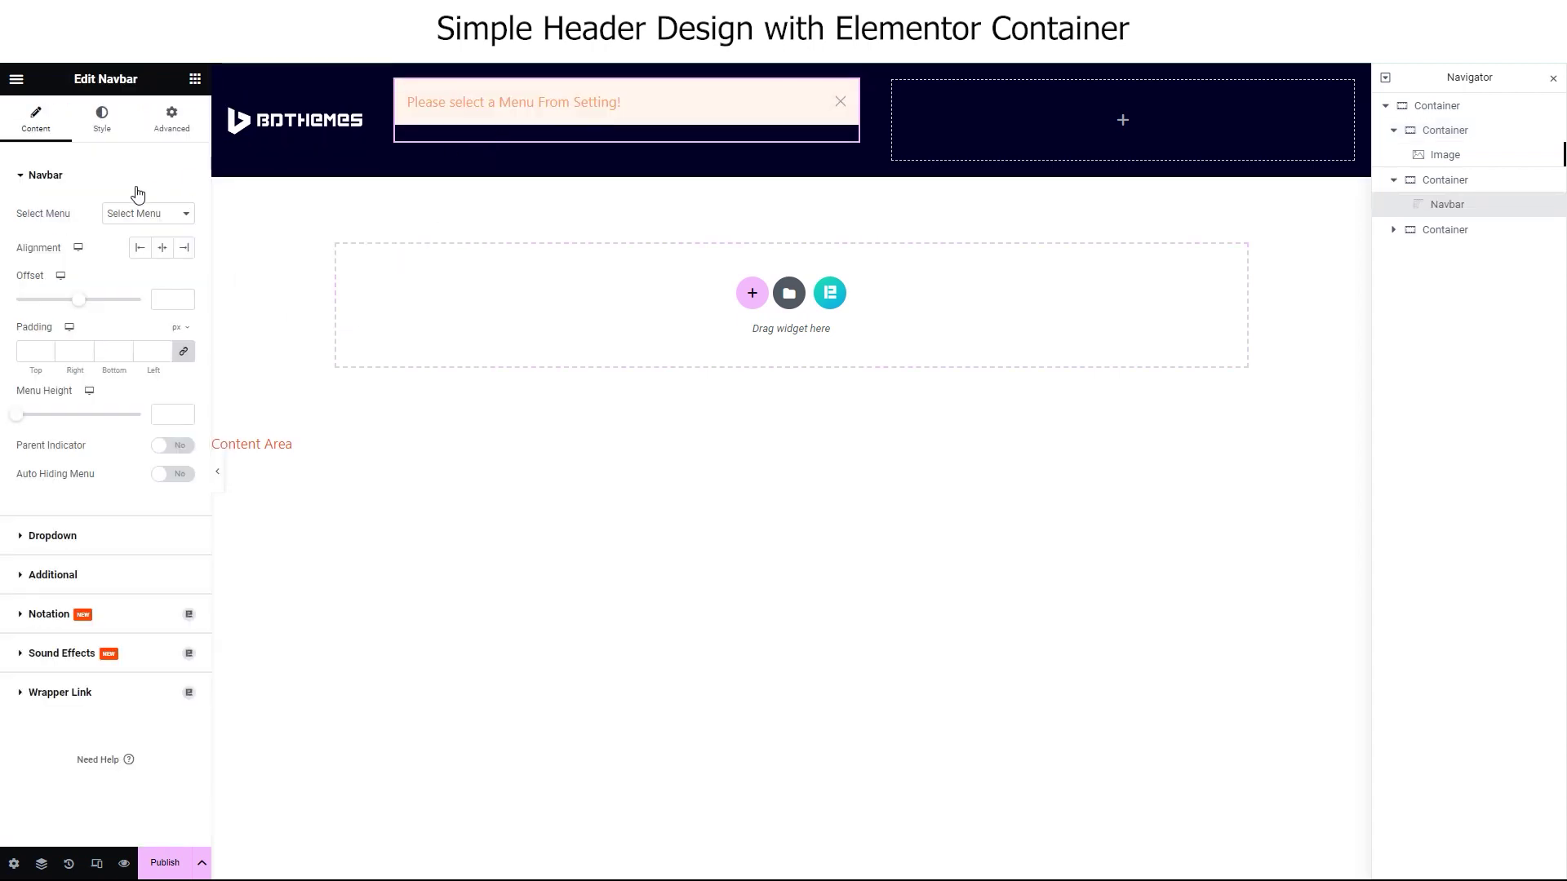
Show the Main Menu in the navbar with white text at size 18.
left_click(116, 214)
left_click(126, 241)
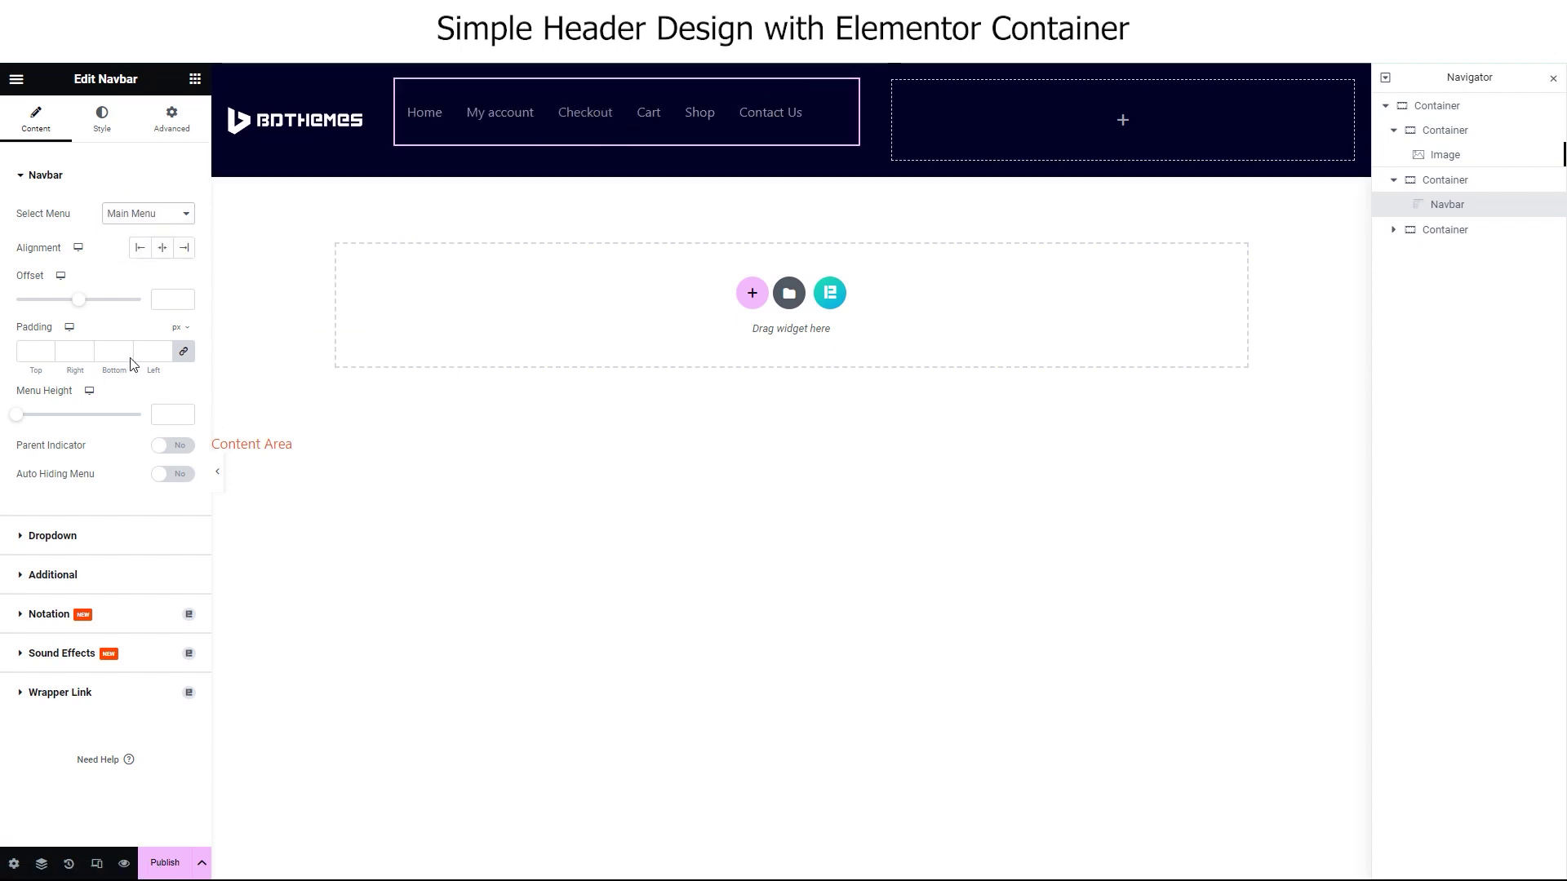
left_click(103, 119)
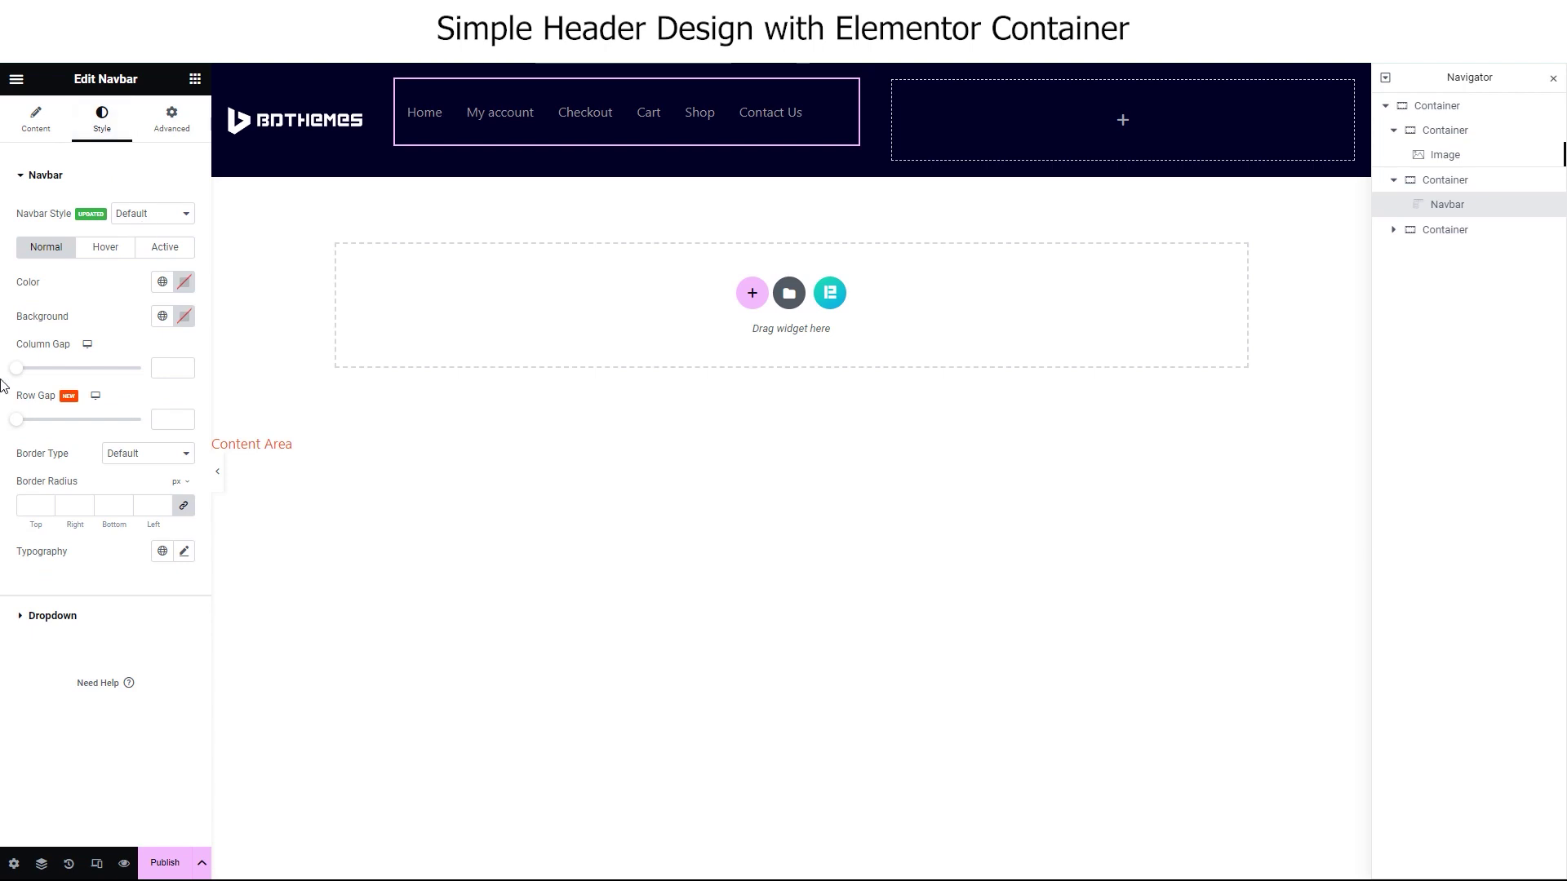
left_click(181, 289)
left_click(93, 347)
left_click(57, 330)
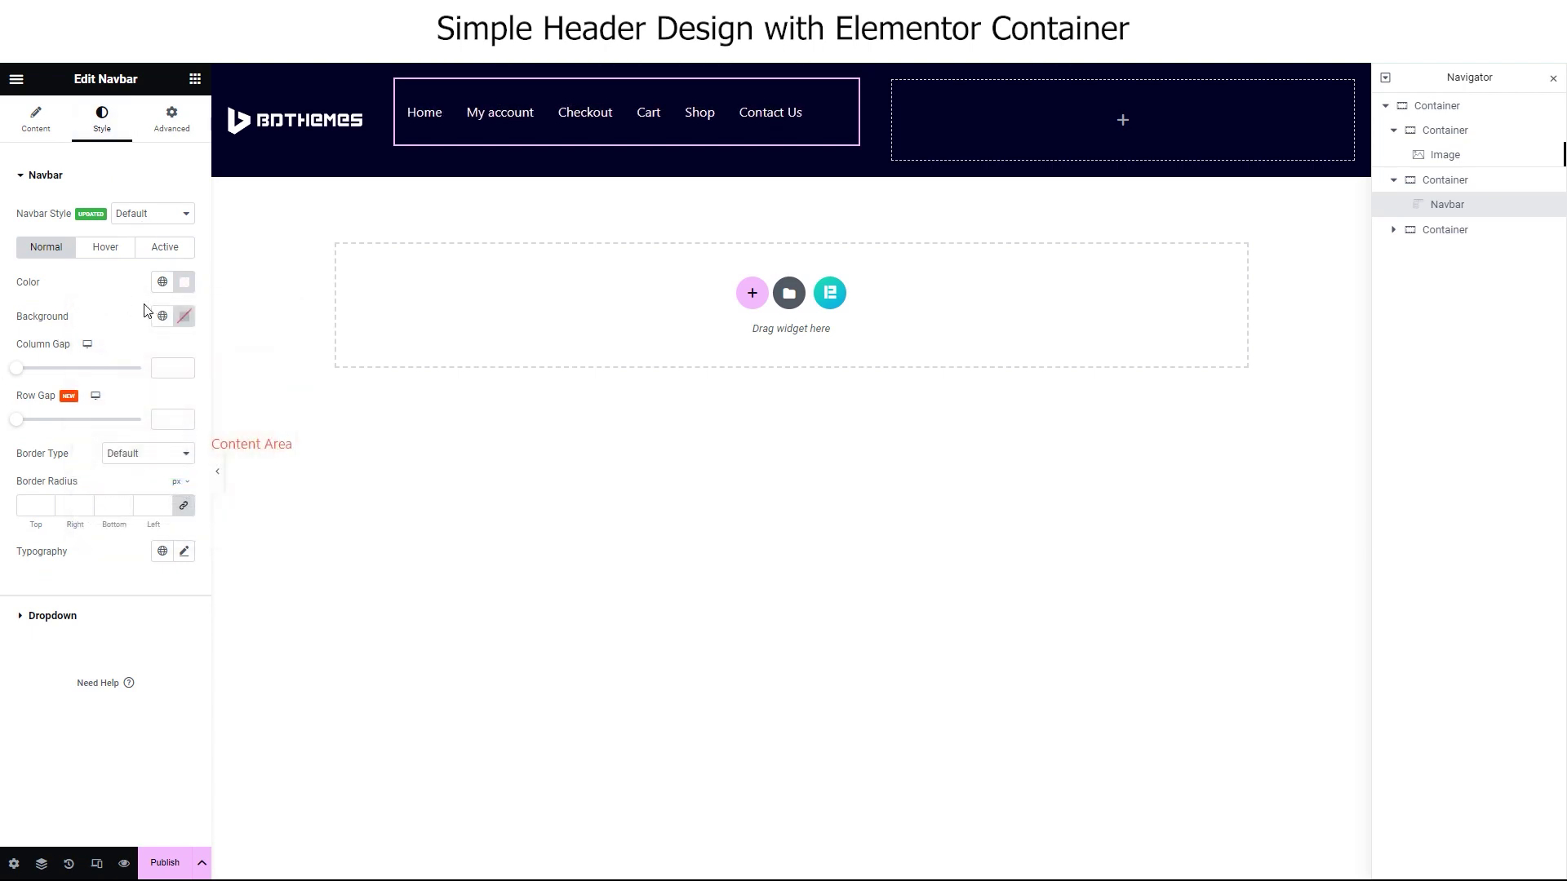
left_click(183, 554)
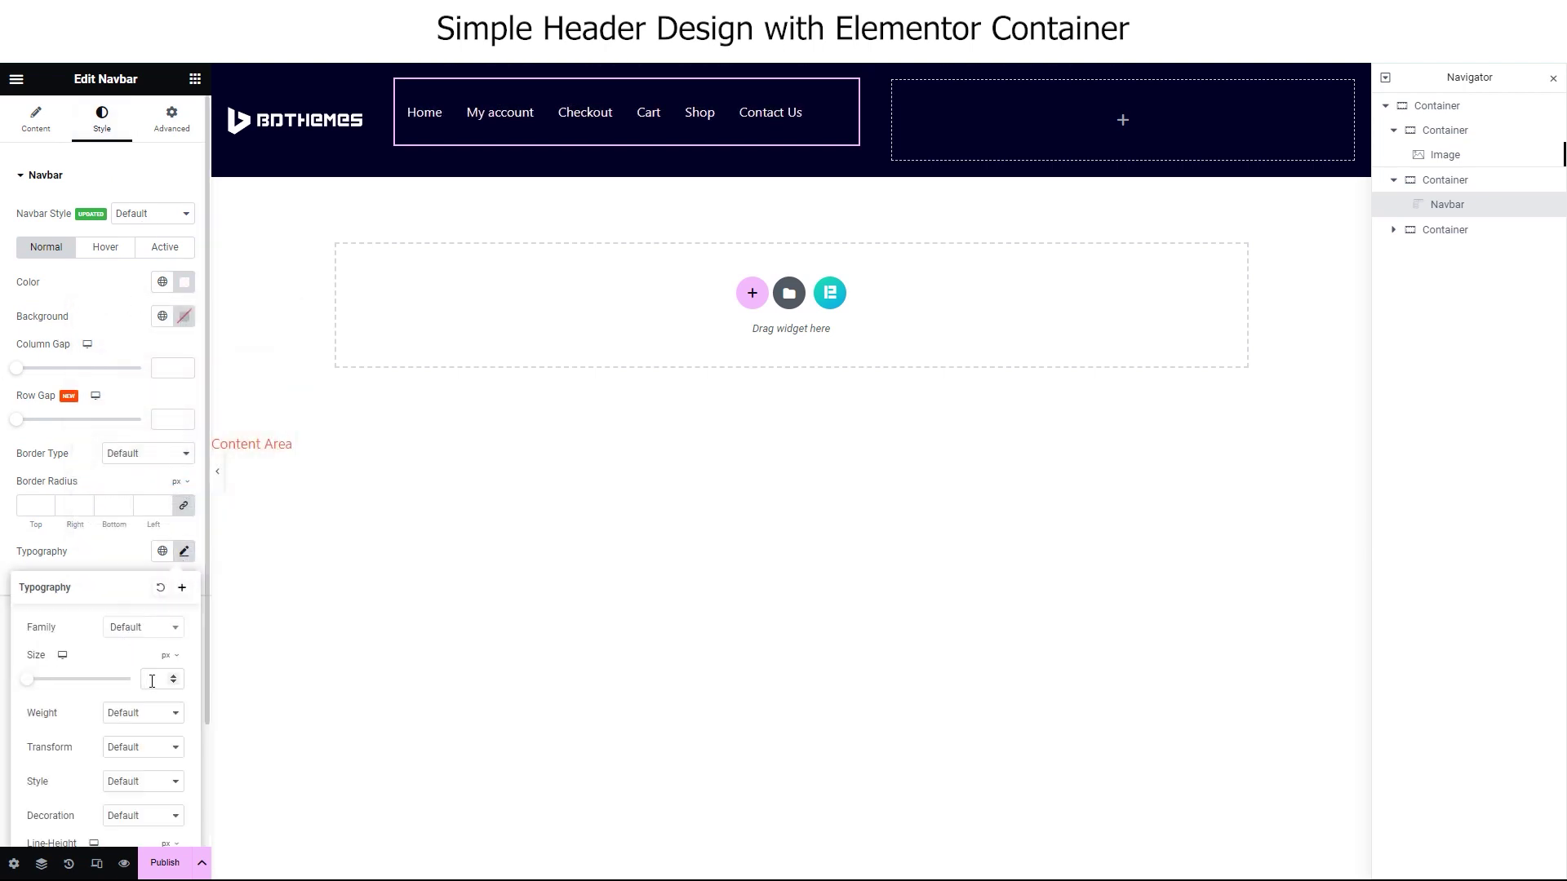
type("18")
left_click(112, 343)
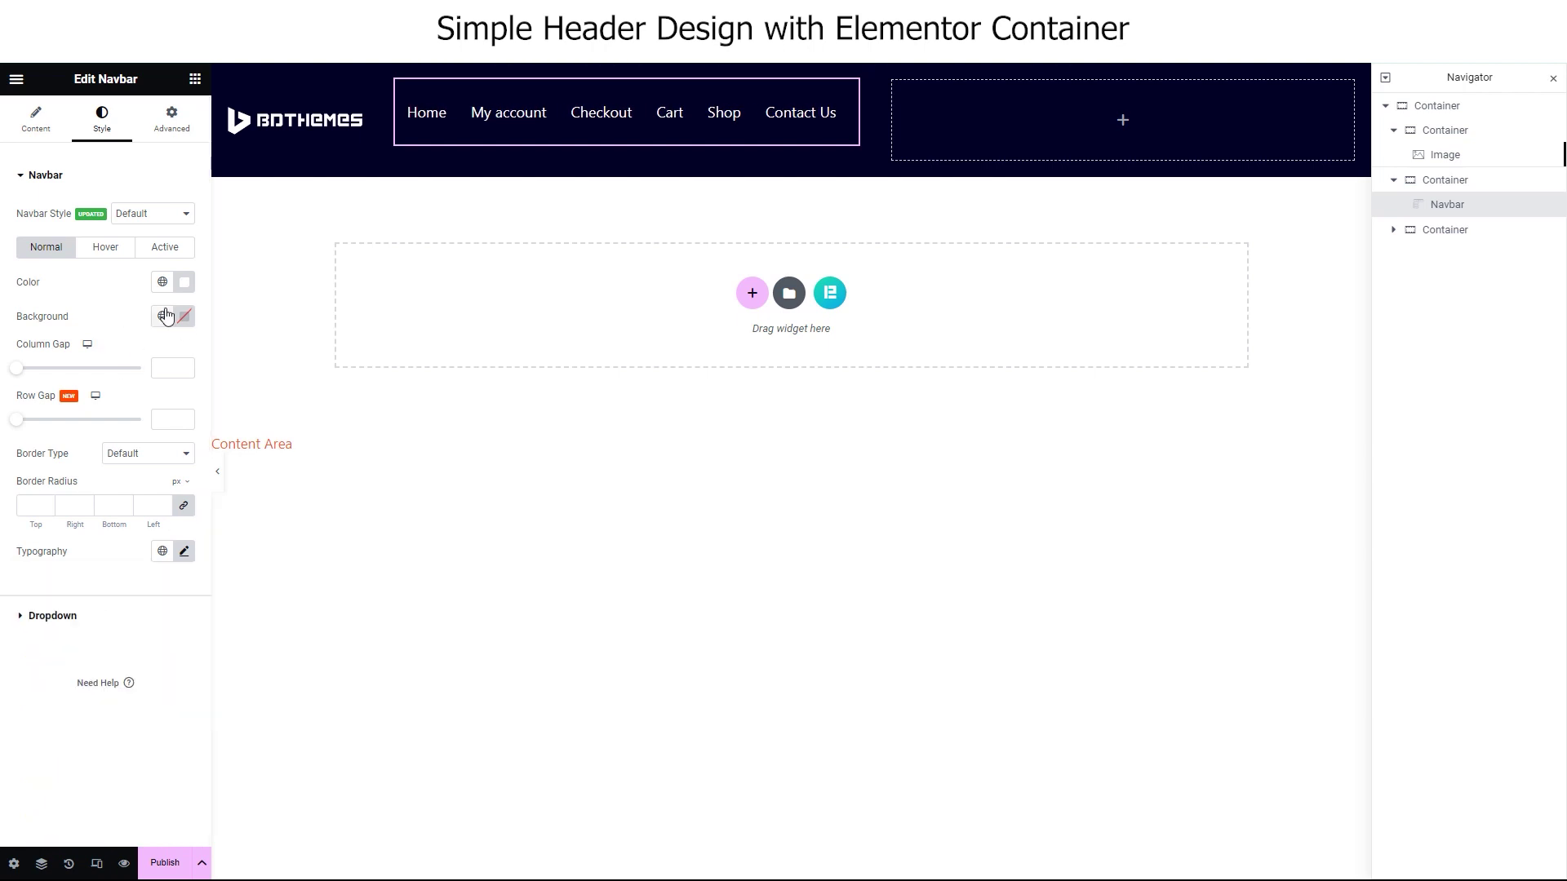
Vertically centre the navbar's column and set the navbar width to Inline (auto).
left_click(171, 118)
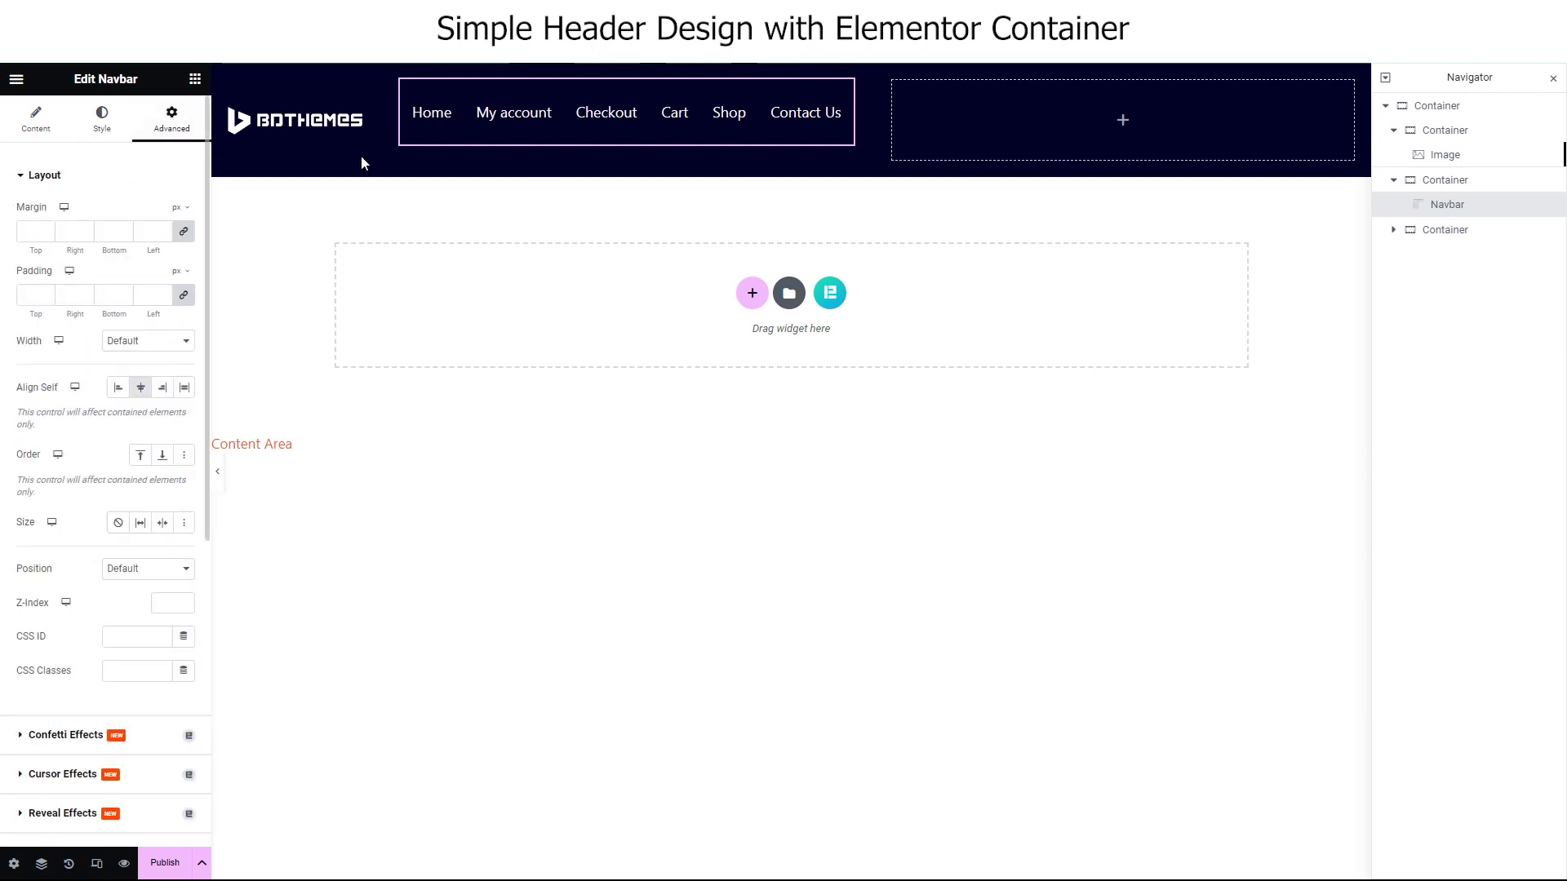
left_click(397, 80)
left_click(100, 119)
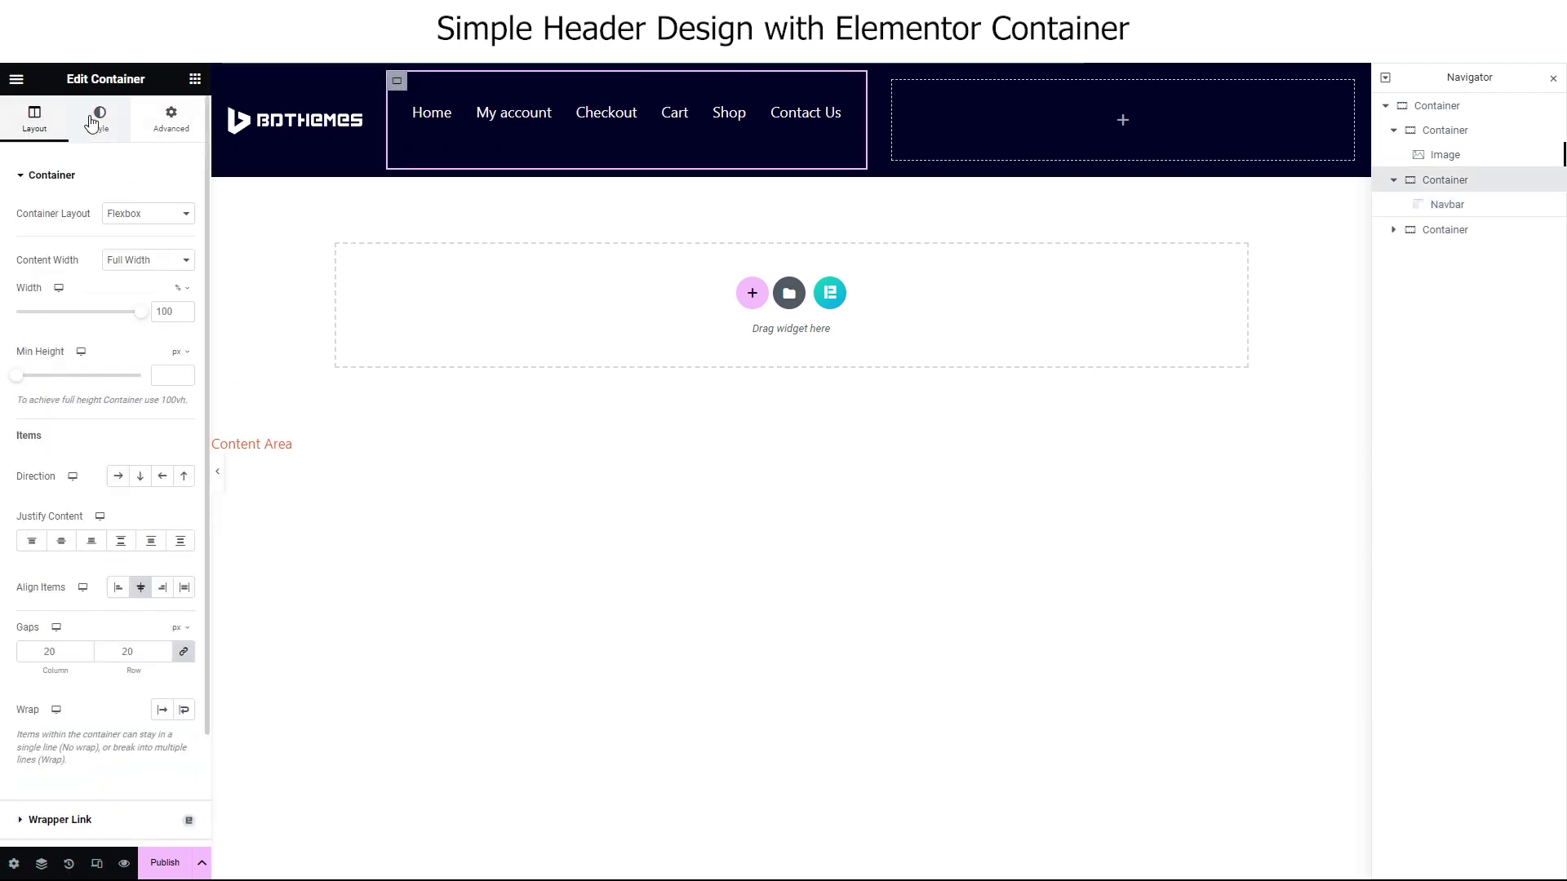
left_click(171, 123)
left_click(141, 352)
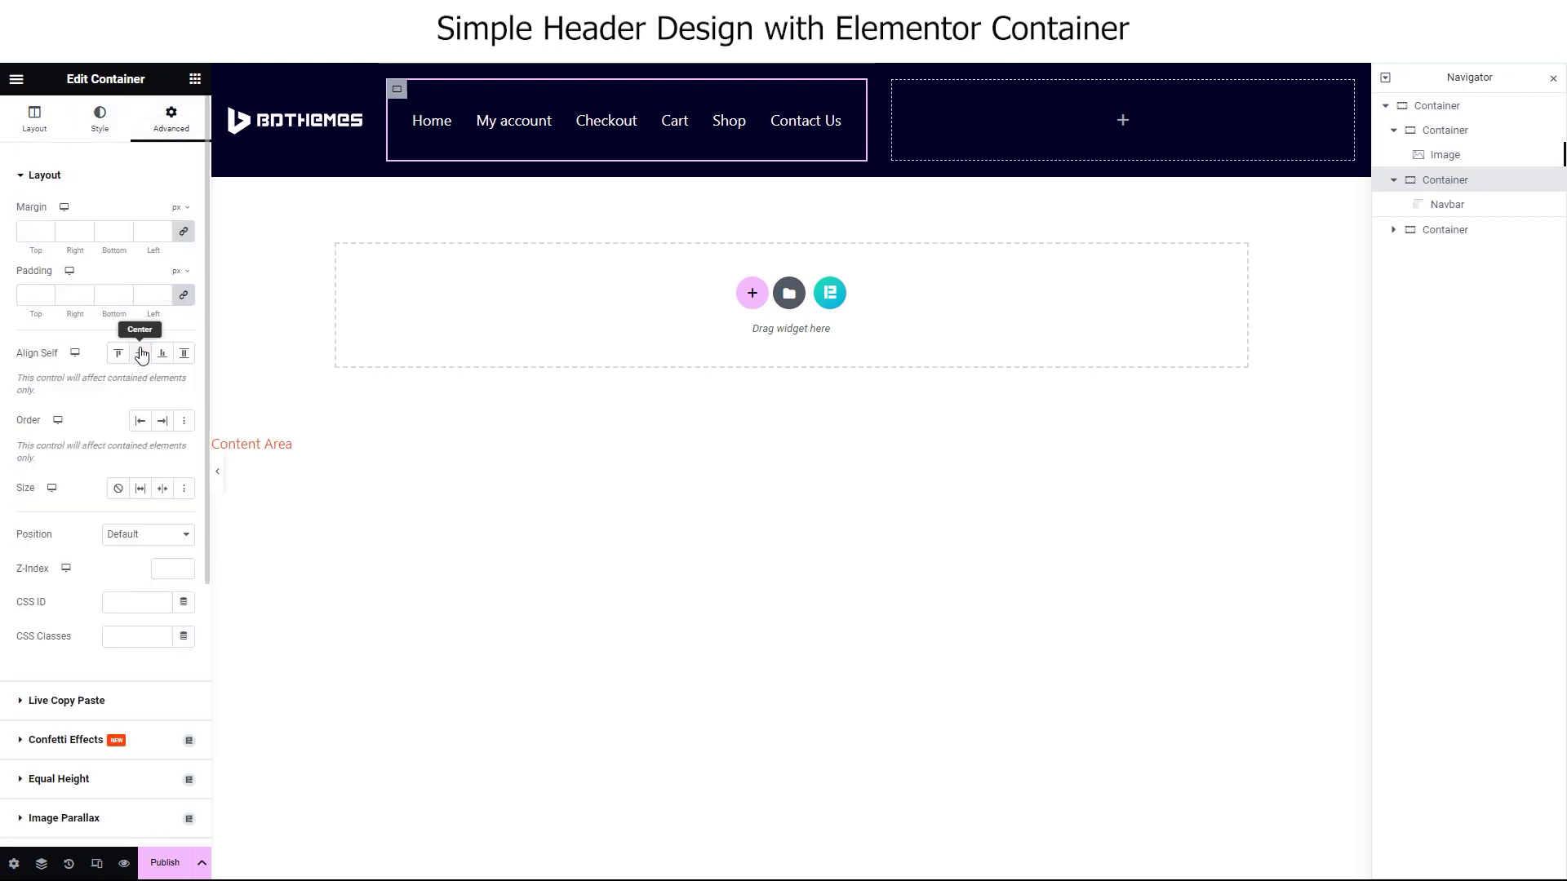
left_click(29, 118)
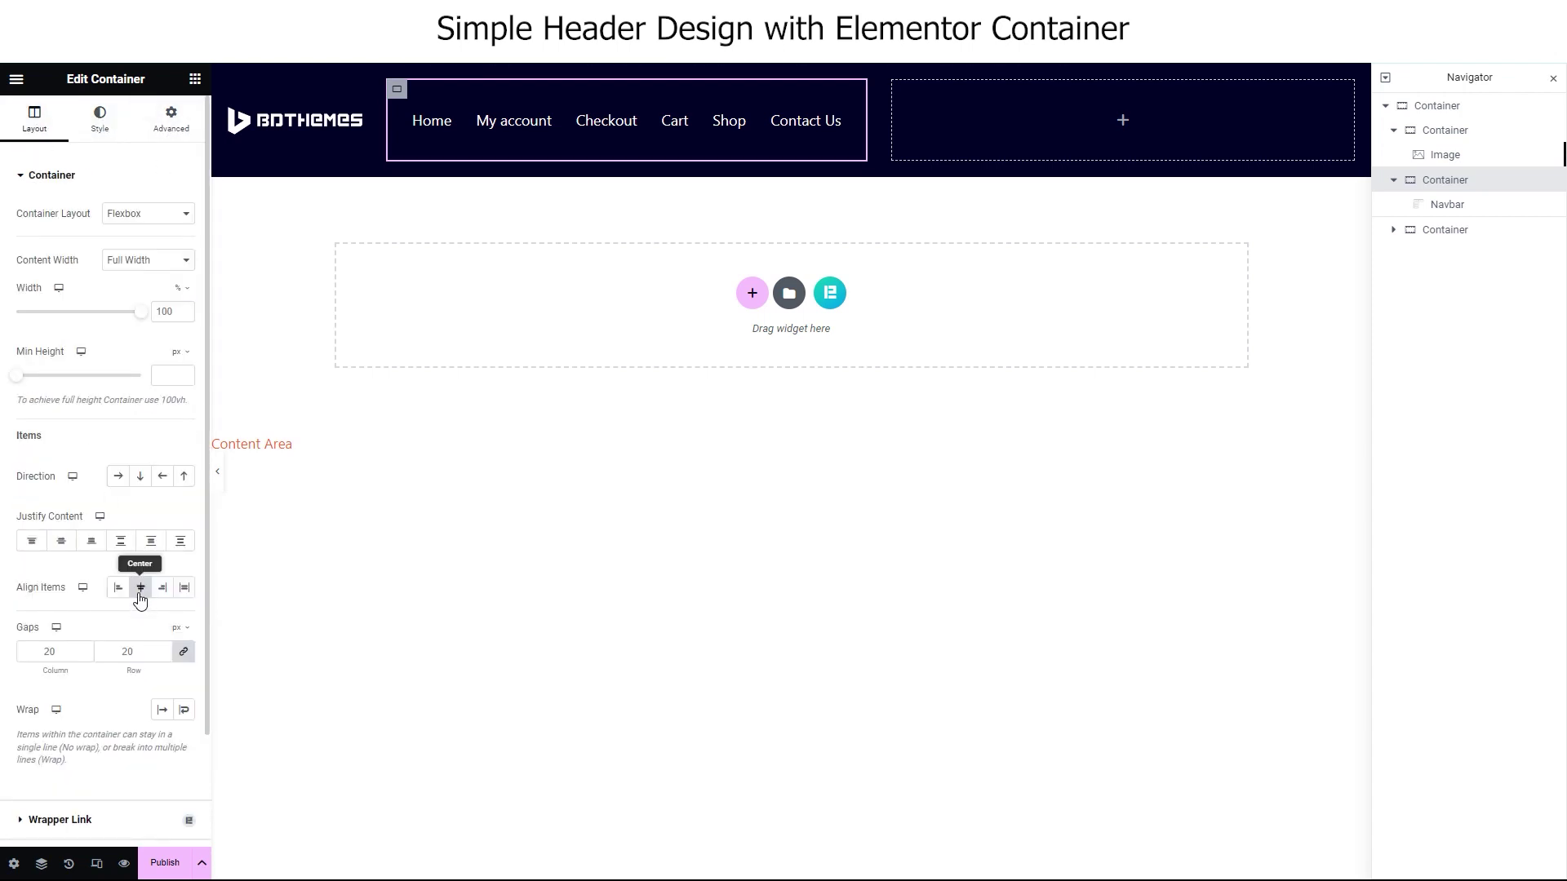
left_click(845, 99)
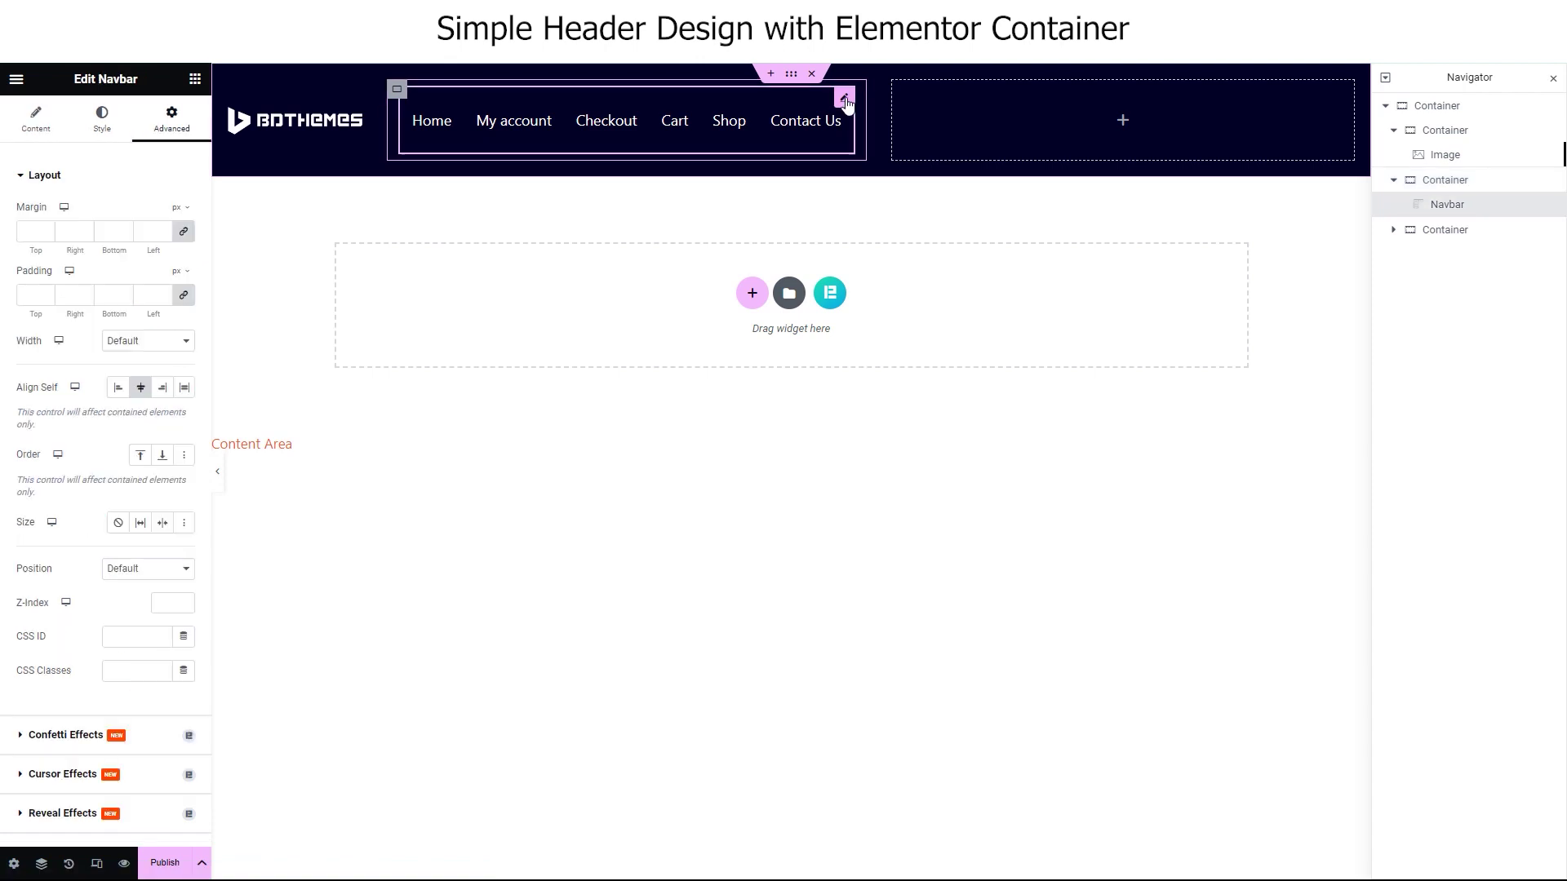
left_click(181, 342)
left_click(155, 384)
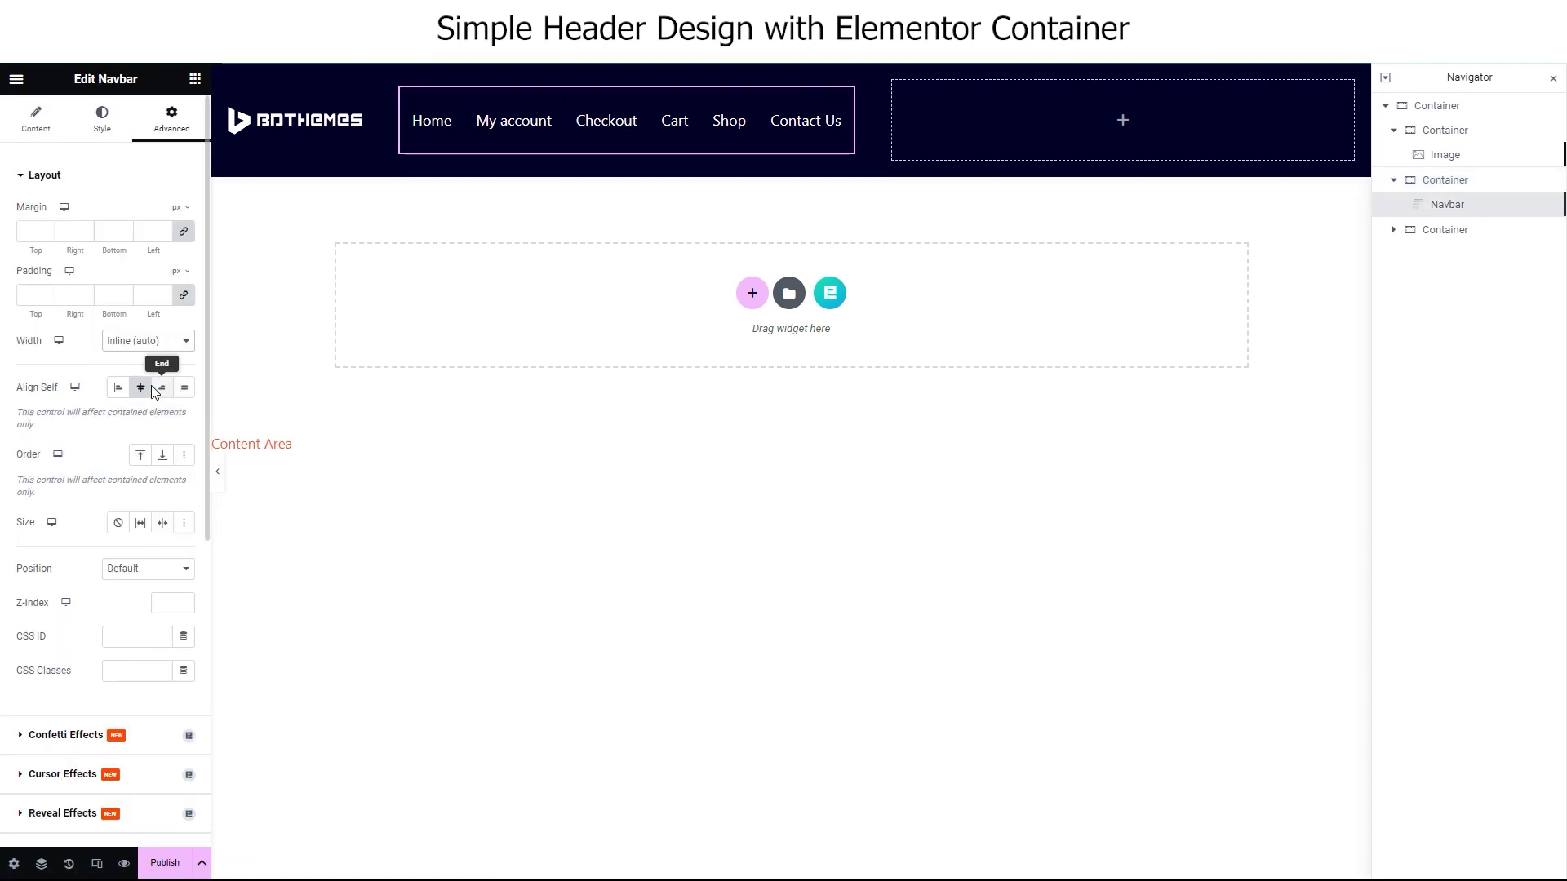
Add a Search widget to the header's right column with the Dropdown skin.
left_click(195, 78)
left_click(105, 150)
type("sear")
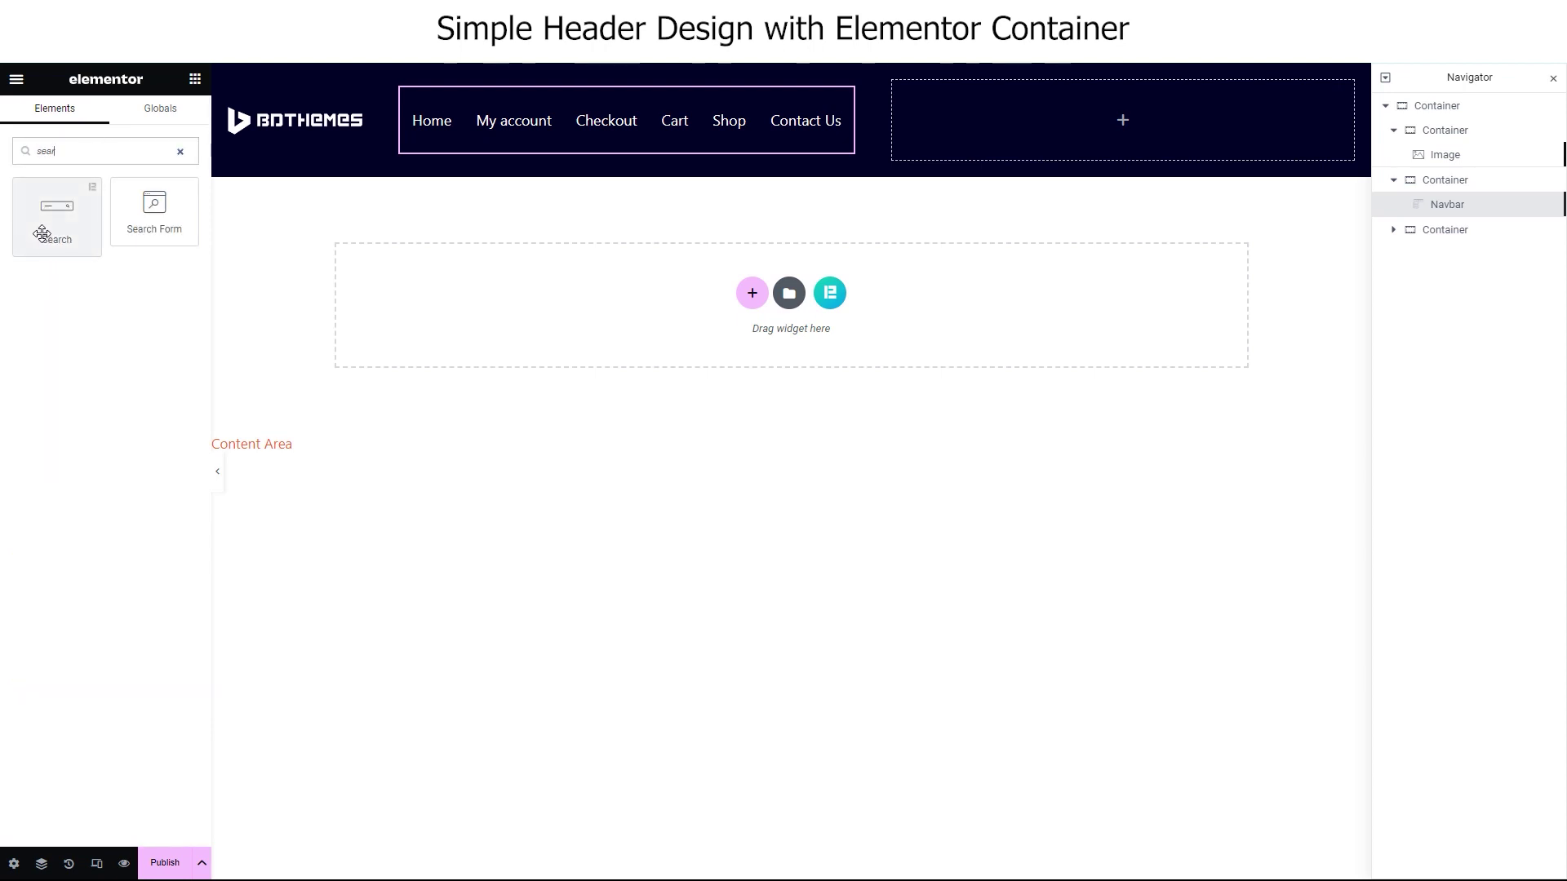
left_click_drag(46, 231, 936, 125)
left_click(147, 213)
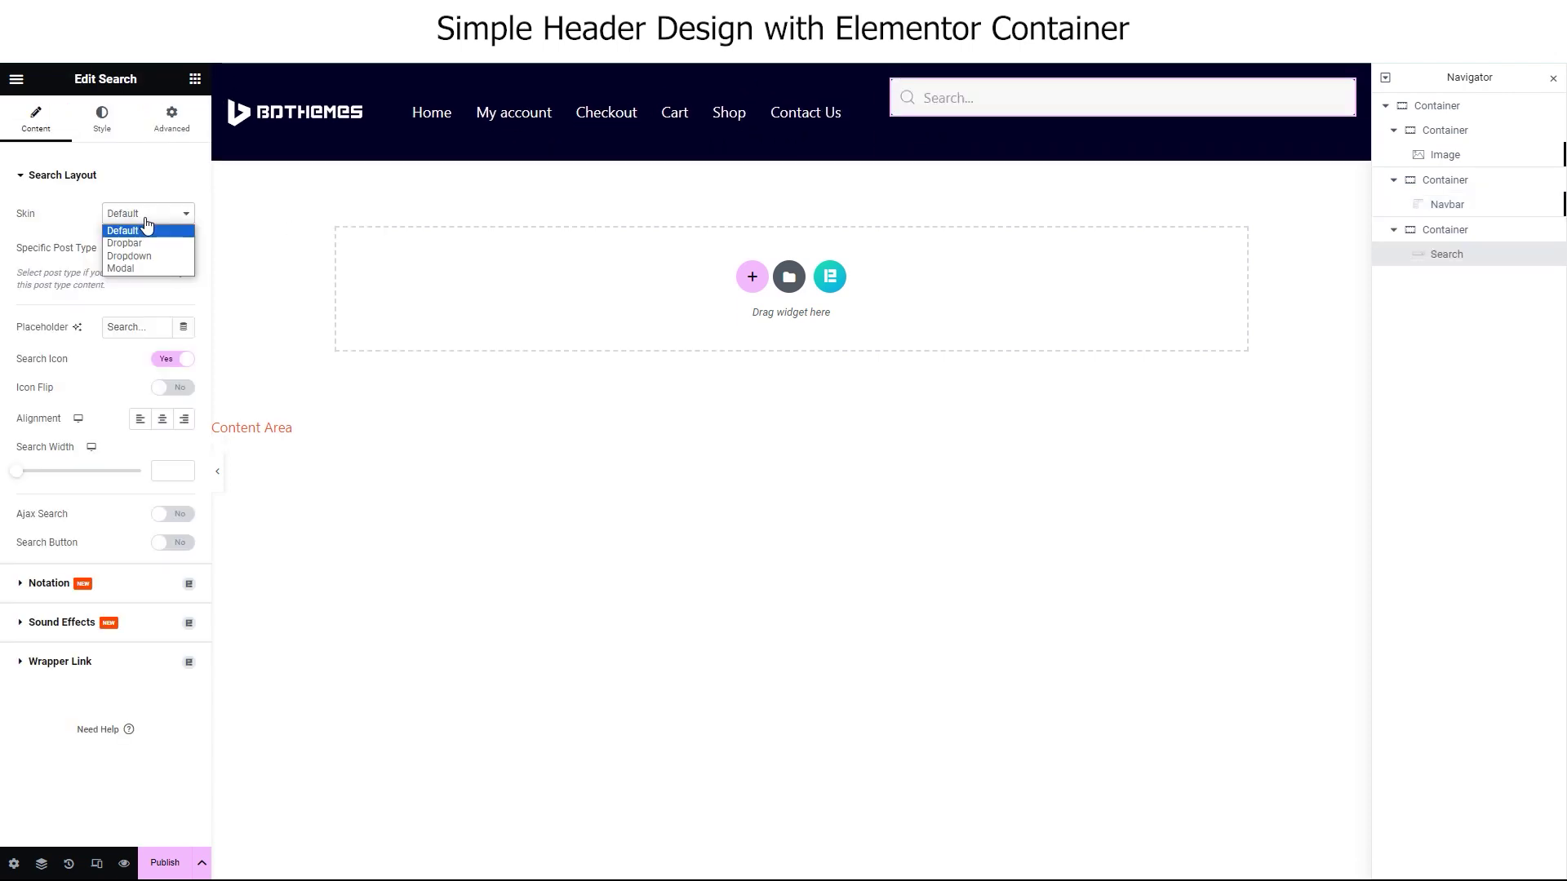
left_click(146, 256)
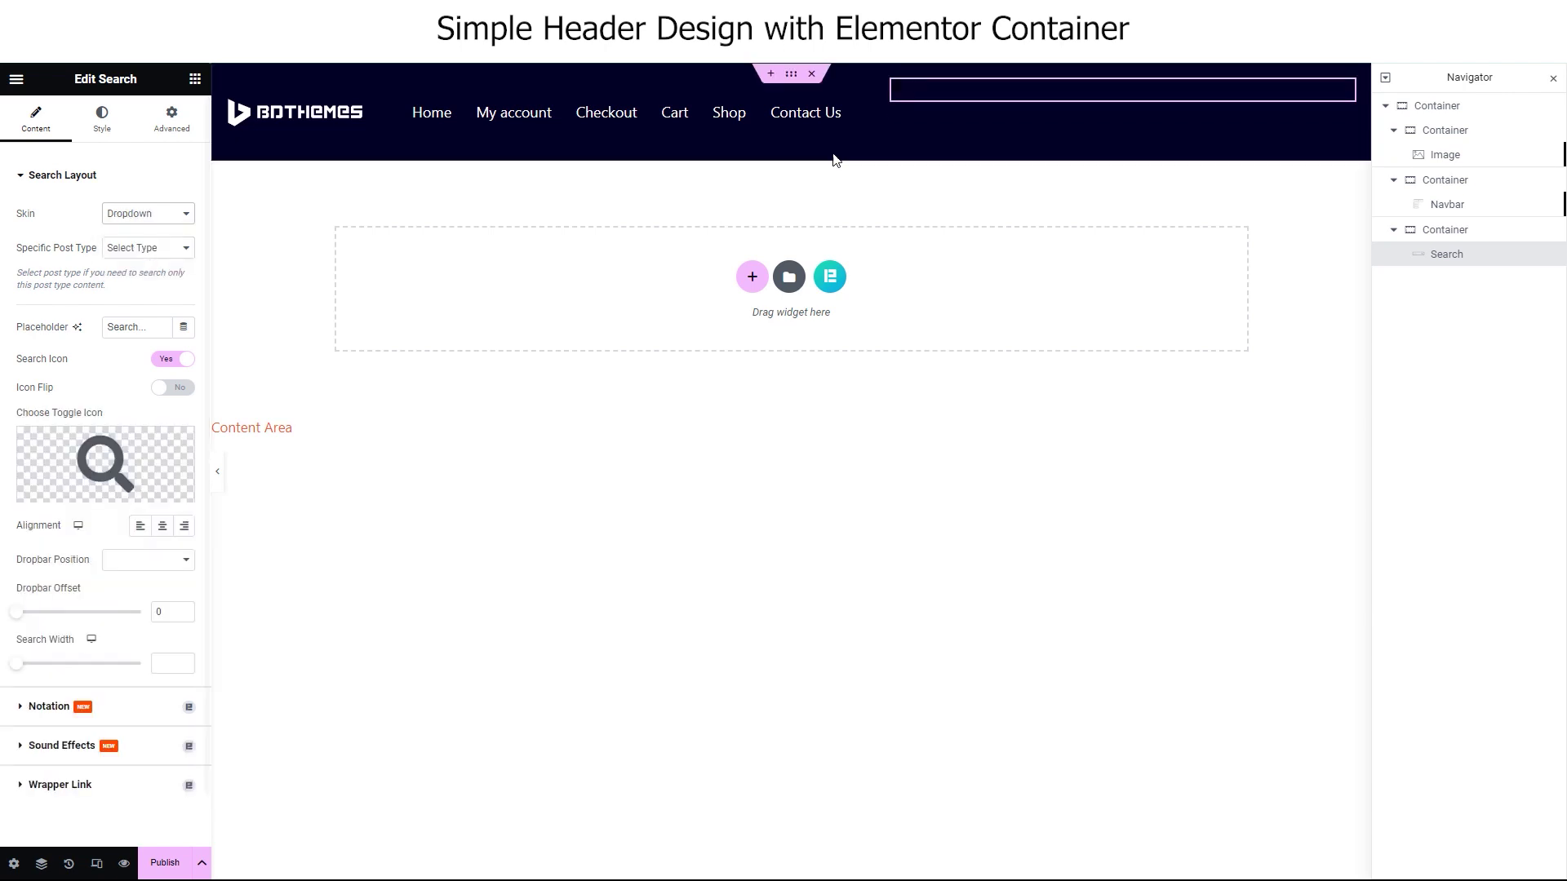
Make the search toggle icon white at size 25, with Inline (auto) width, vertically centred.
left_click(104, 122)
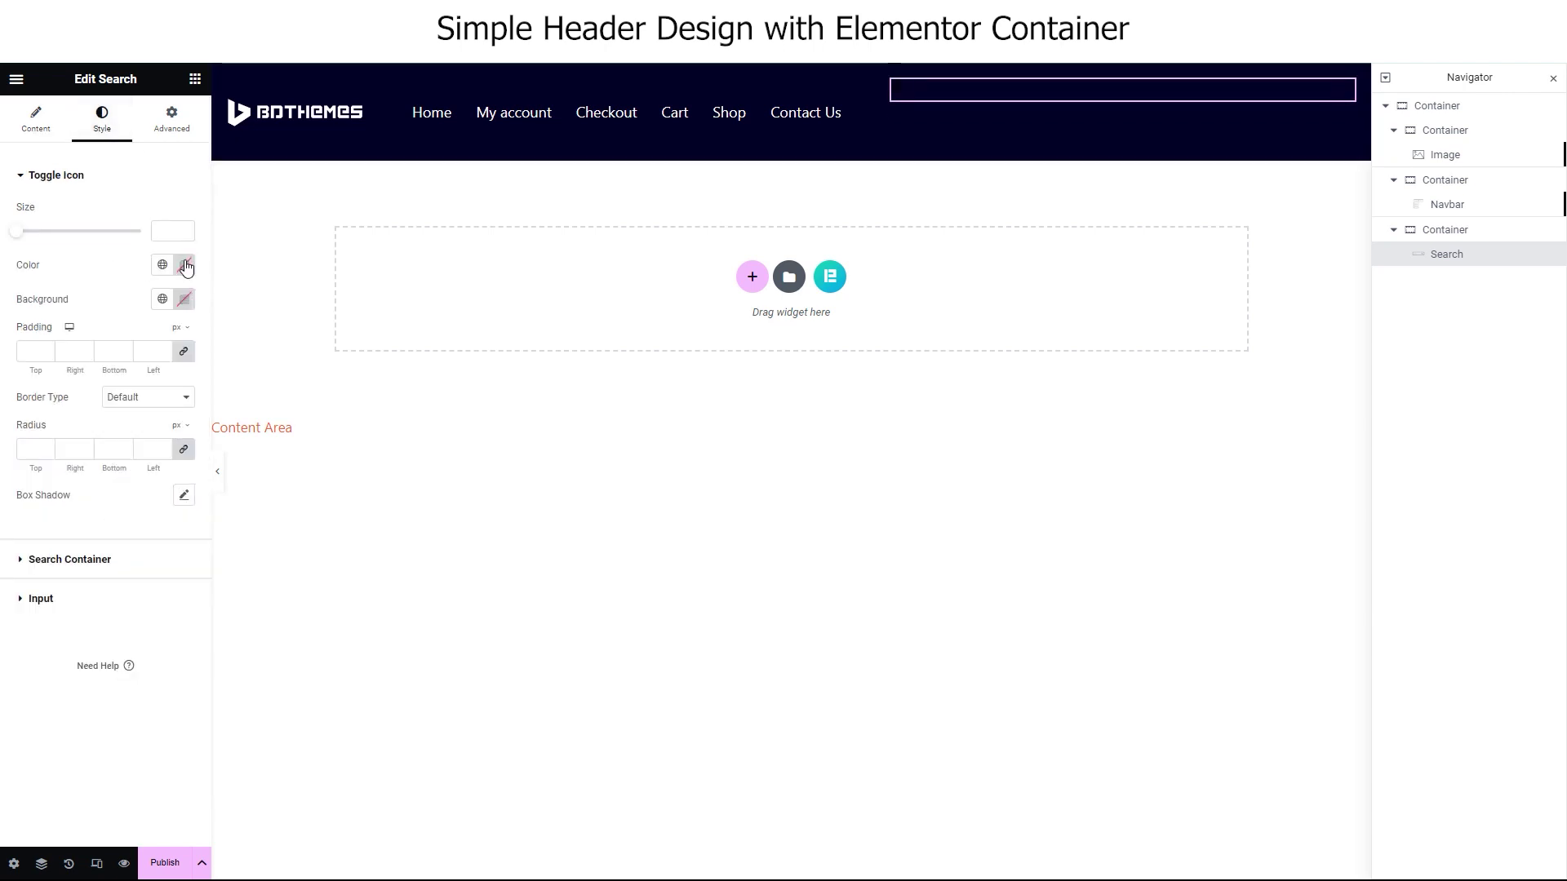
left_click(186, 266)
left_click(88, 316)
left_click_drag(17, 231, 50, 242)
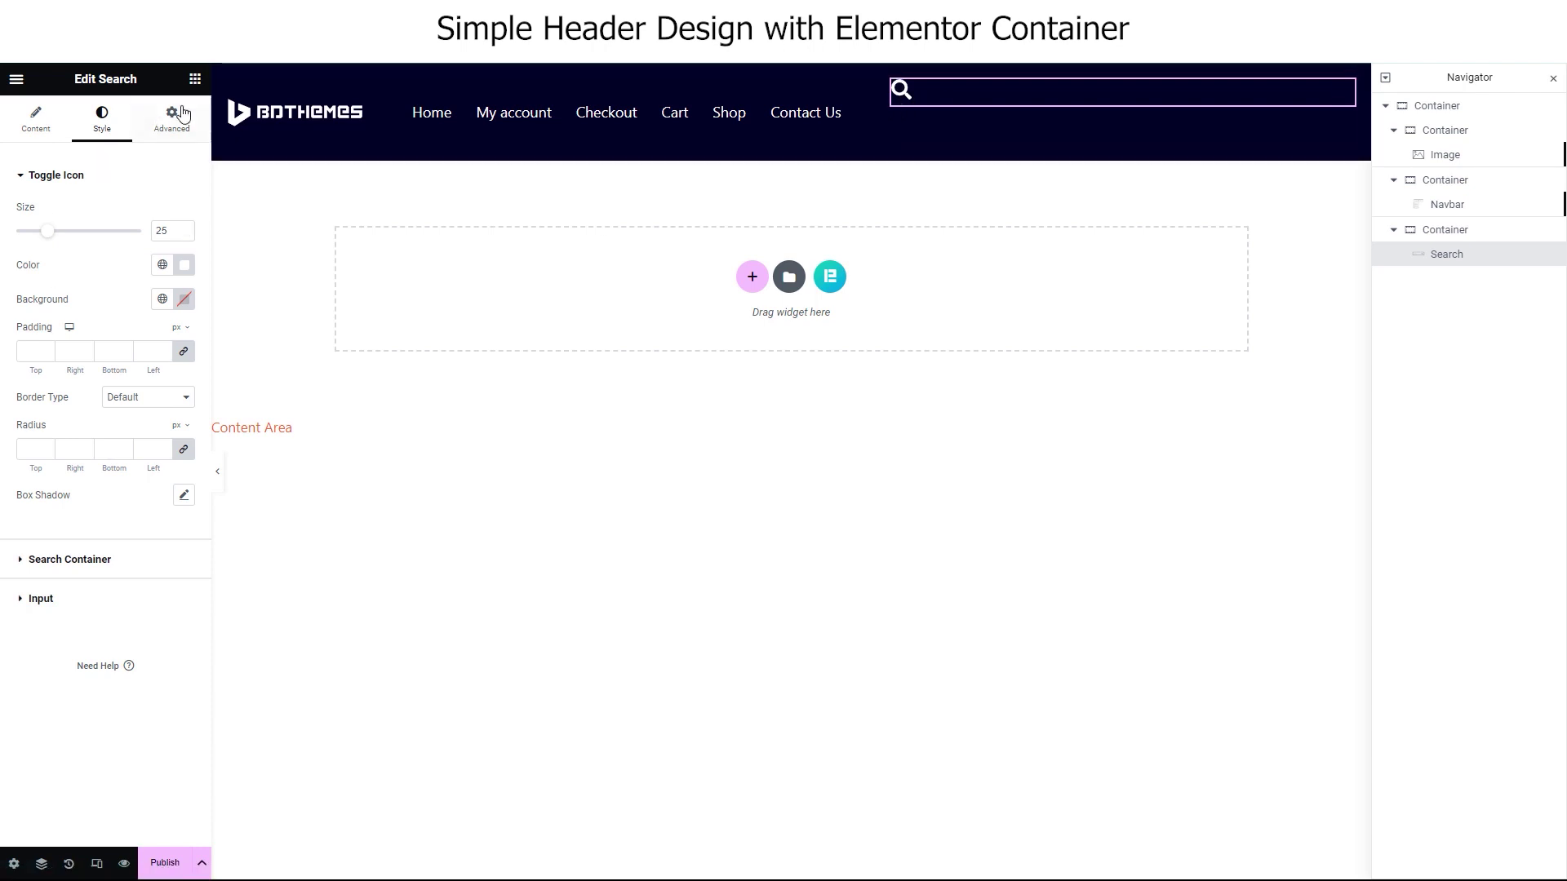
left_click(183, 115)
left_click(147, 341)
left_click(138, 389)
left_click(139, 393)
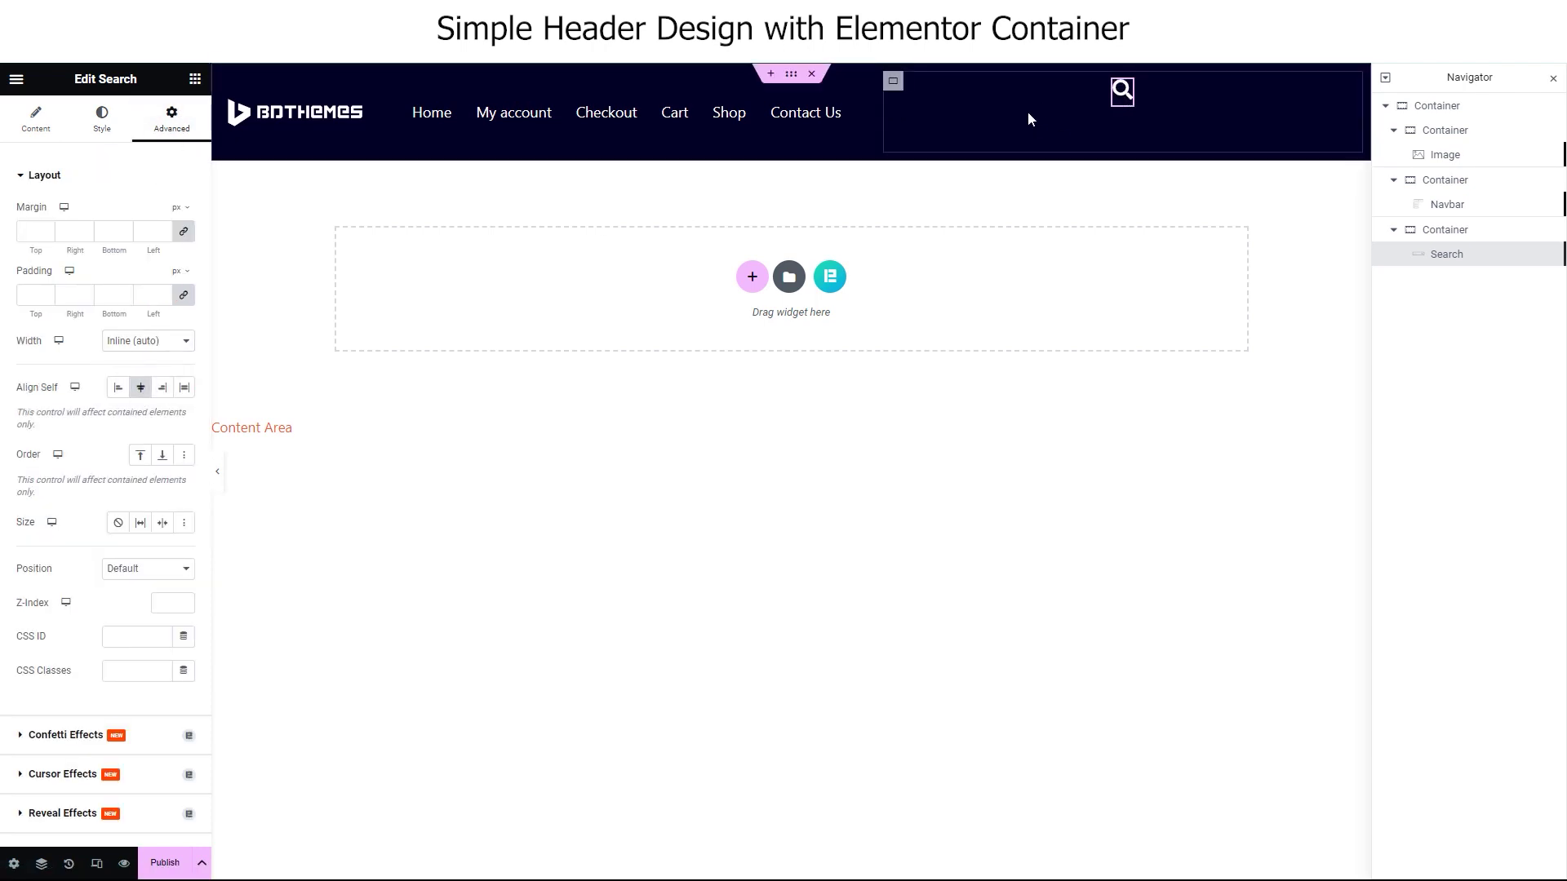
Add a WC Mini Cart to the right column using the Cart Solid icon, centre-aligned.
left_click(194, 79)
type("mini")
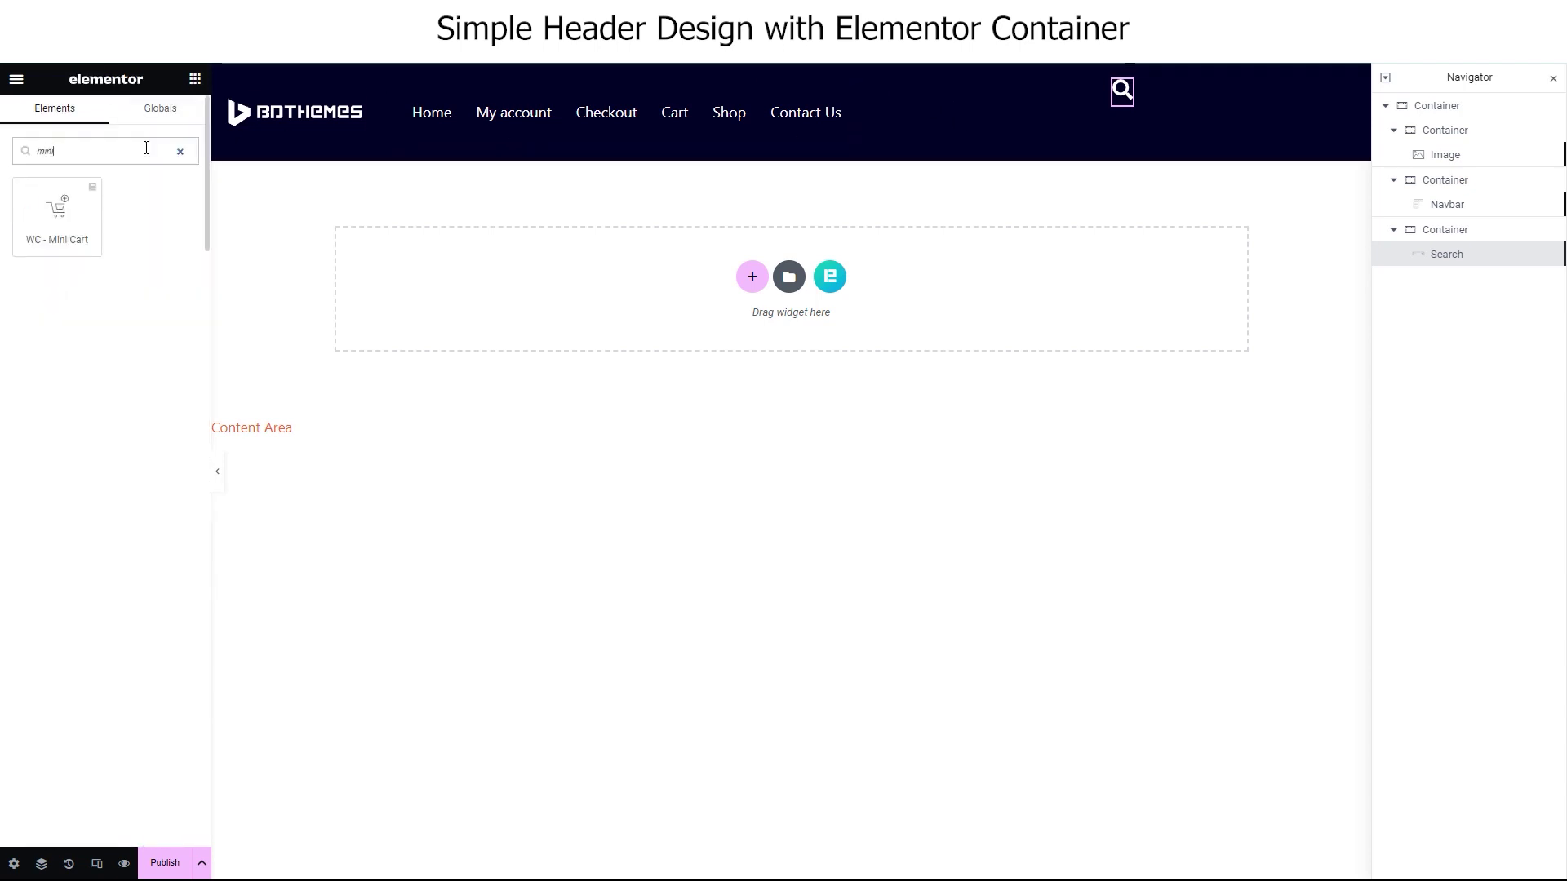
left_click_drag(57, 213, 1159, 115)
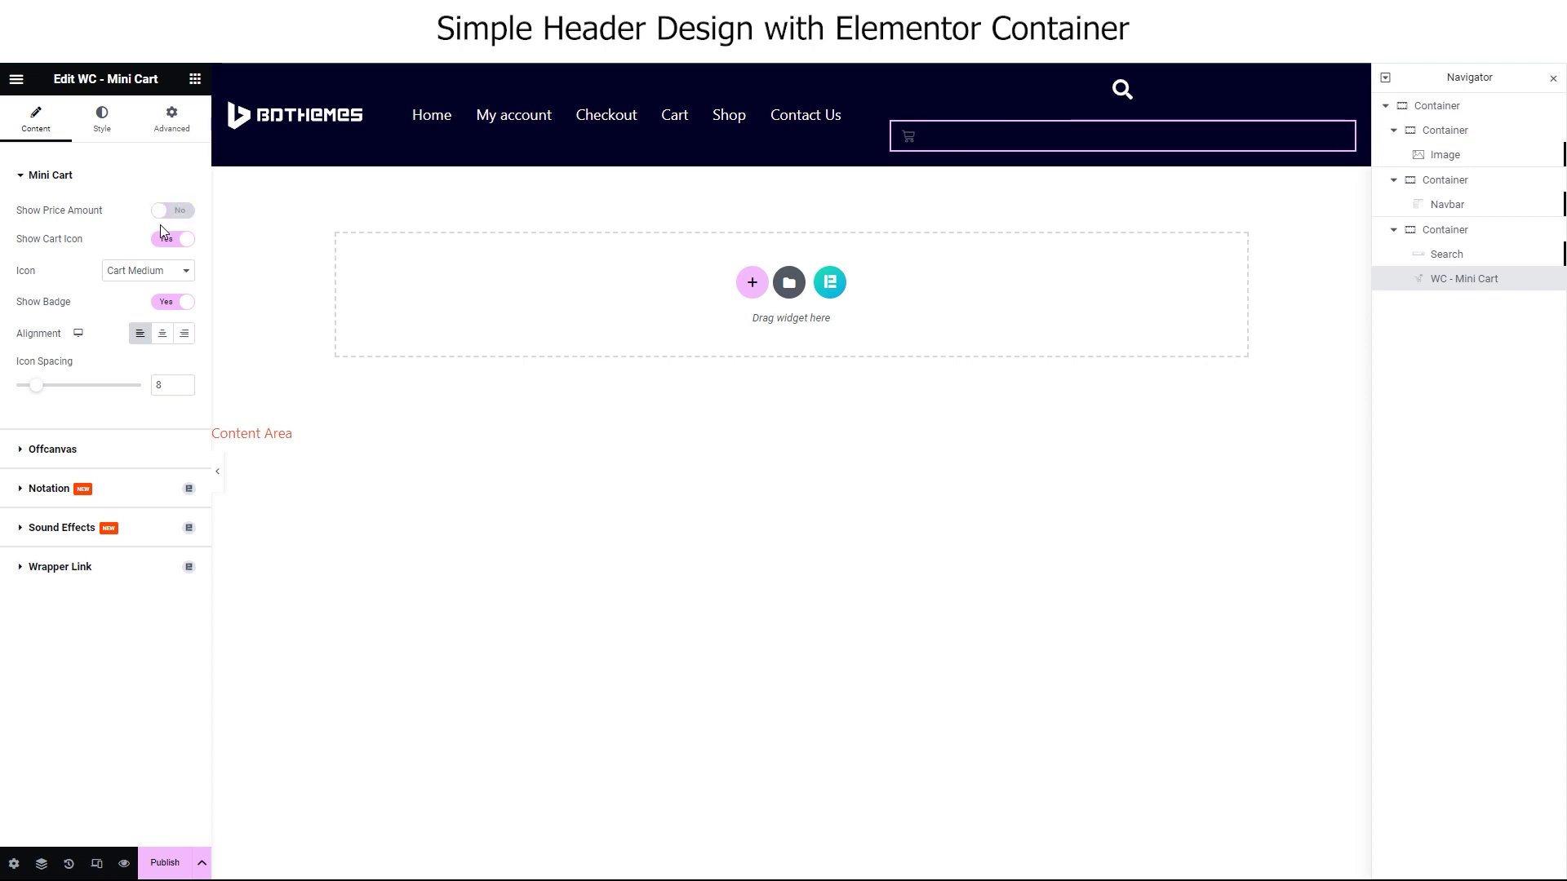
left_click(110, 282)
left_click(127, 311)
left_click(162, 333)
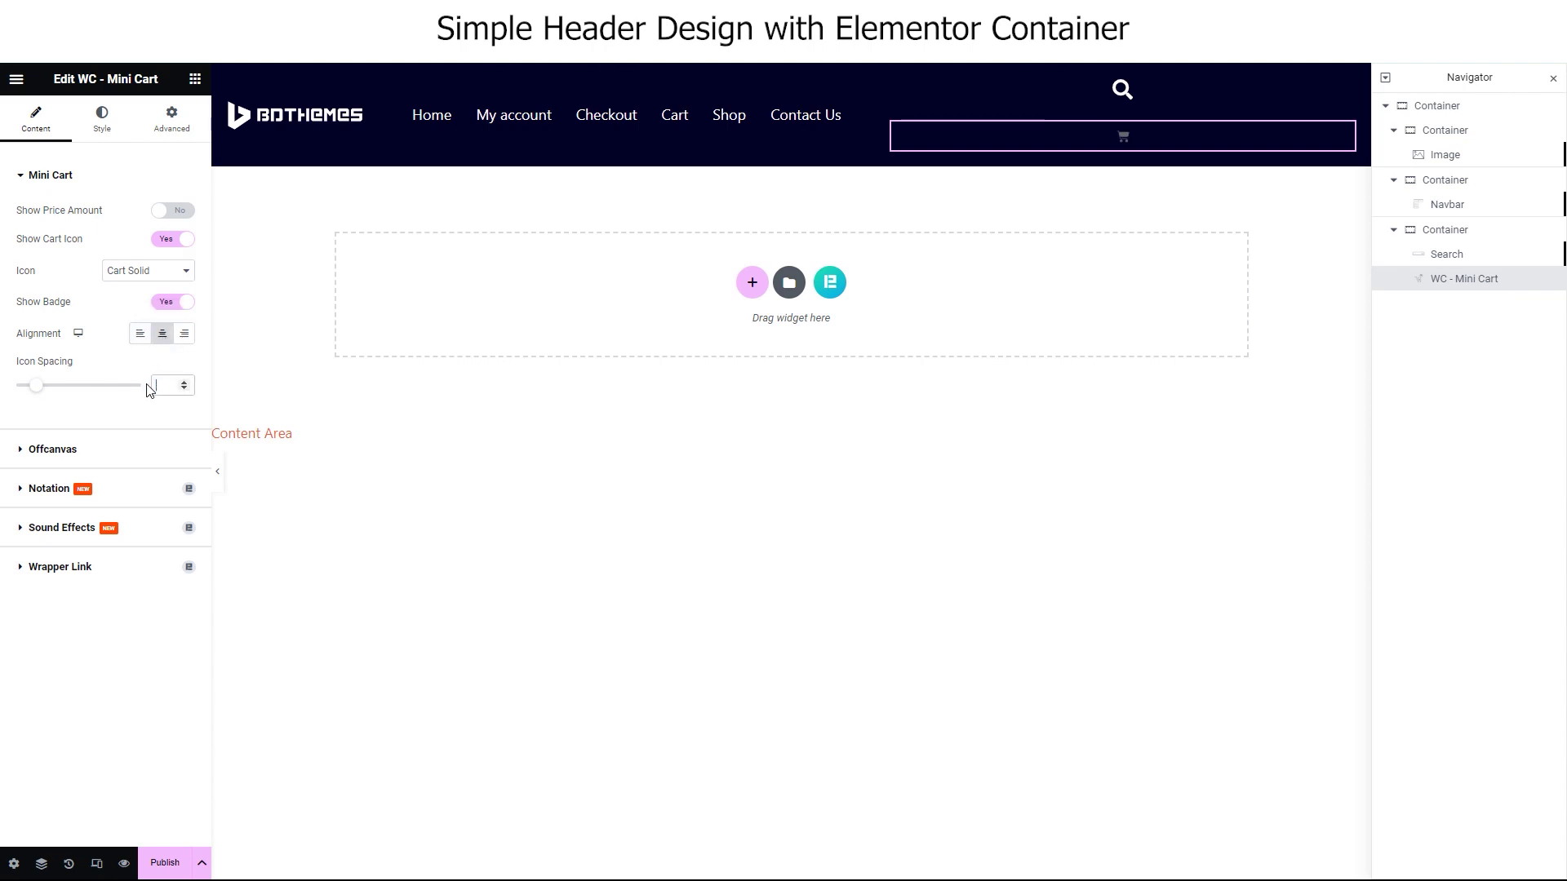
Make the cart icon white at size 25 and set the mini cart width to Inline (auto).
left_click(116, 129)
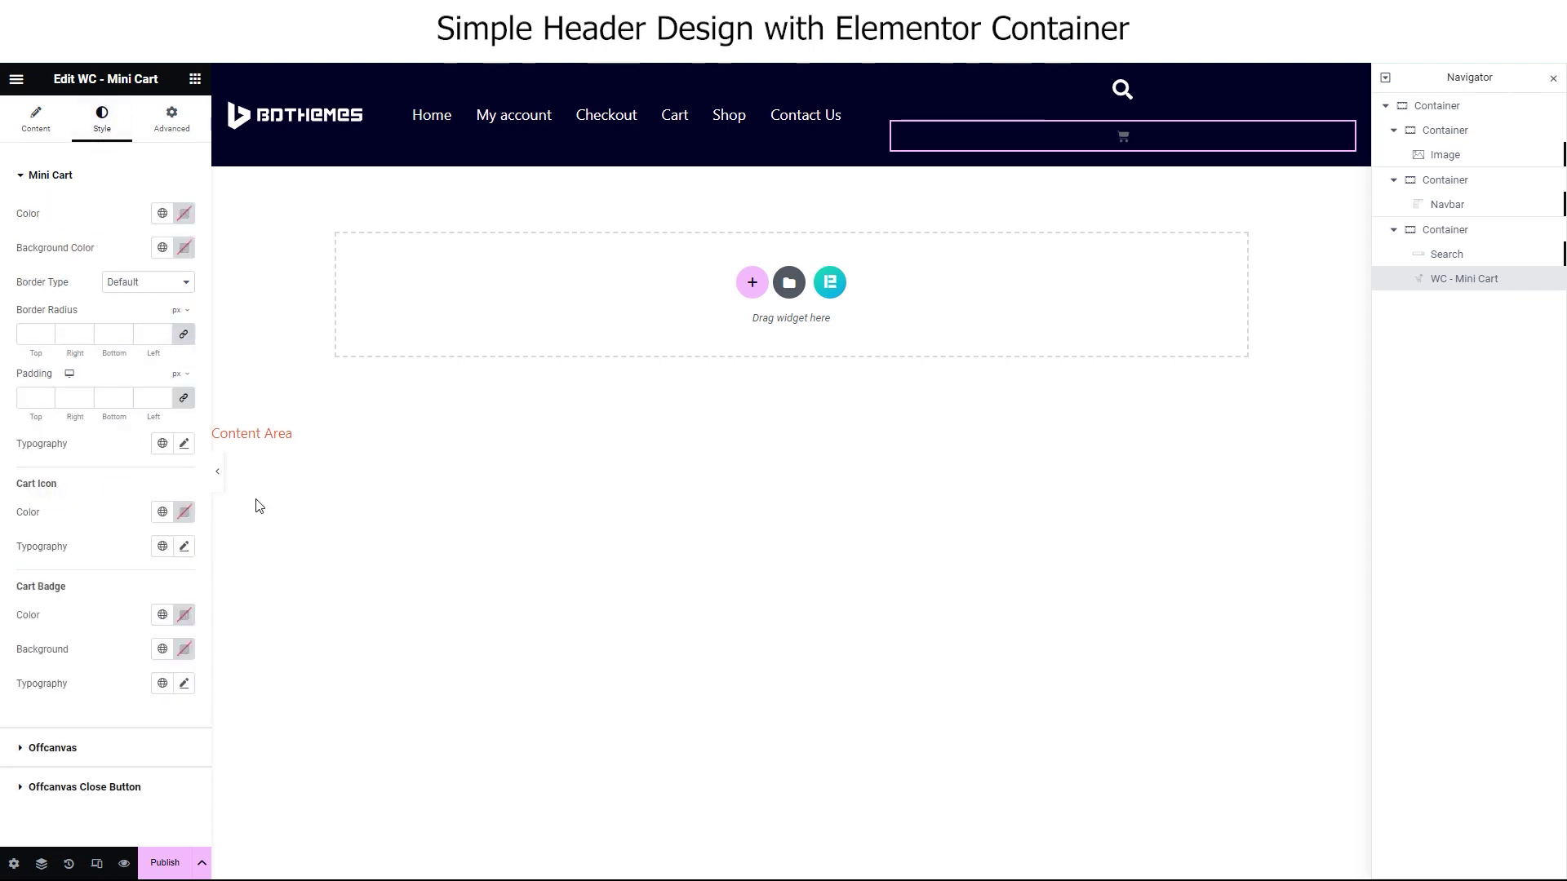
left_click(185, 511)
left_click(113, 494)
left_click(184, 546)
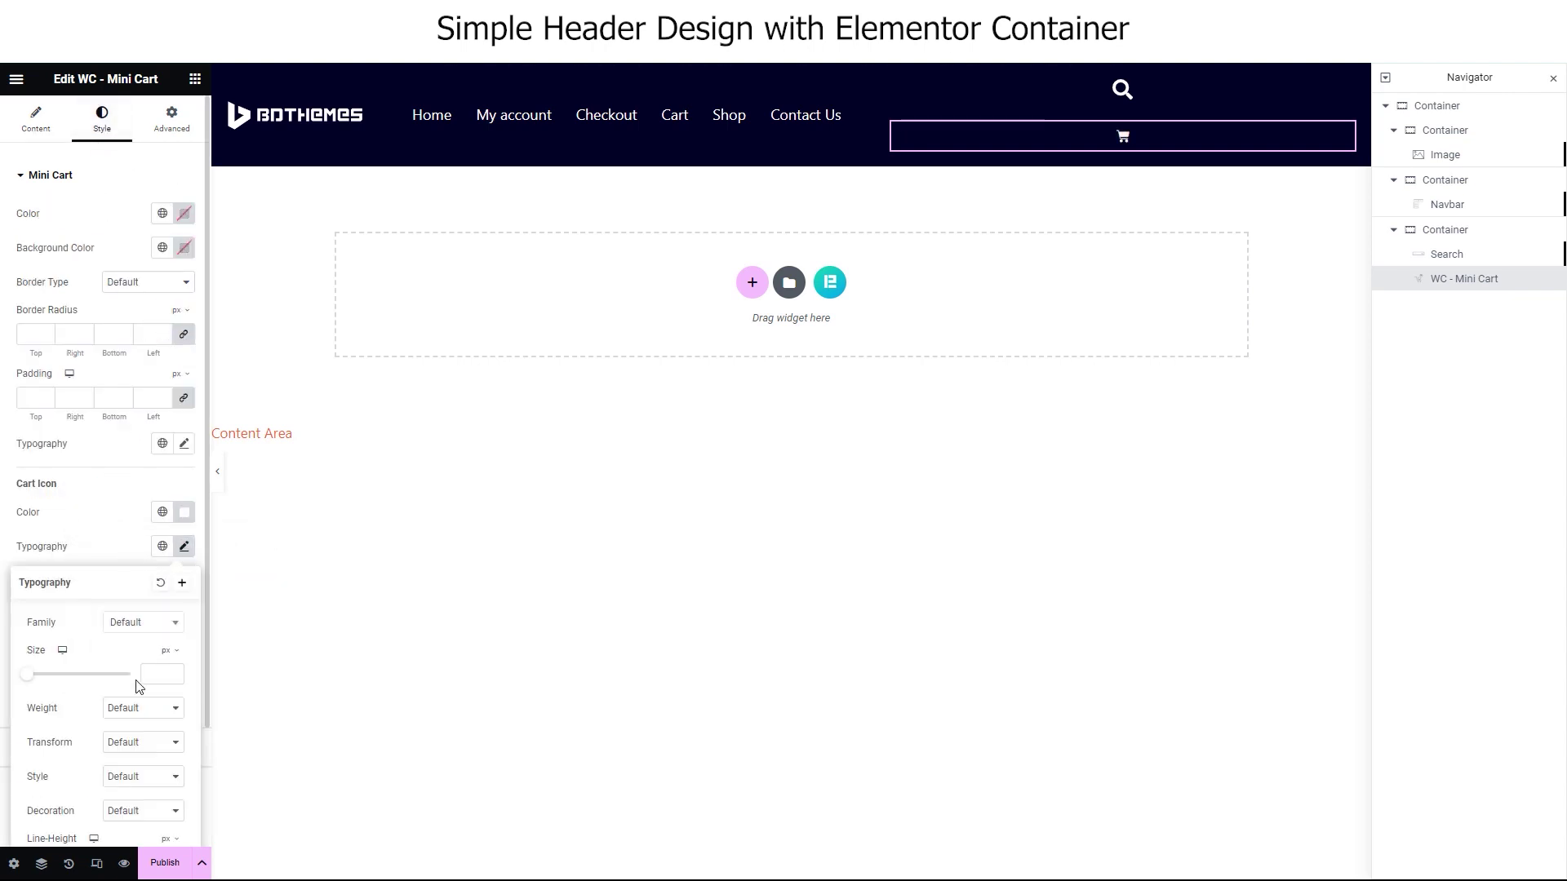
left_click(157, 670)
type("25")
left_click(115, 437)
left_click(171, 120)
left_click(147, 340)
left_click(147, 385)
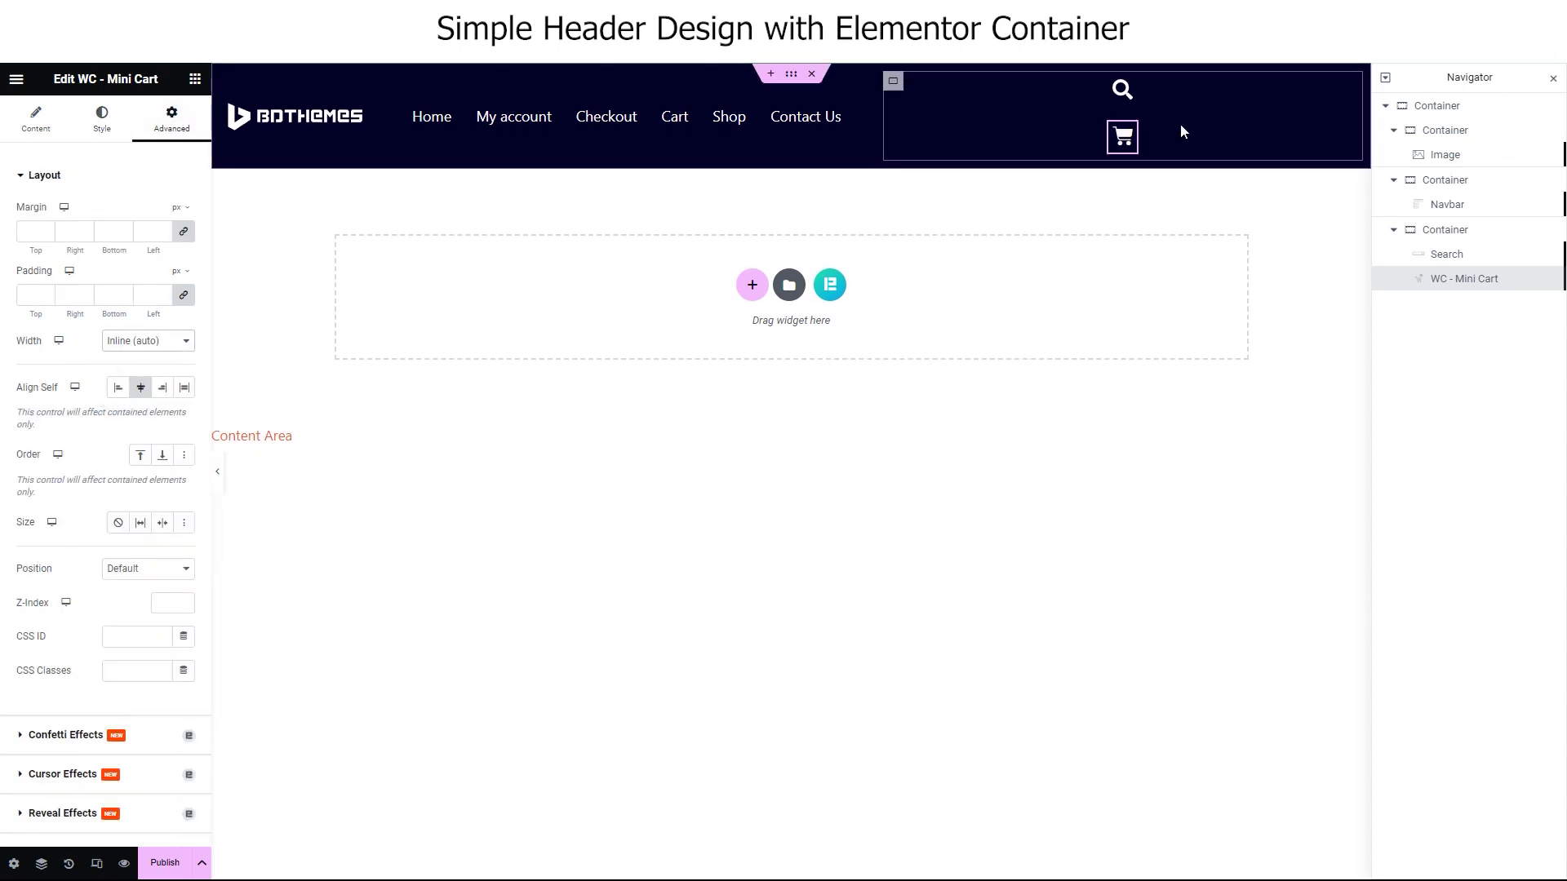
Set the search-and-cart container to a right-justified row, and centre it and the header container vertically.
left_click(895, 83)
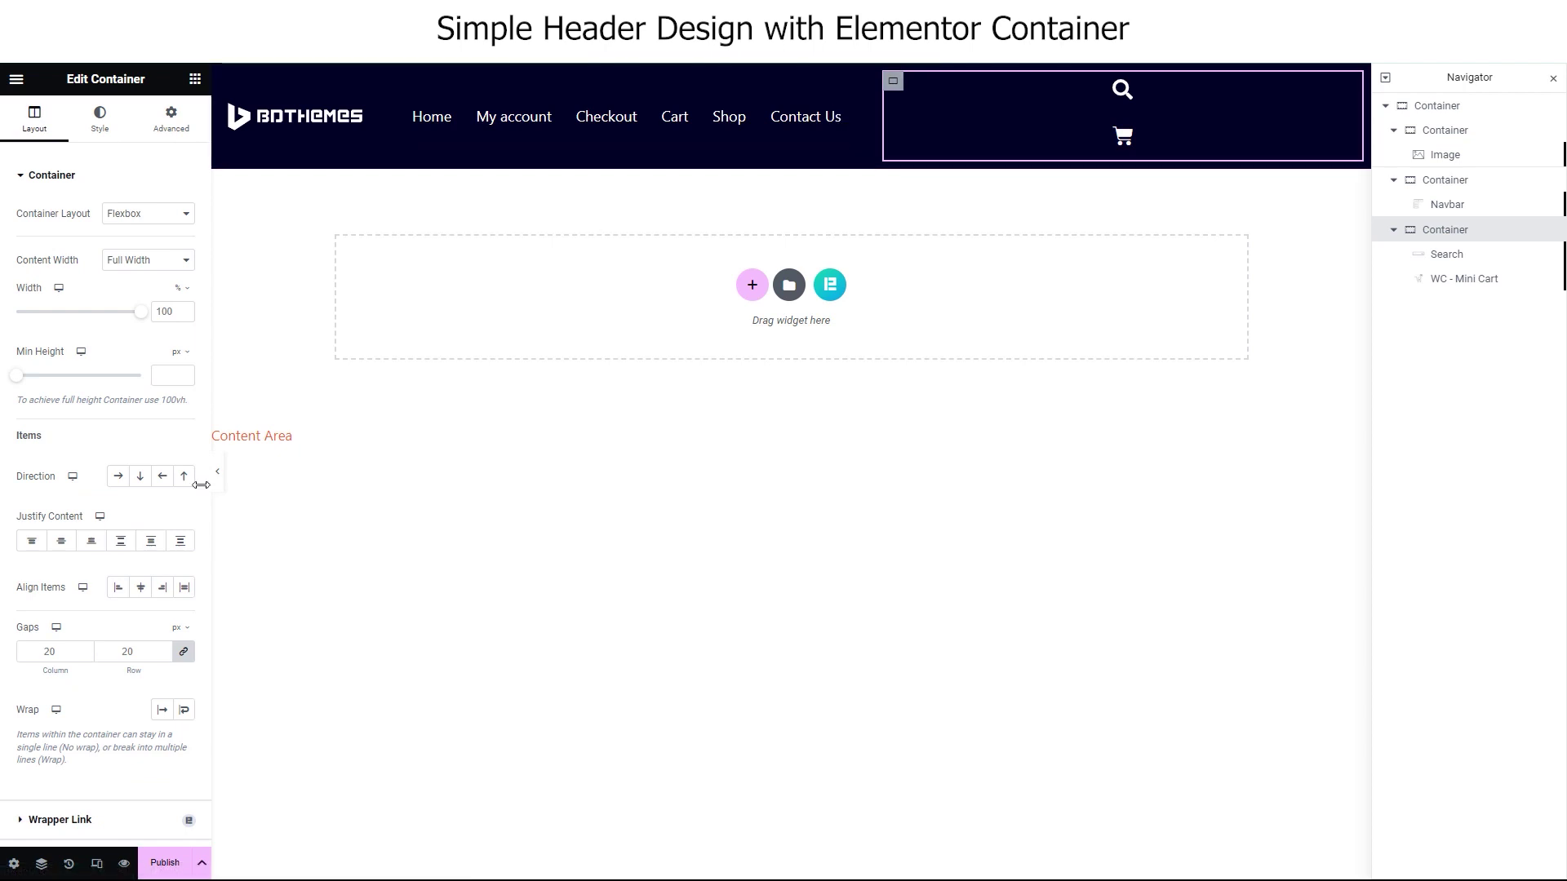
left_click(115, 481)
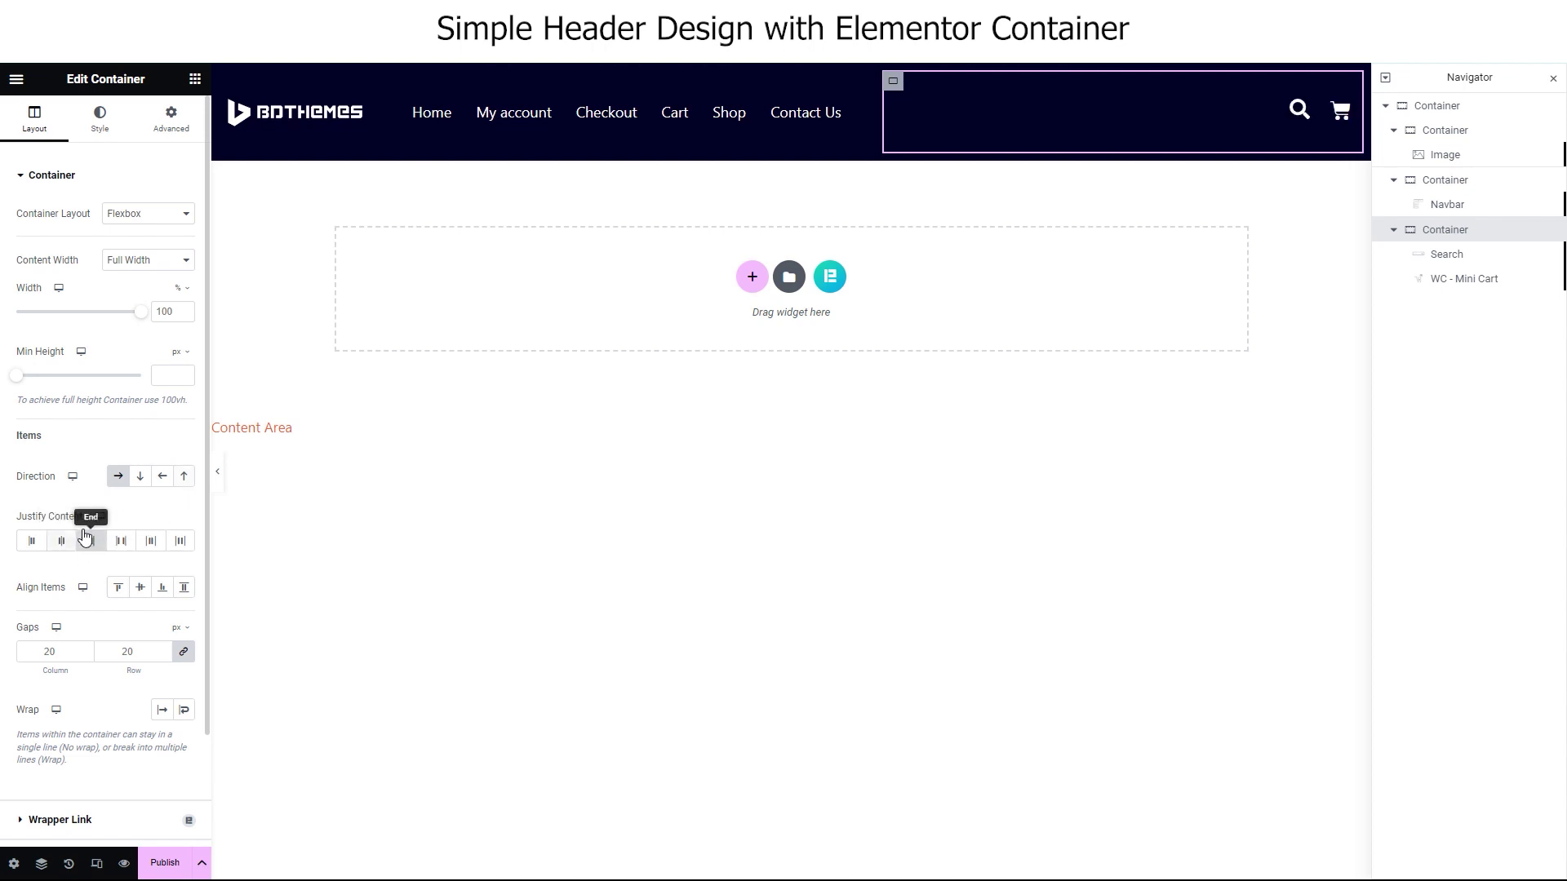
left_click(172, 120)
left_click(140, 355)
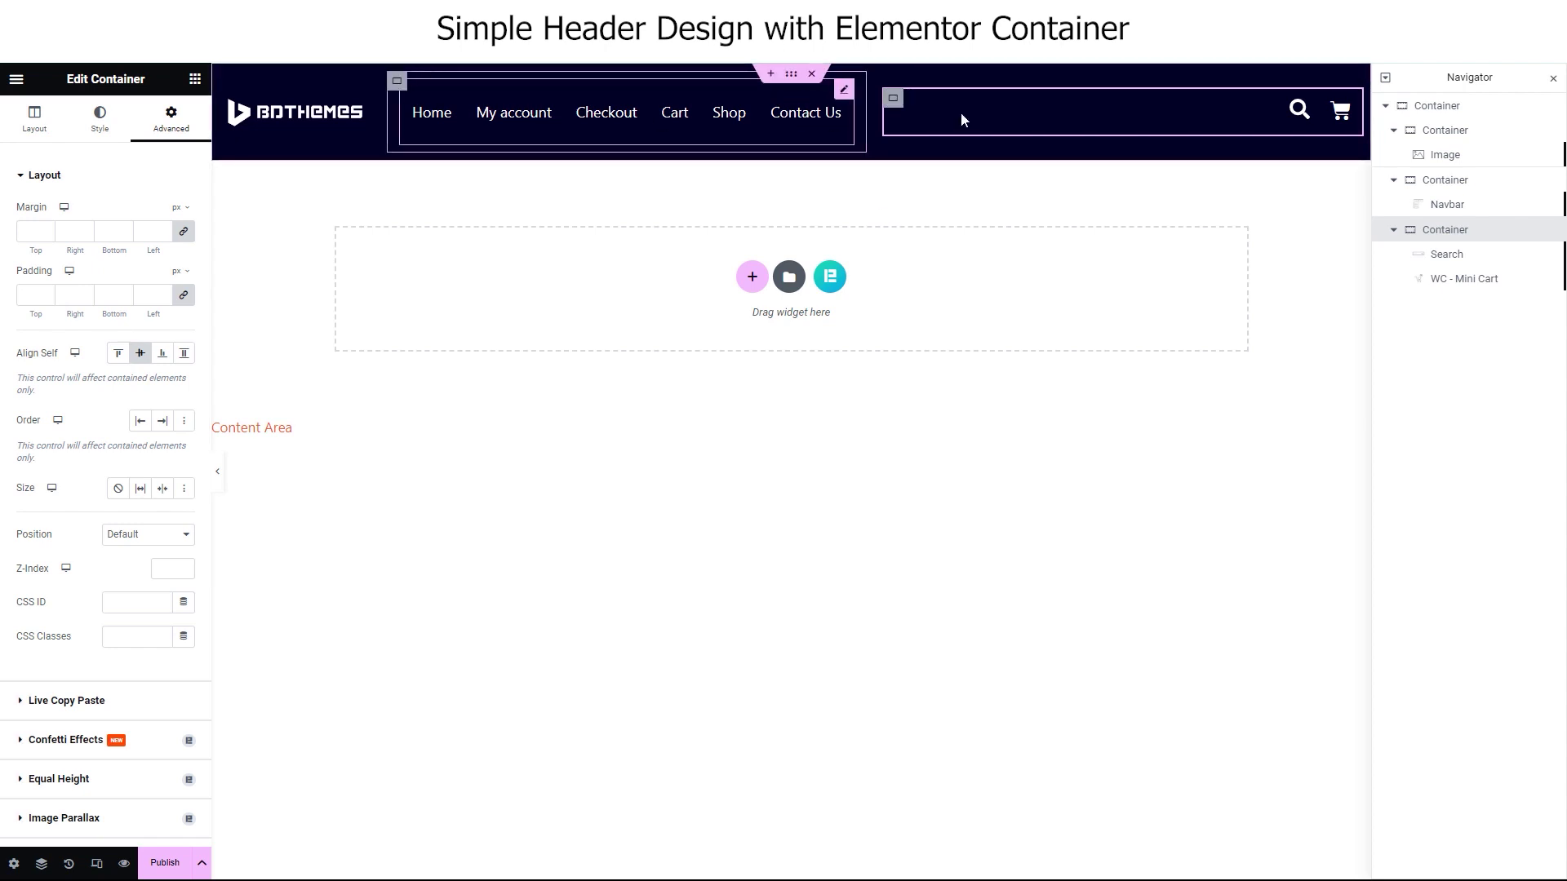
left_click(1445, 114)
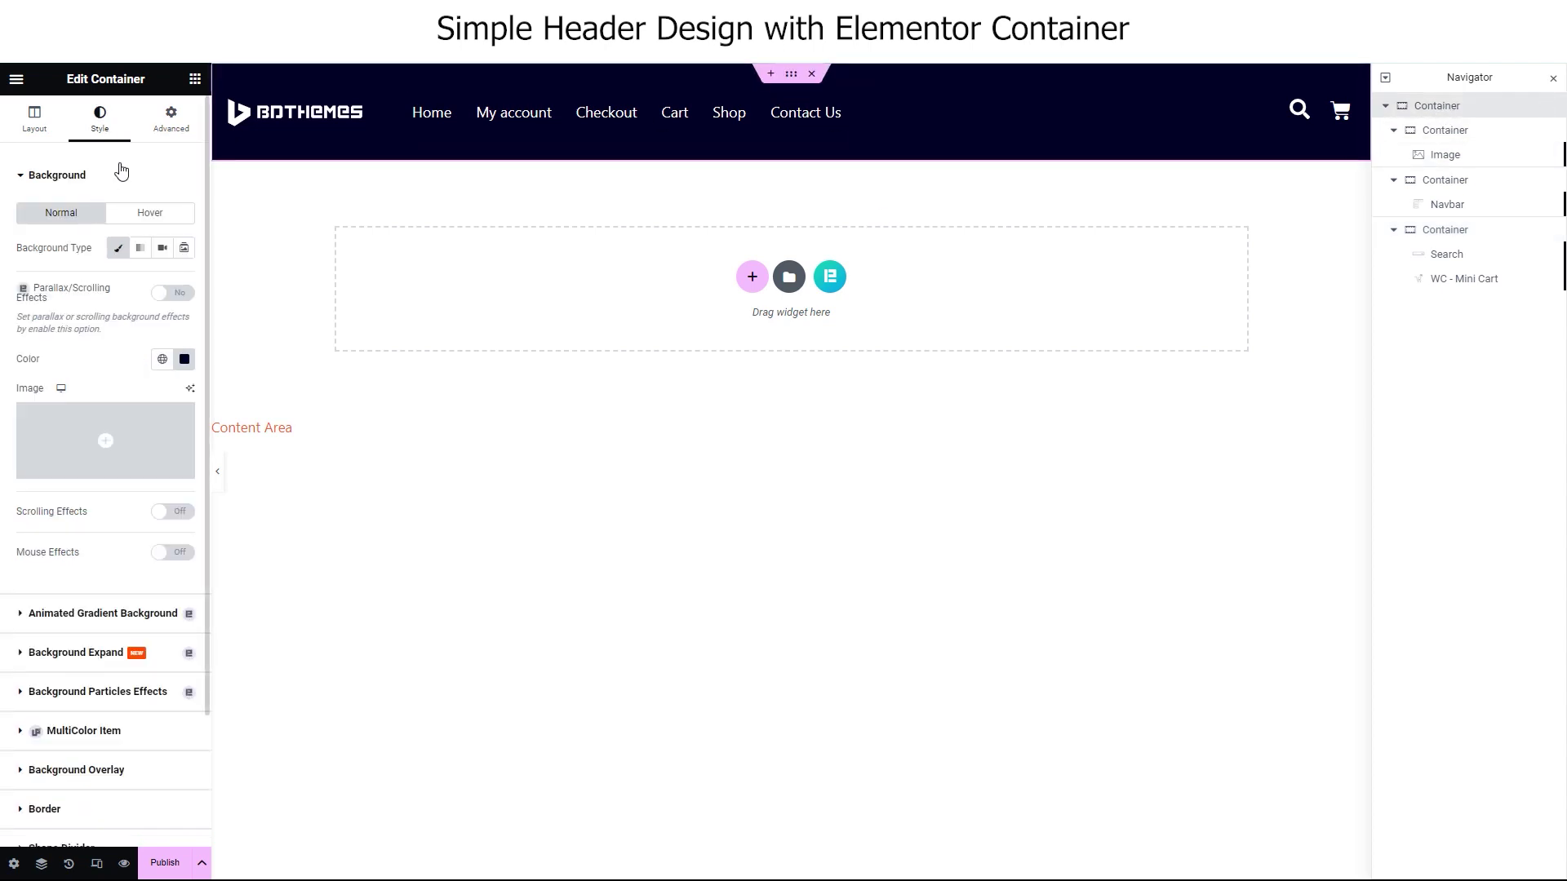
left_click(171, 123)
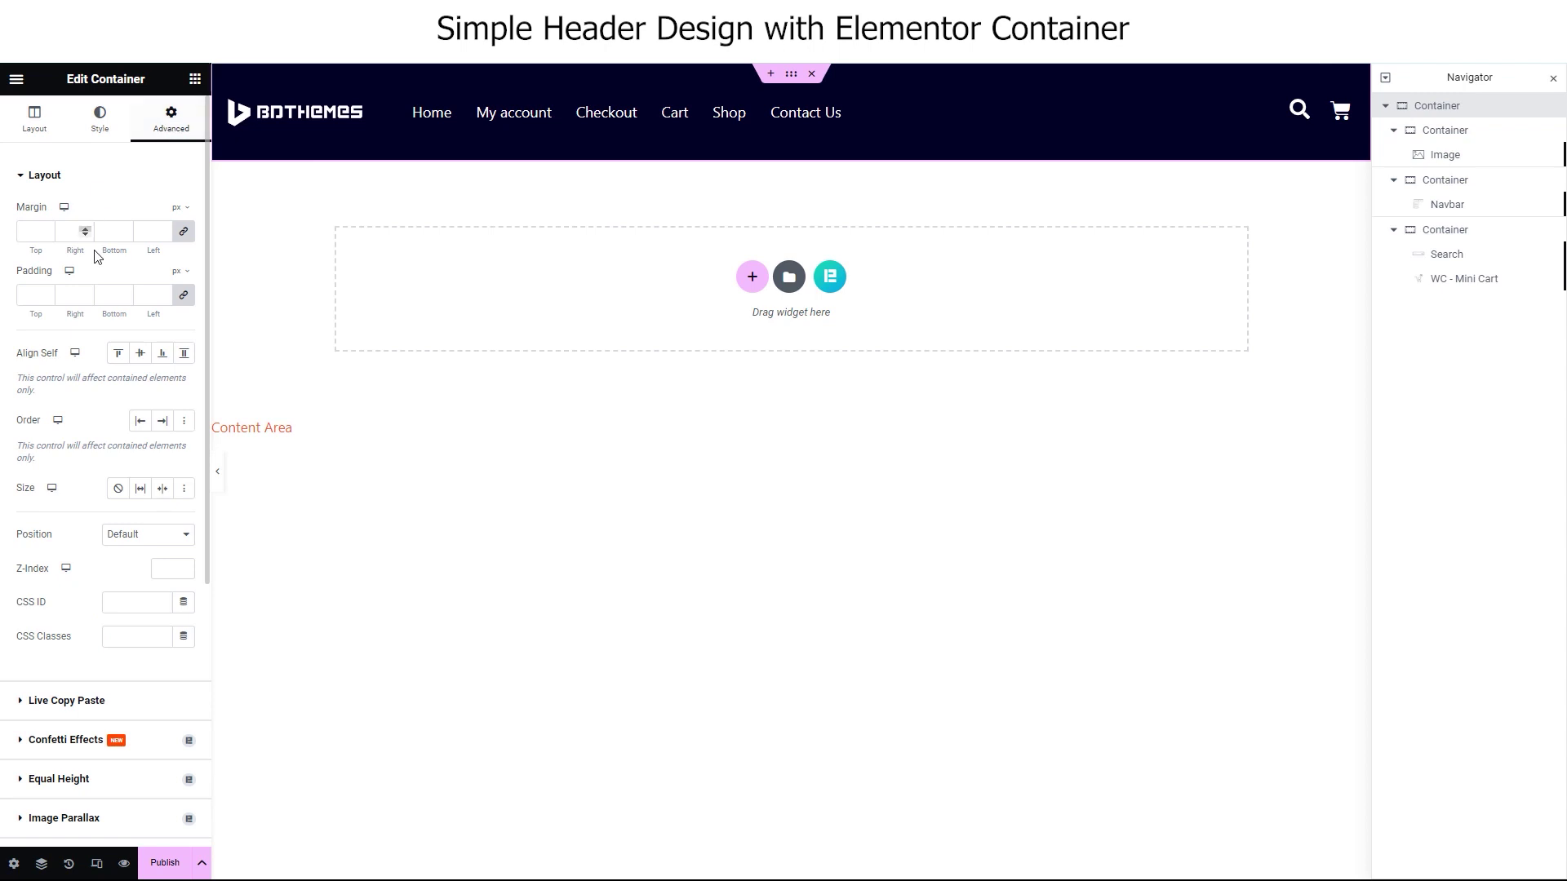
left_click(140, 352)
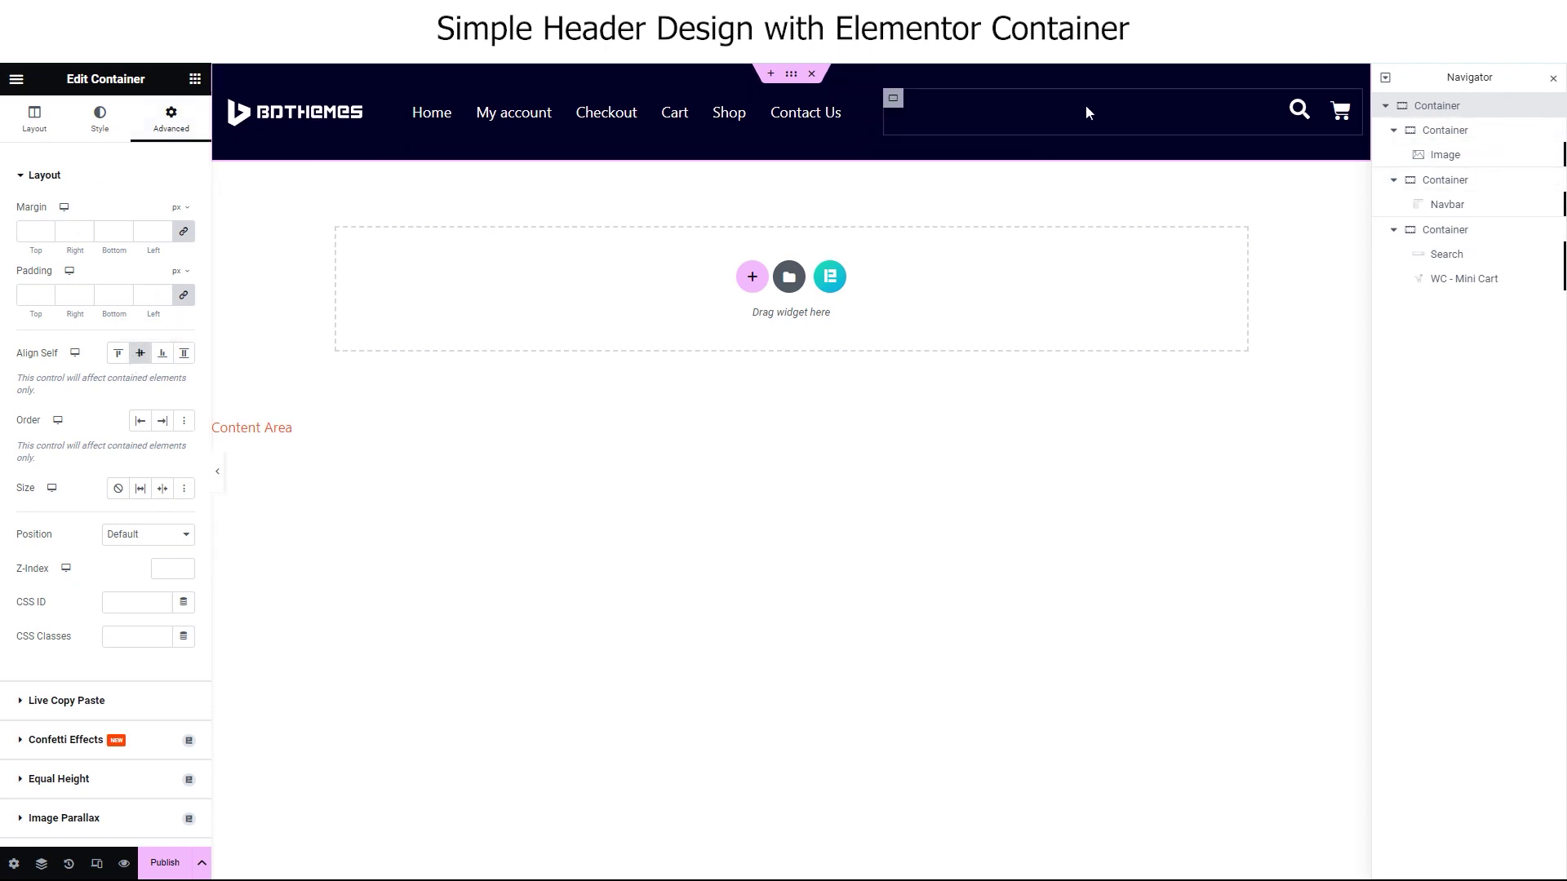
Set the search-and-cart container width to 30%.
left_click(894, 99)
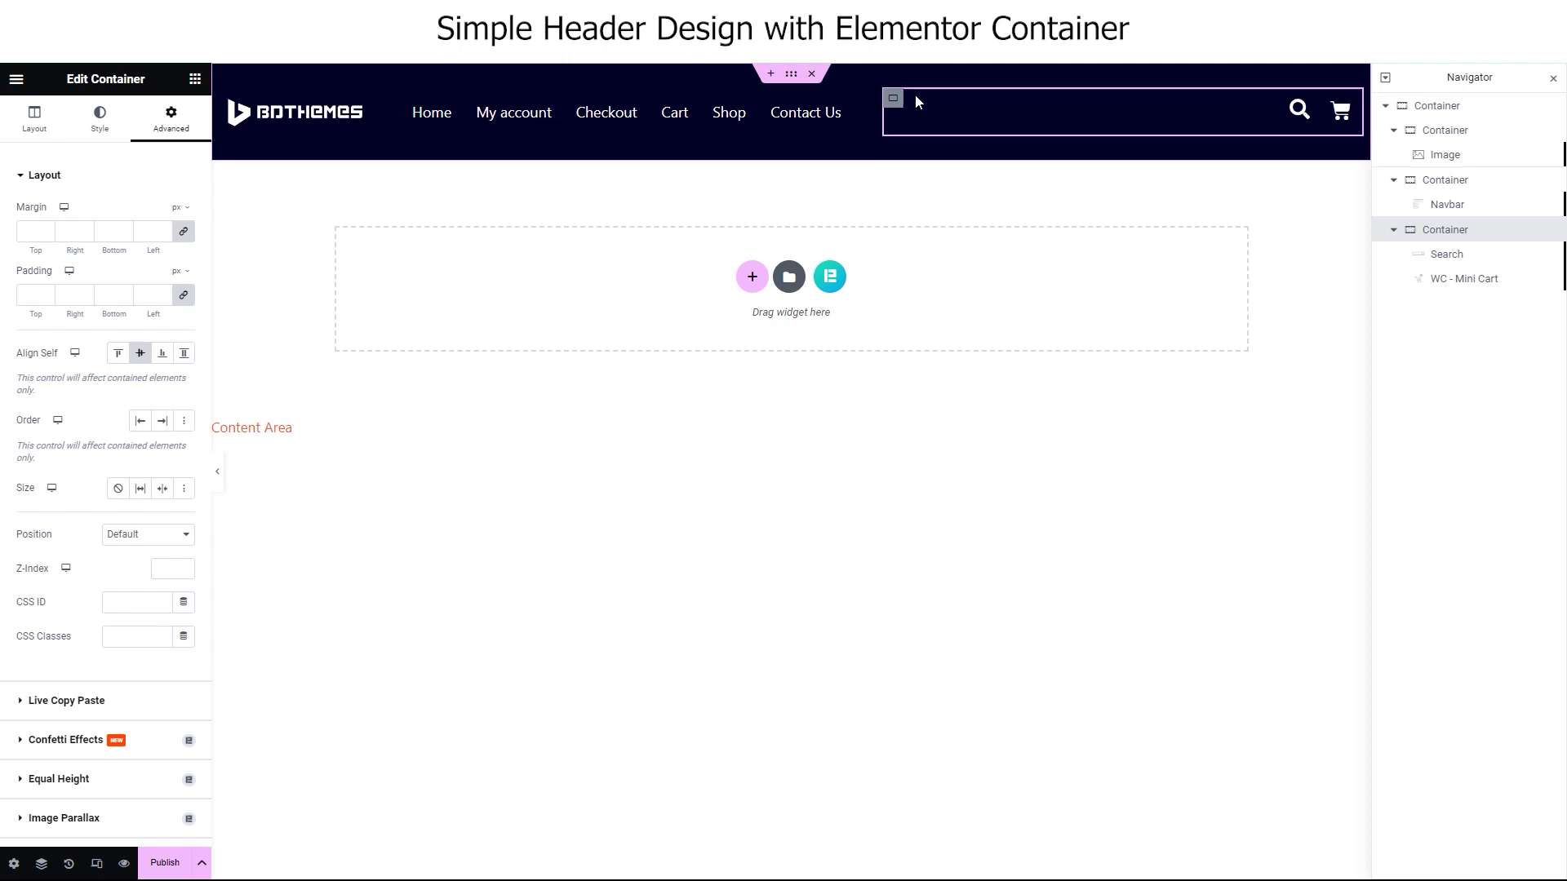
left_click(31, 123)
left_click(168, 312)
type("30")
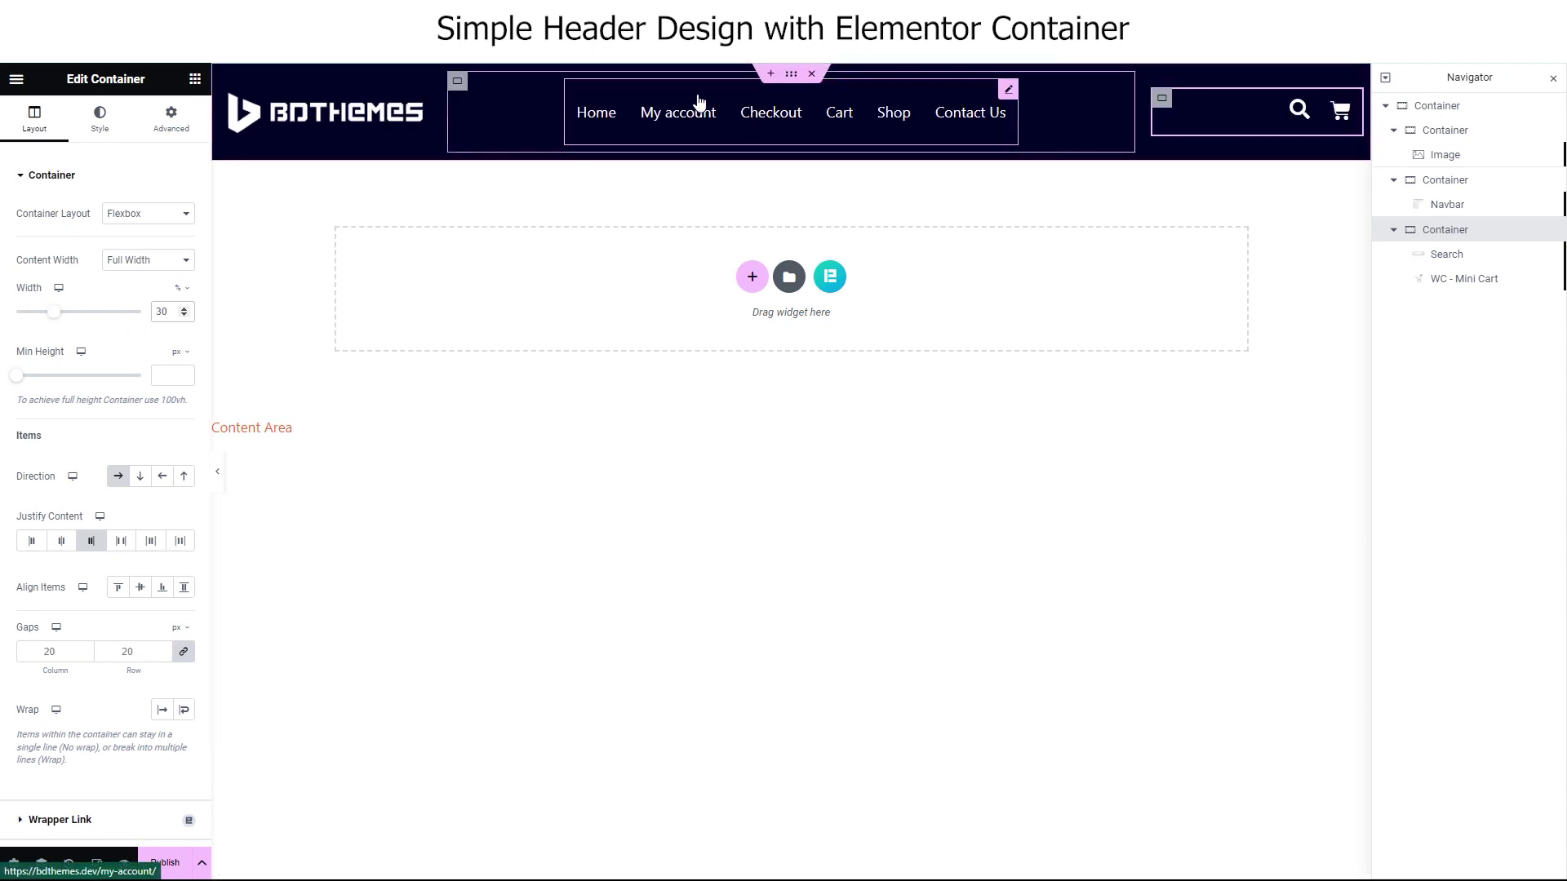
Increase the navbar menu text size to 20.
left_click(456, 80)
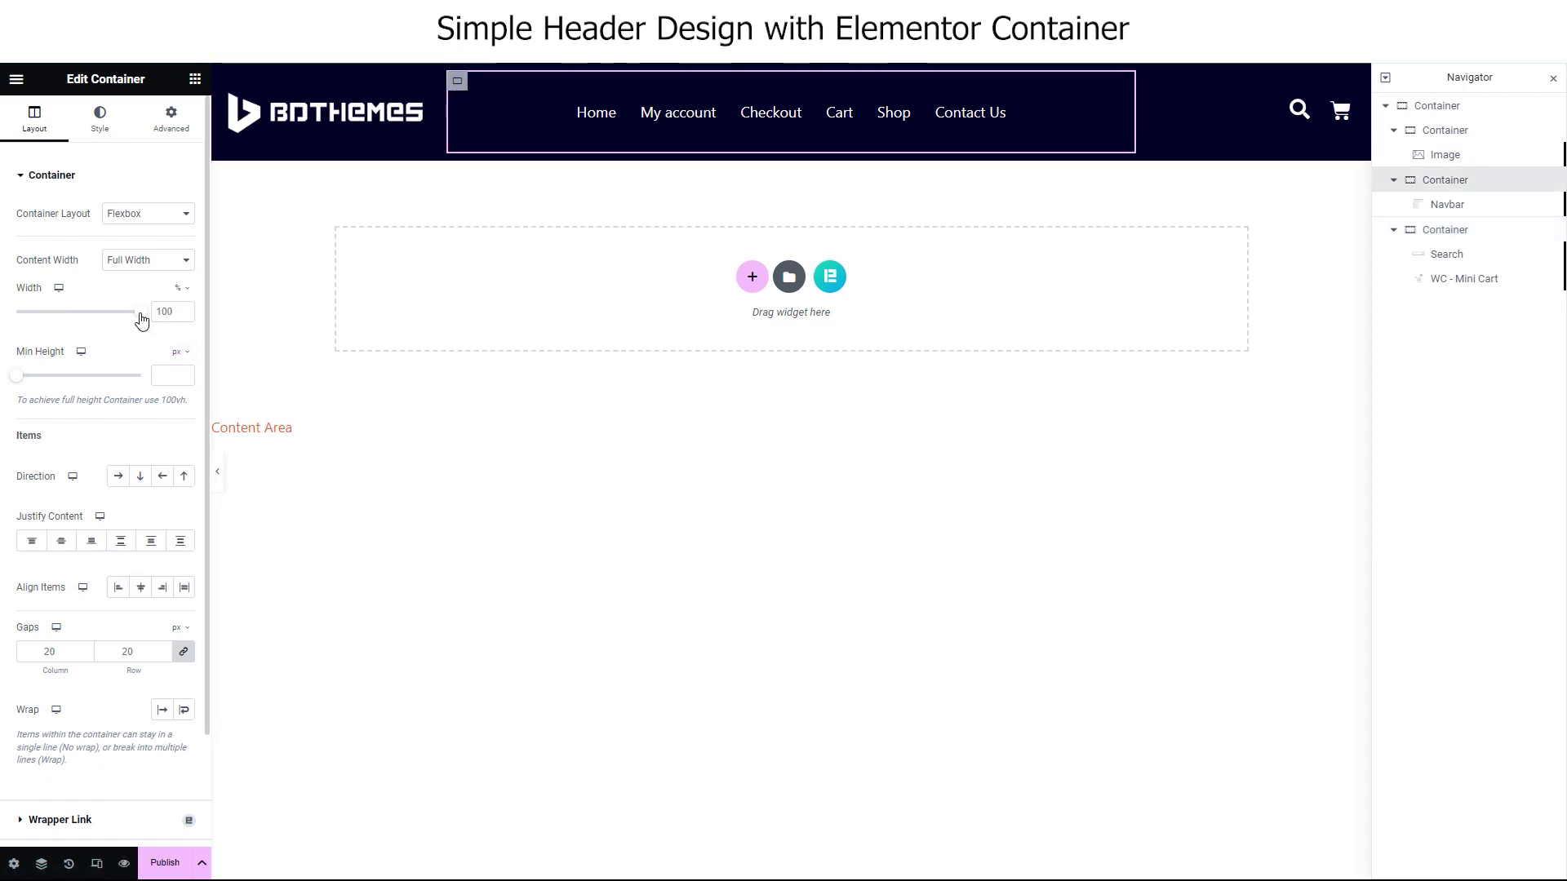
left_click(1004, 89)
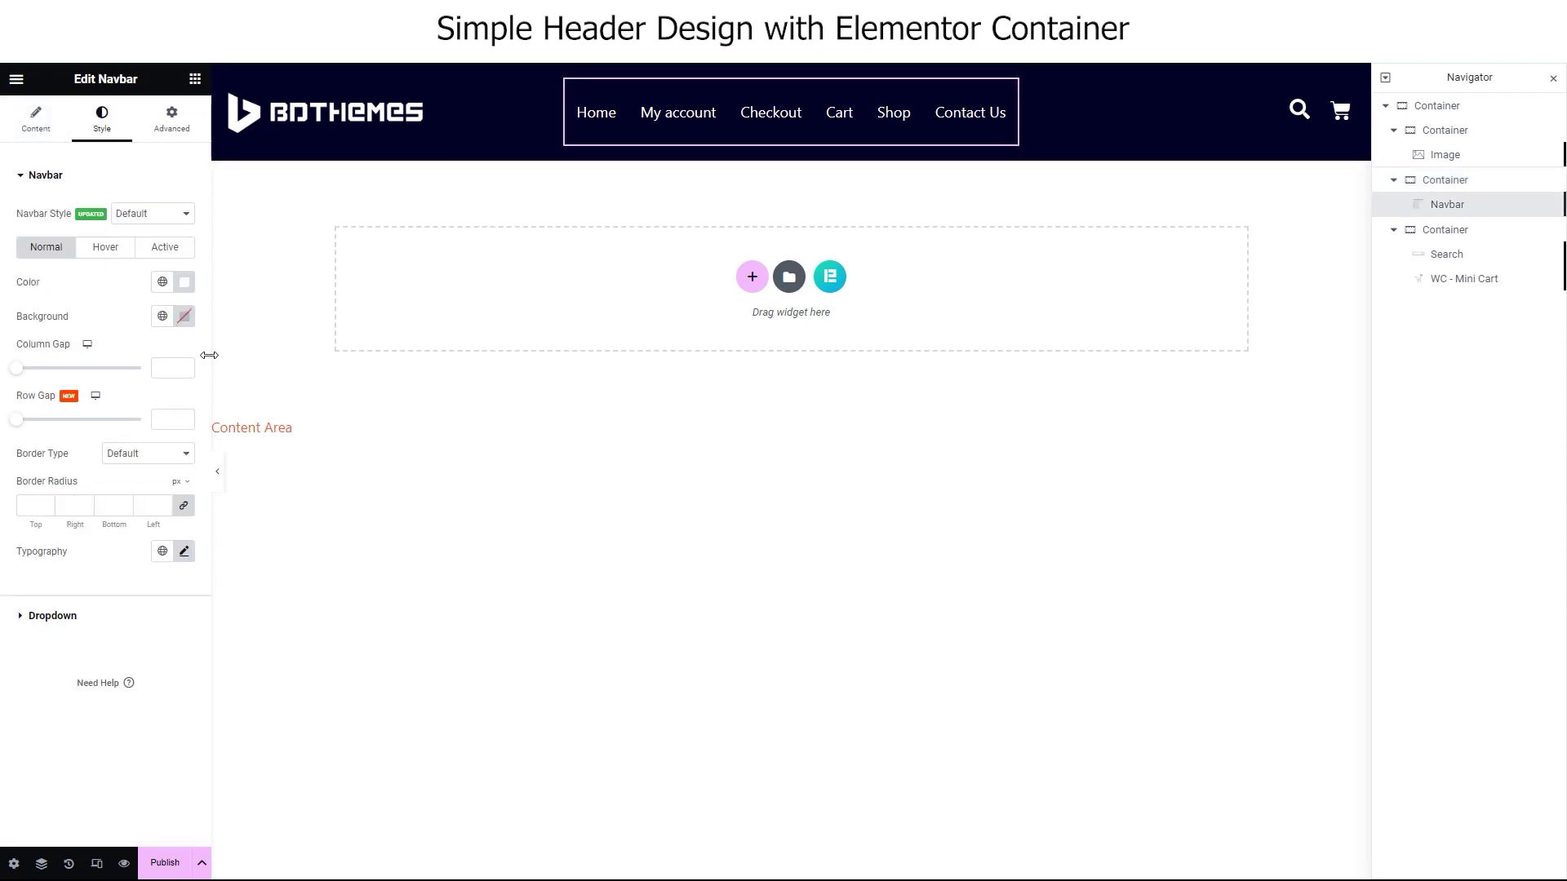
left_click(185, 553)
double_click(173, 676)
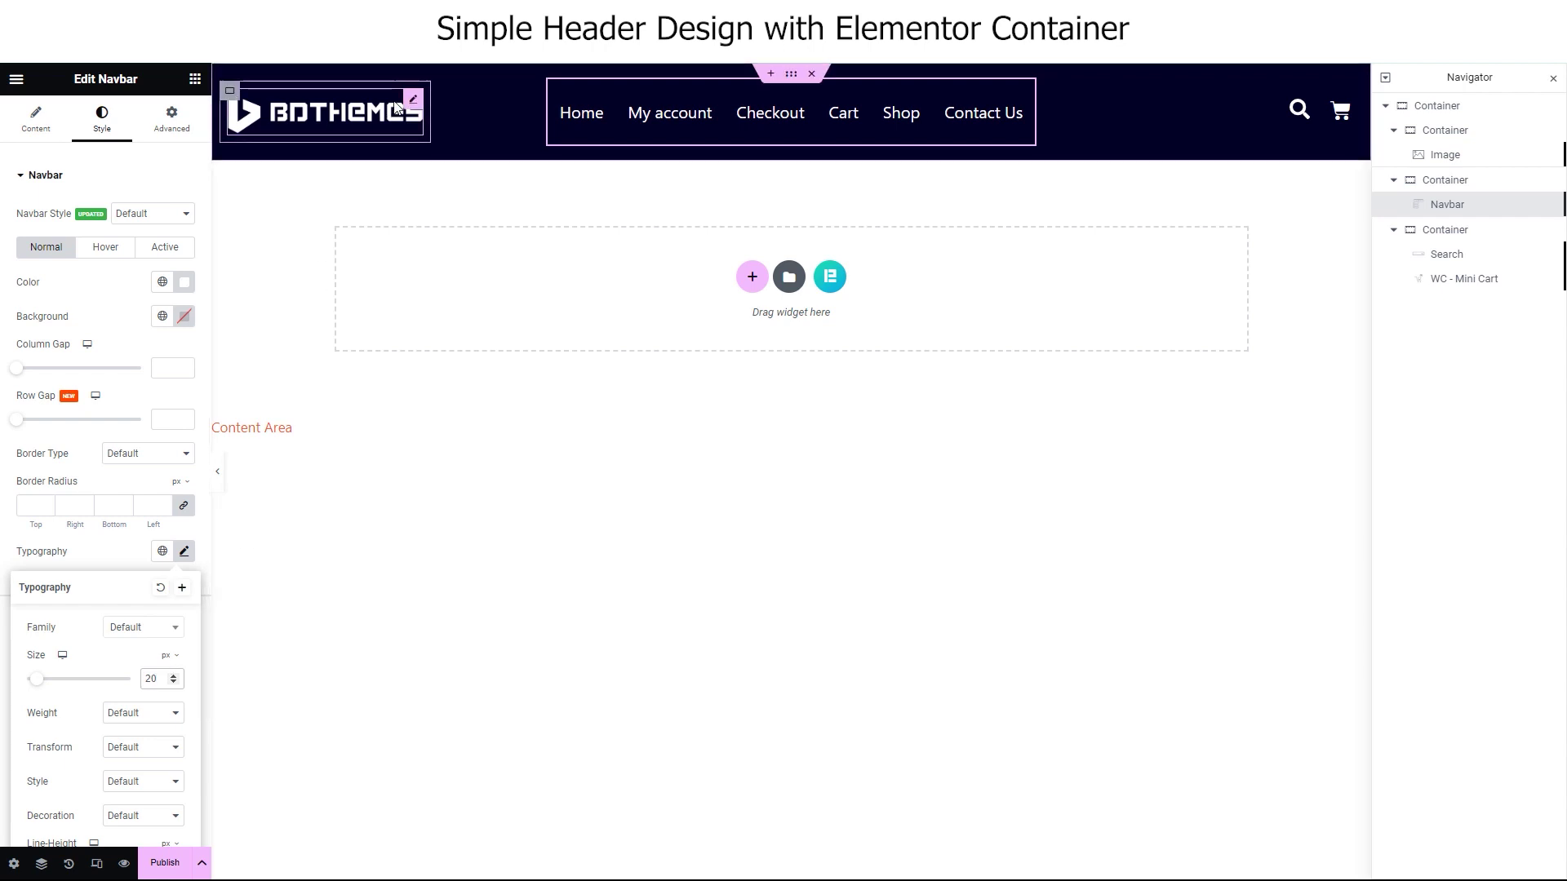
Narrow the logo container width to 25%.
left_click(230, 91)
left_click(47, 129)
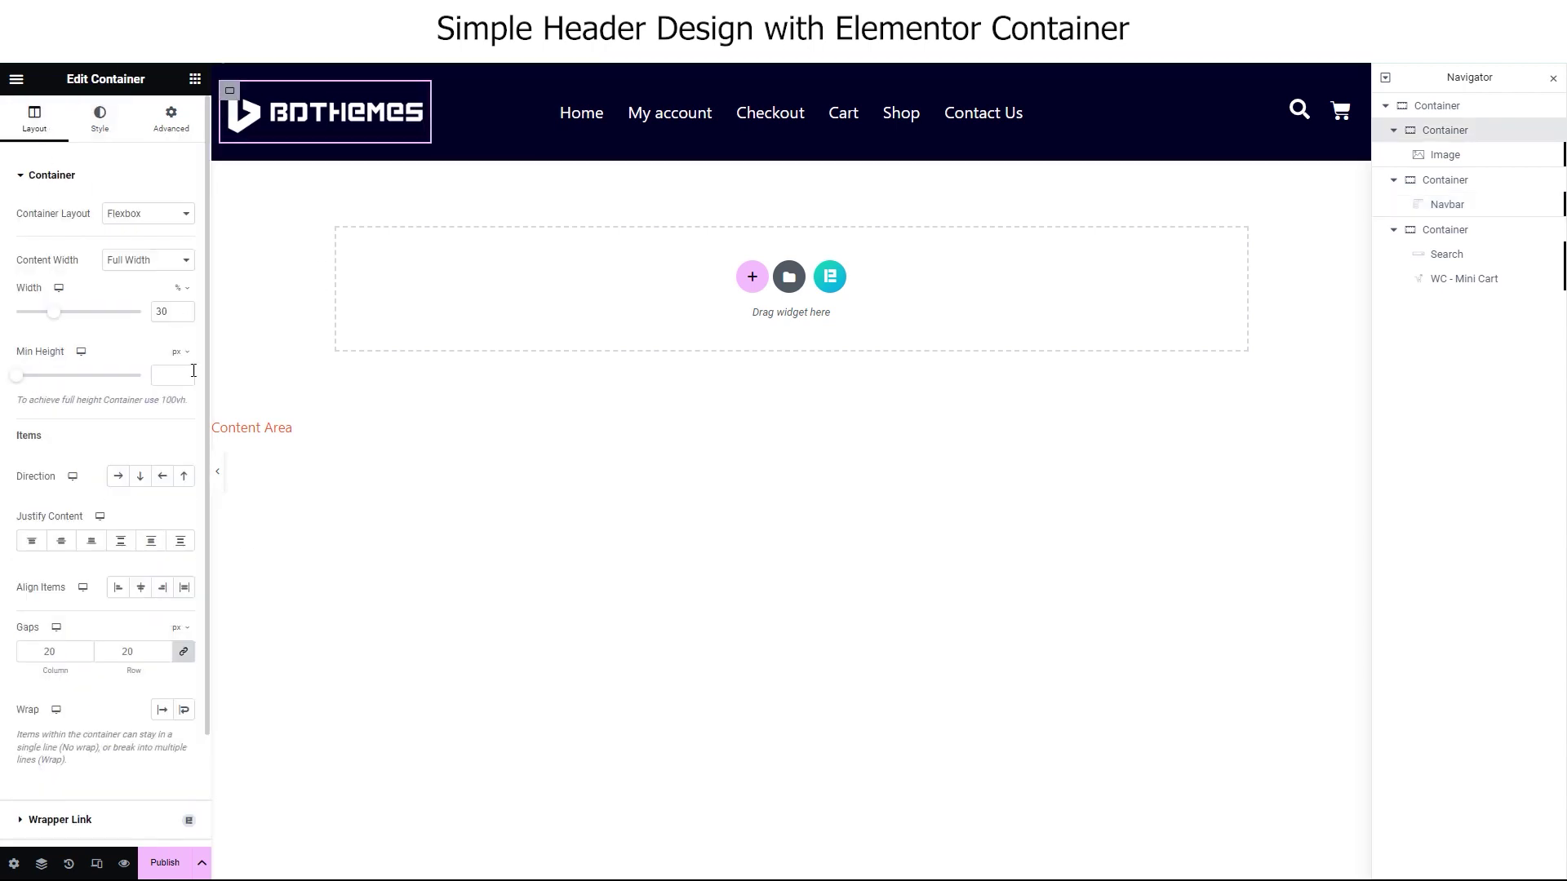
double_click(175, 312)
type("25")
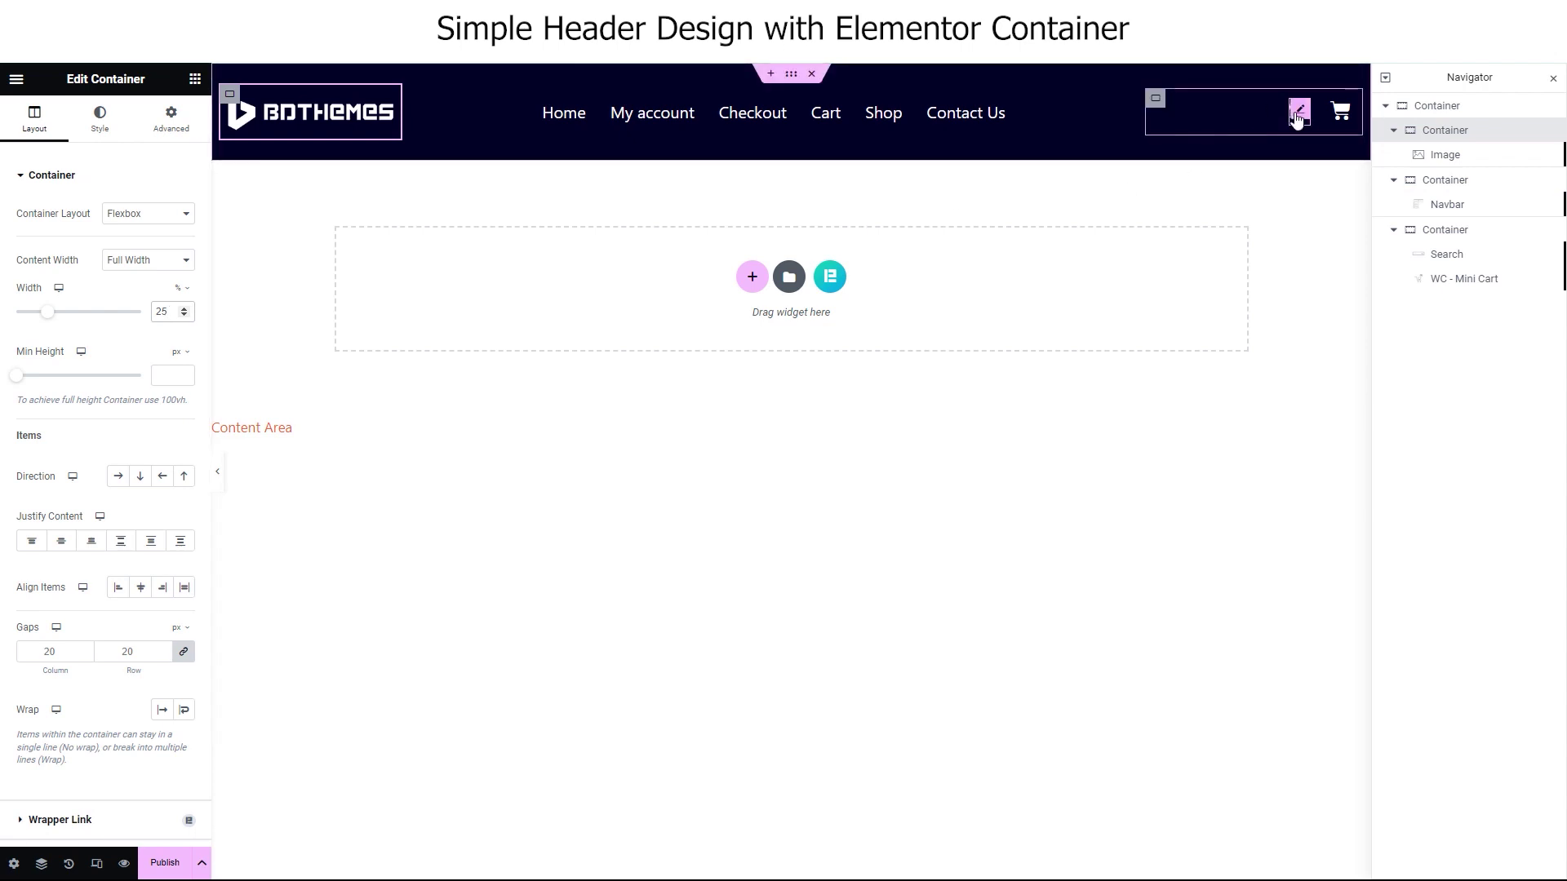
left_click(1347, 297)
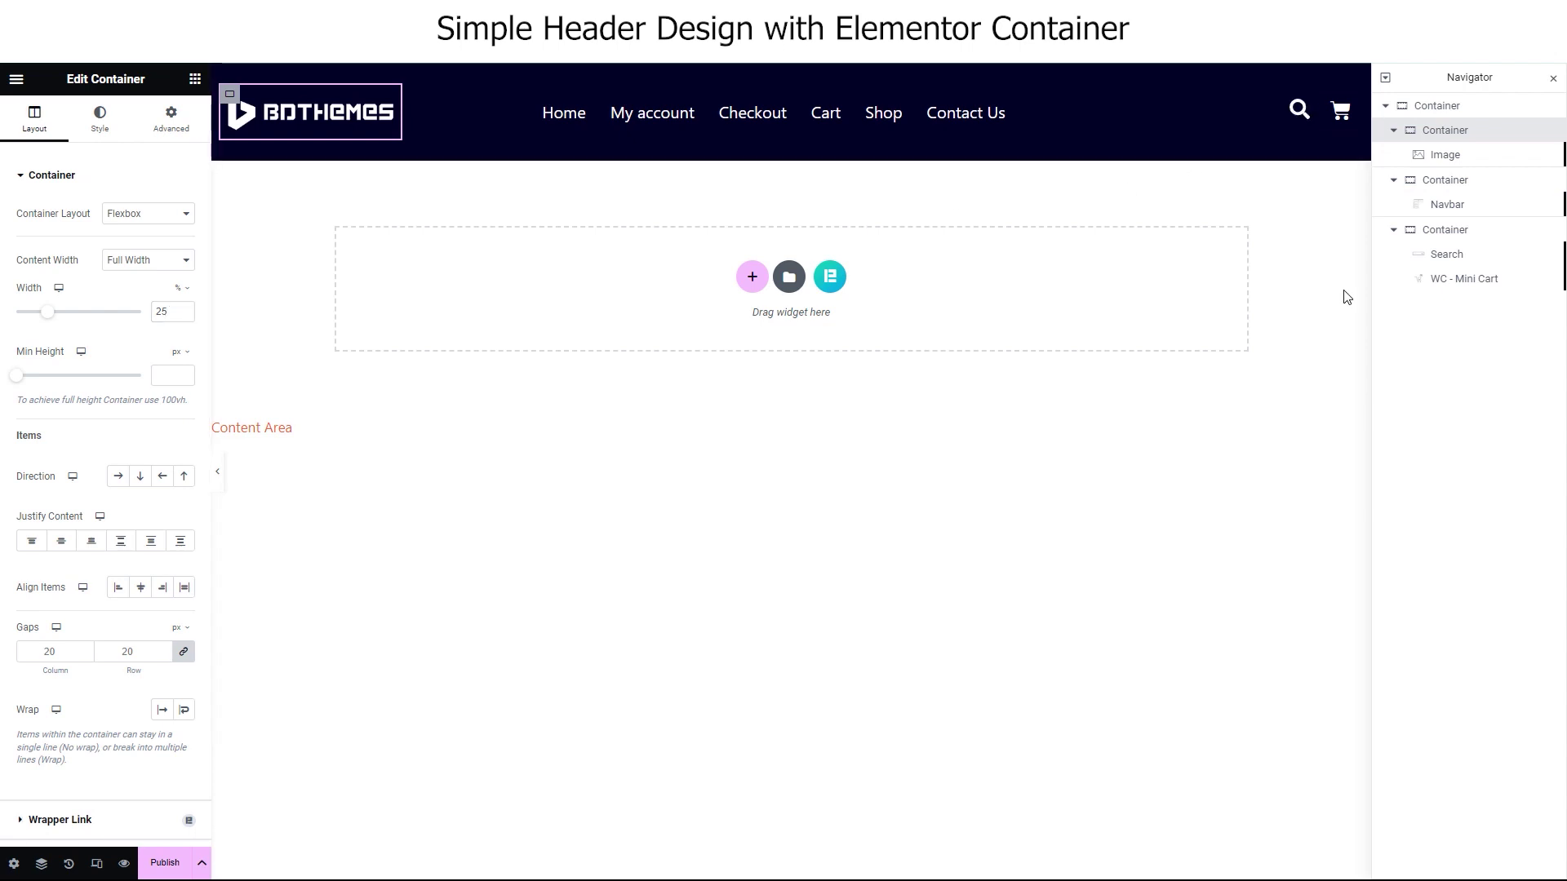
Publish the header with an Include > Singular > Pages condition for a chosen page, then open it live.
left_click(1553, 78)
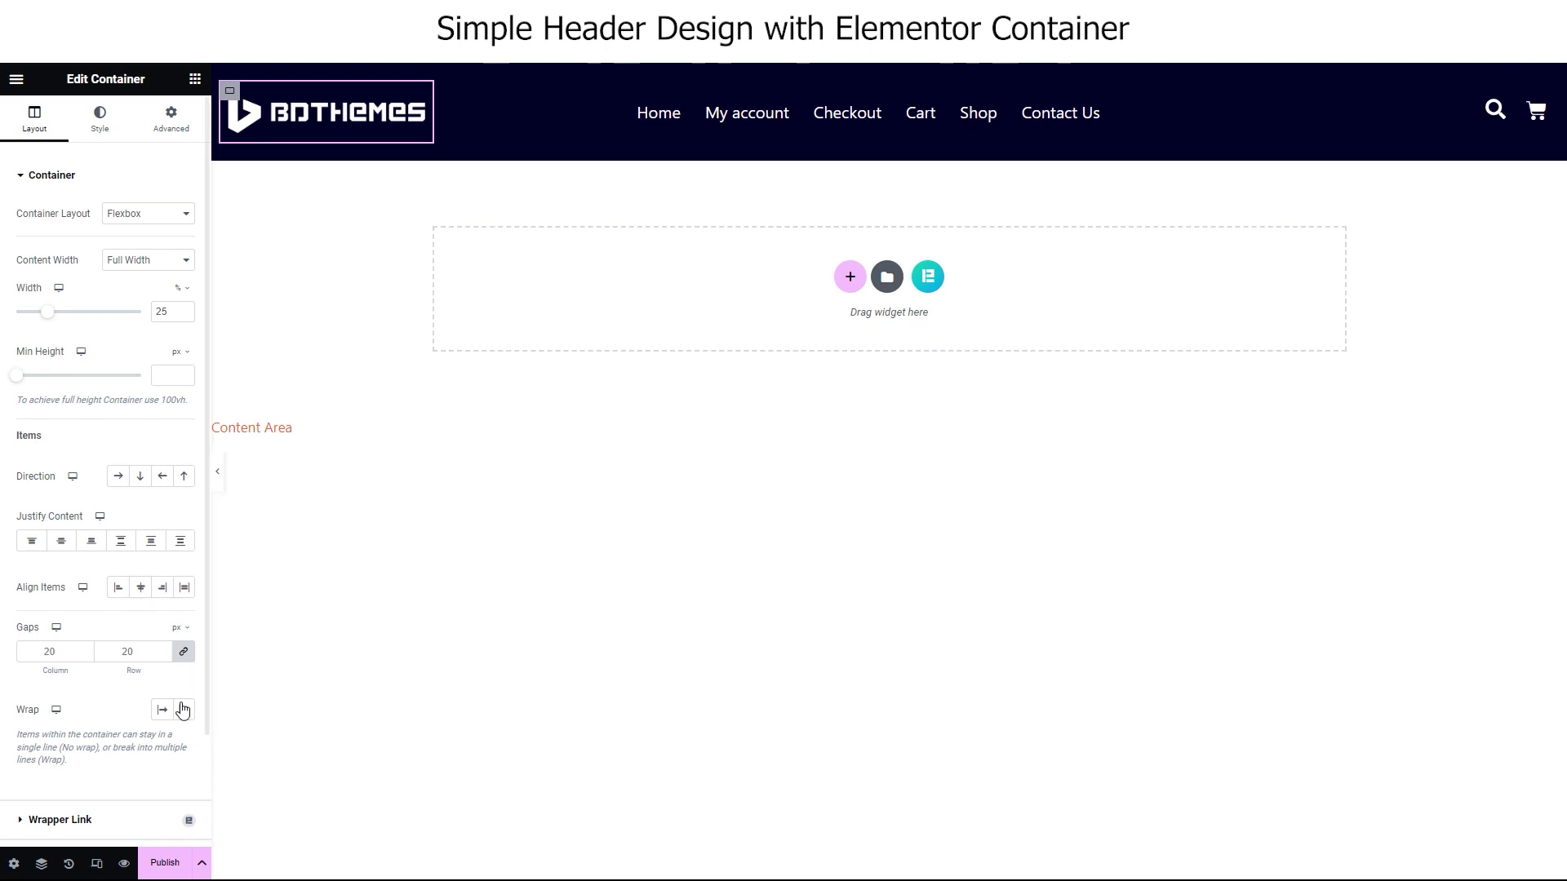
left_click(16, 80)
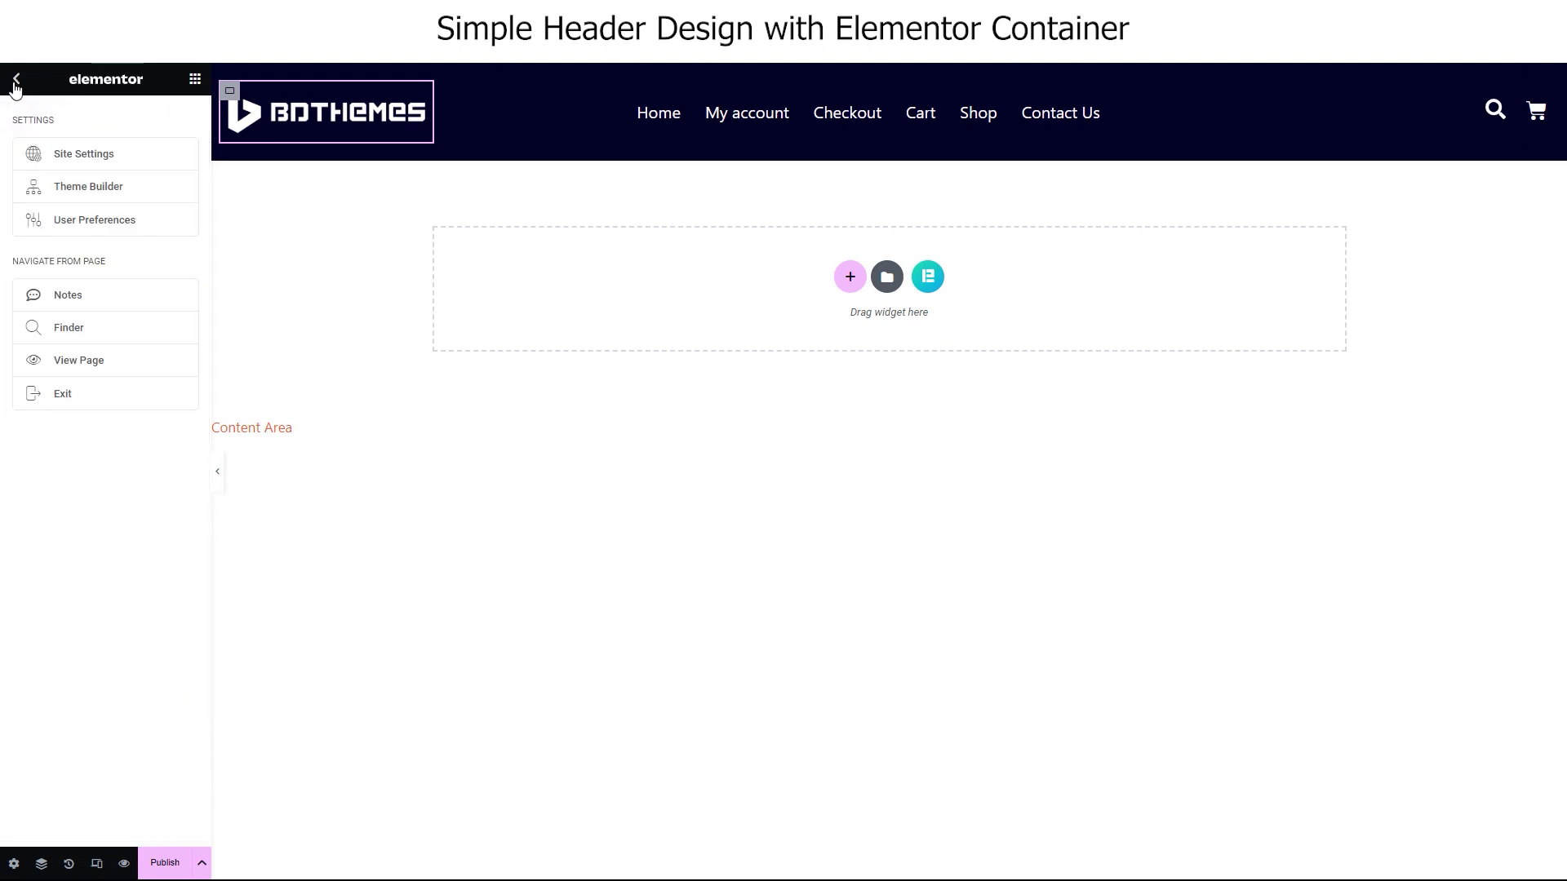
left_click(171, 862)
left_click(762, 510)
left_click(1003, 488)
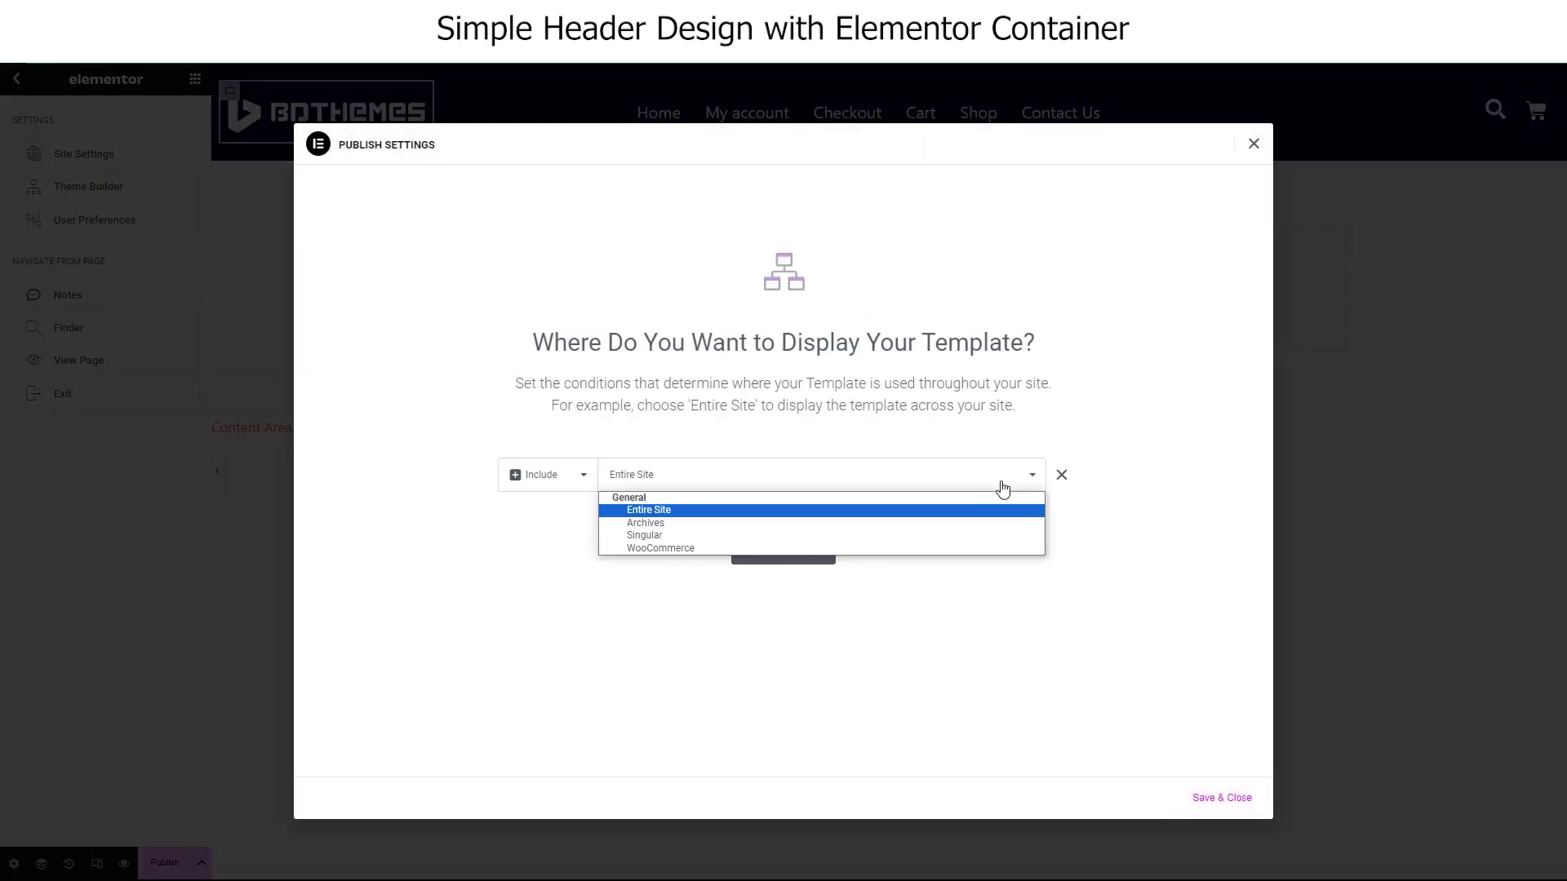
left_click(976, 536)
left_click(856, 474)
left_click(914, 630)
left_click(964, 487)
left_click(990, 649)
left_click(1221, 797)
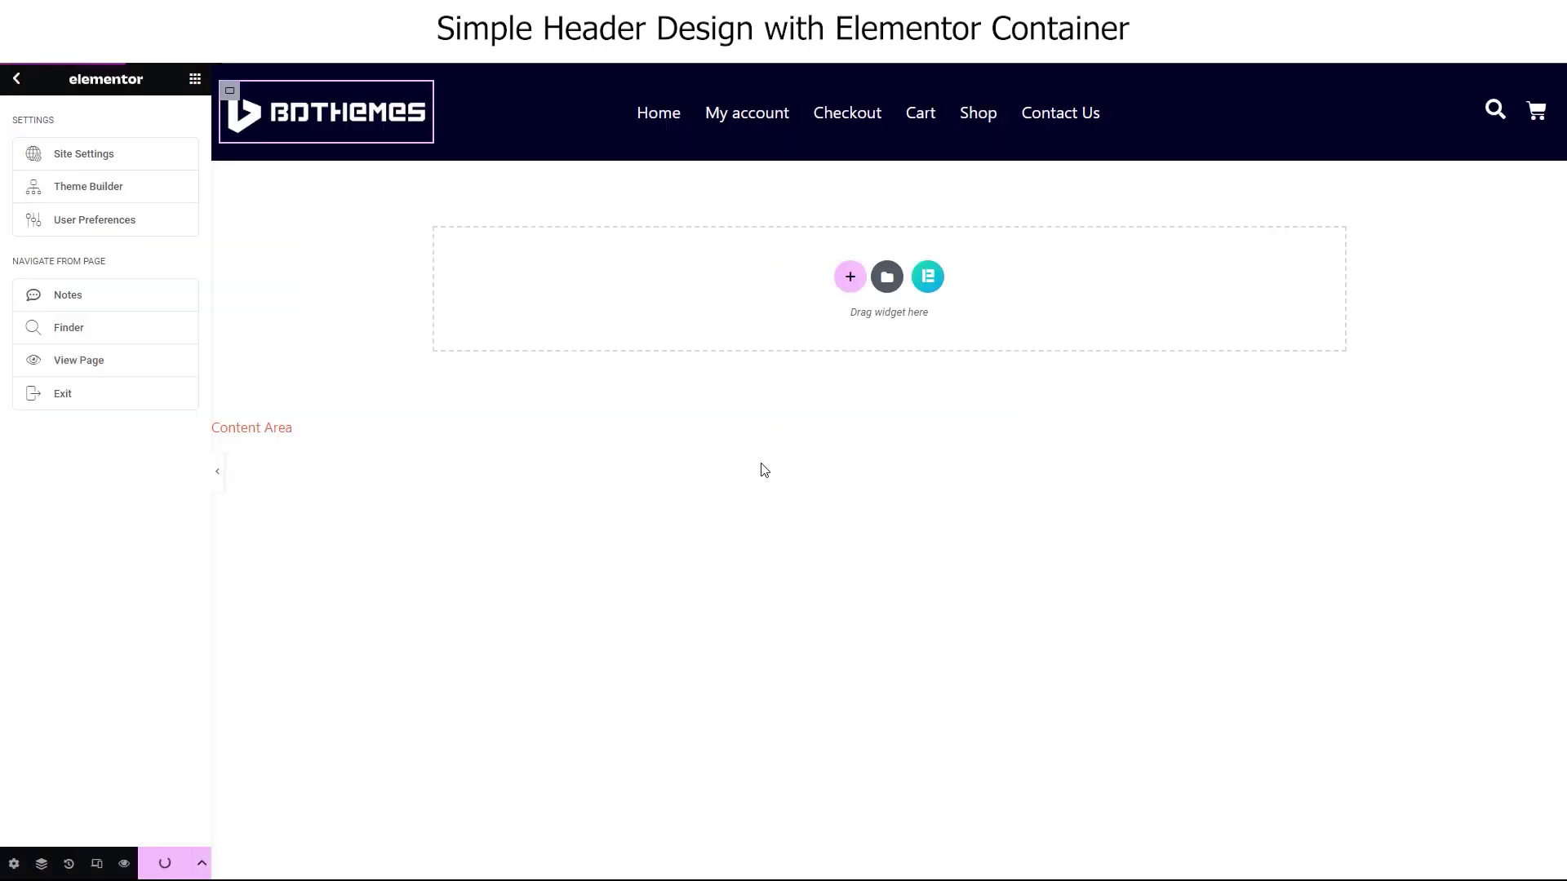
left_click(90, 360)
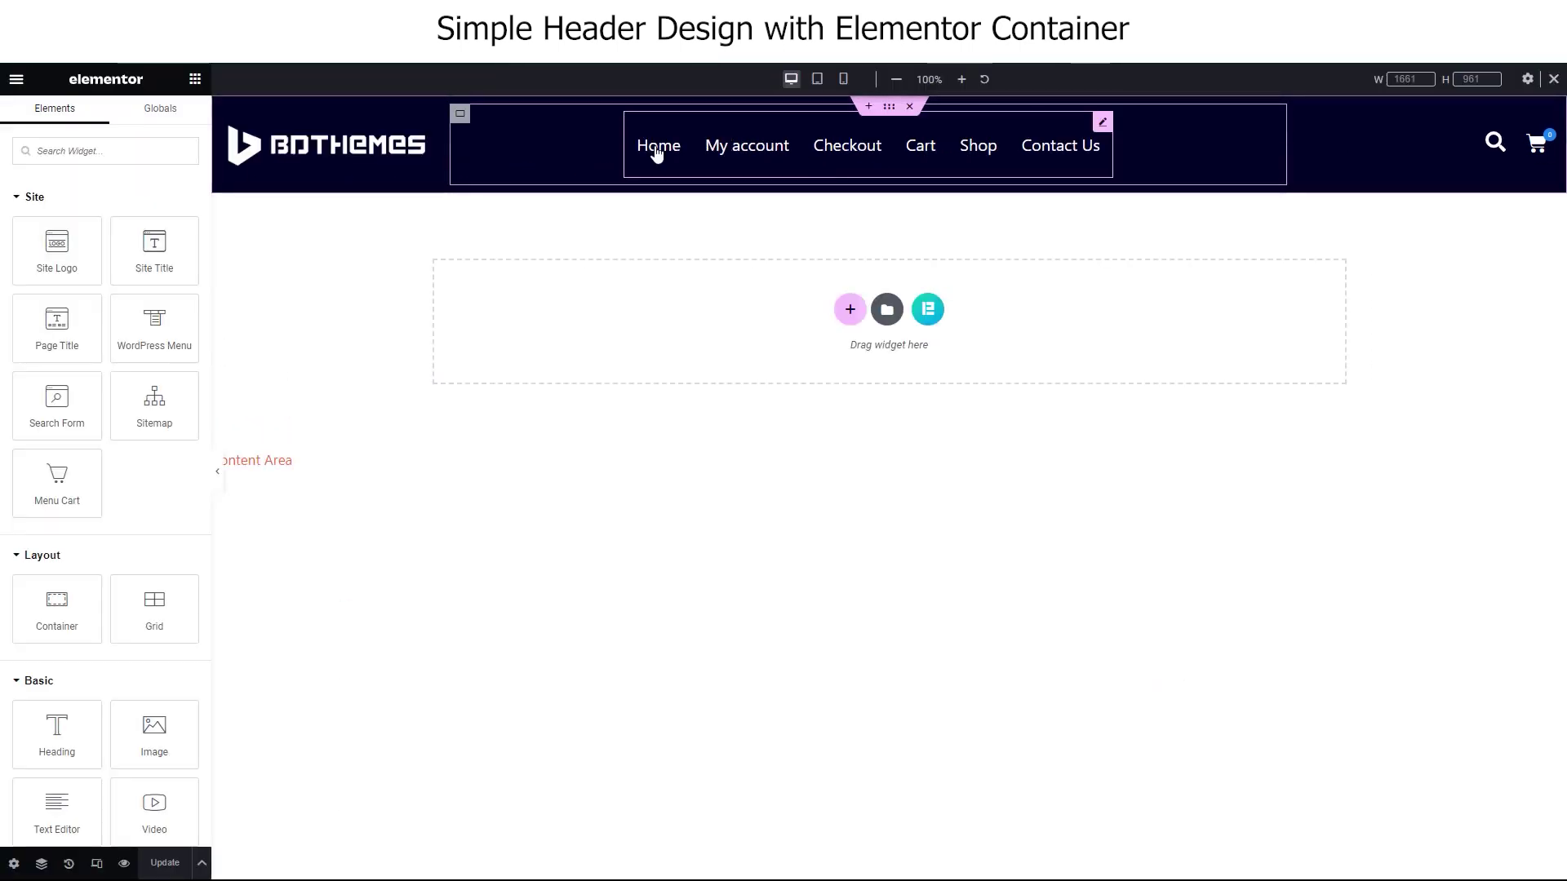
Drag an Offcanvas widget into the header and set its container Direction to Row.
left_click(128, 150)
type("offcan")
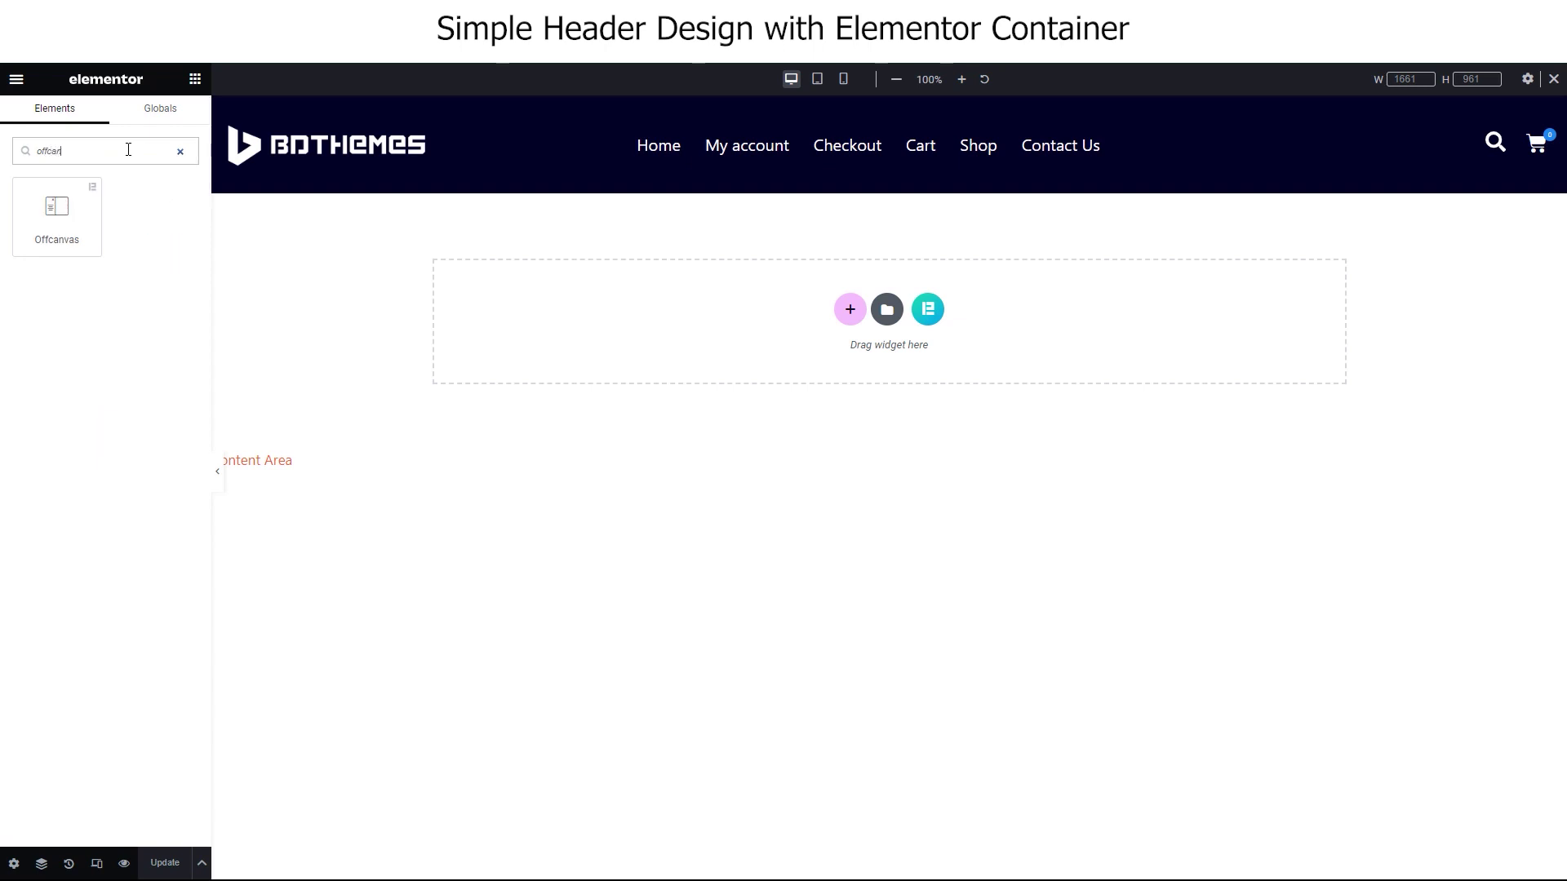
left_click_drag(74, 230, 829, 178)
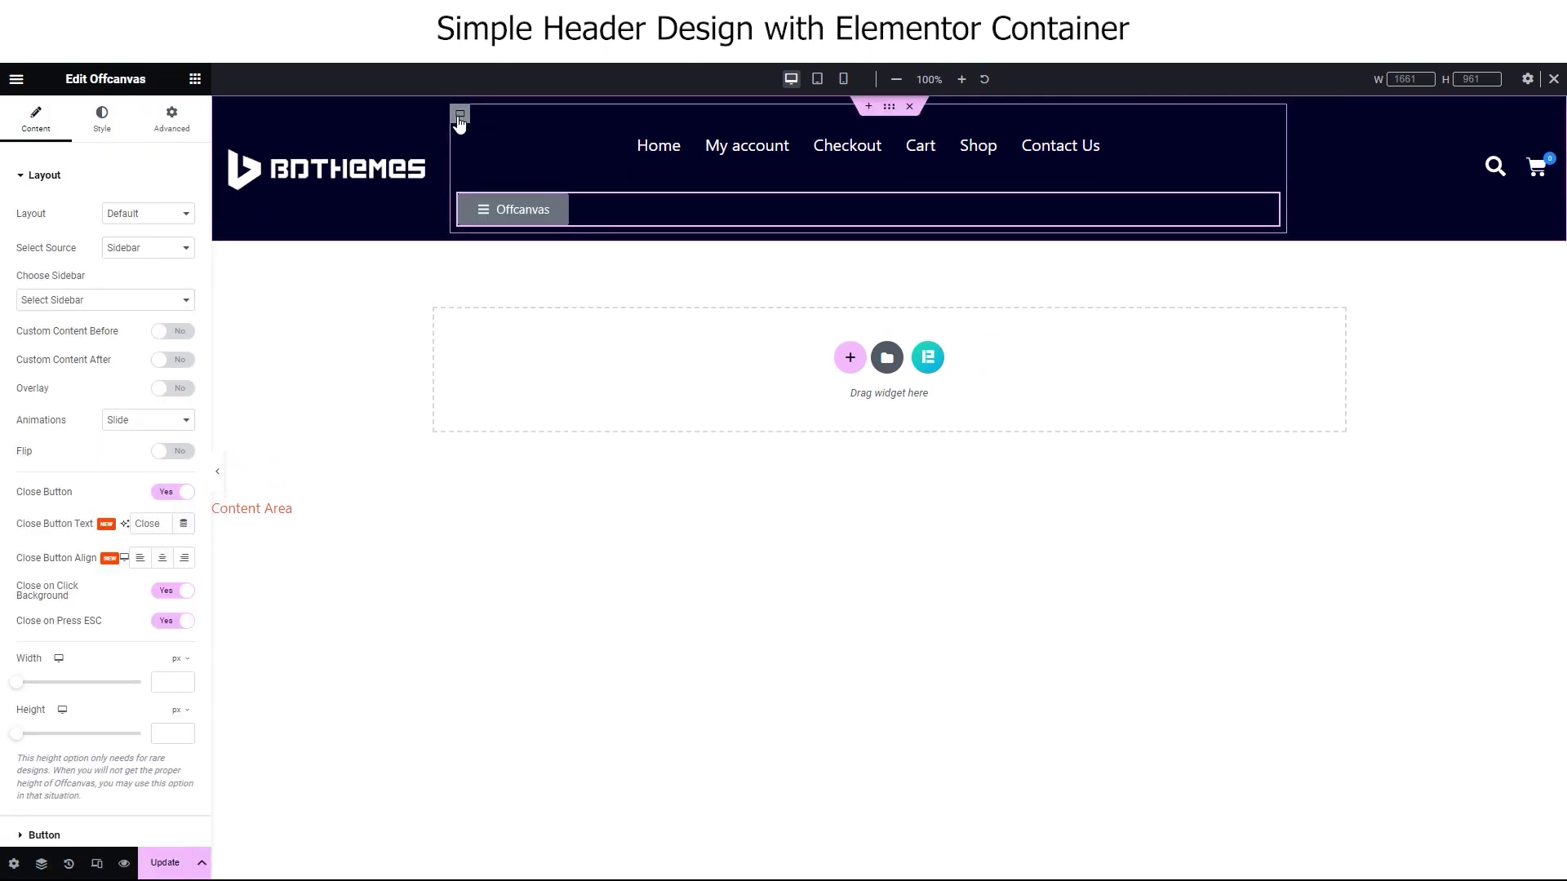
left_click(459, 113)
left_click(119, 478)
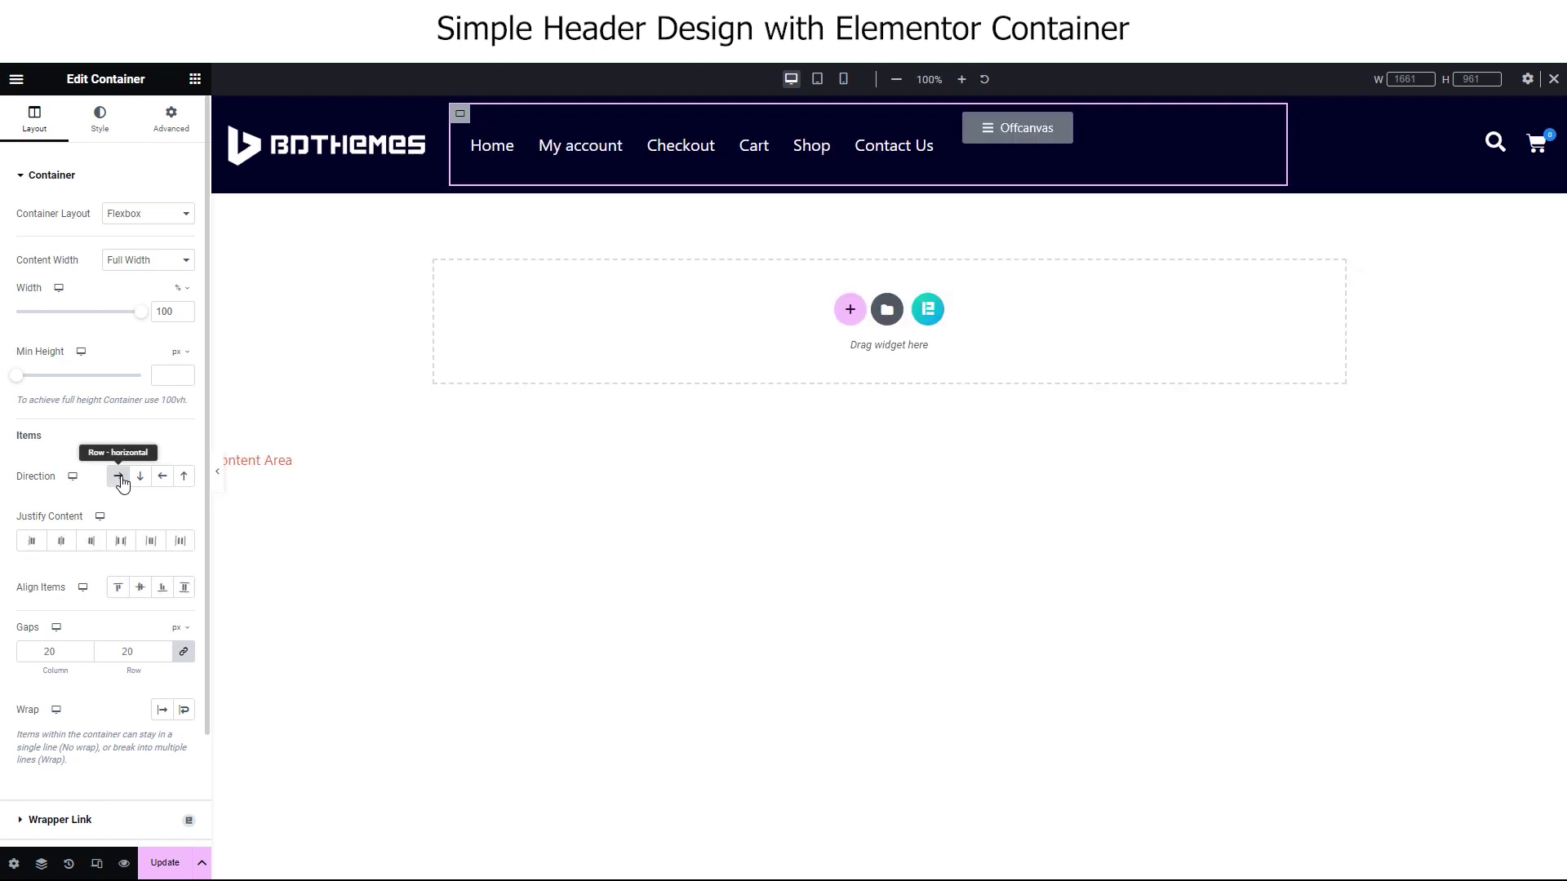
Set the Offcanvas widget's source to Sidebar, using the Header Bar sidebar.
left_click(1065, 122)
left_click(163, 214)
left_click(130, 226)
left_click(148, 248)
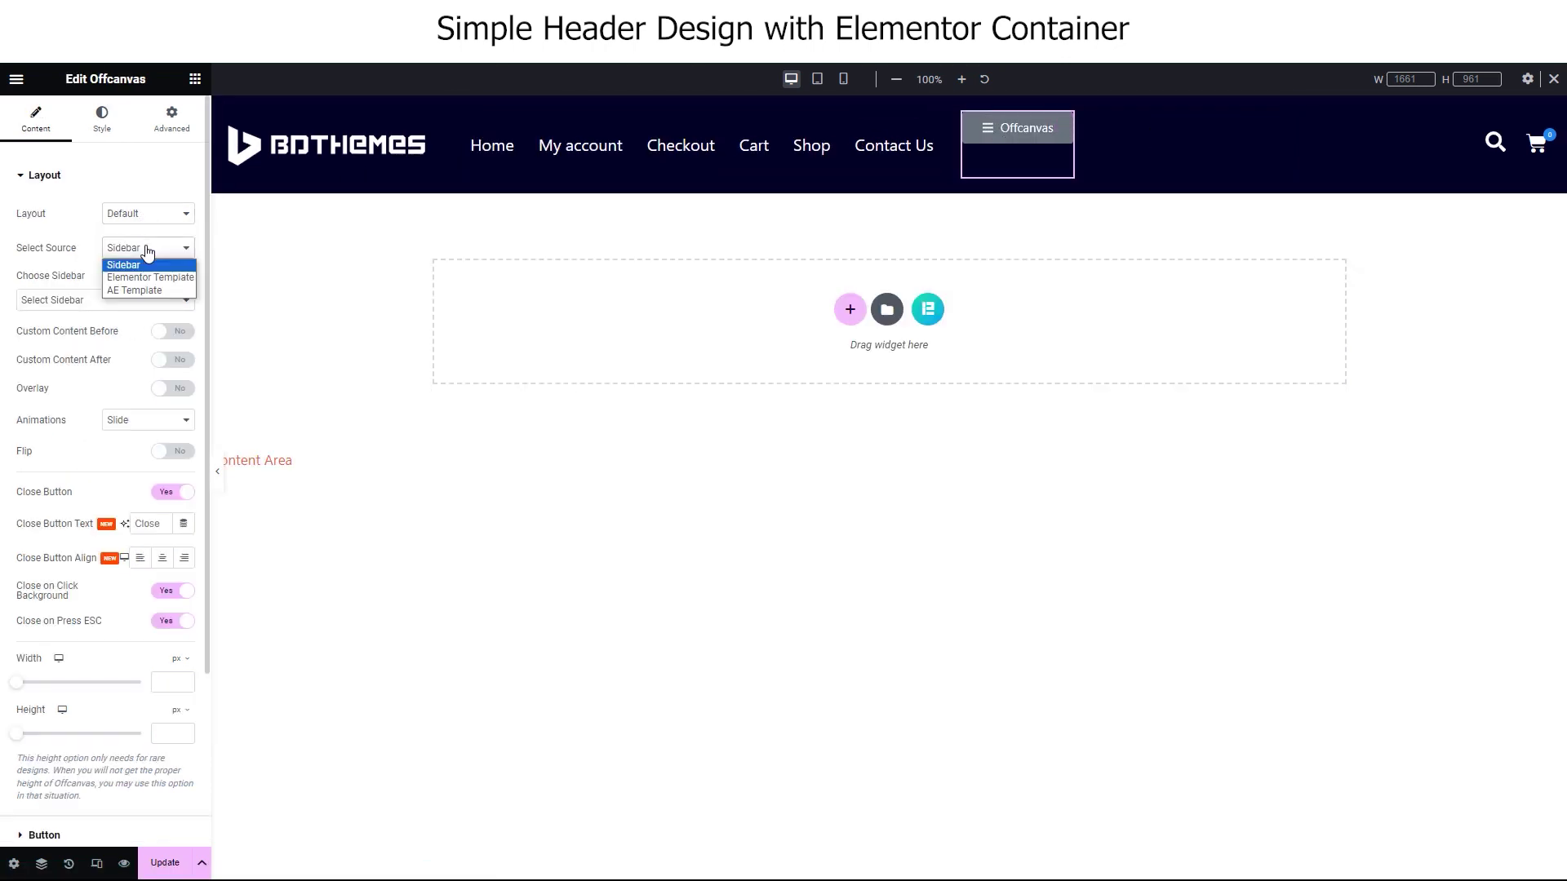
left_click(82, 299)
left_click(122, 343)
Clear the Offcanvas button text and make the button centred and Medium size.
scroll(140, 443, "down", 3)
left_click(137, 627)
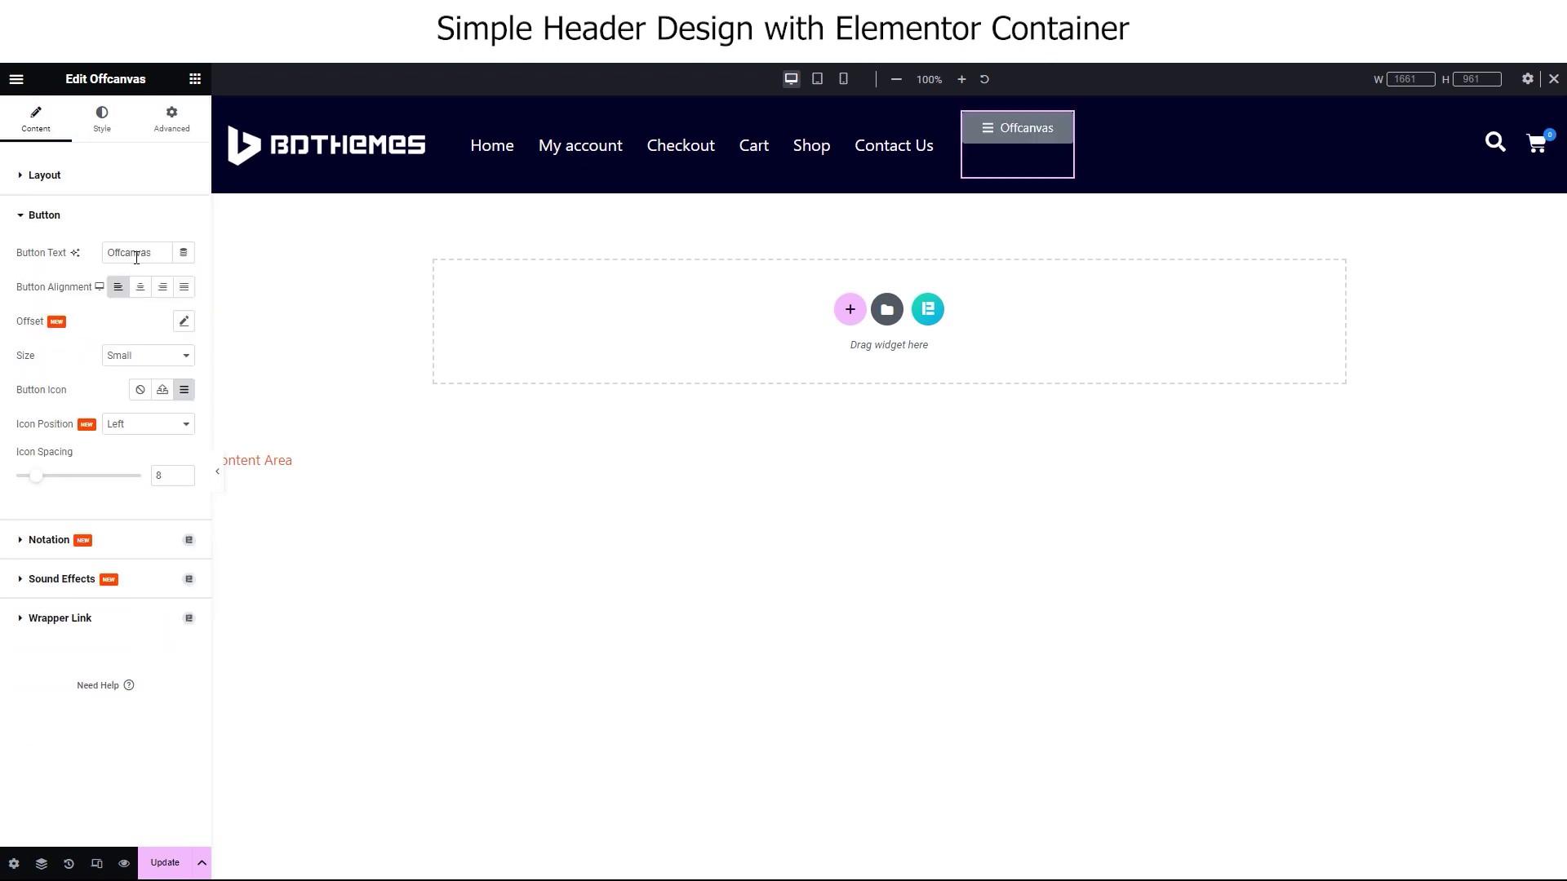
key("BackSpace")
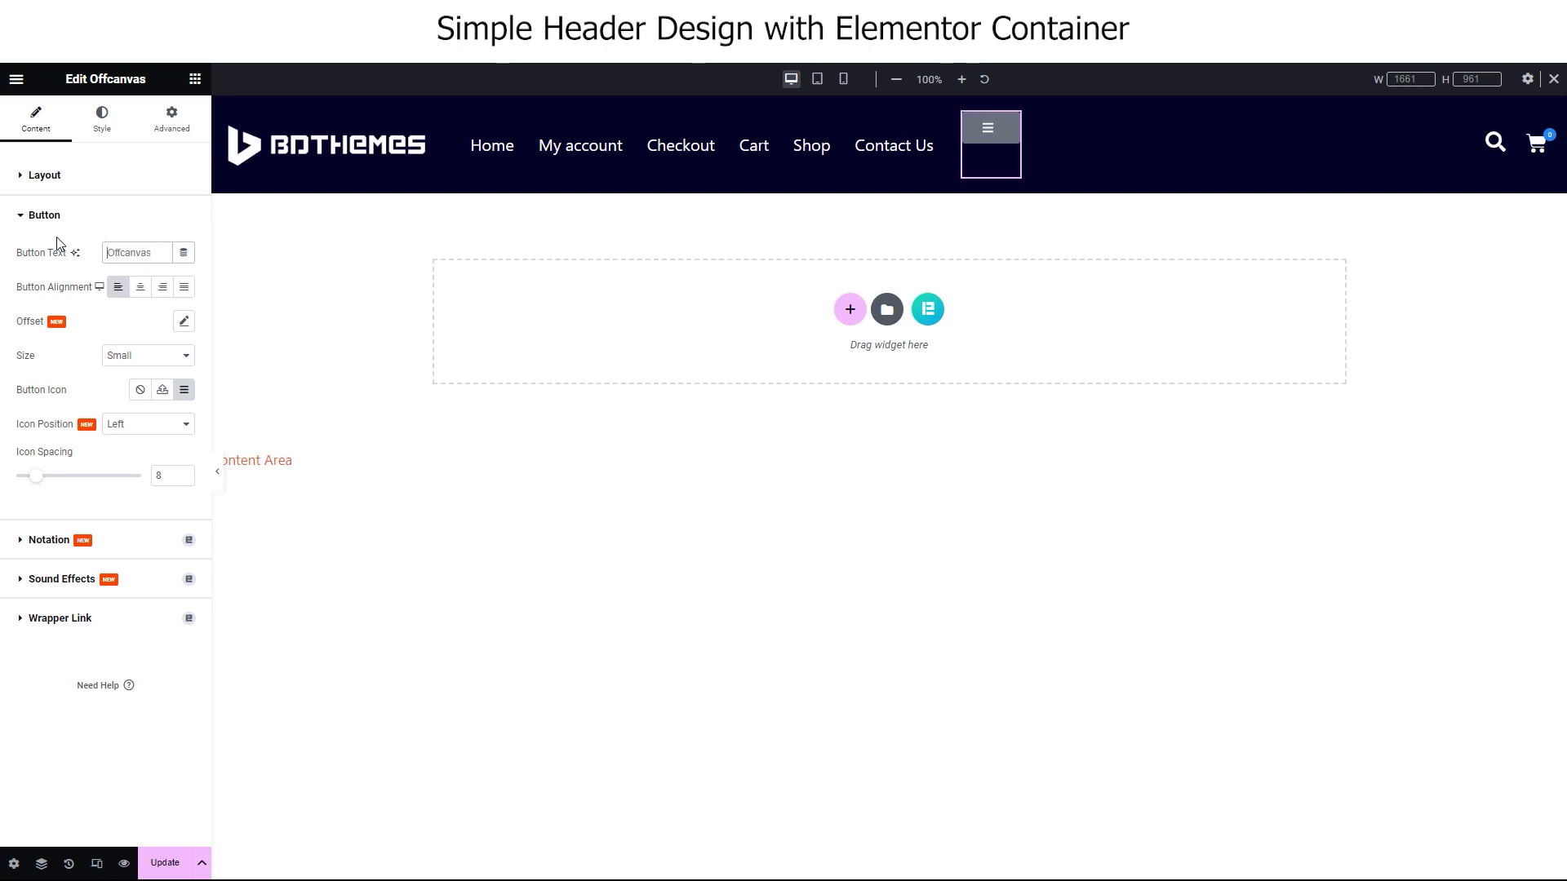
left_click(140, 287)
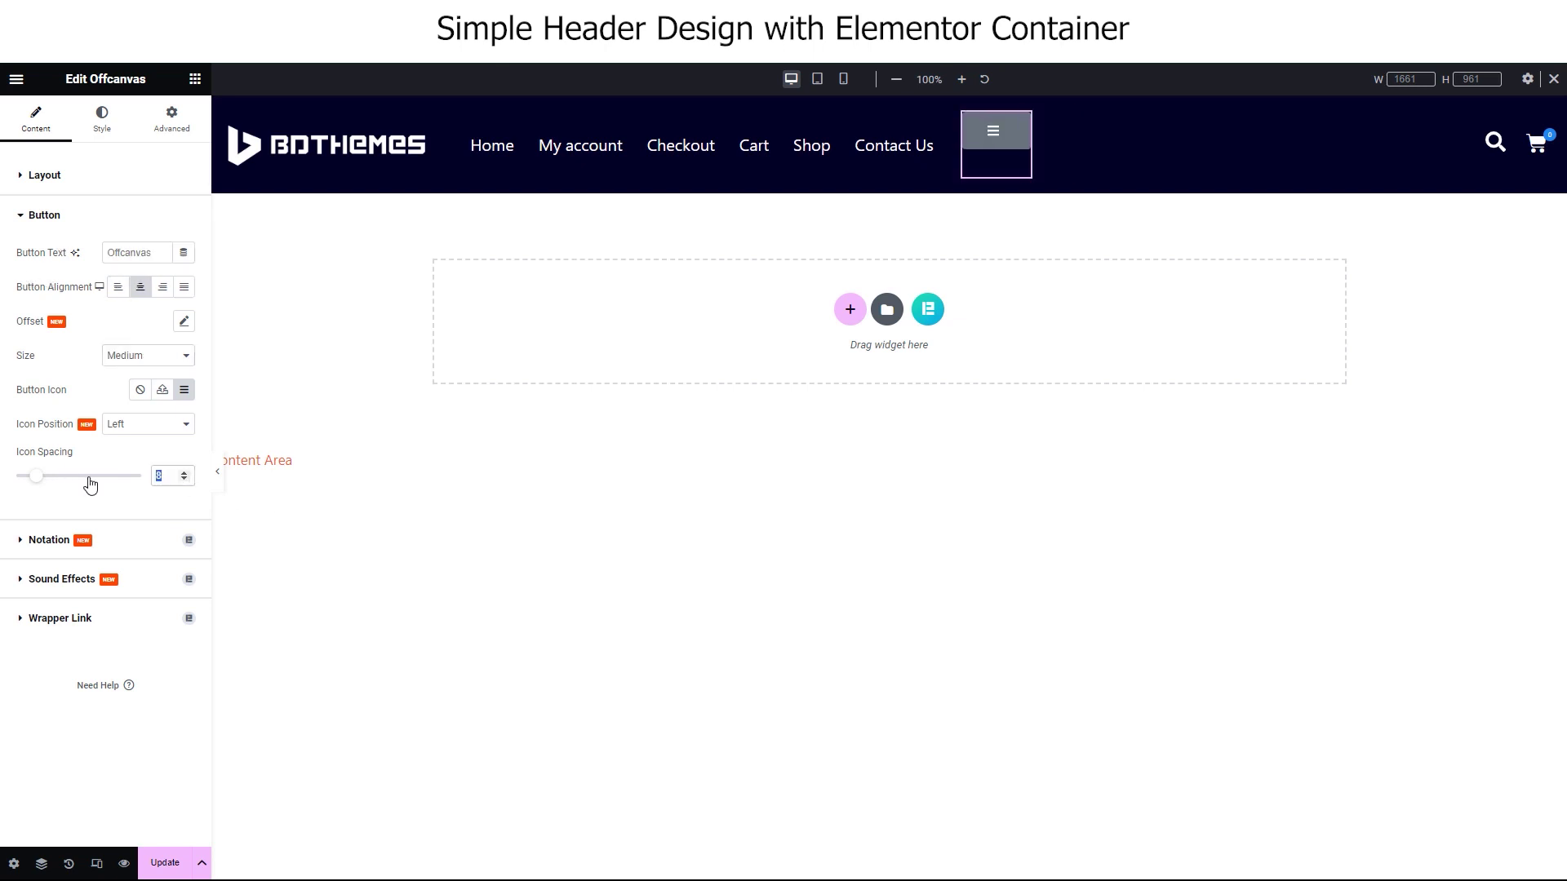
Style the Offcanvas button with a white icon and a fully transparent background.
left_click(98, 129)
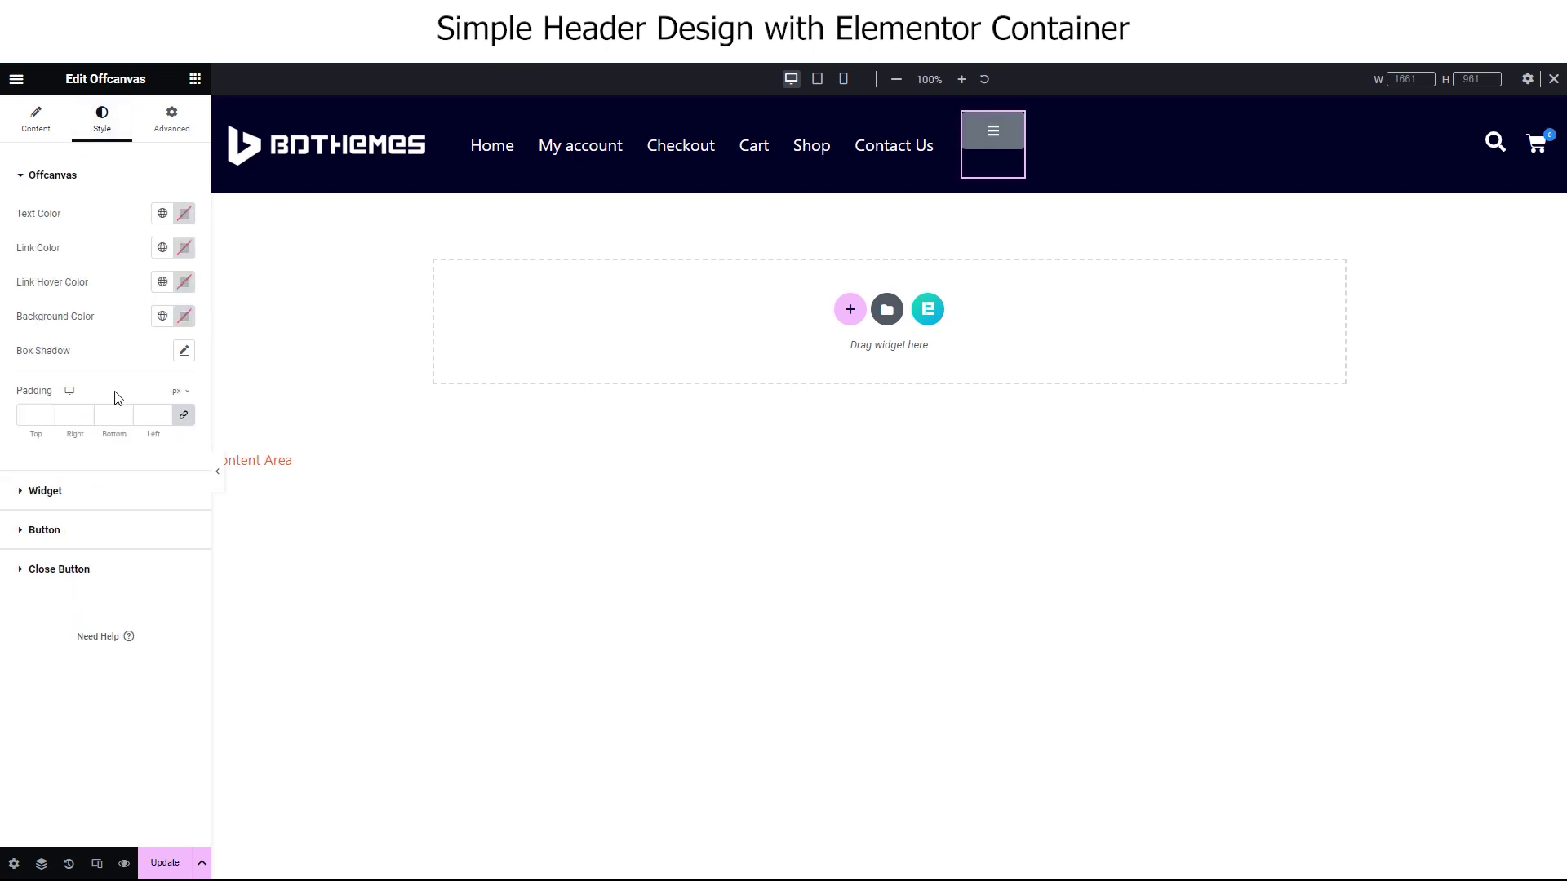
left_click(44, 530)
left_click(185, 347)
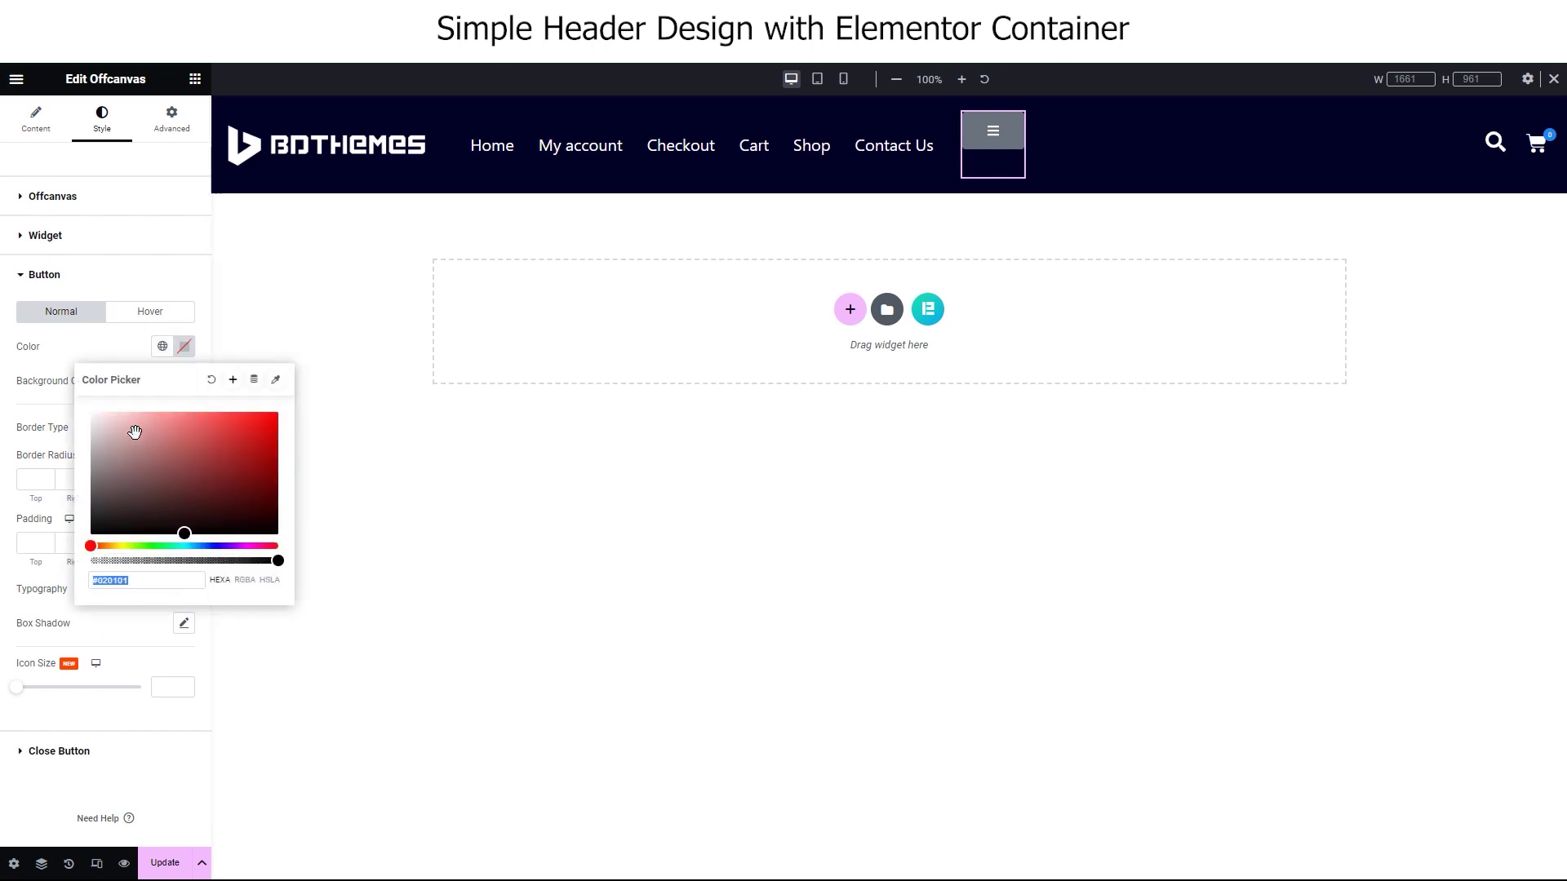
left_click(36, 378)
left_click(184, 381)
triple_click(114, 612)
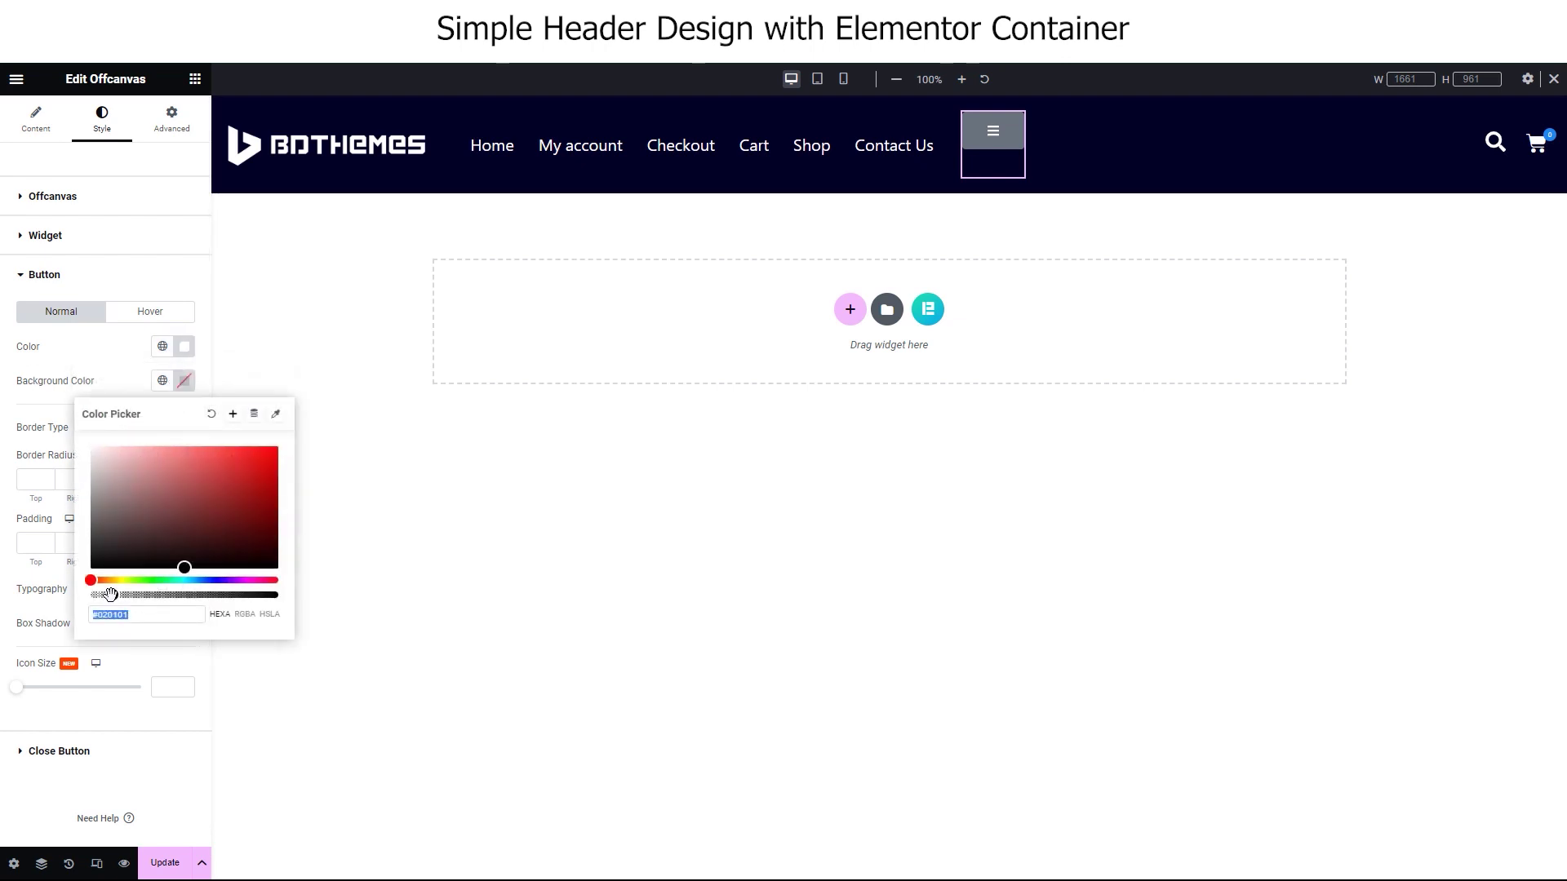
left_click_drag(110, 594, 82, 601)
left_click(60, 353)
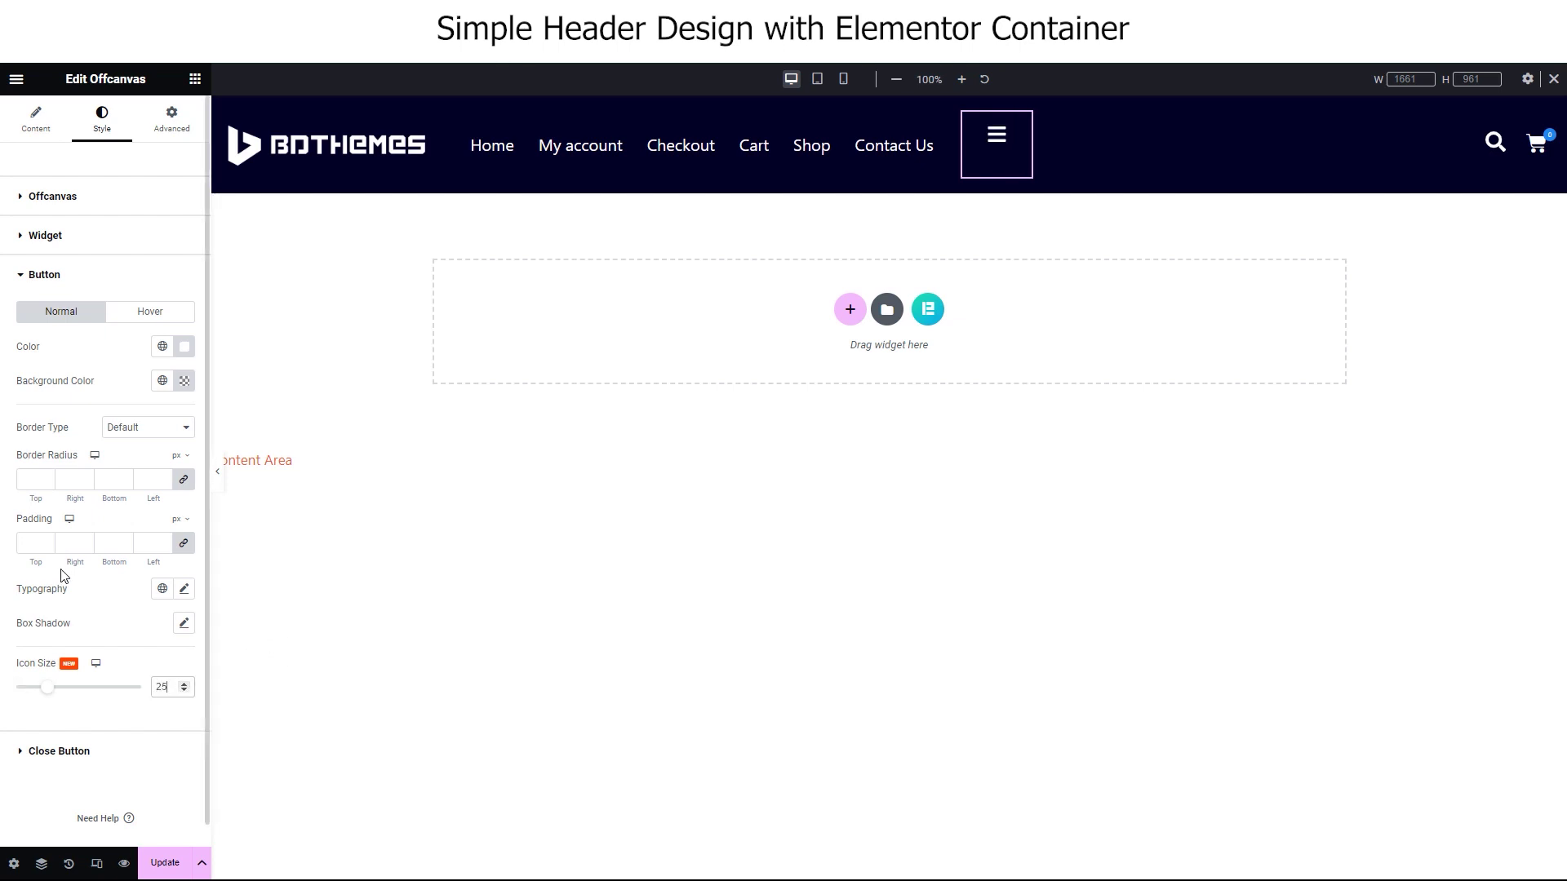
Set the Offcanvas widget's width to Inline (auto).
left_click(172, 118)
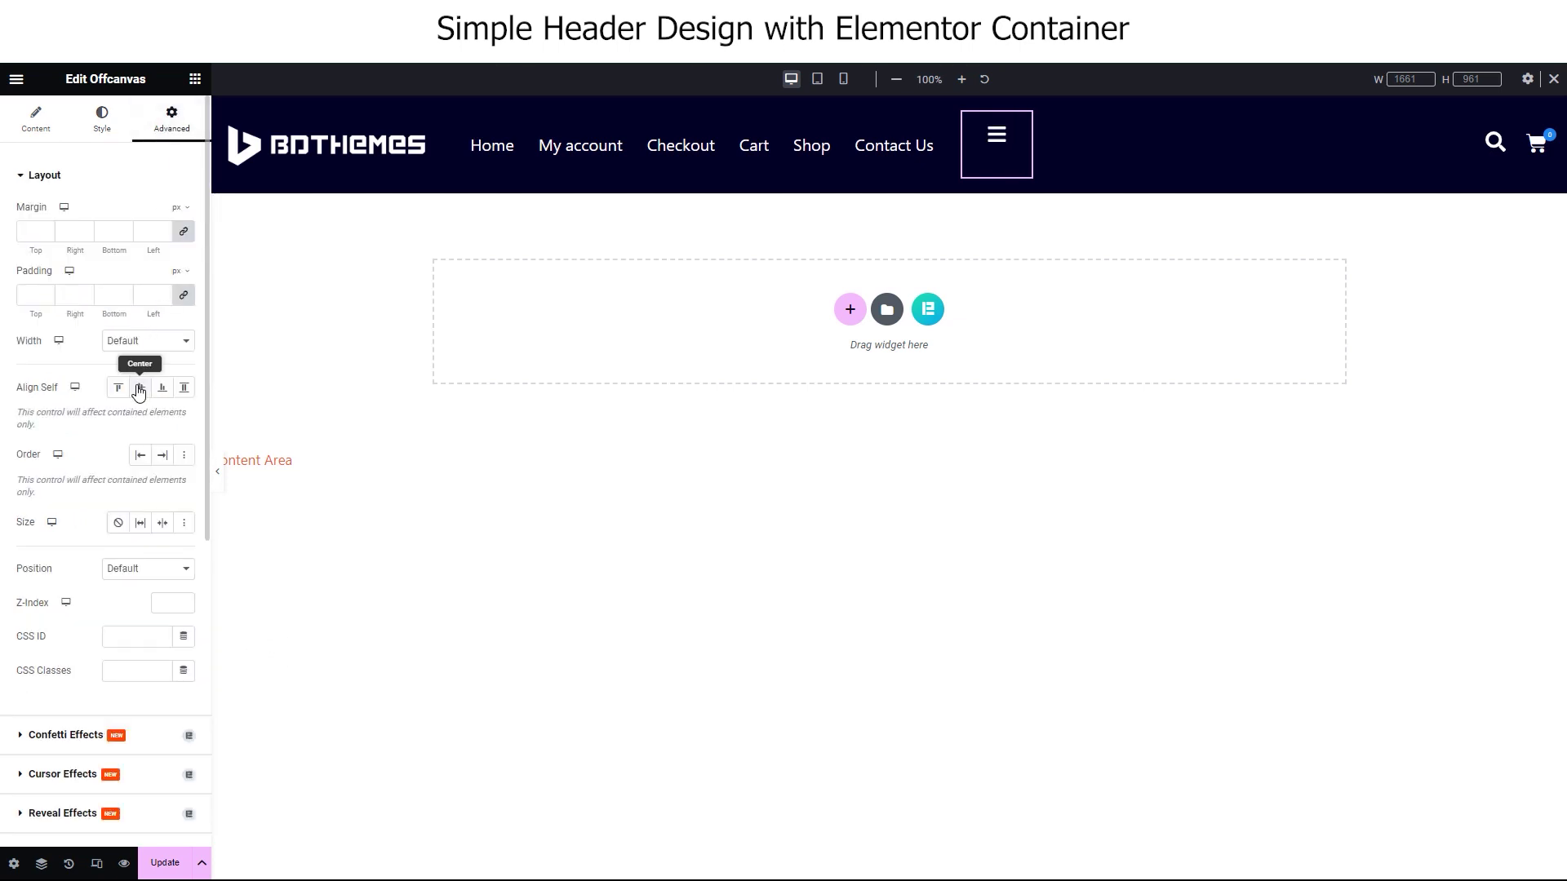
left_click(163, 343)
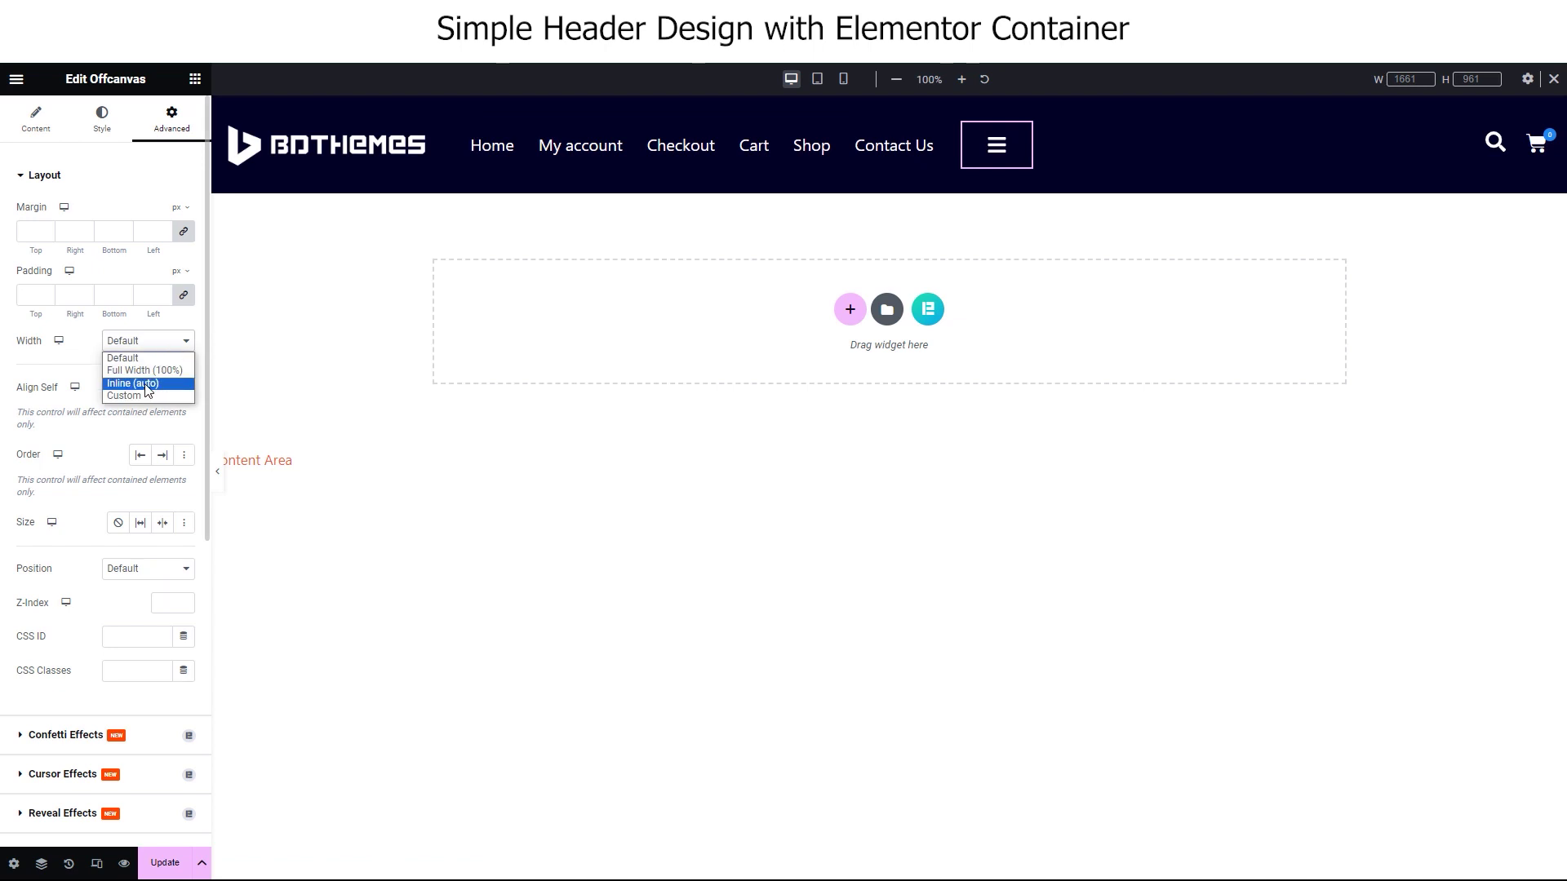
left_click(143, 384)
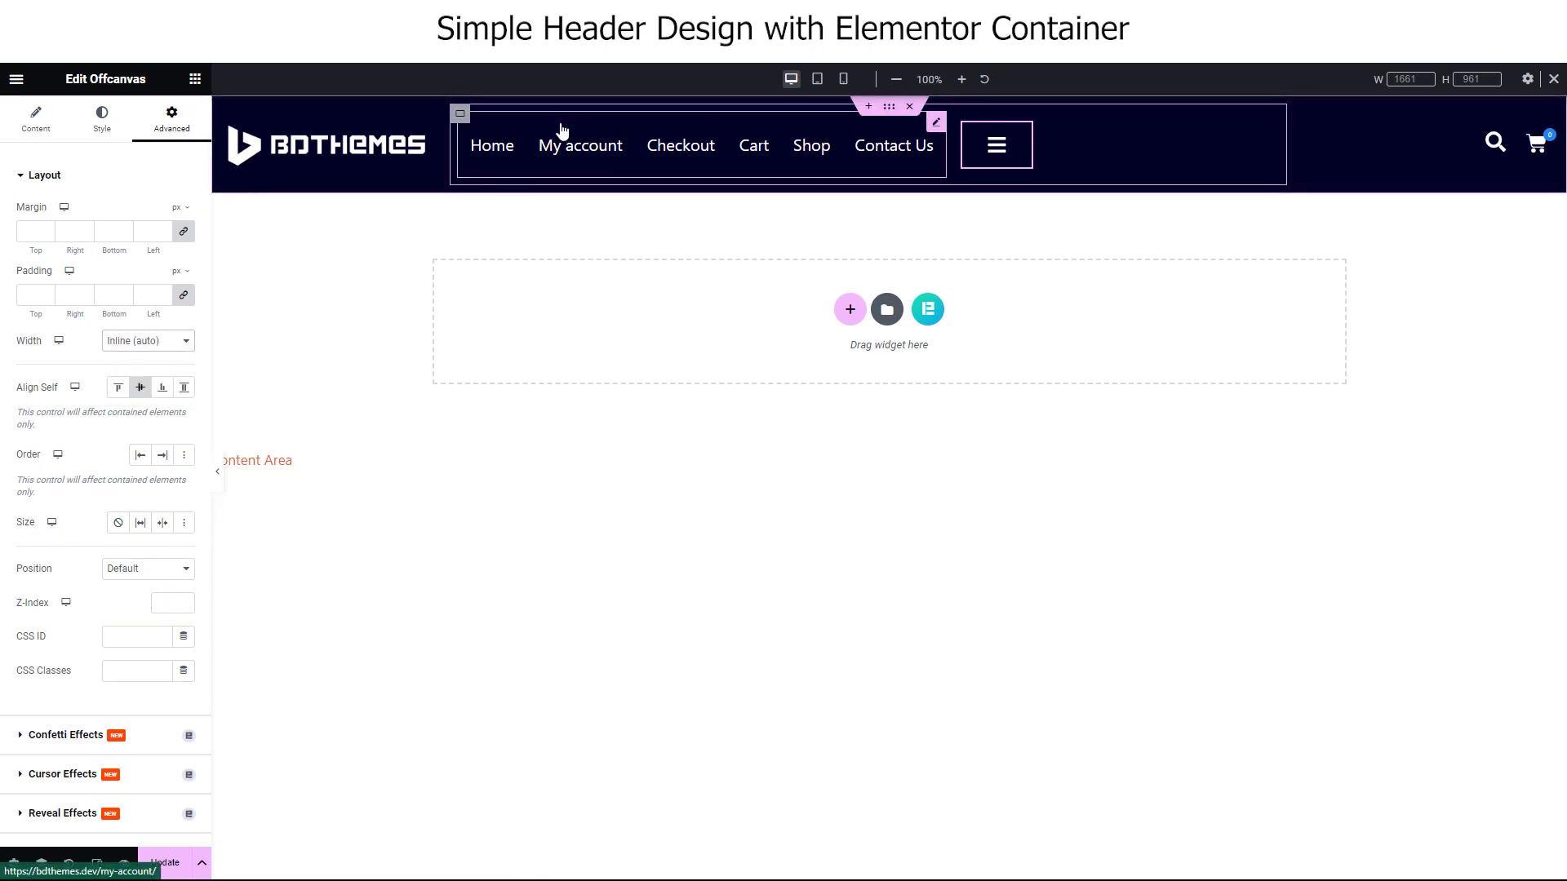
Hide the Navbar on tablet and mobile in its Responsive settings.
left_click(460, 115)
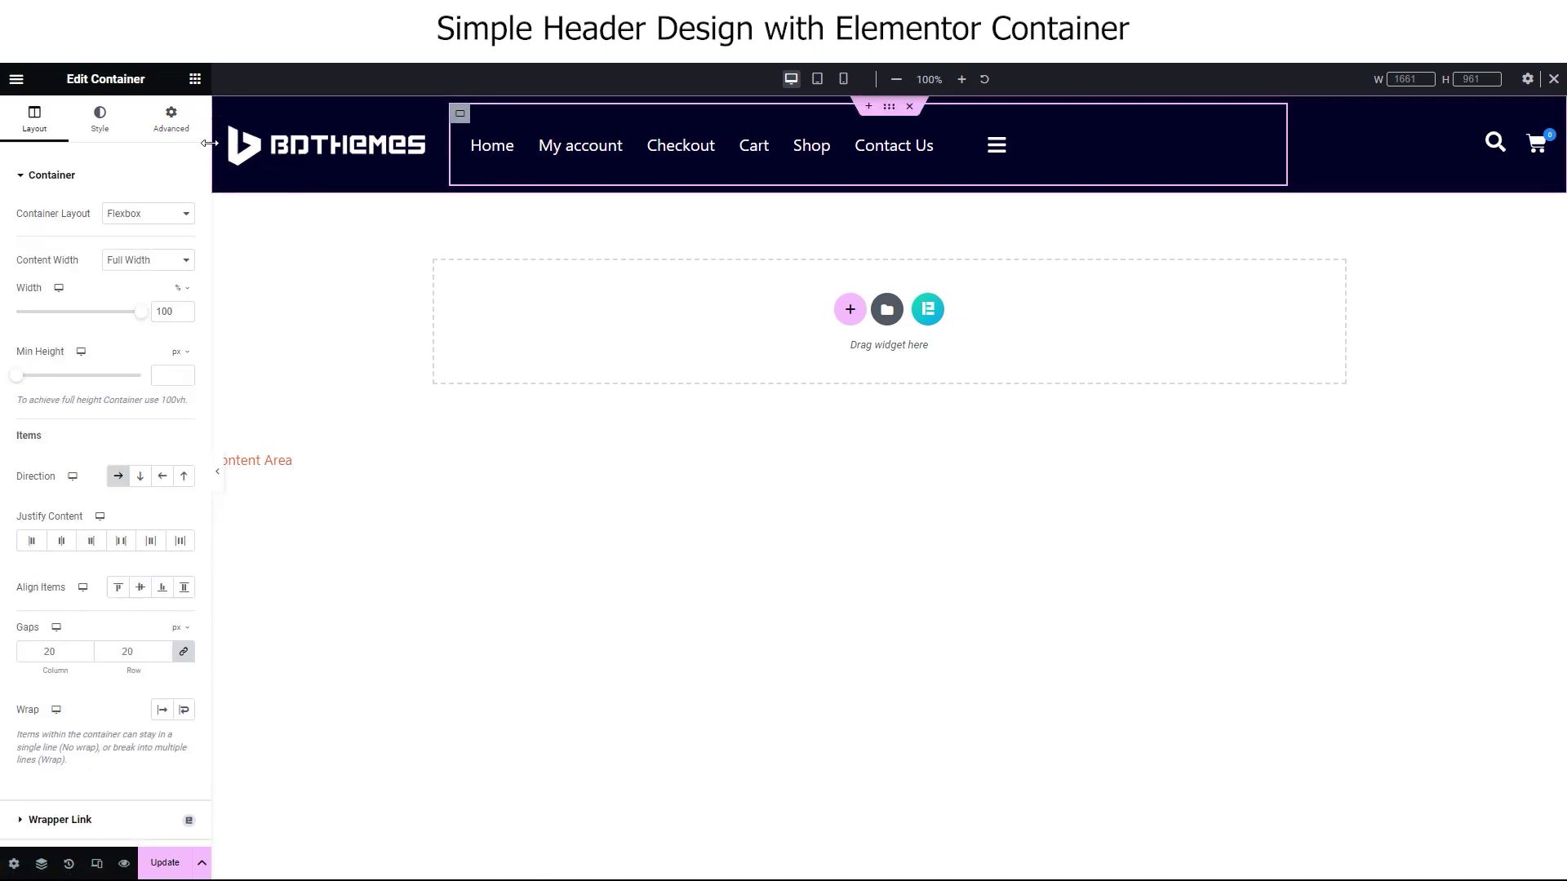
left_click(481, 135)
left_click(171, 118)
scroll(108, 552, "down", 5)
scroll(108, 551, "down", 3)
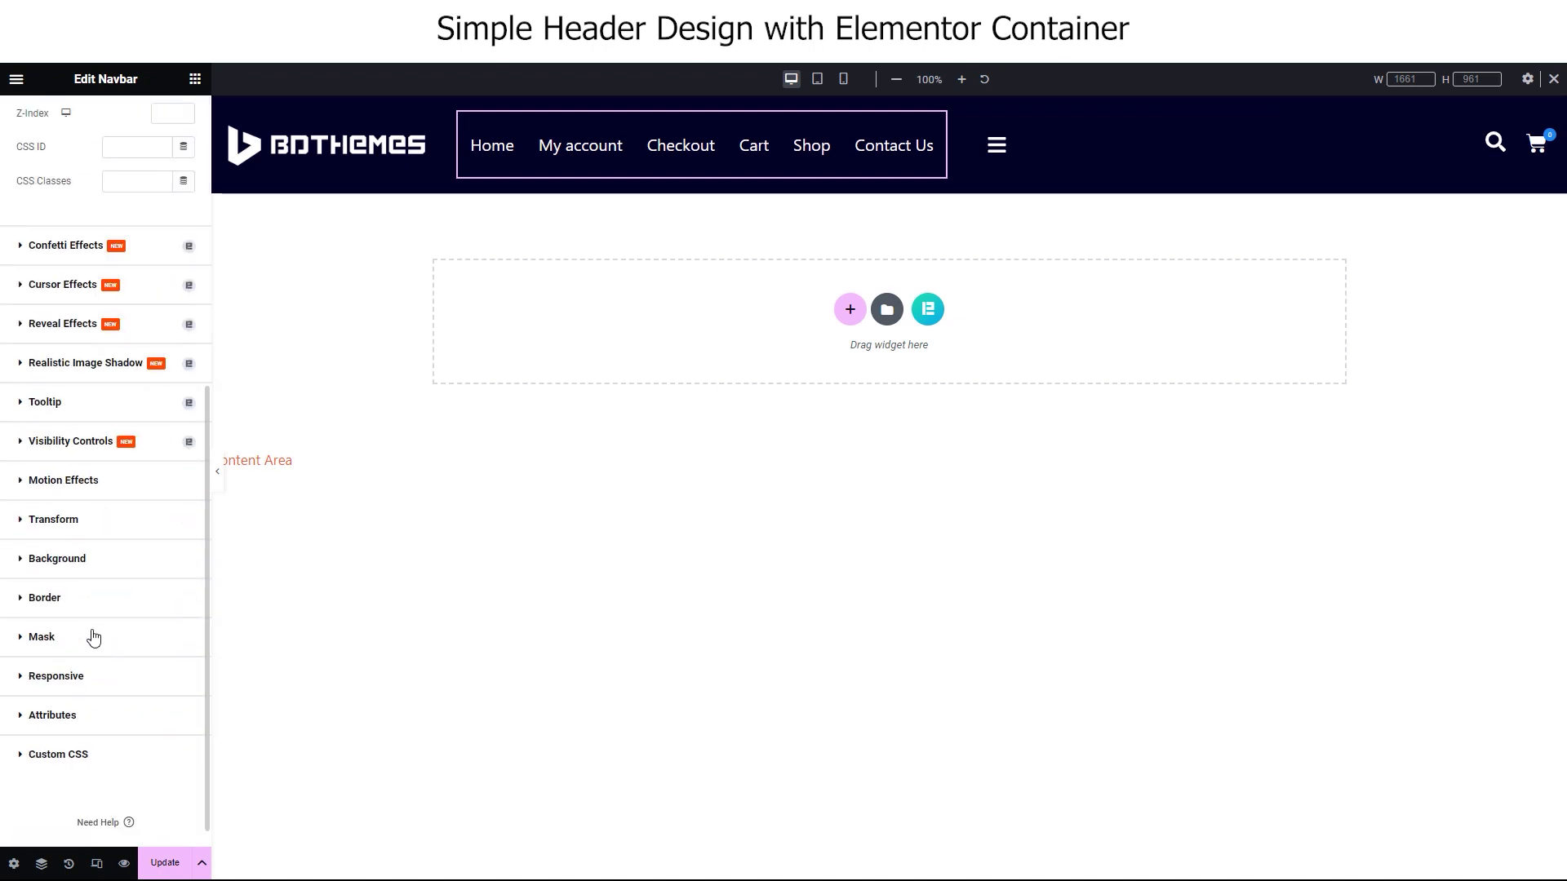
left_click(70, 678)
scroll(90, 727, "down", 2)
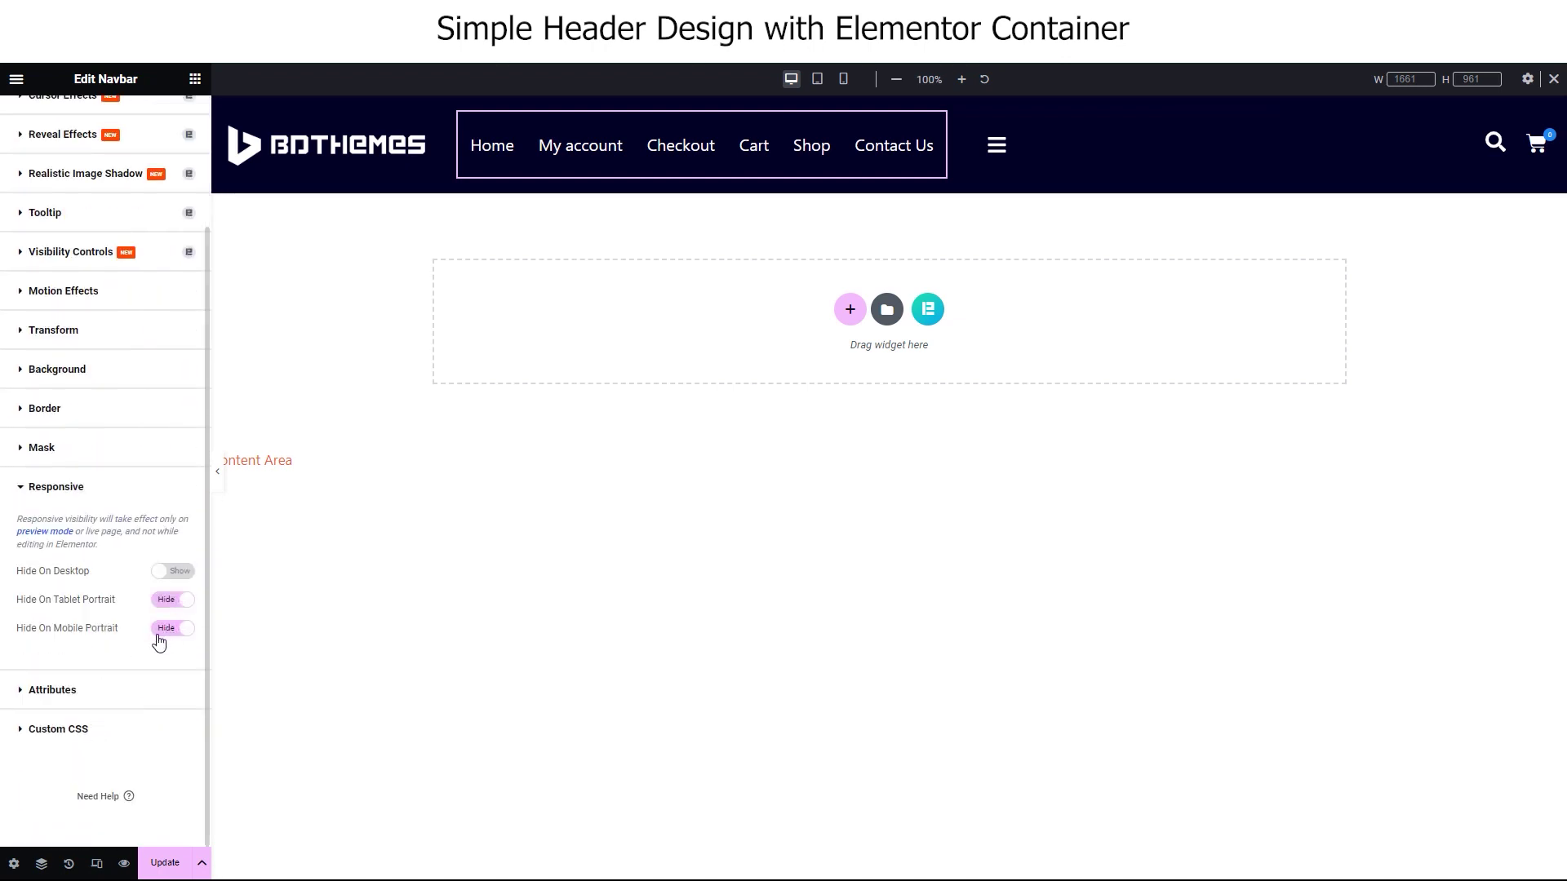
scroll(151, 637, "up", 2)
Hide the Offcanvas hamburger on desktop.
left_click(1023, 133)
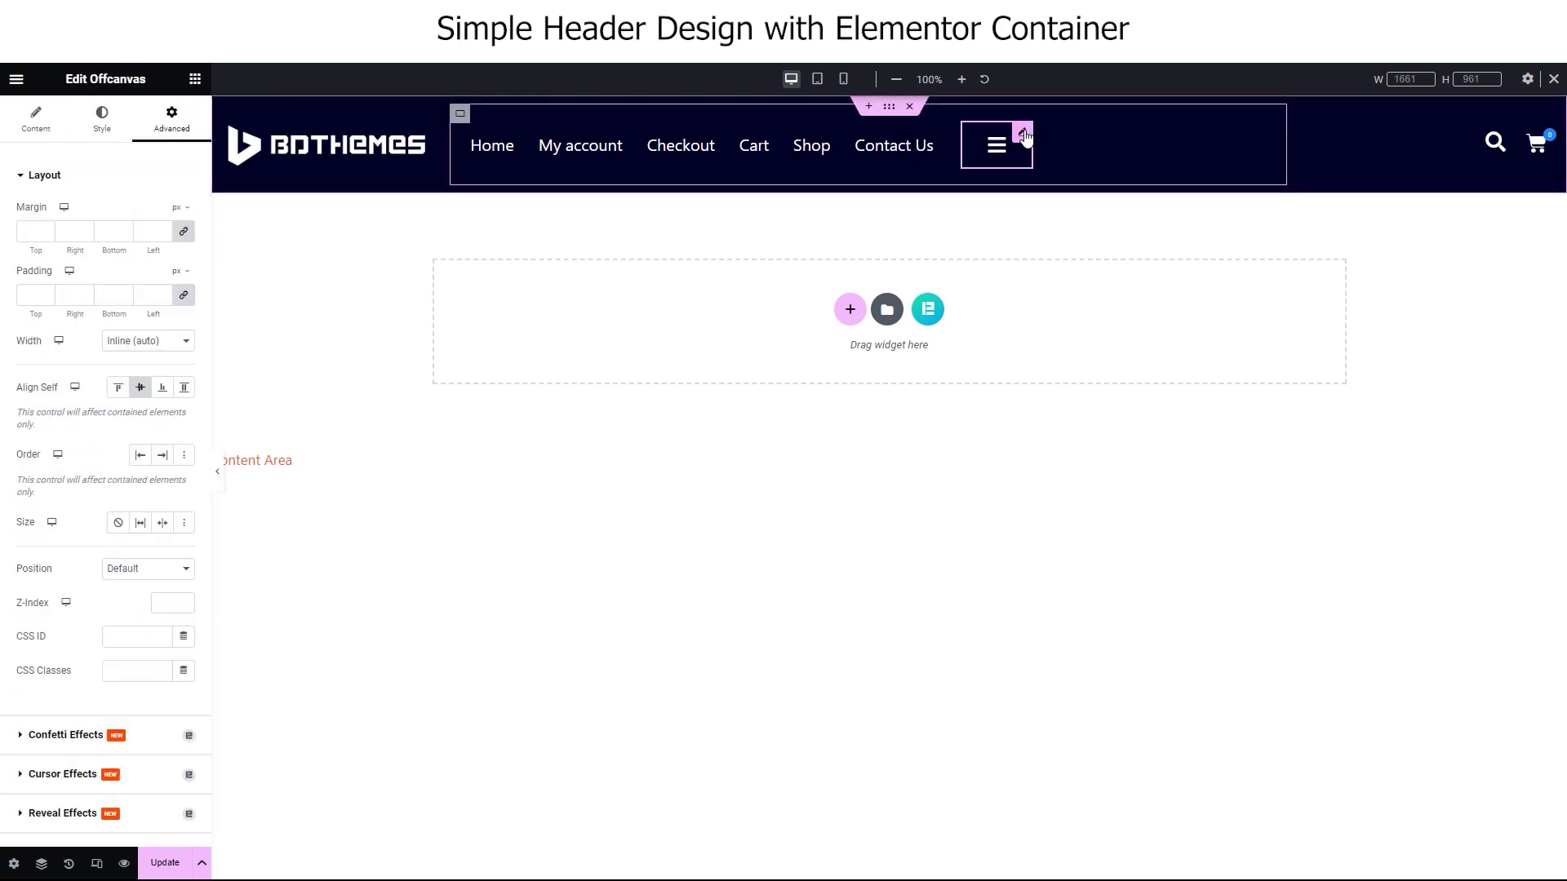
scroll(119, 451, "down", 6)
left_click(68, 657)
scroll(67, 658, "down", 2)
left_click(172, 571)
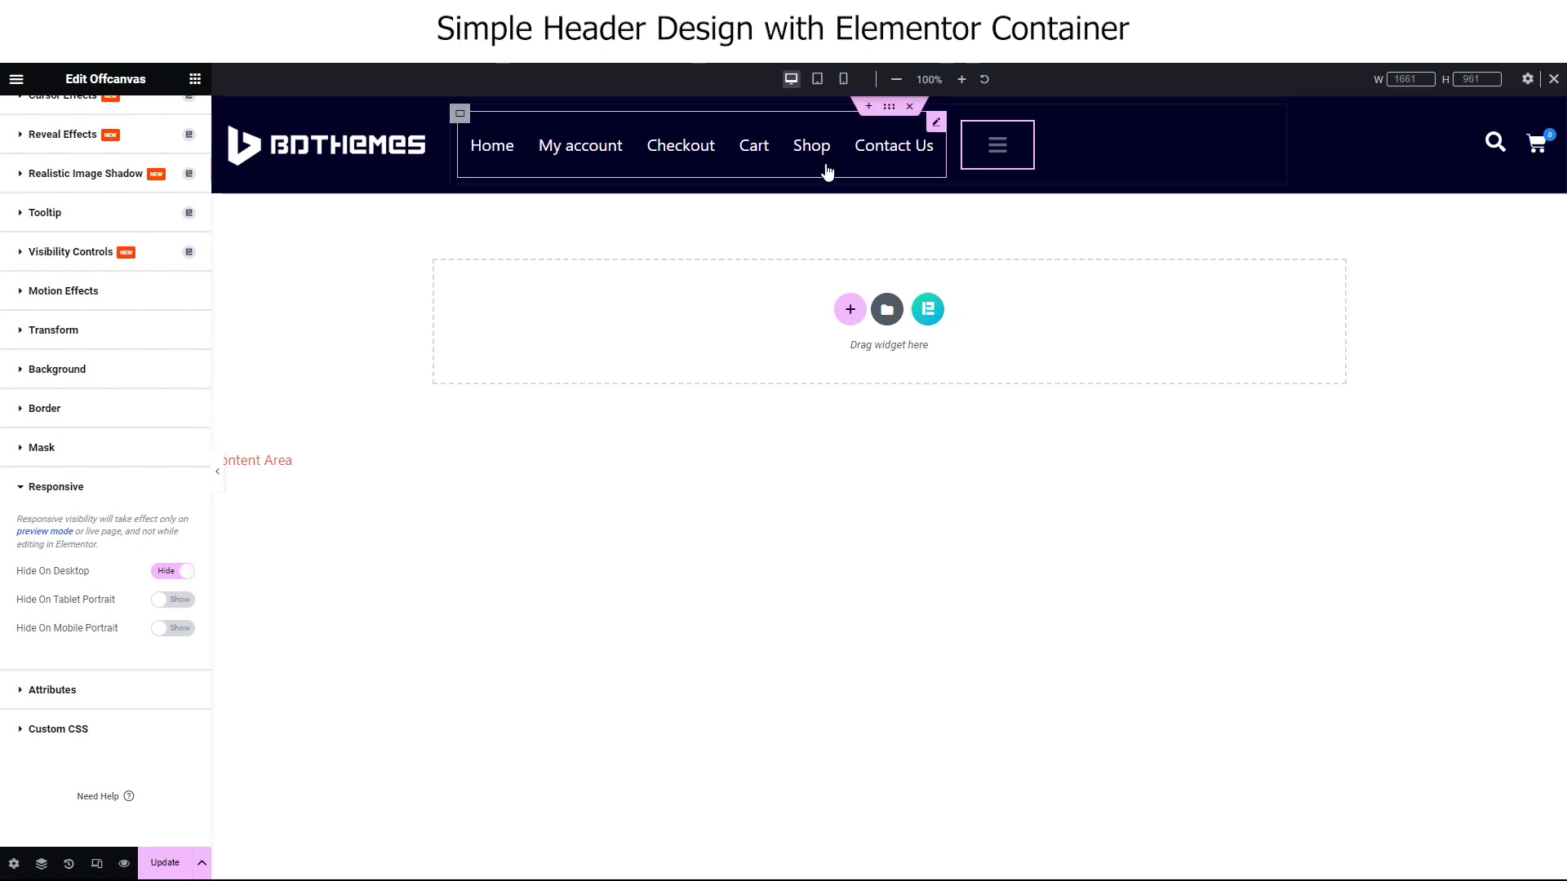
scroll(30, 305, "up", 2)
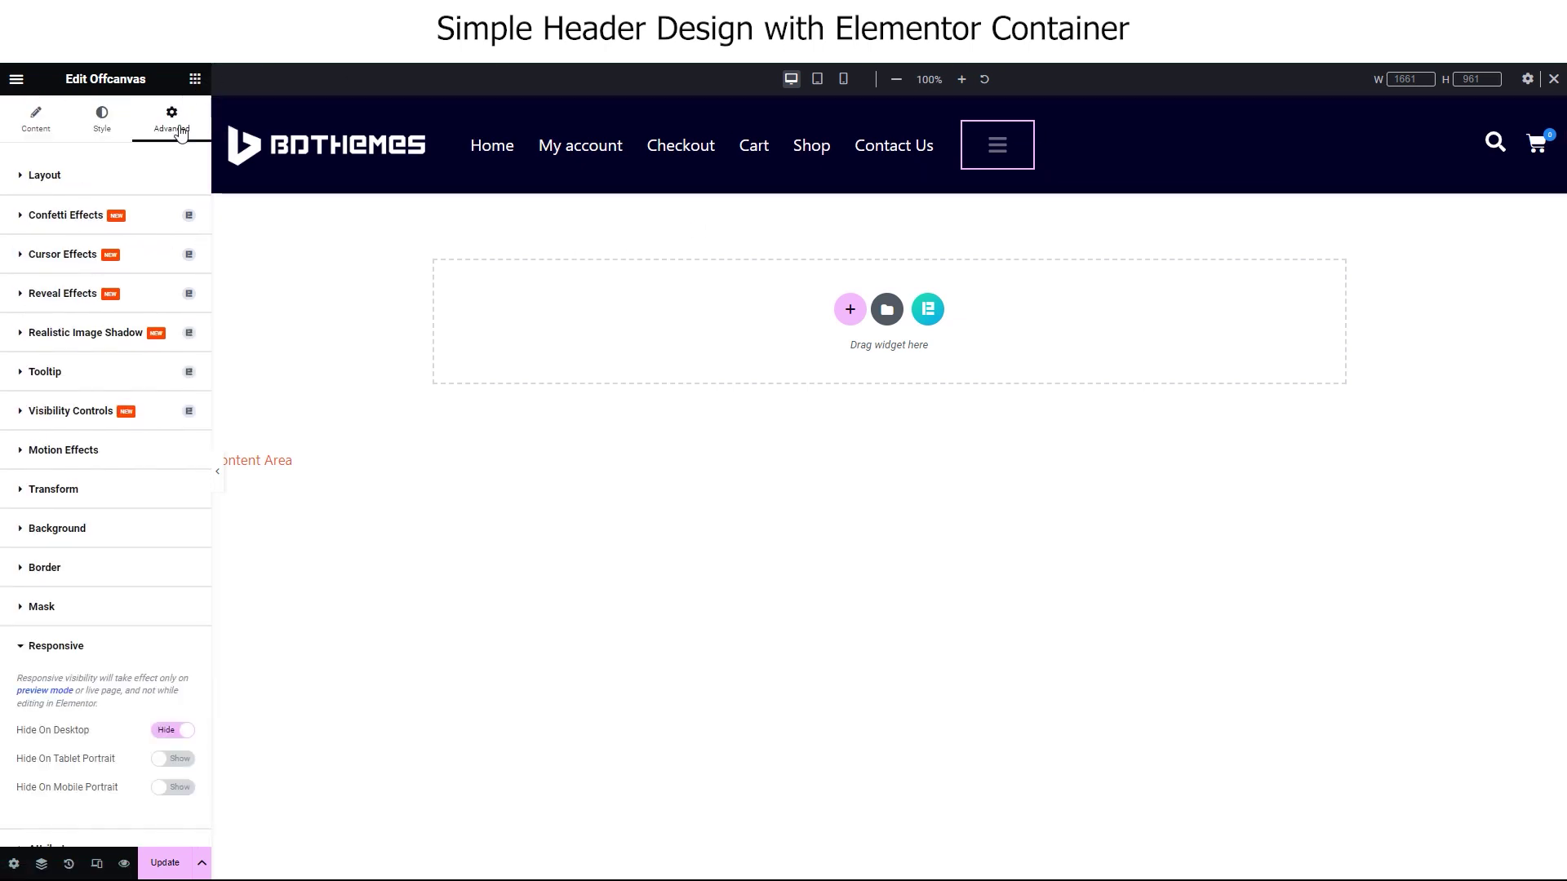
Add an Image widget to the logo container and set the container Direction to Row.
left_click(195, 78)
left_click_drag(151, 722, 392, 149)
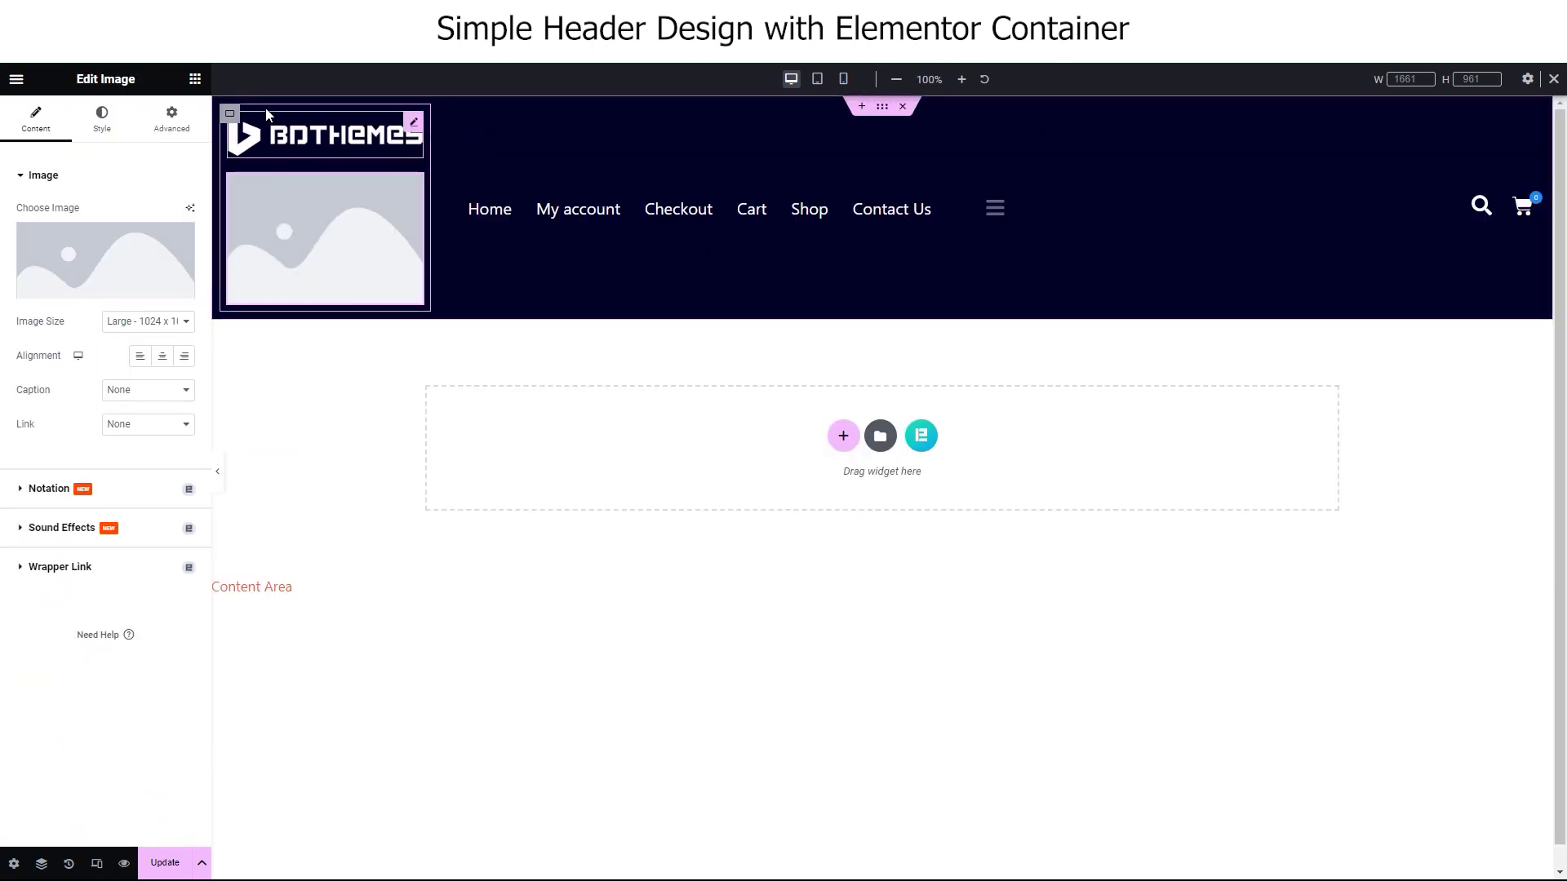
left_click(228, 116)
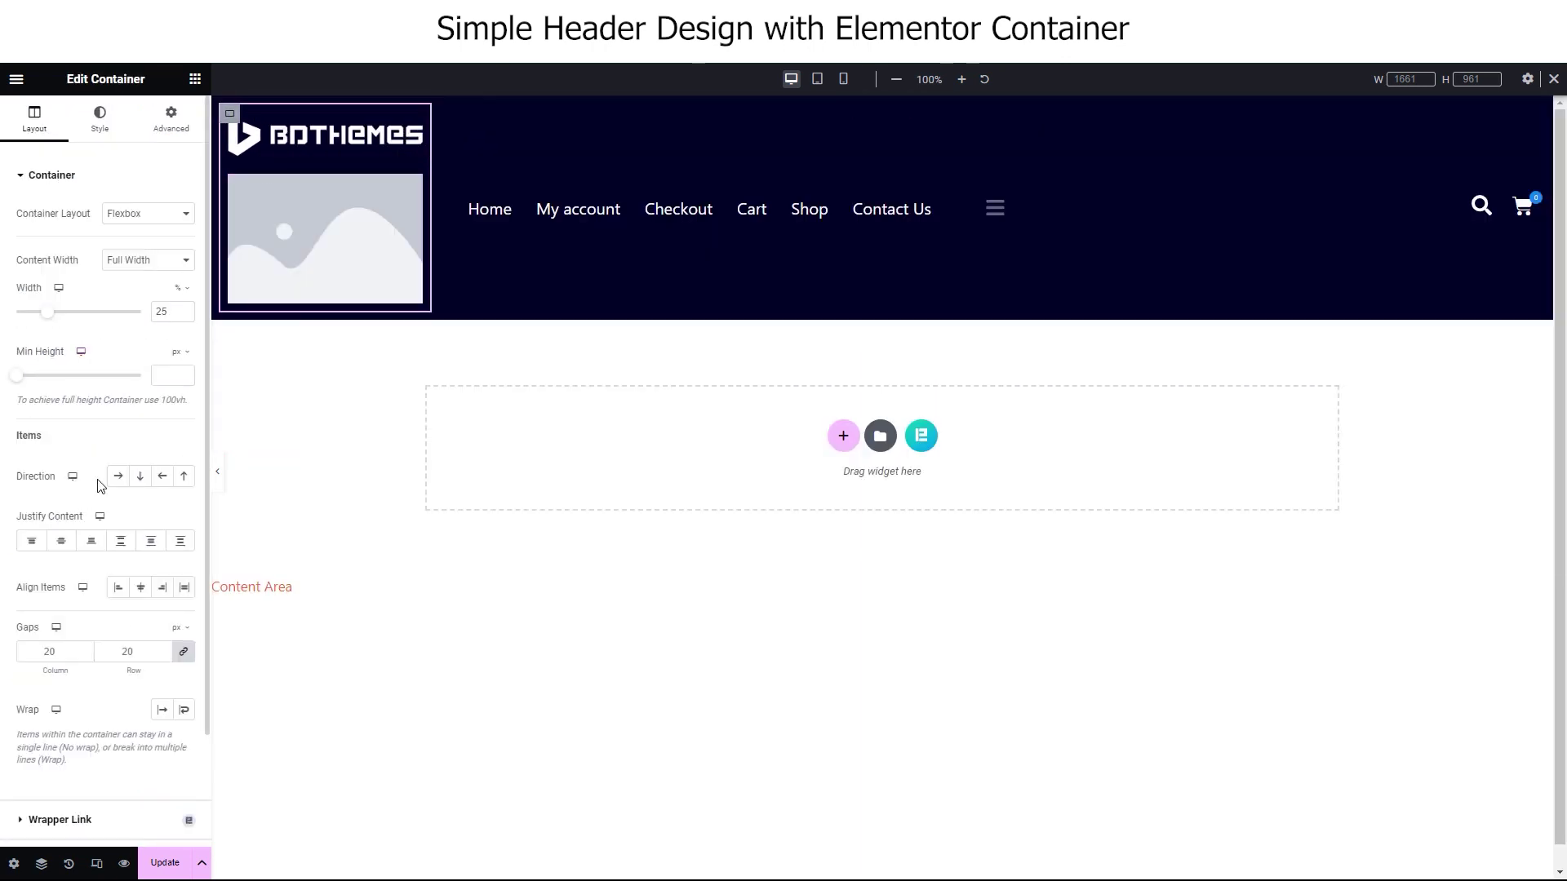
left_click(118, 475)
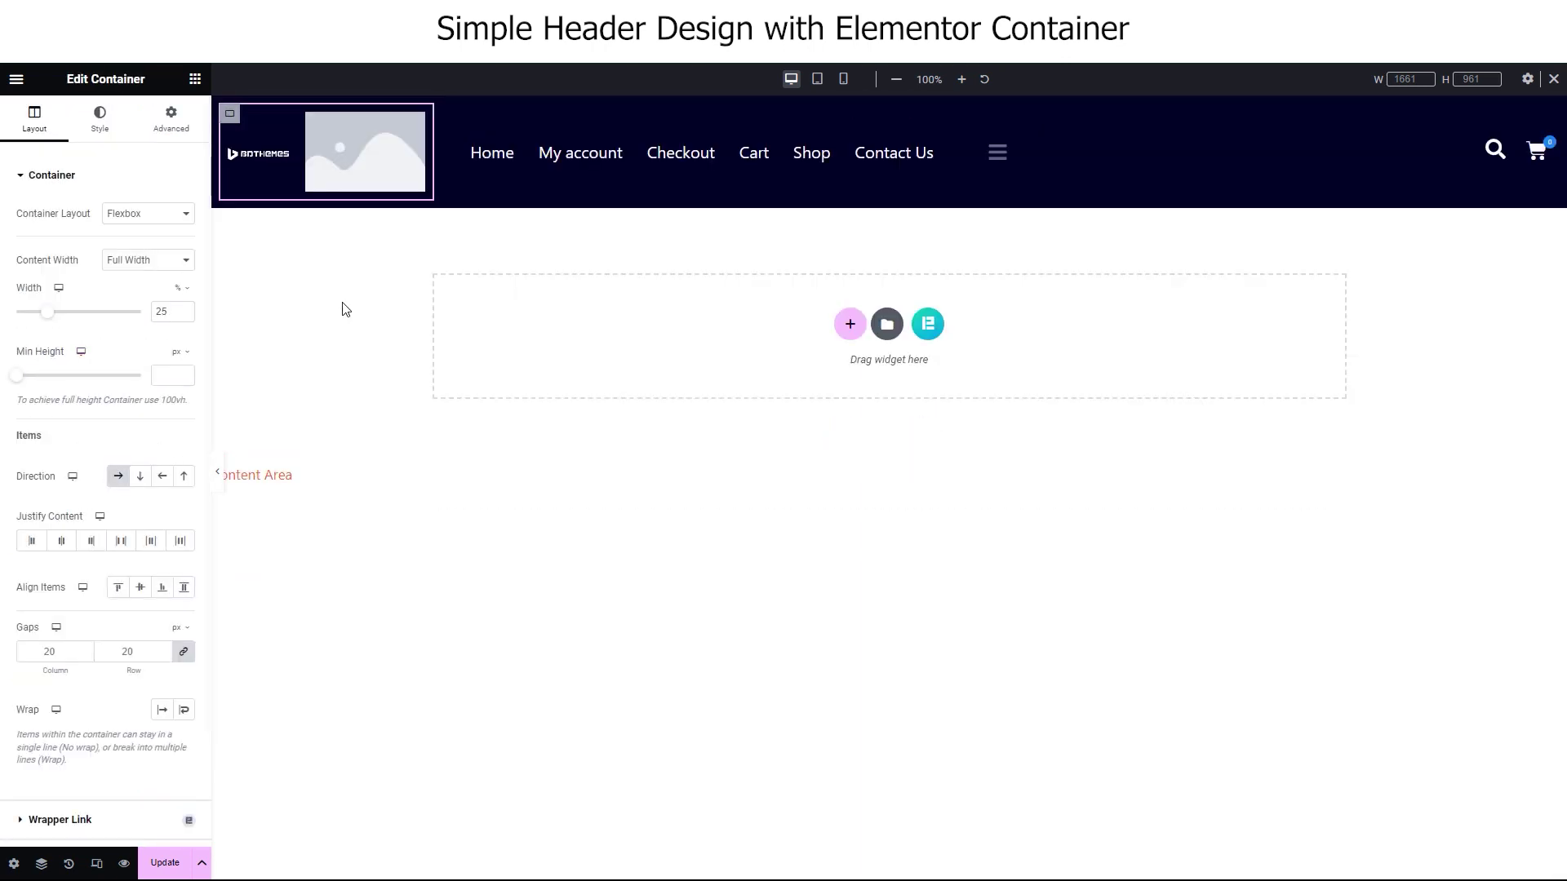
Set the image to the 'b' logo icon from the Media Library with Inline (auto) width.
left_click(345, 154)
left_click(19, 290)
left_click(255, 277)
left_click(1522, 834)
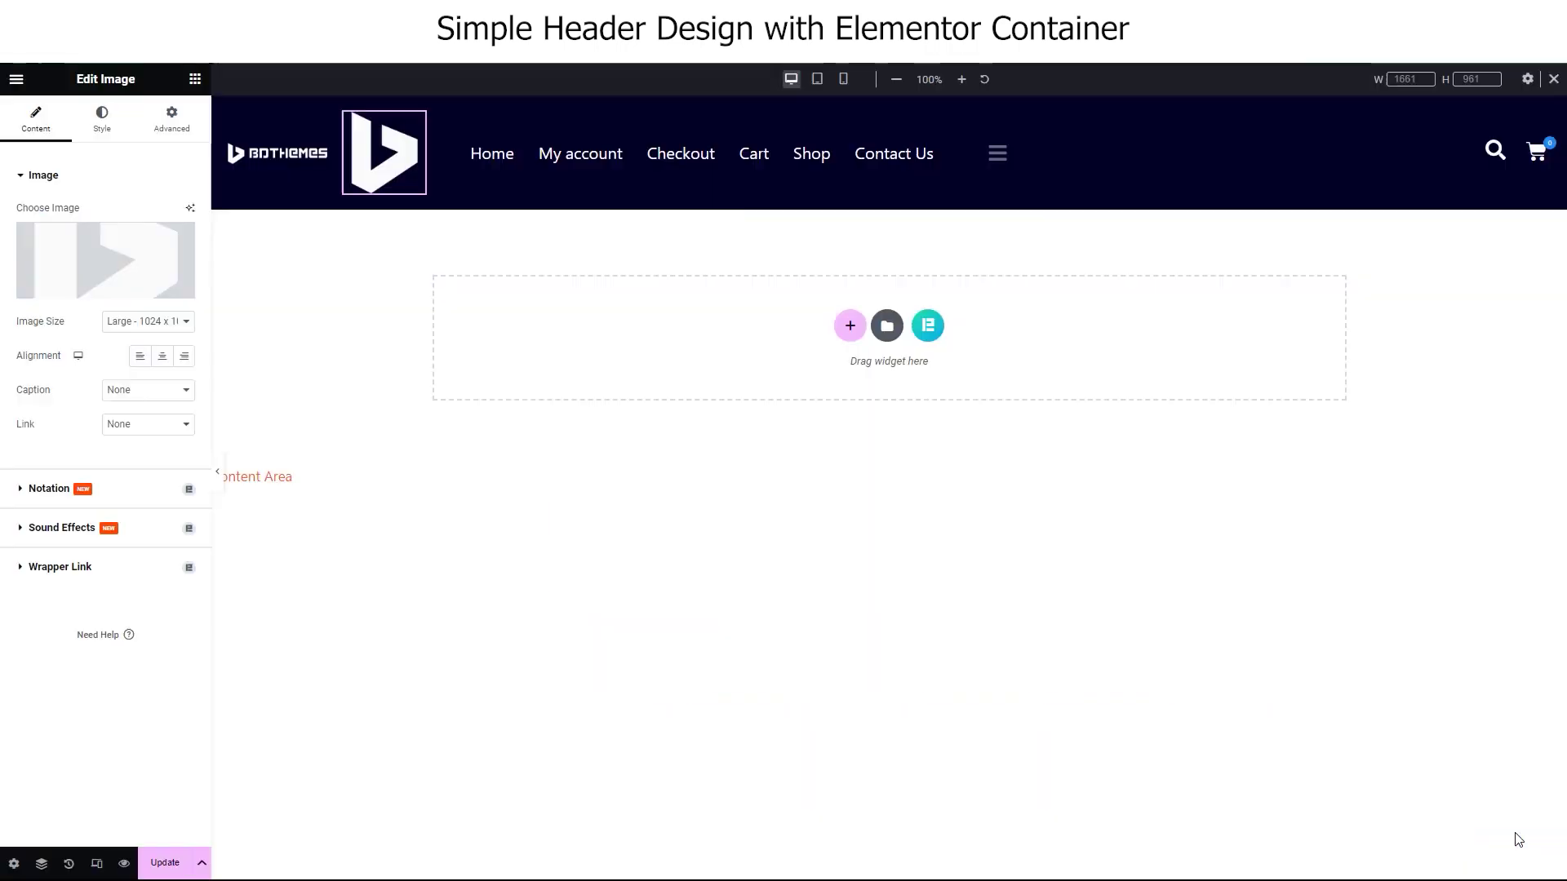
left_click(157, 122)
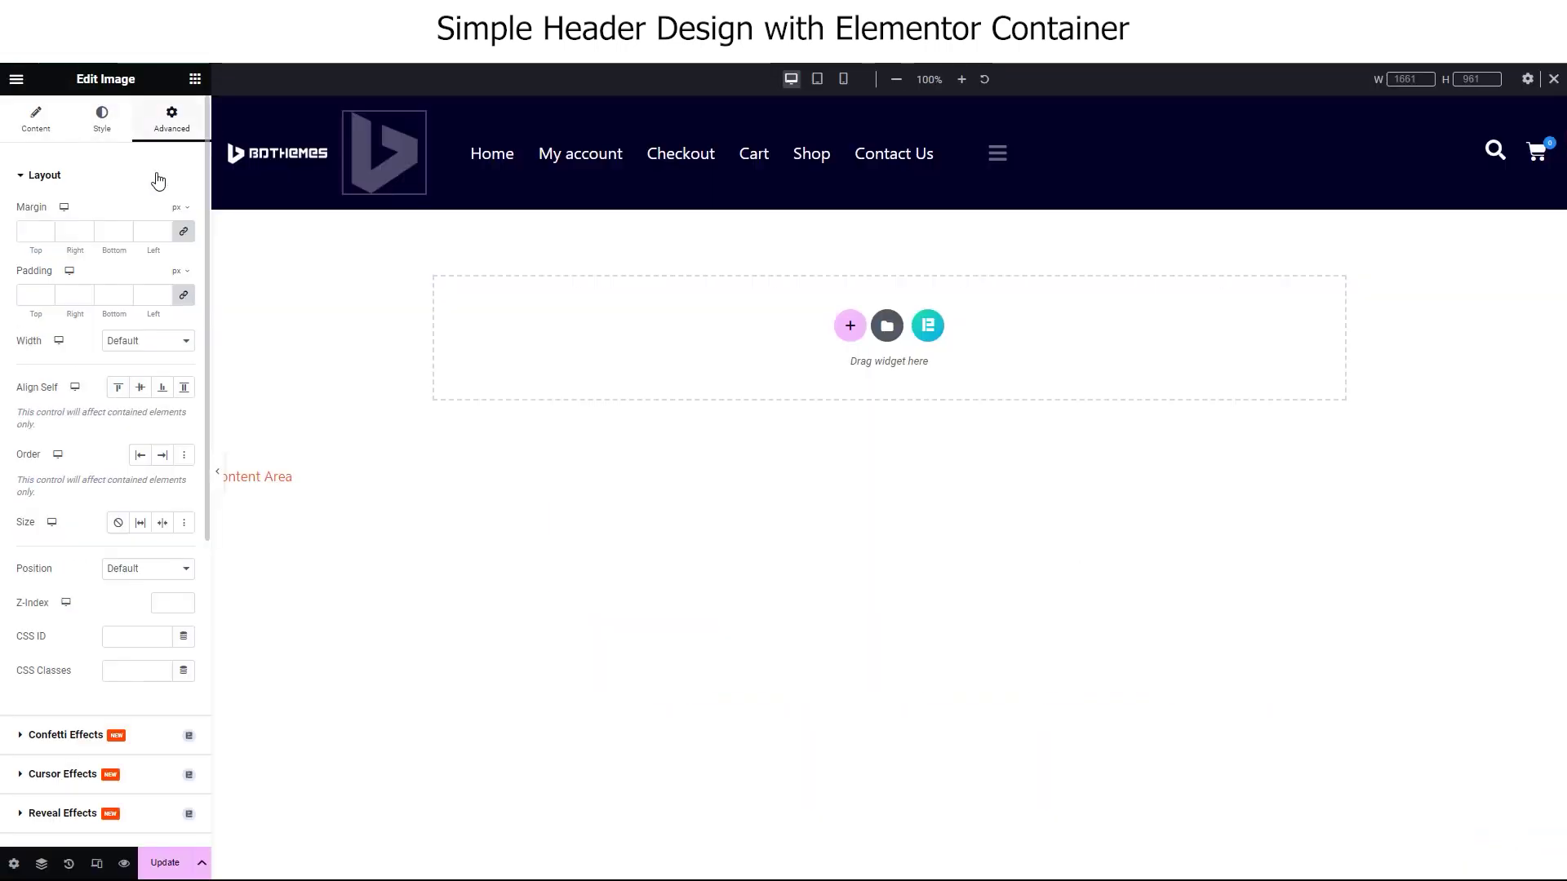
left_click(159, 342)
left_click(147, 380)
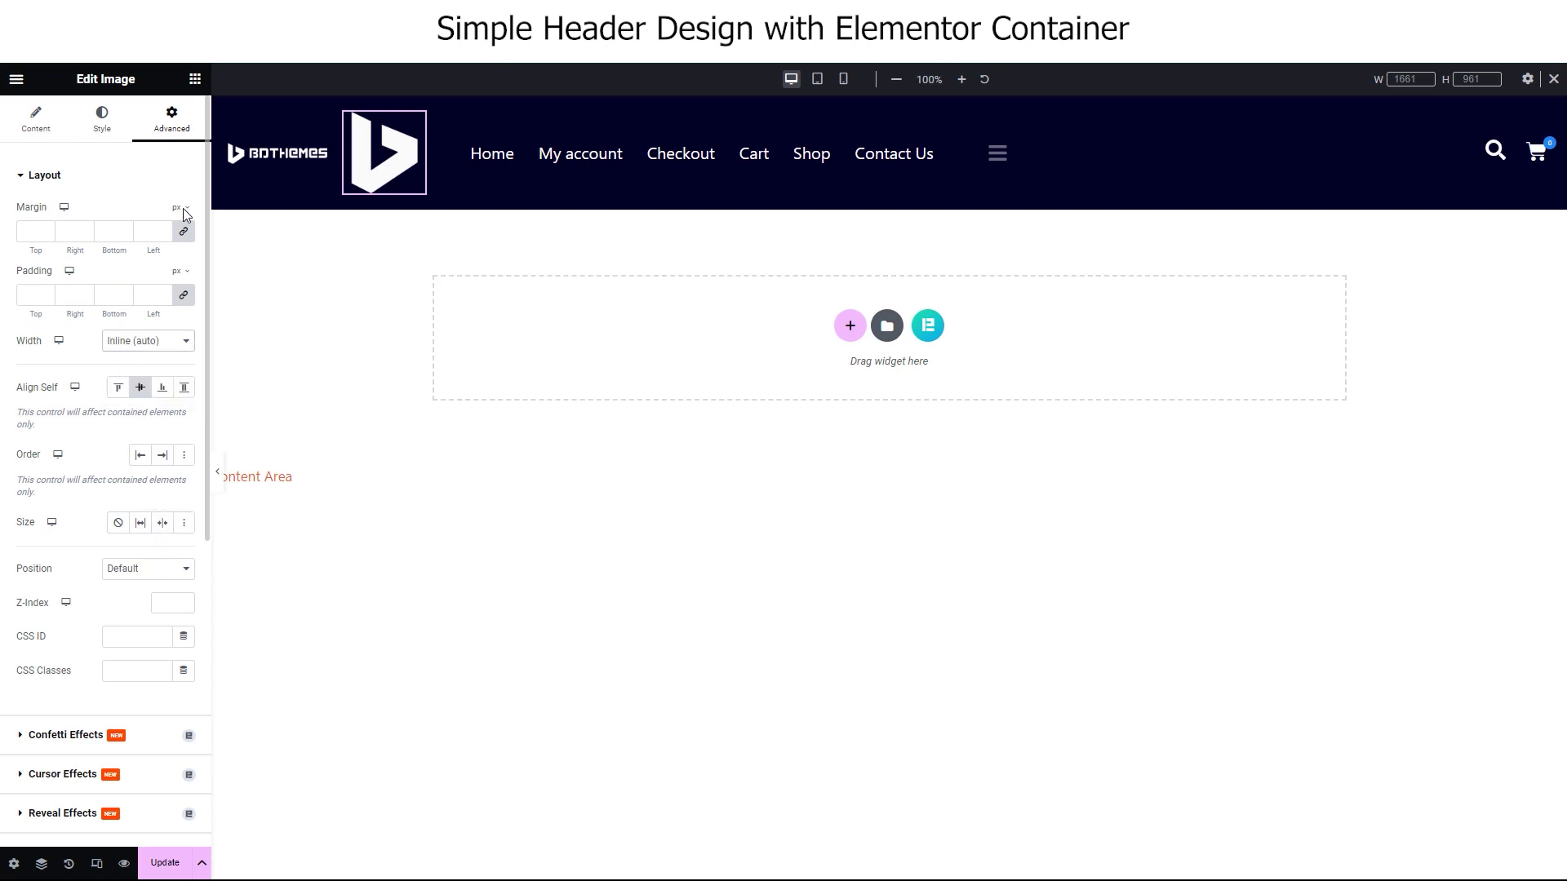
Hide the large logo image on desktop and tablet in its Responsive settings.
left_click(26, 114)
left_click(277, 153)
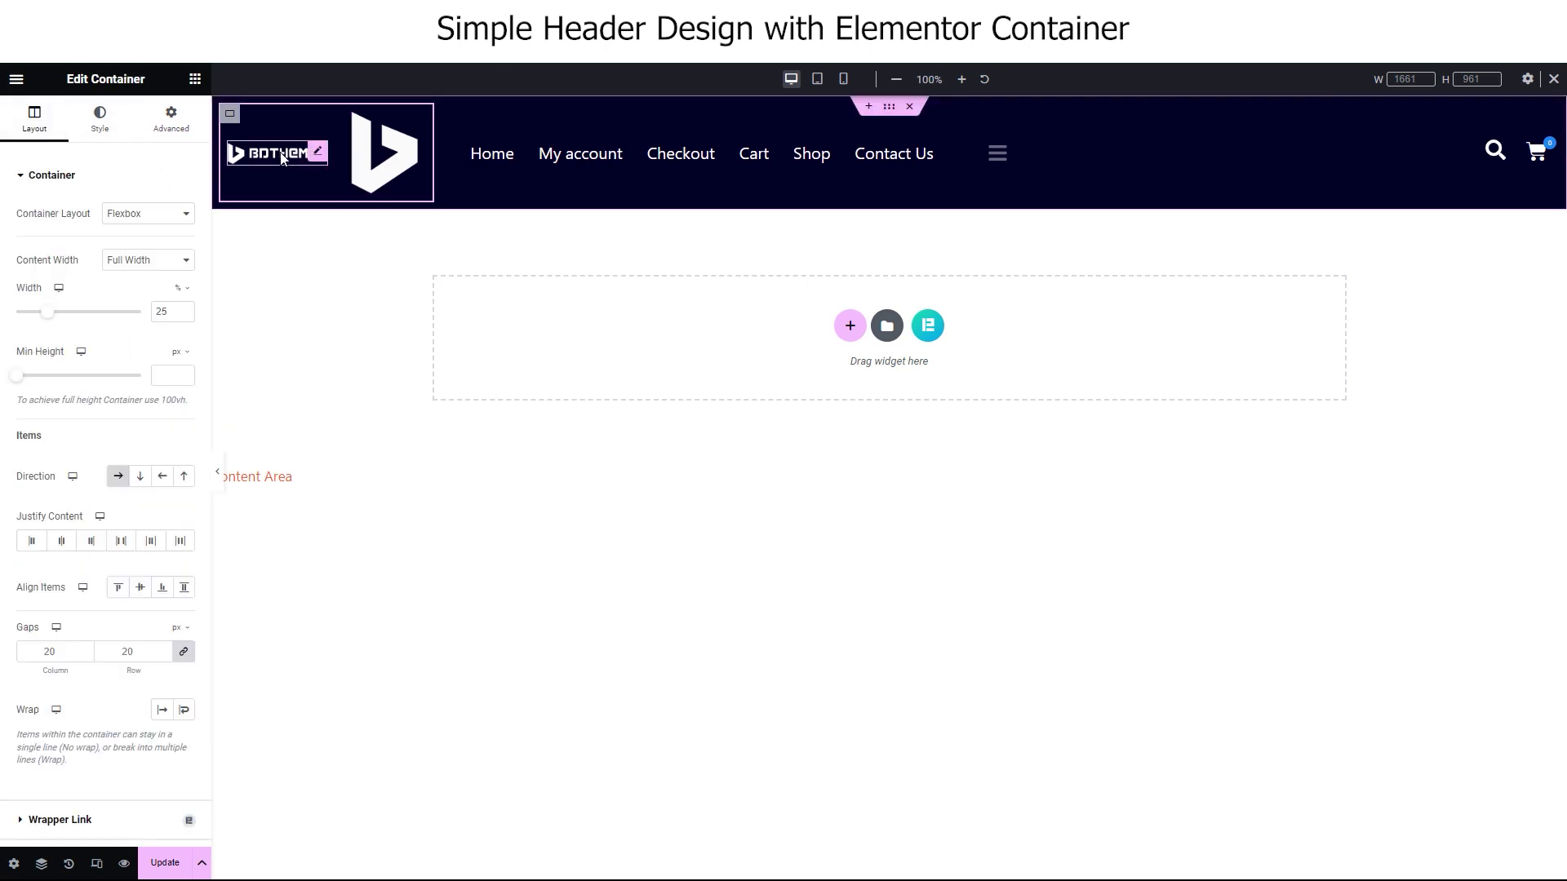
left_click(171, 120)
scroll(133, 516, "down", 6)
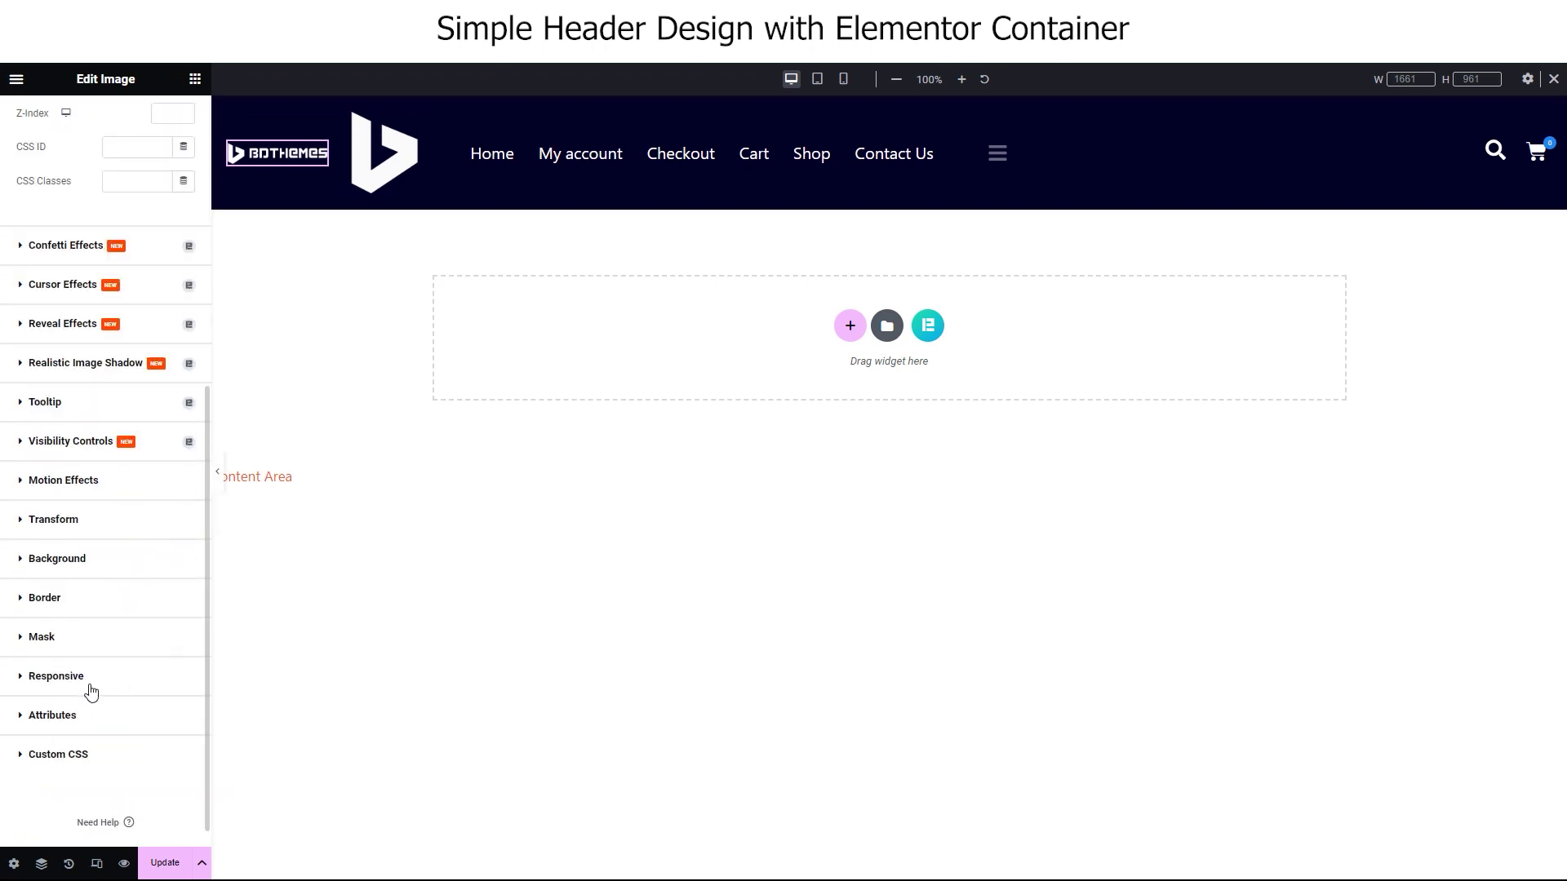
left_click(90, 690)
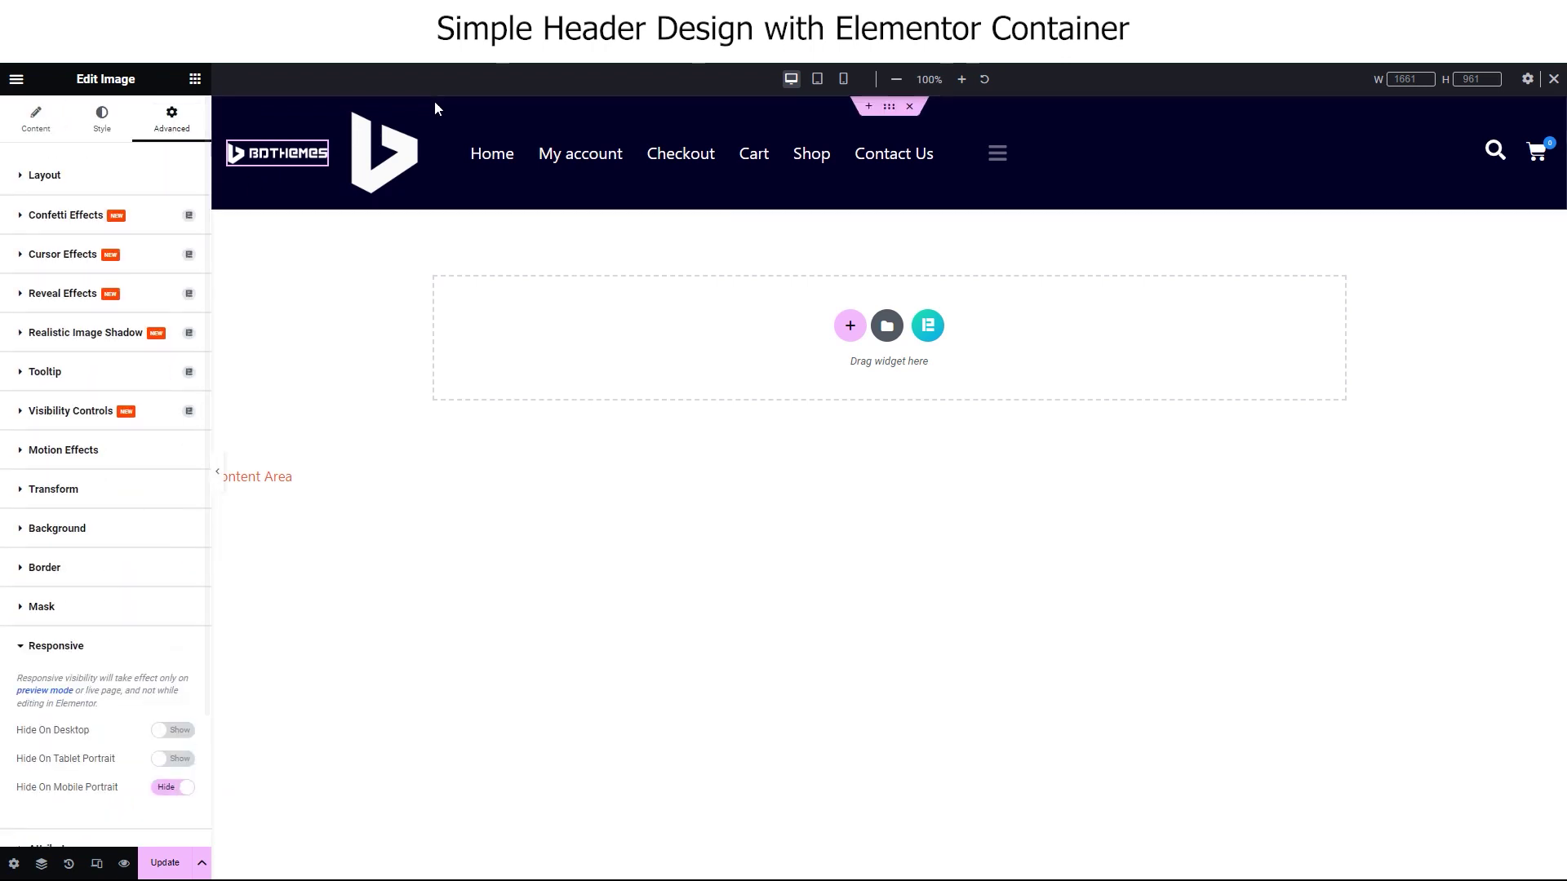
left_click(417, 124)
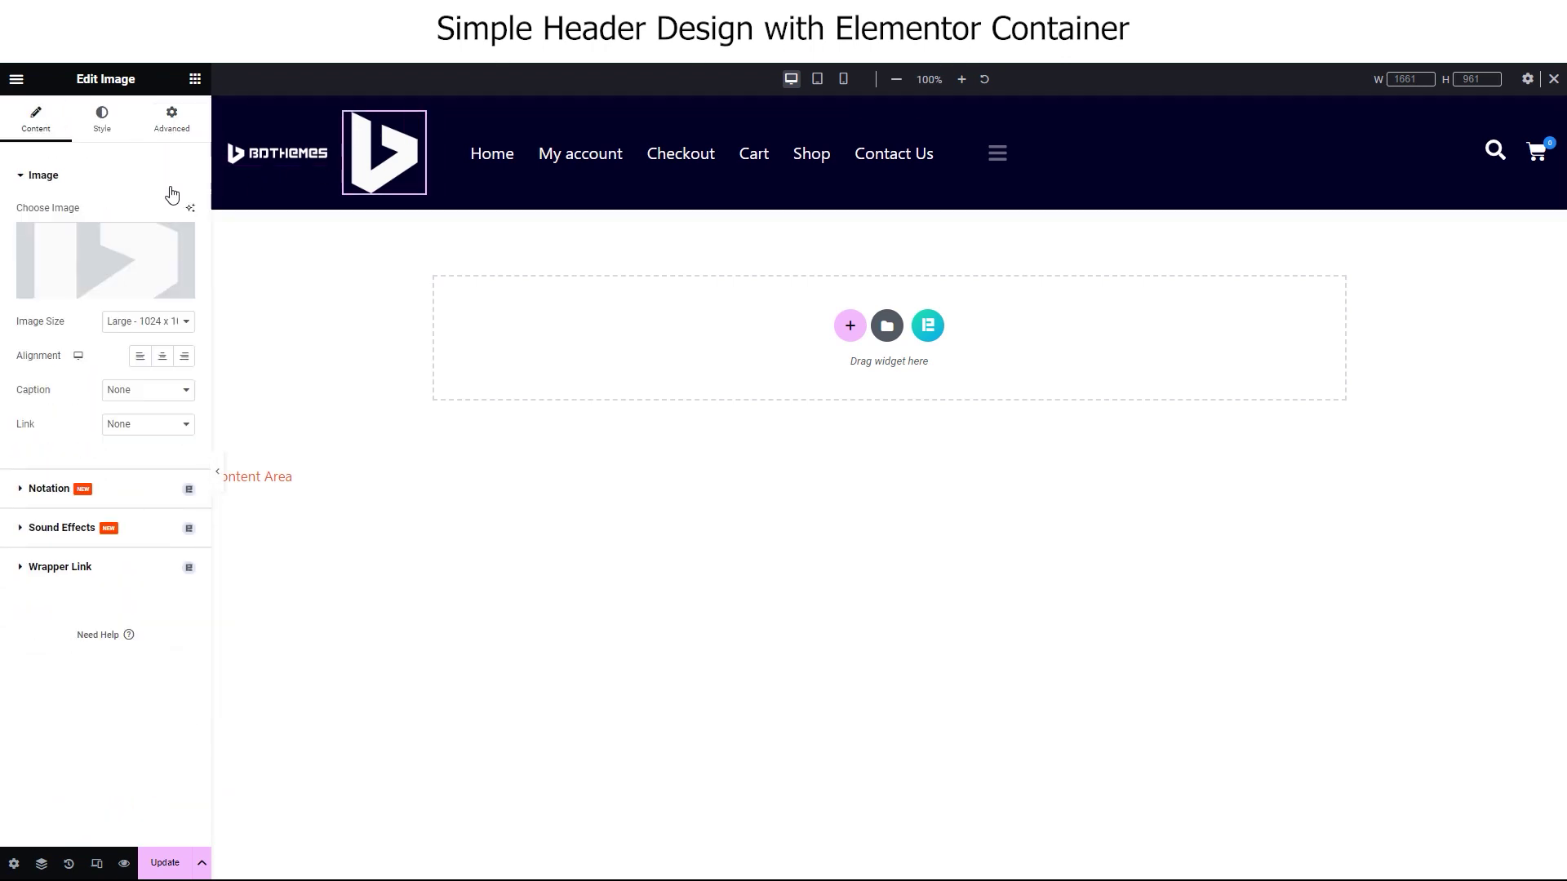
left_click(171, 117)
scroll(60, 667, "down", 4)
left_click(59, 666)
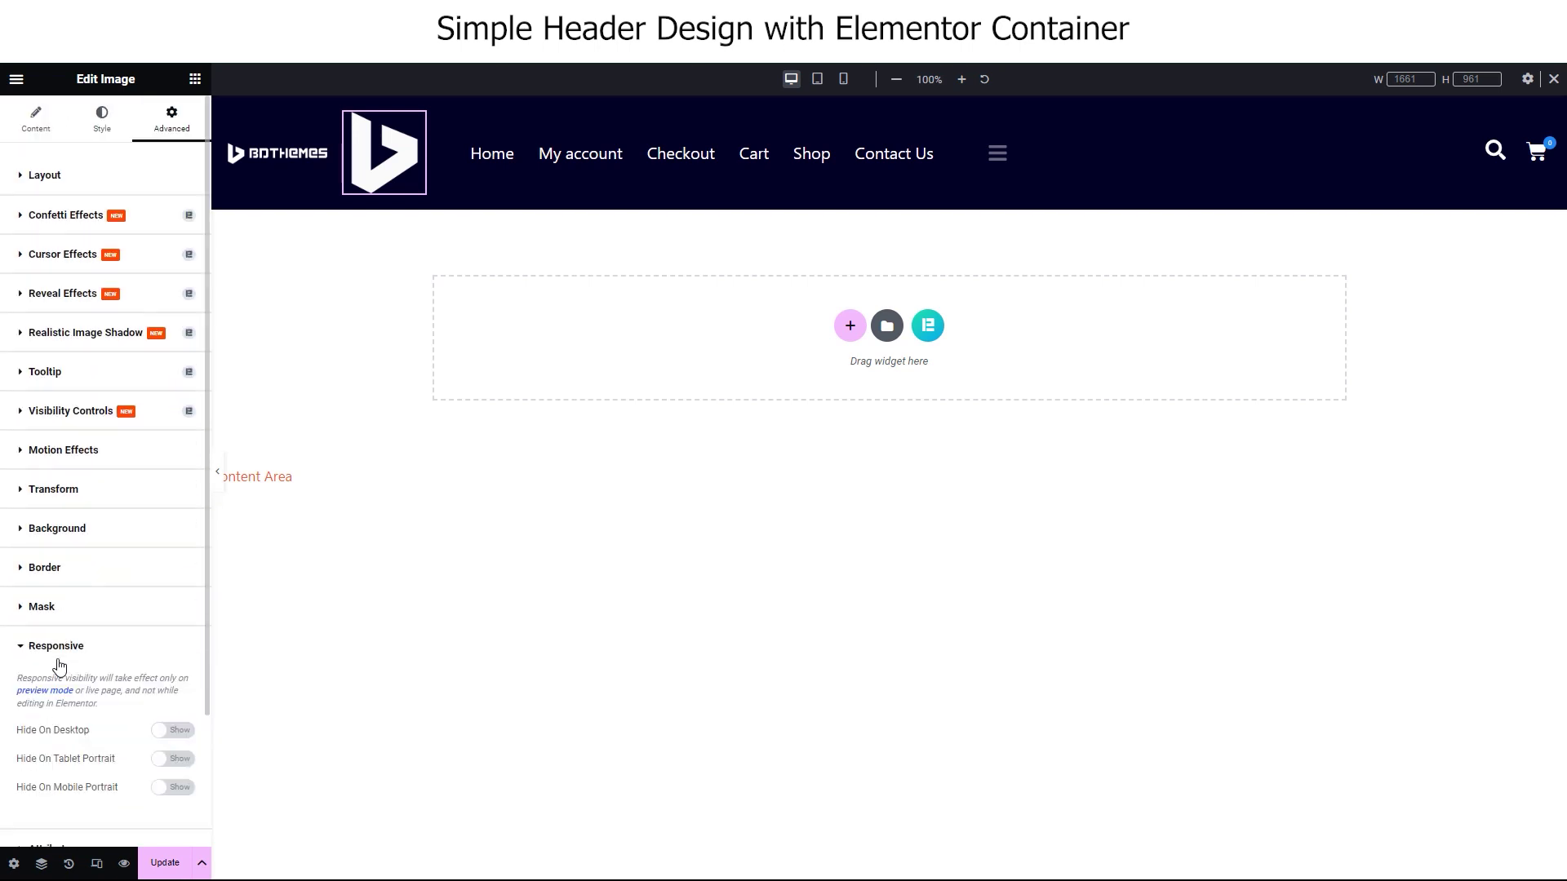
left_click(175, 731)
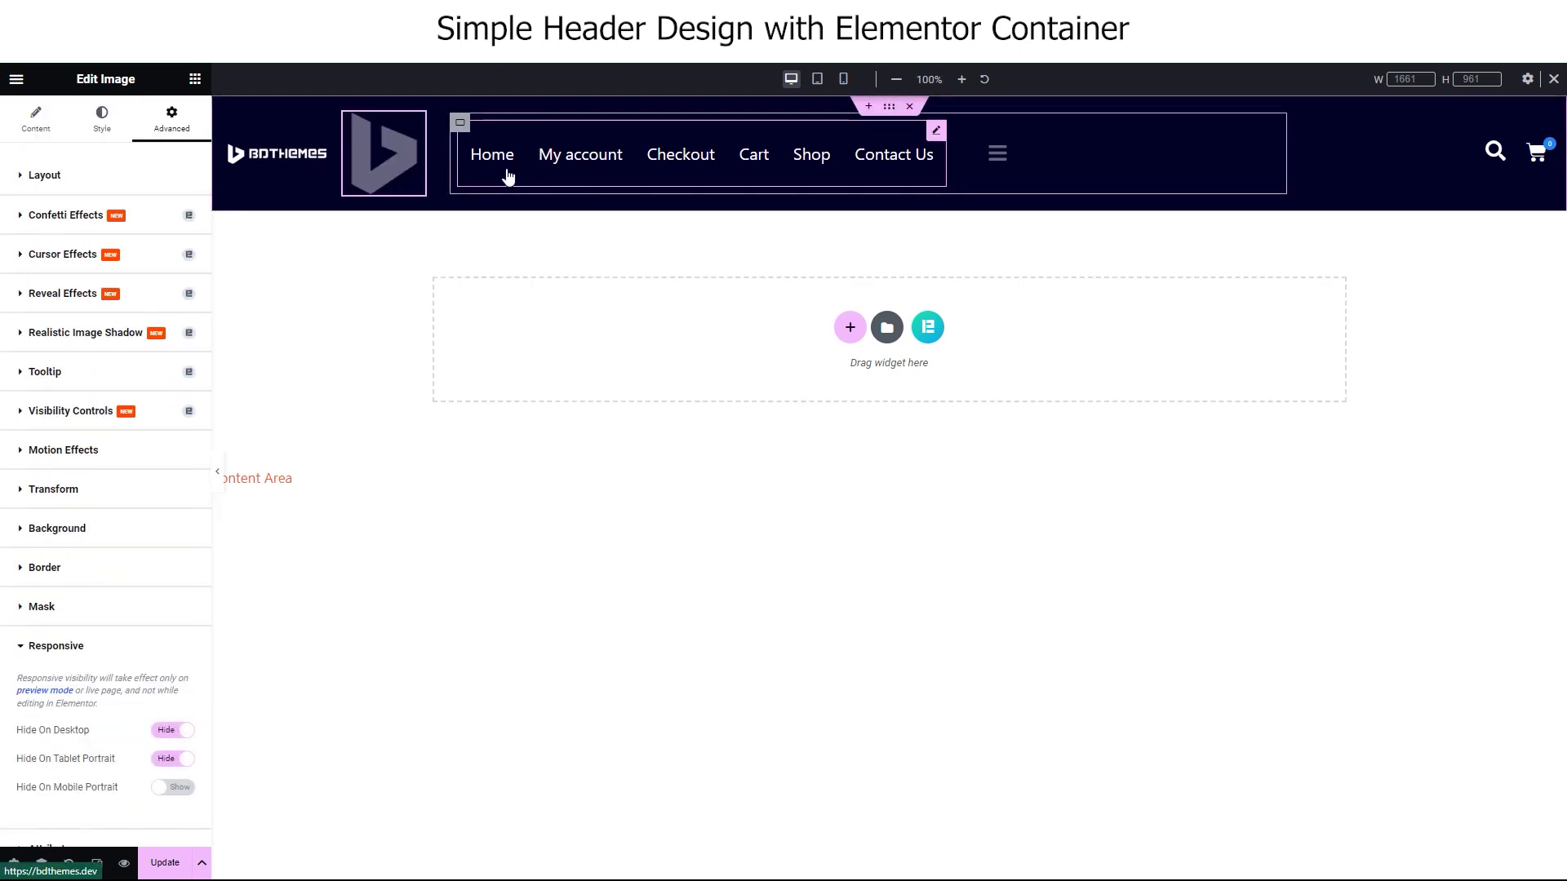
Hide the second logo image and the Offcanvas in the Navigator, checking tablet and desktop previews.
left_click(41, 864)
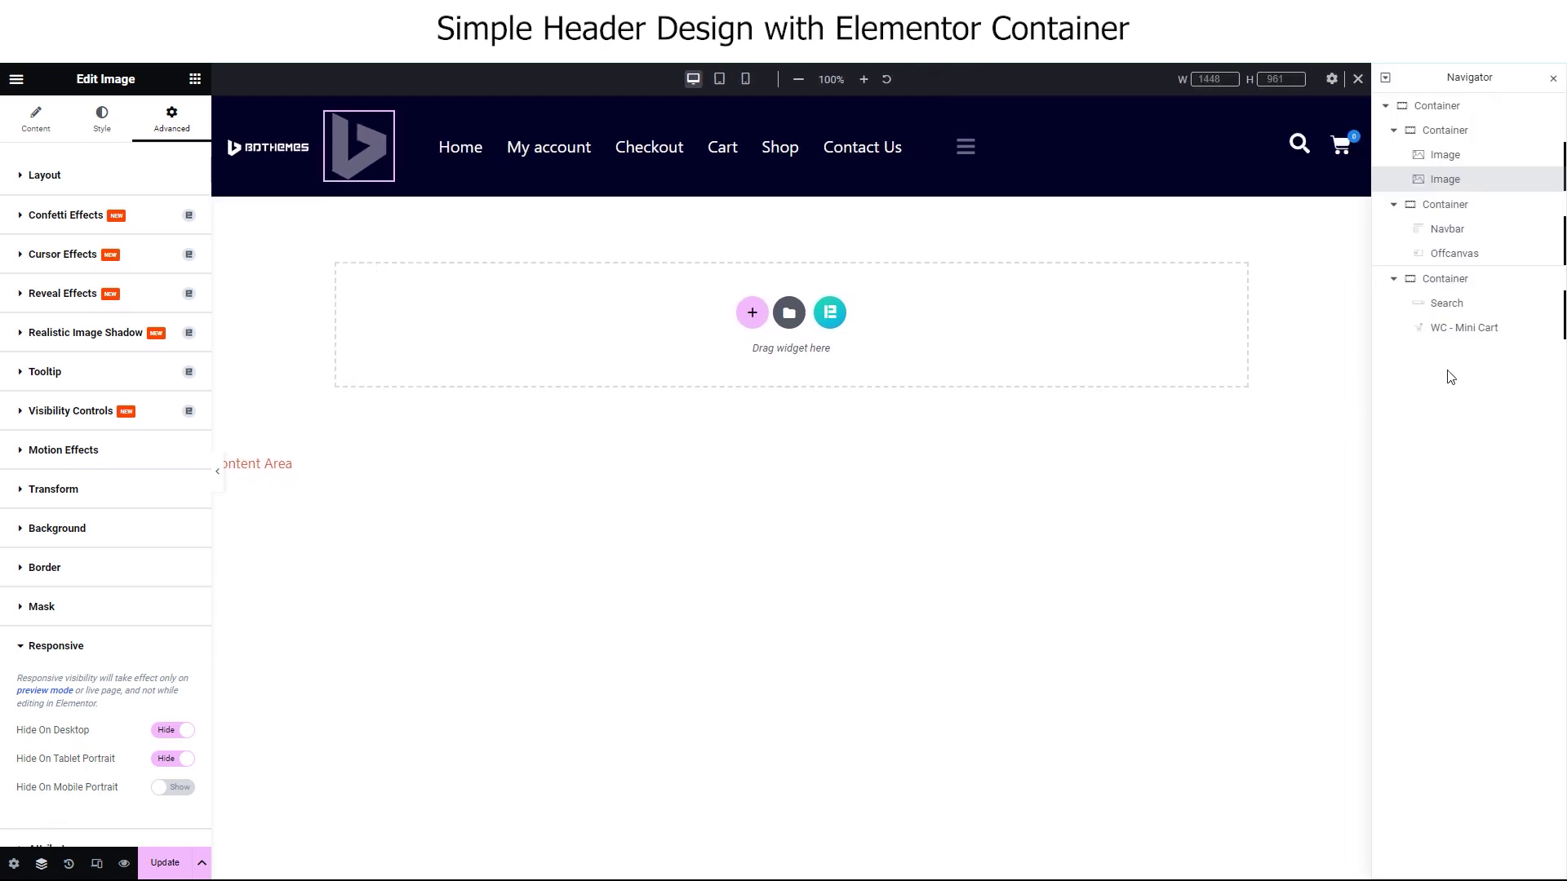
left_click(1548, 179)
left_click(1548, 253)
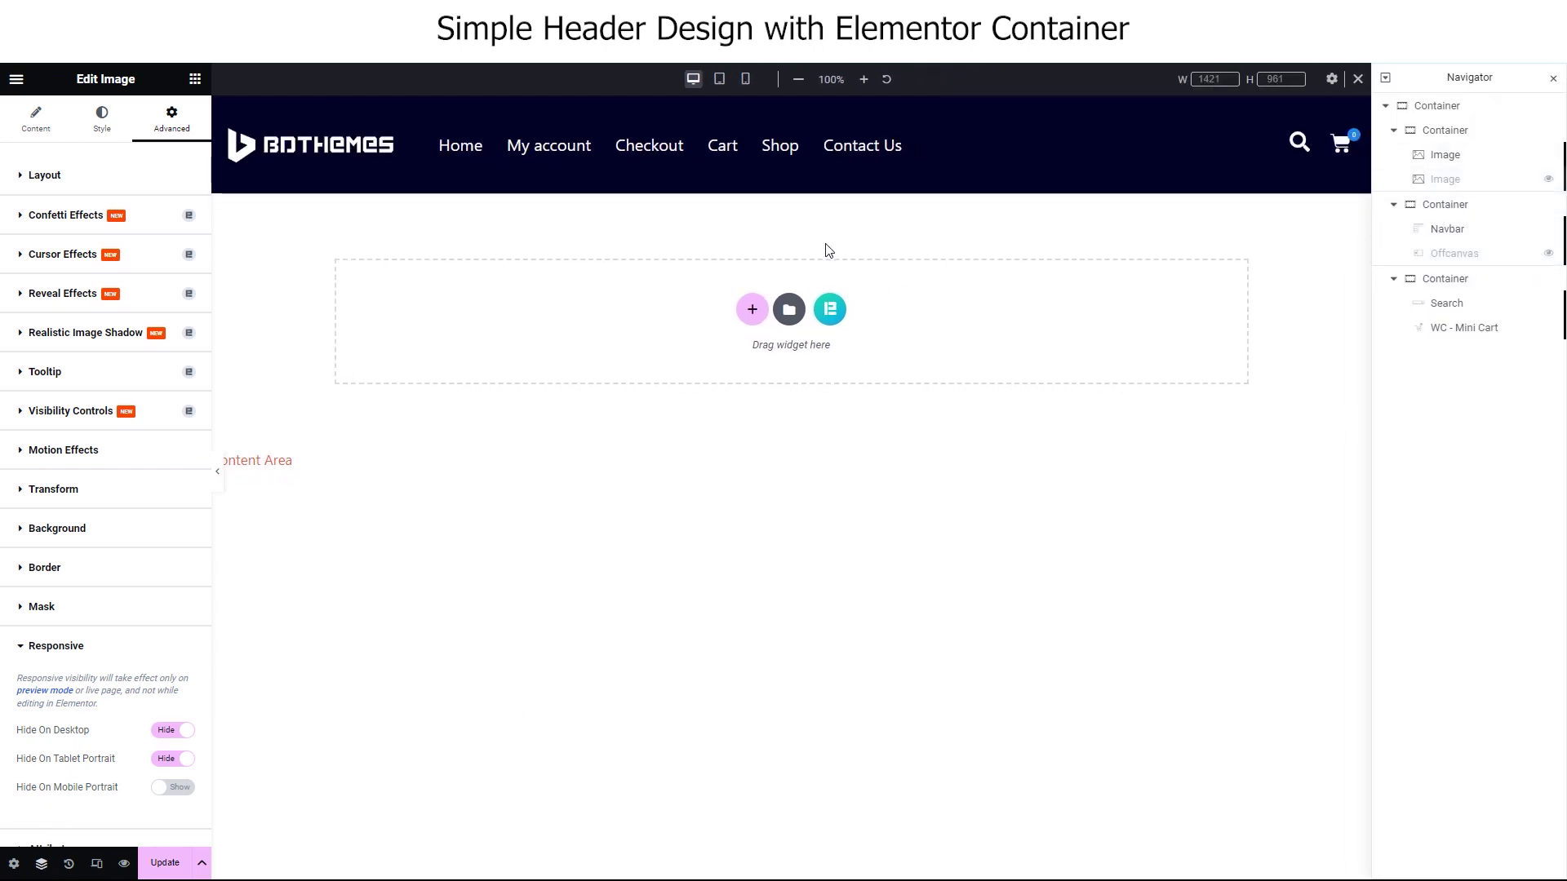
left_click(719, 78)
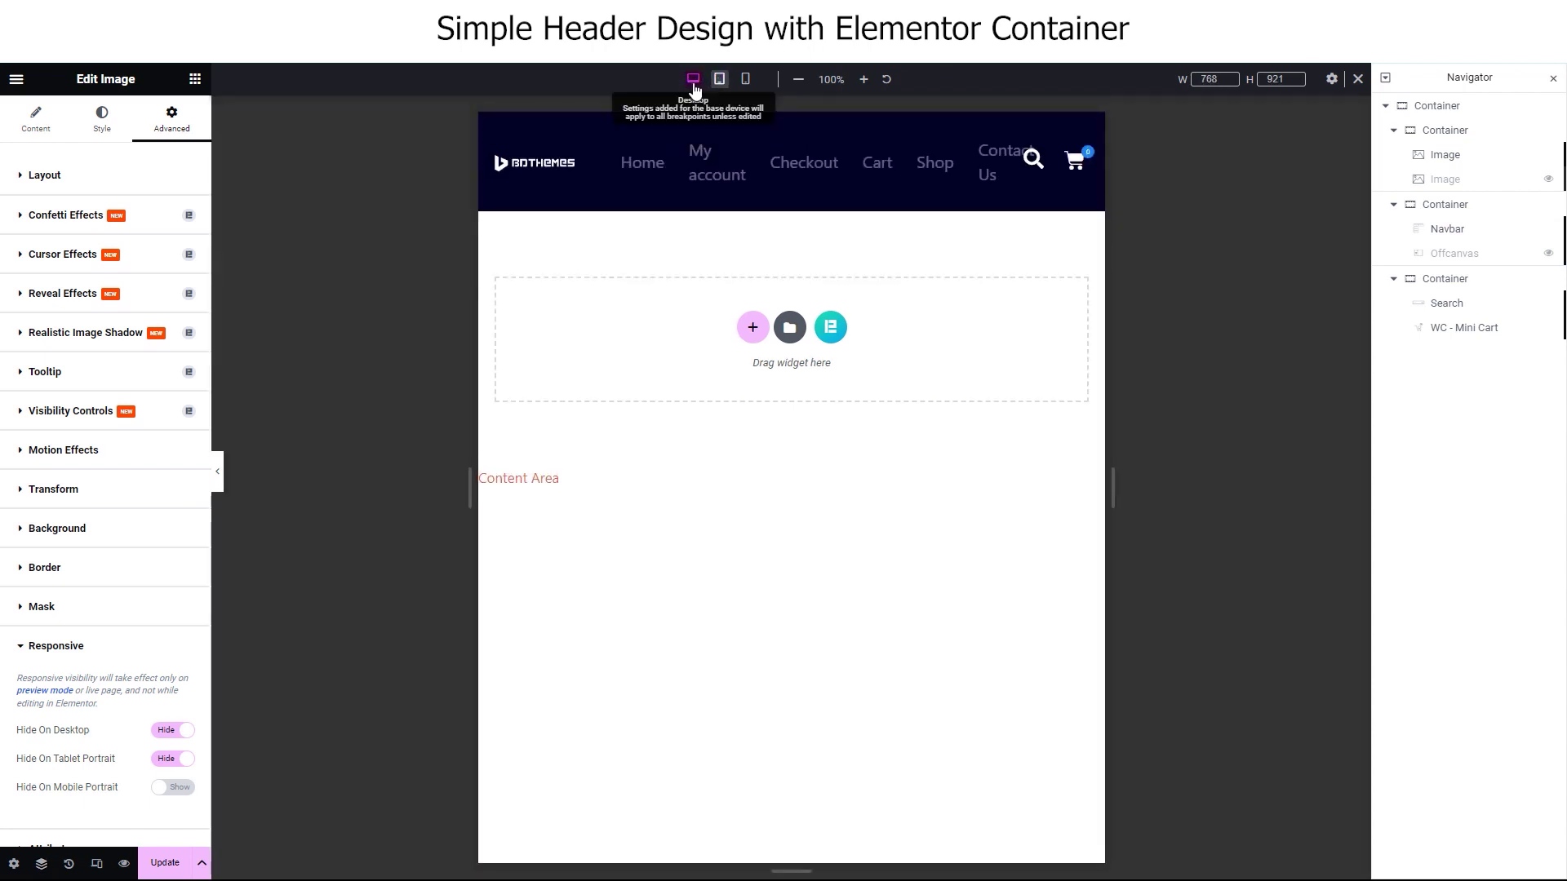
left_click(693, 79)
left_click(1554, 80)
Centre the menu items in the navigation container with Justify Center.
left_click(886, 111)
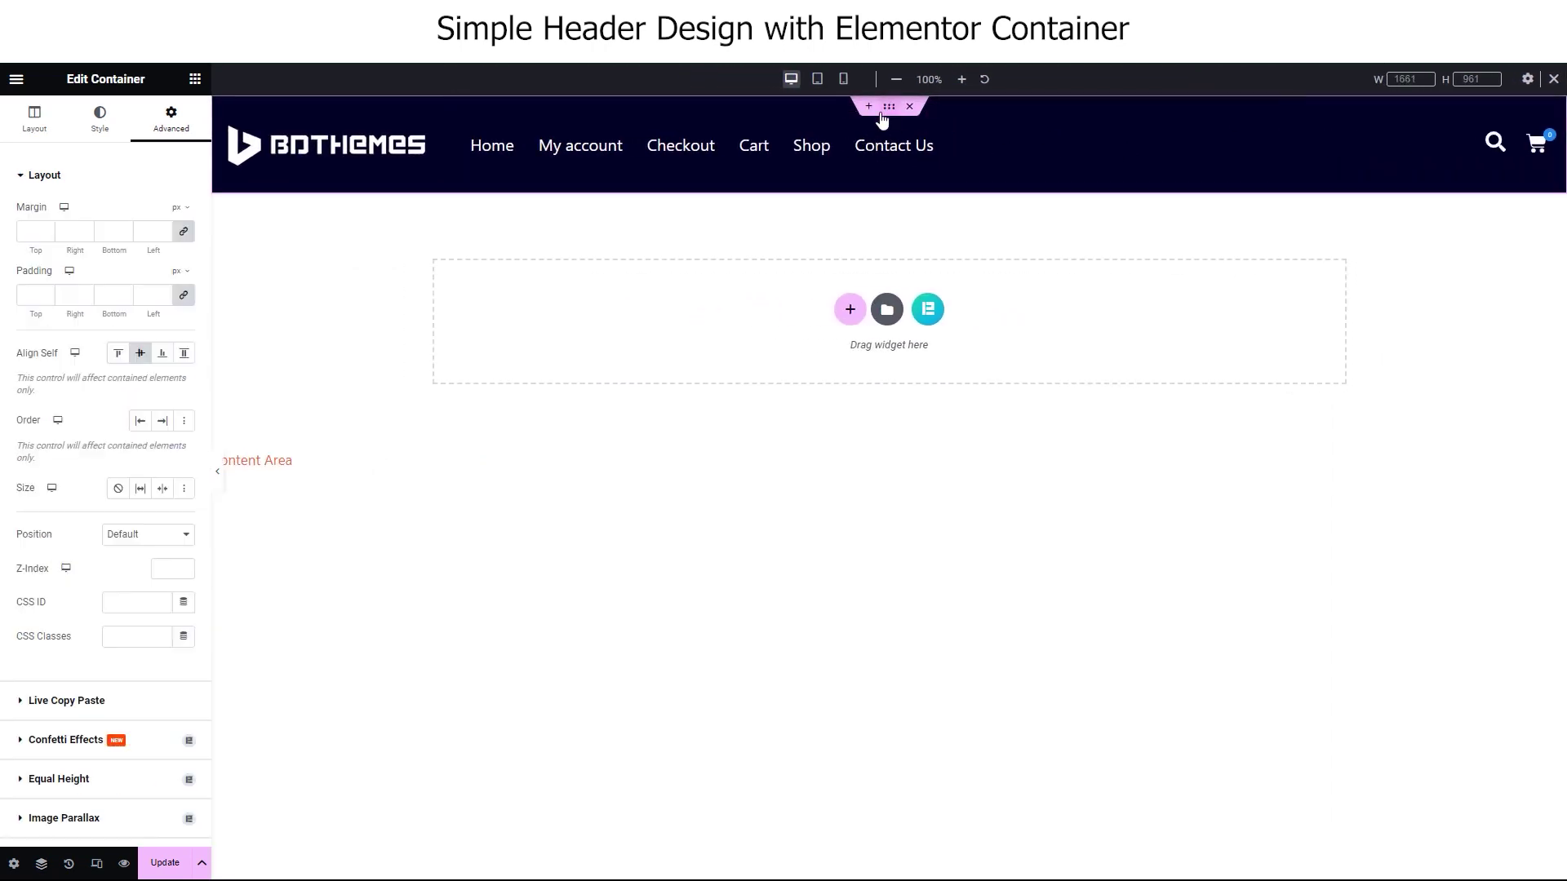
left_click(457, 115)
left_click(39, 140)
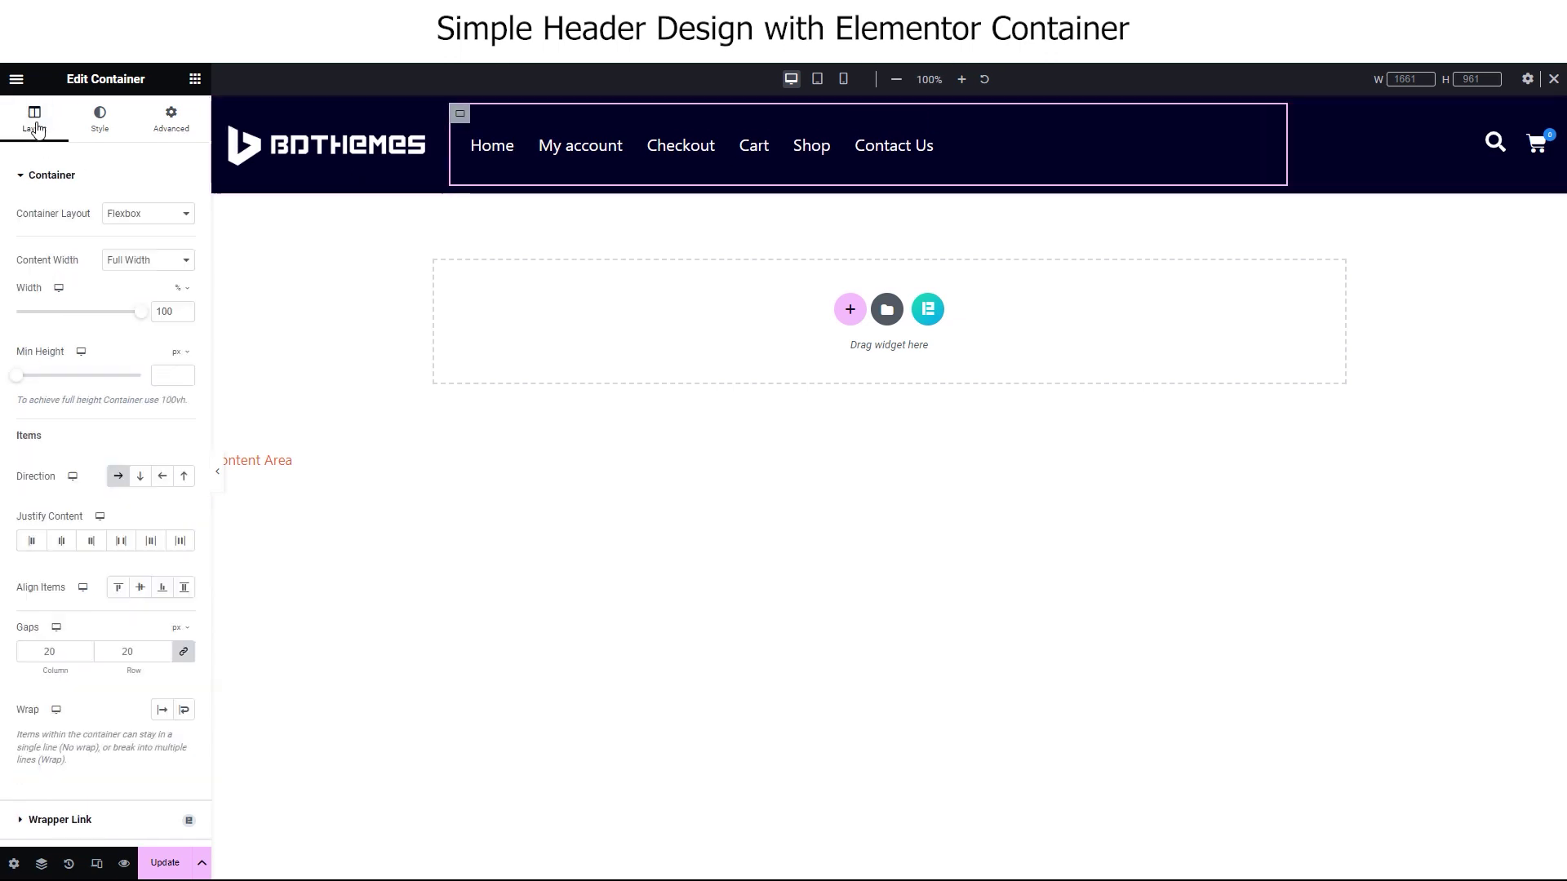
left_click(91, 541)
left_click(60, 541)
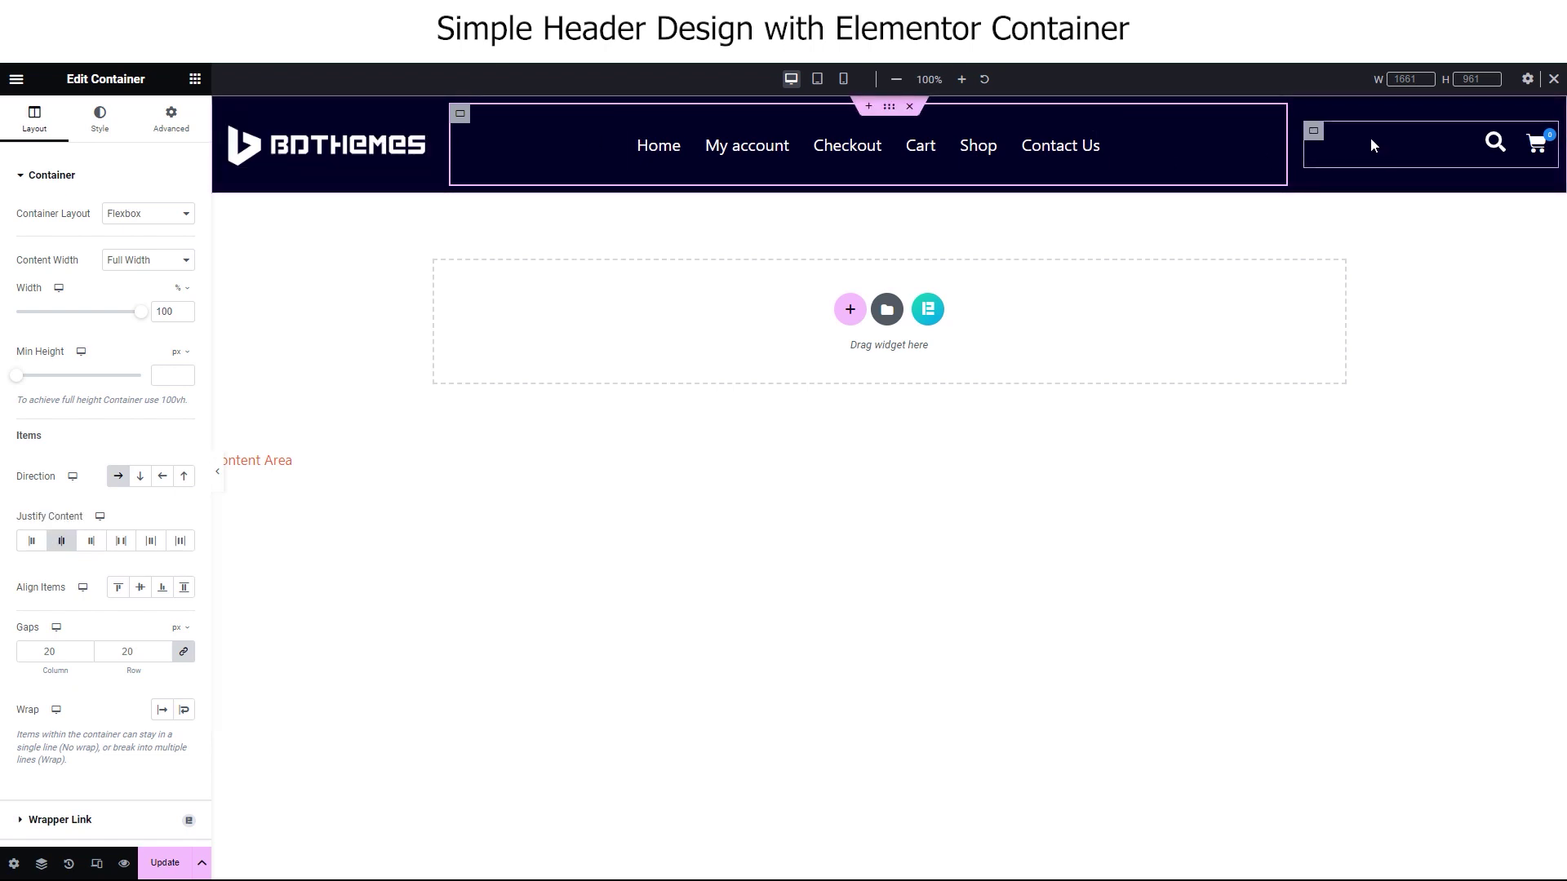
left_click(1313, 130)
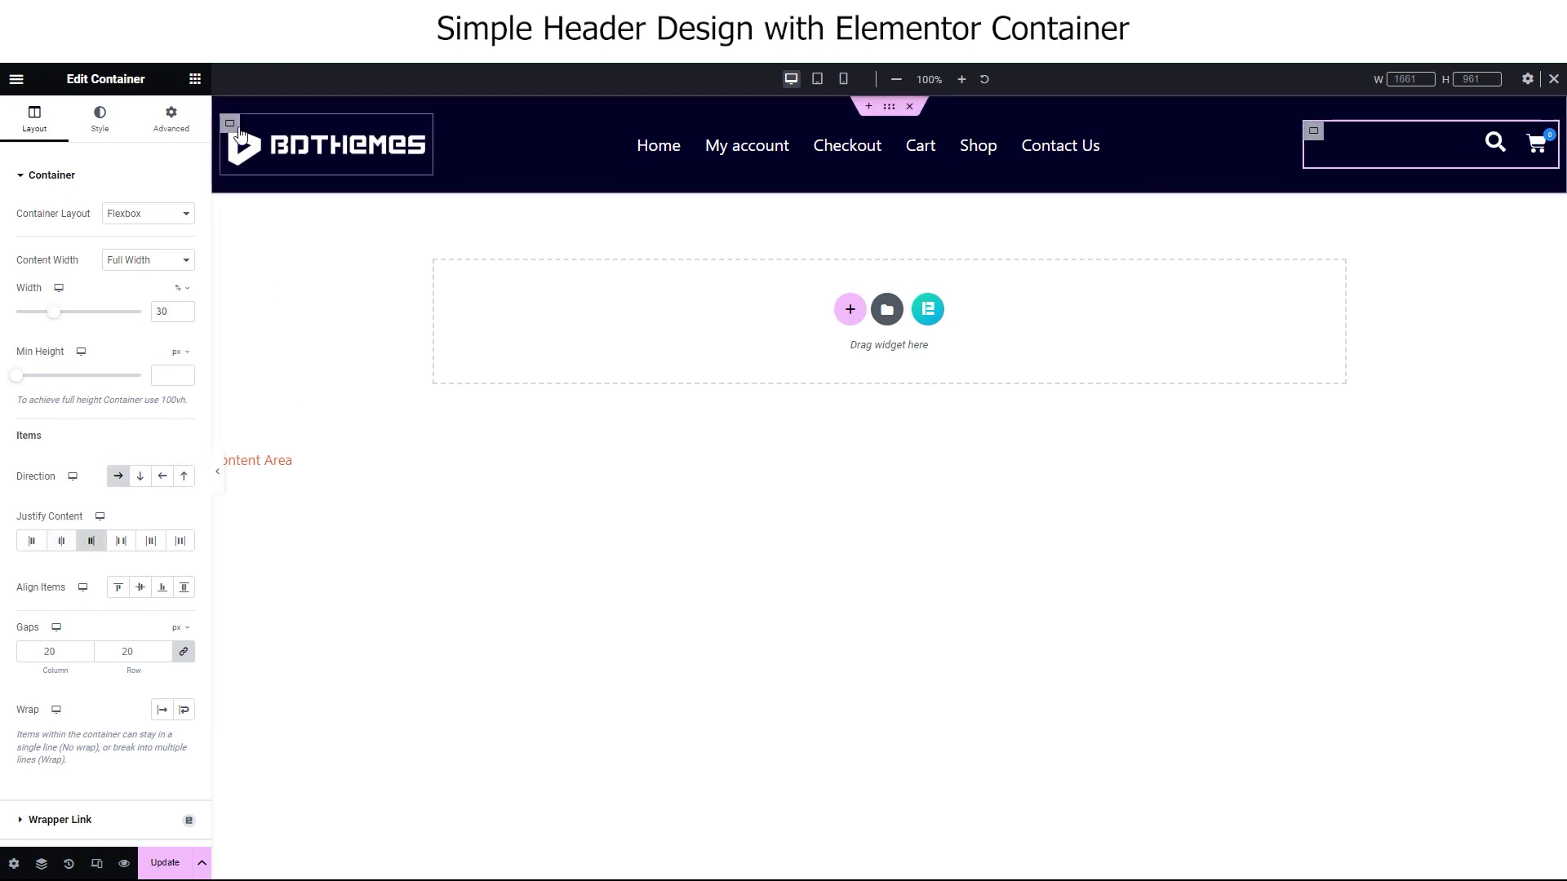
left_click(229, 123)
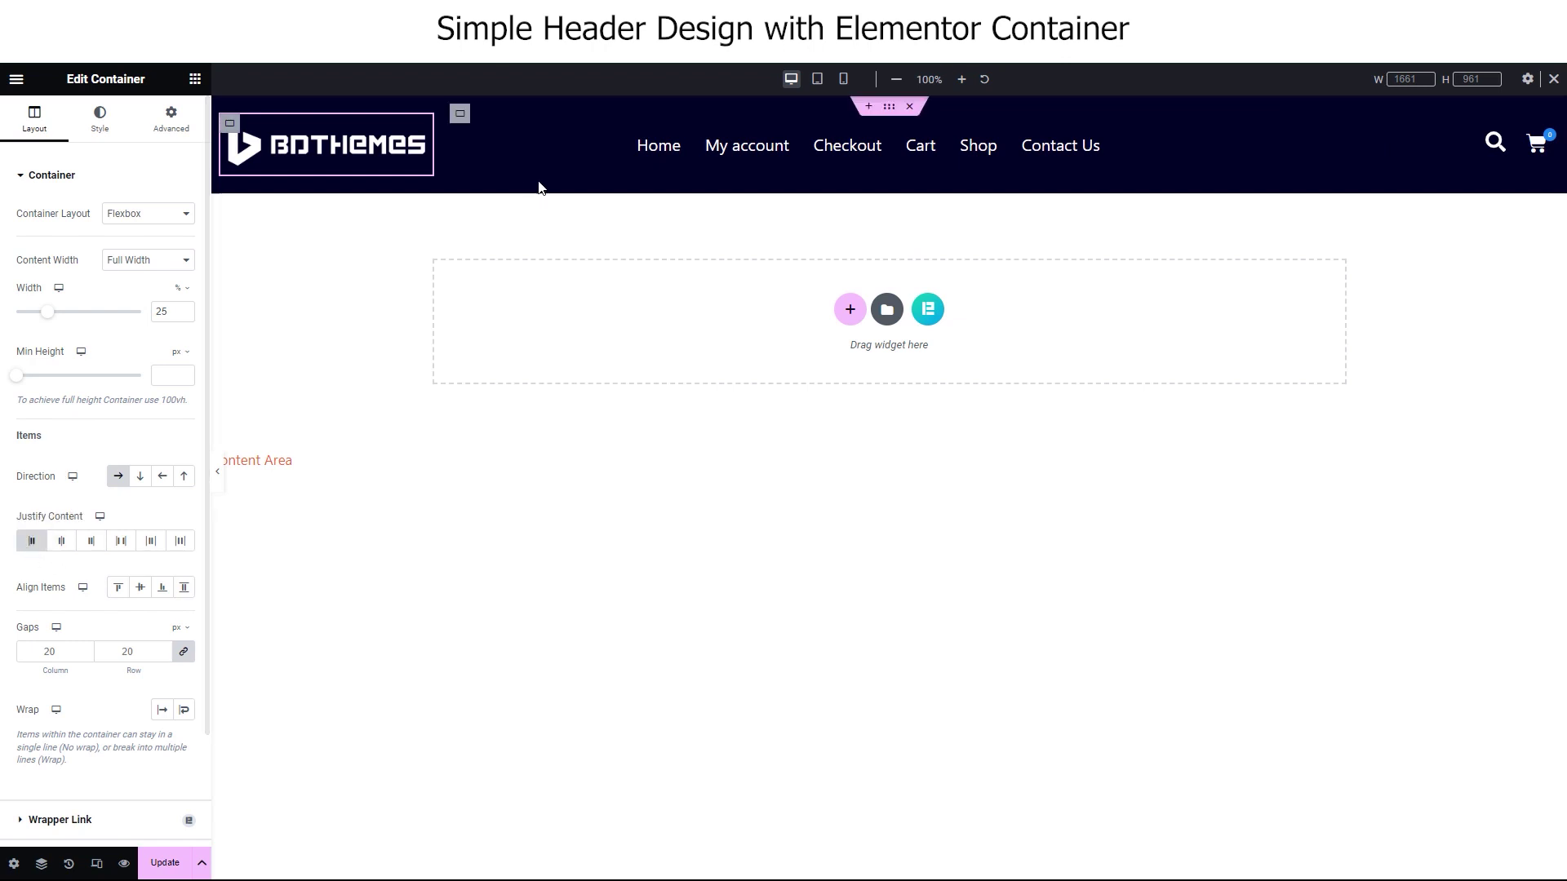
In tablet view, hide the Navbar and the large logo in the Navigator.
left_click(817, 79)
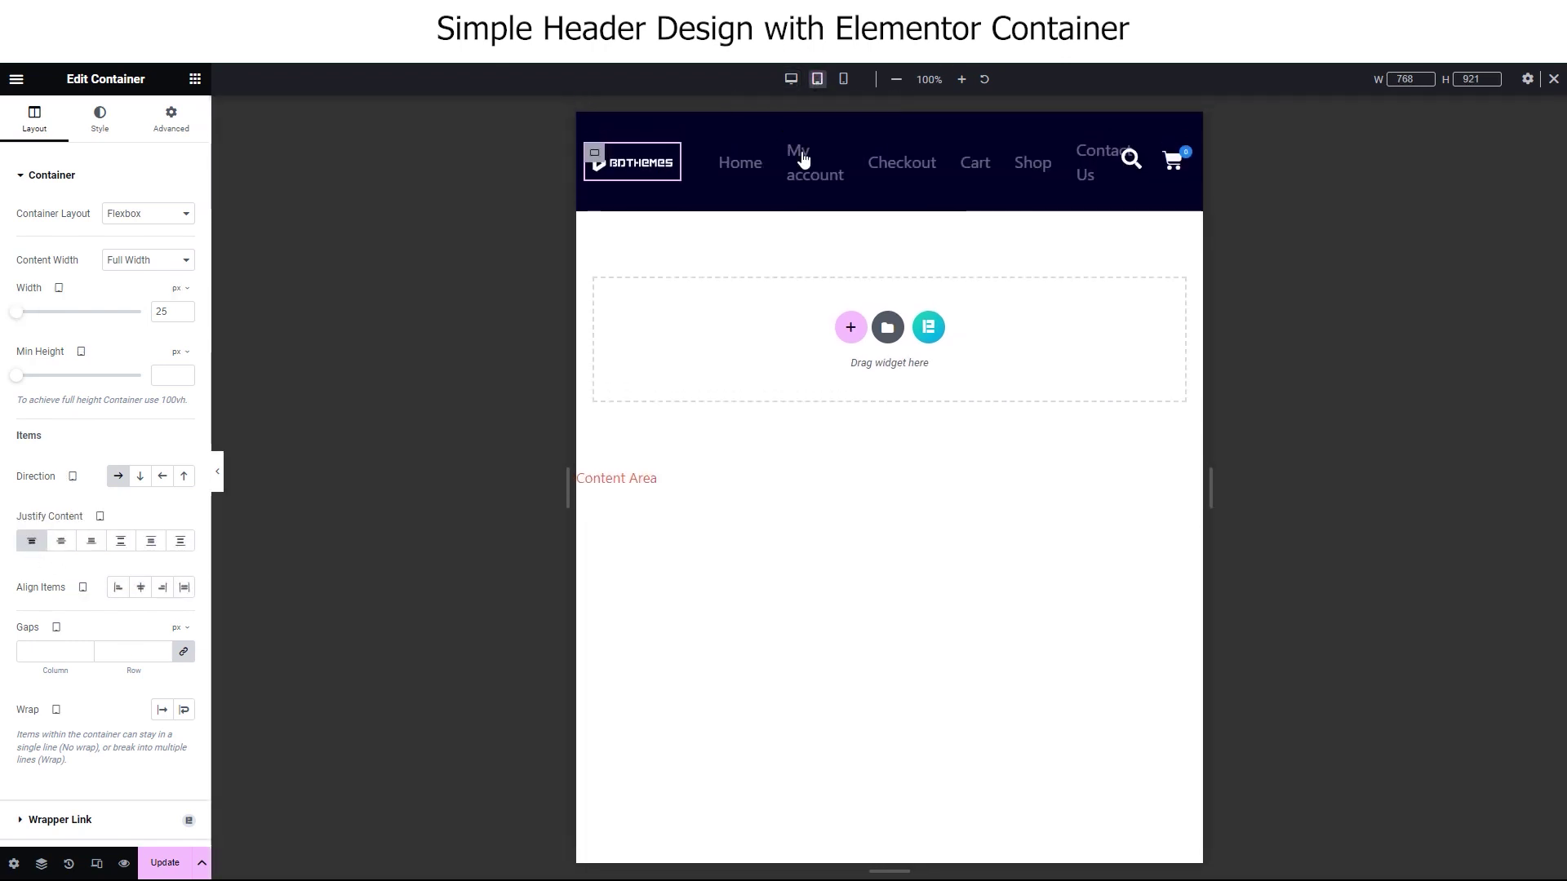
left_click(42, 865)
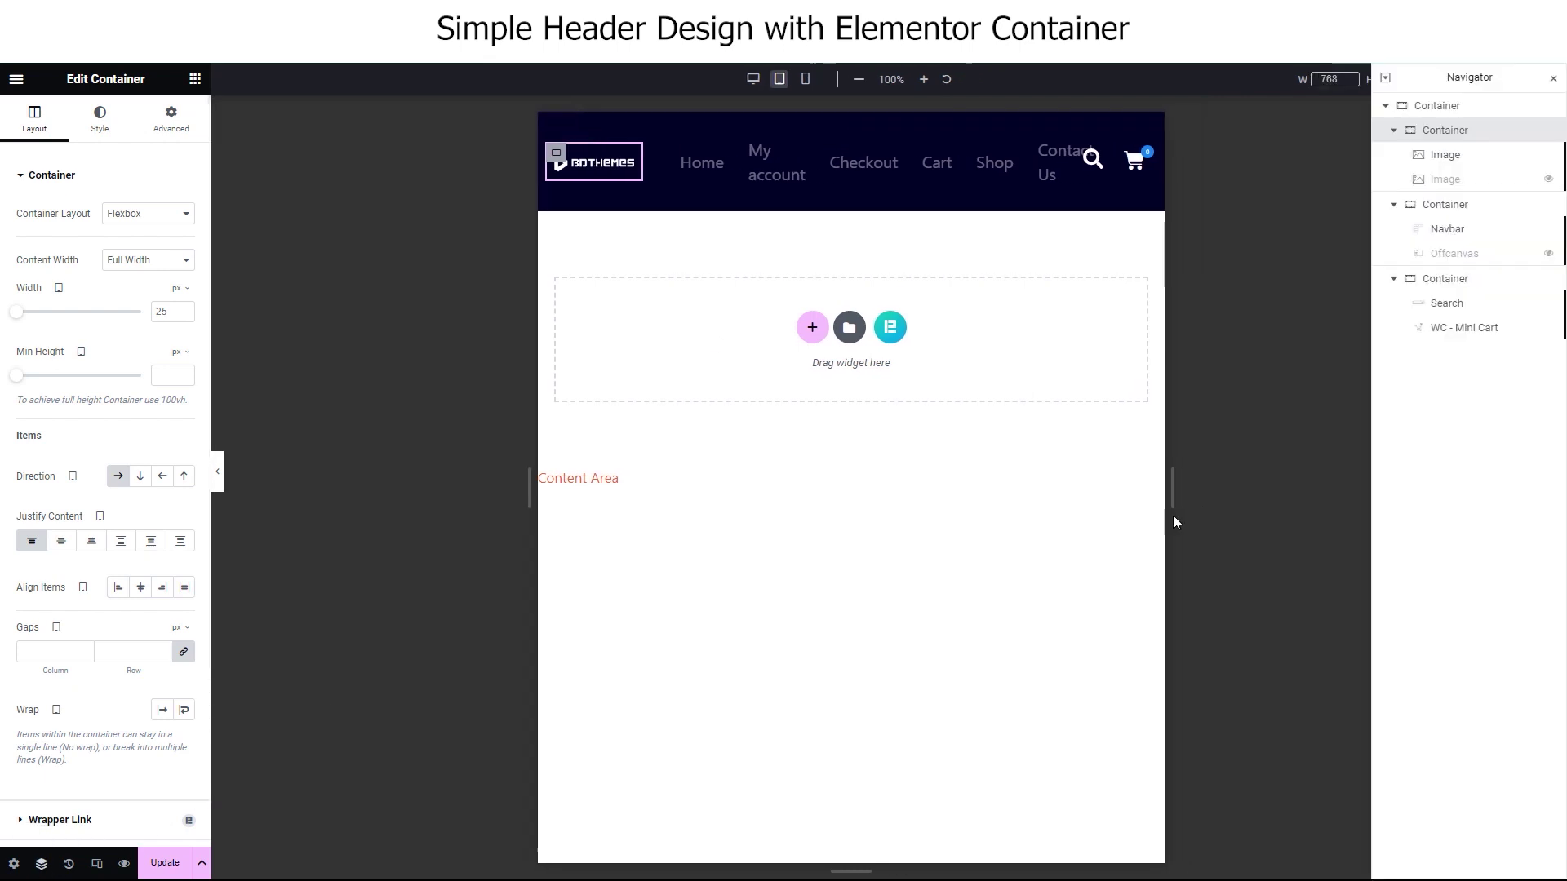
left_click(1548, 228)
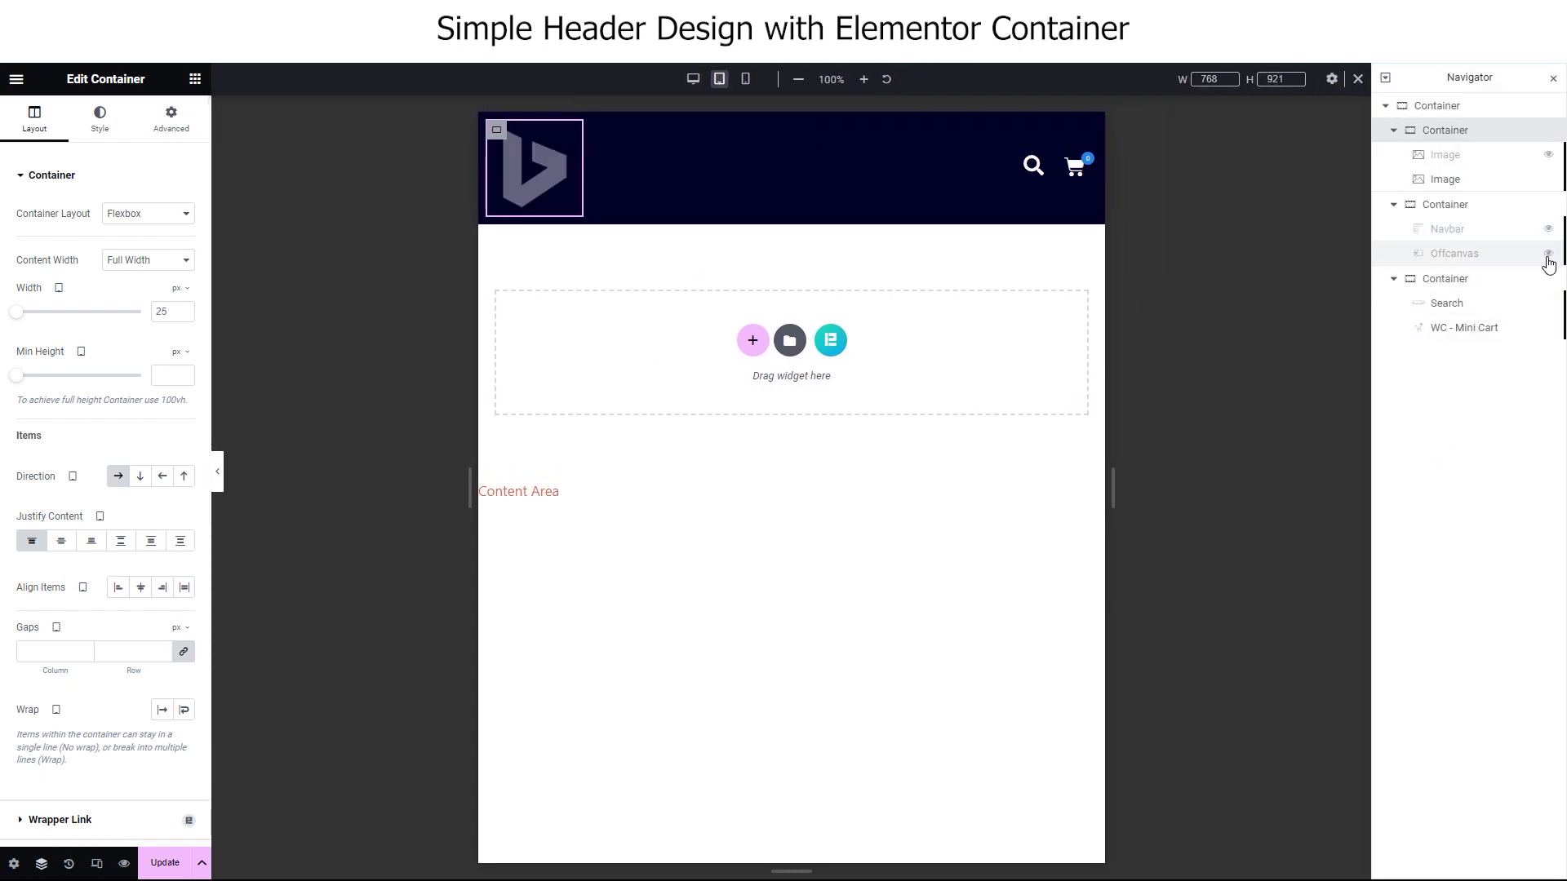
left_click(1548, 181)
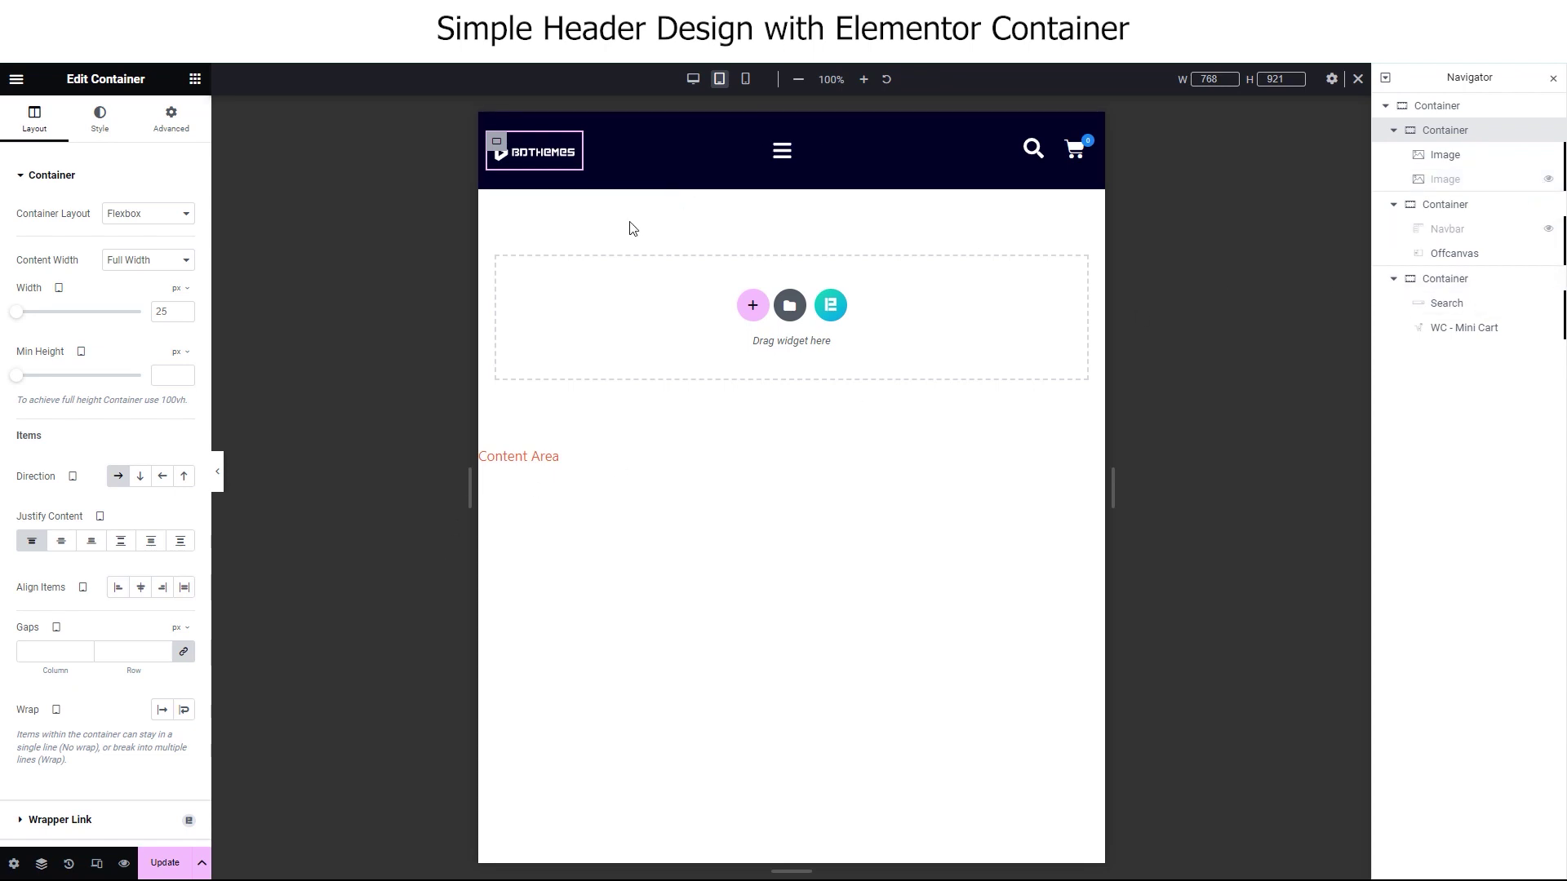
Set the menu container width to 50% on tablet.
left_click(535, 151)
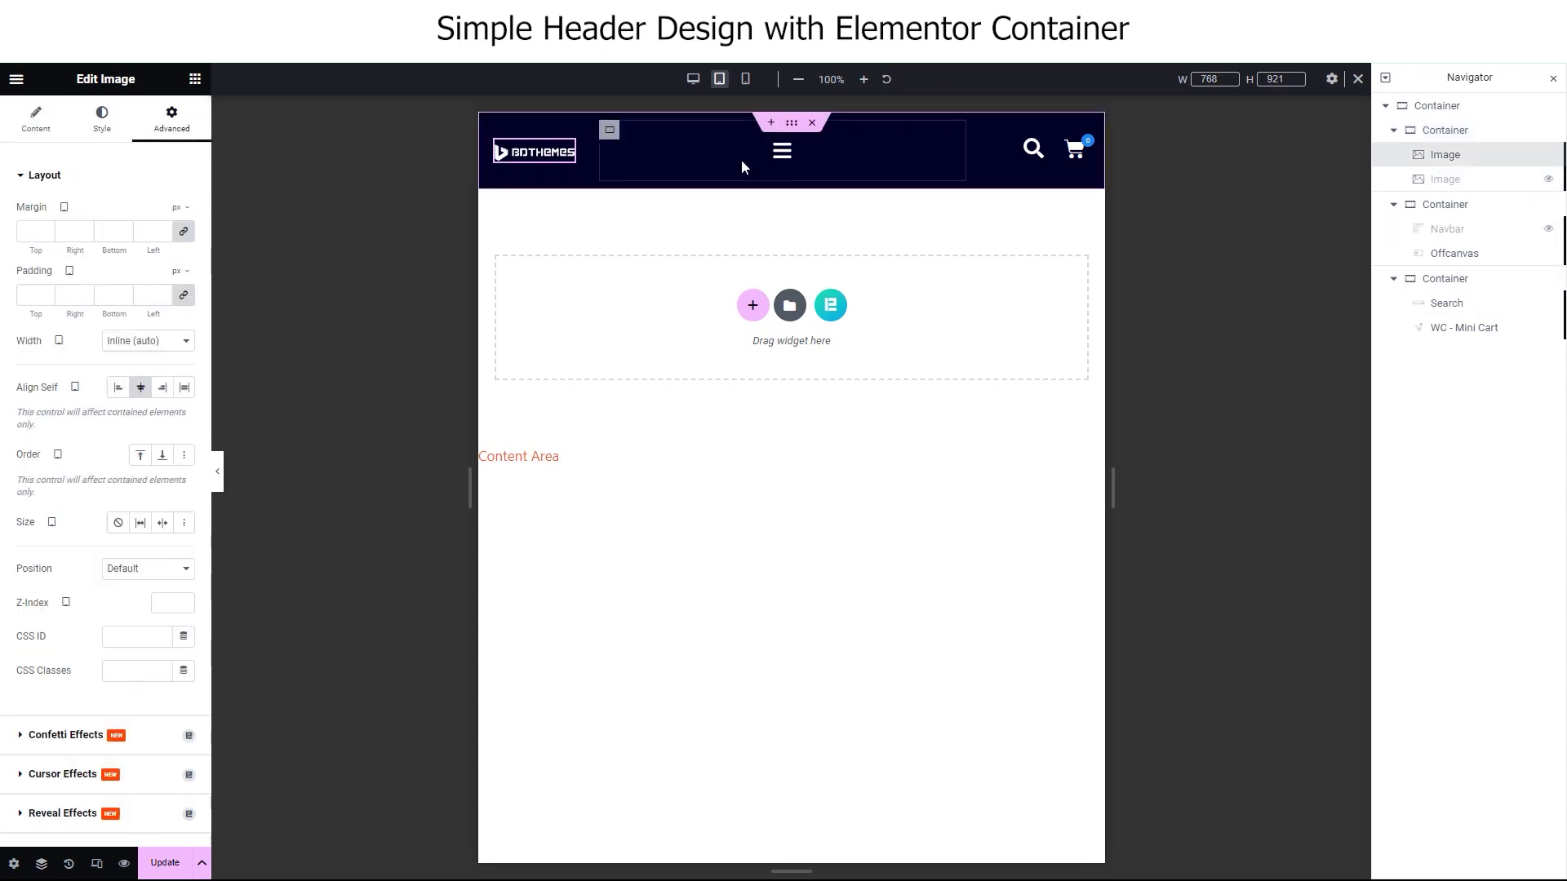
left_click(612, 134)
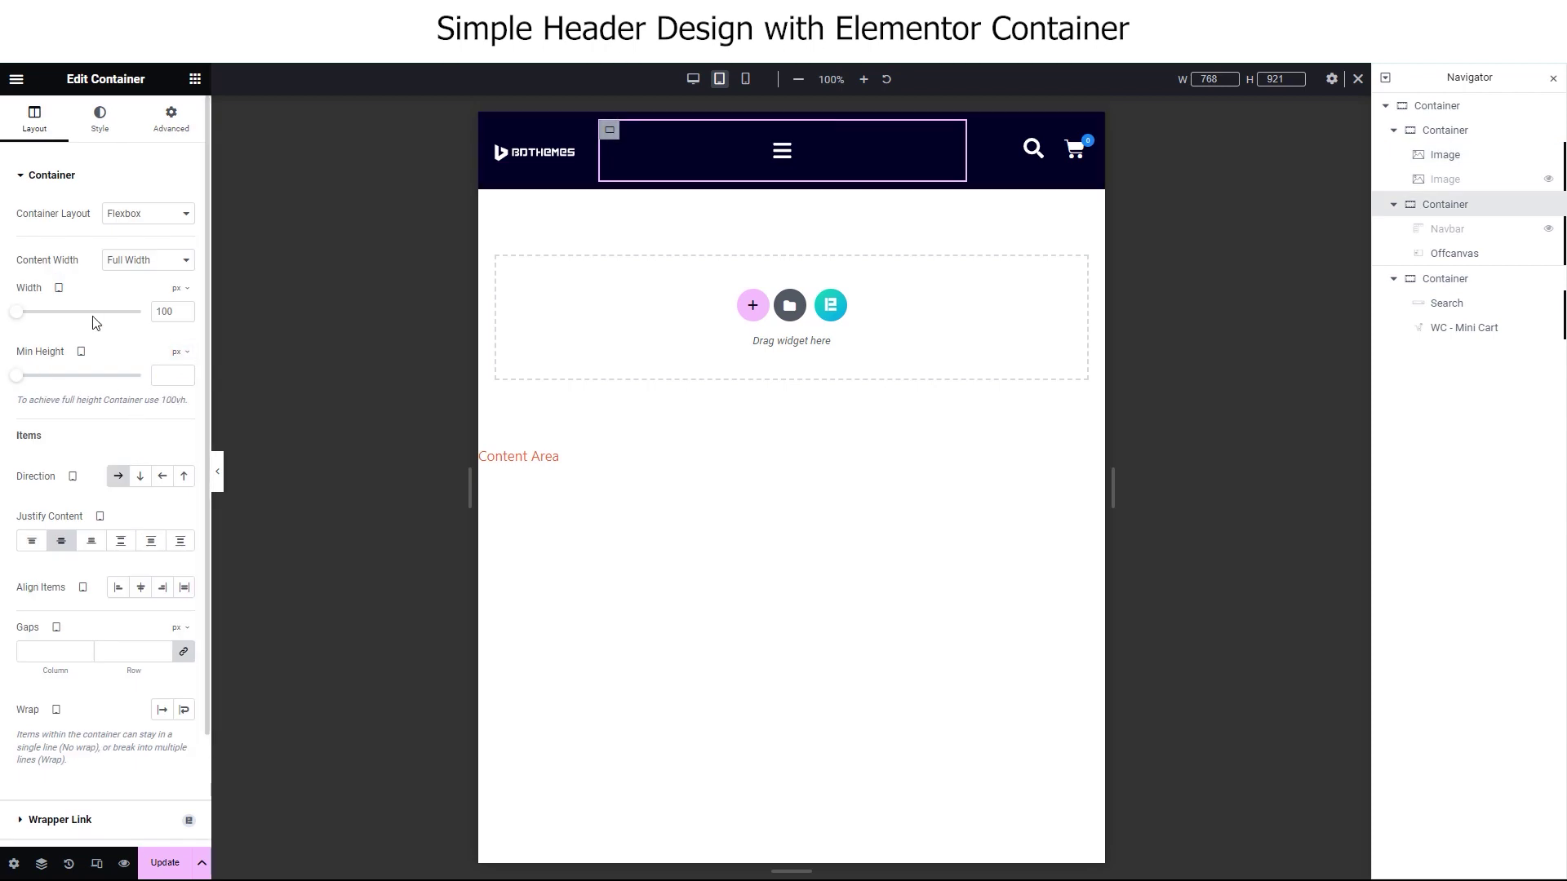
left_click(176, 313)
left_click_drag(140, 312, 77, 321)
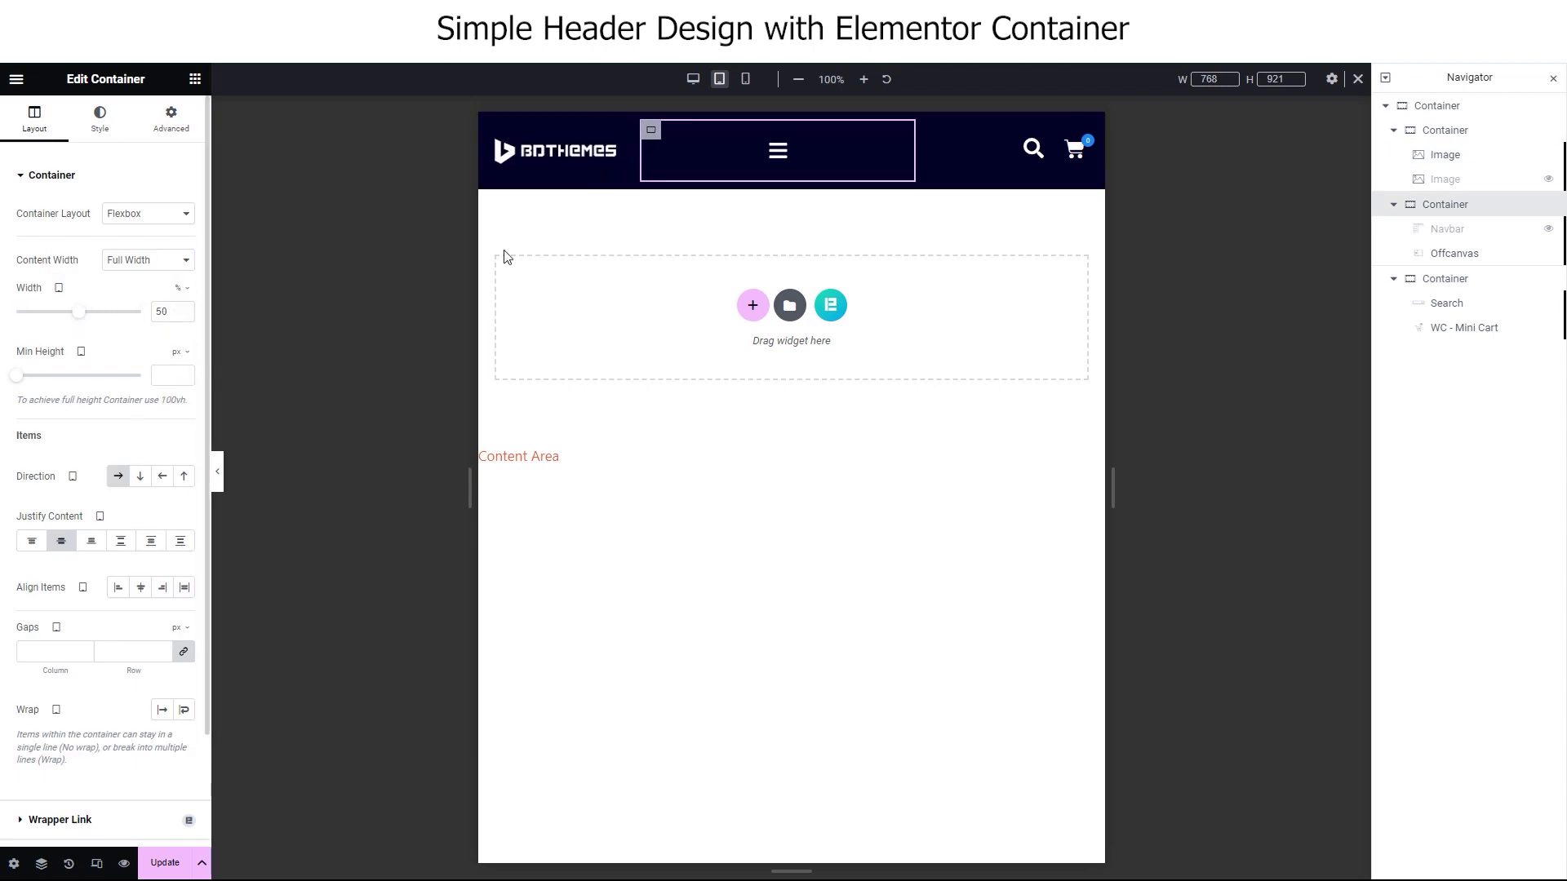
Enlarge the hamburger icon to size 30 and space the search and cart icons evenly.
left_click(799, 152)
left_click(101, 119)
left_click(44, 530)
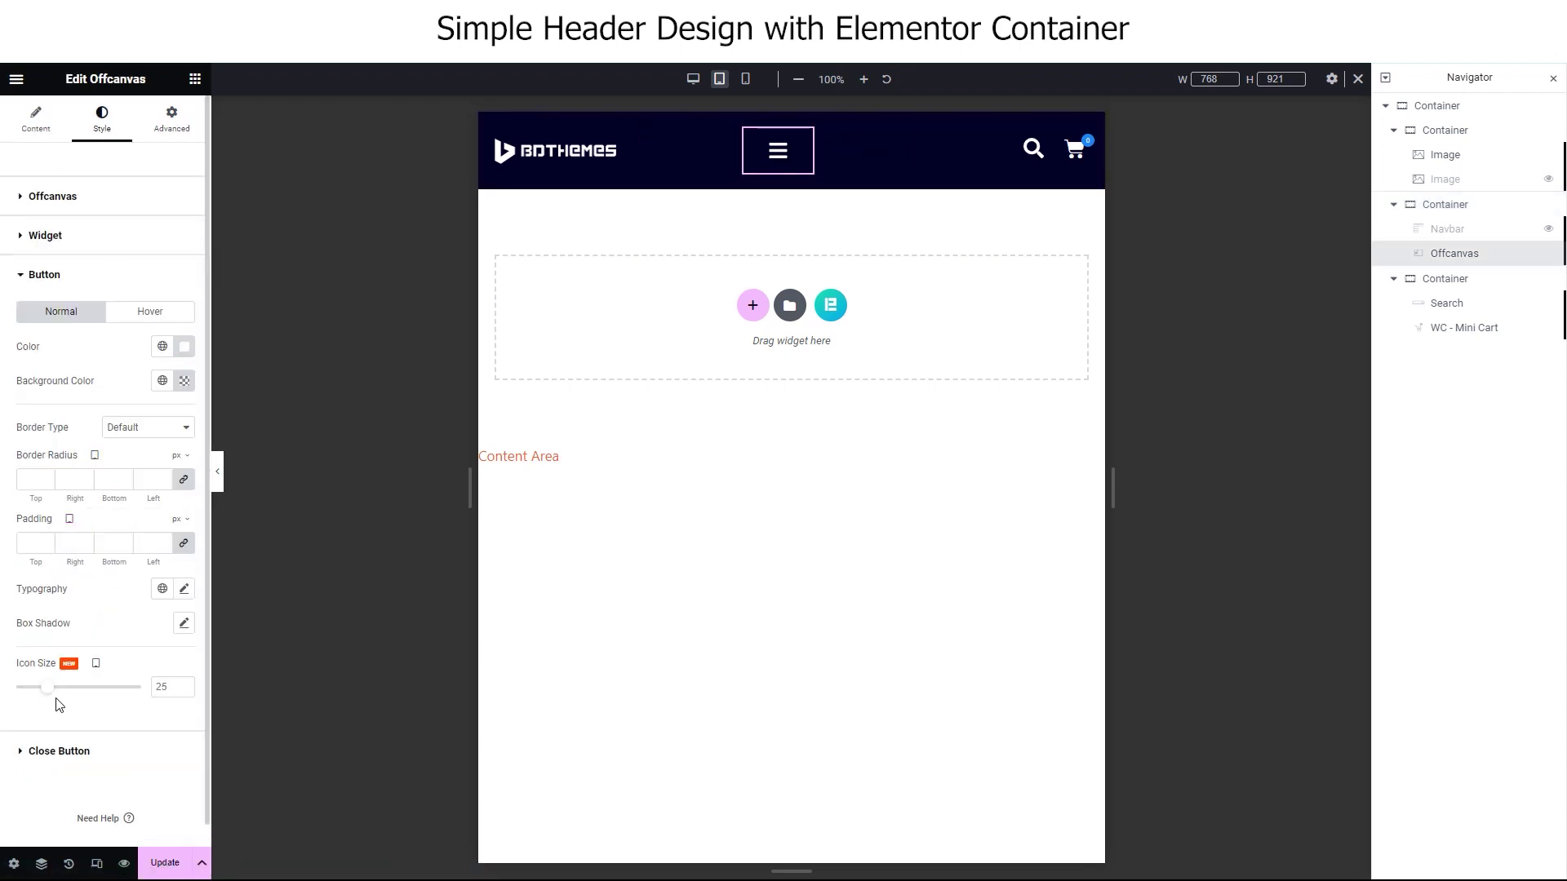
left_click_drag(47, 695, 53, 695)
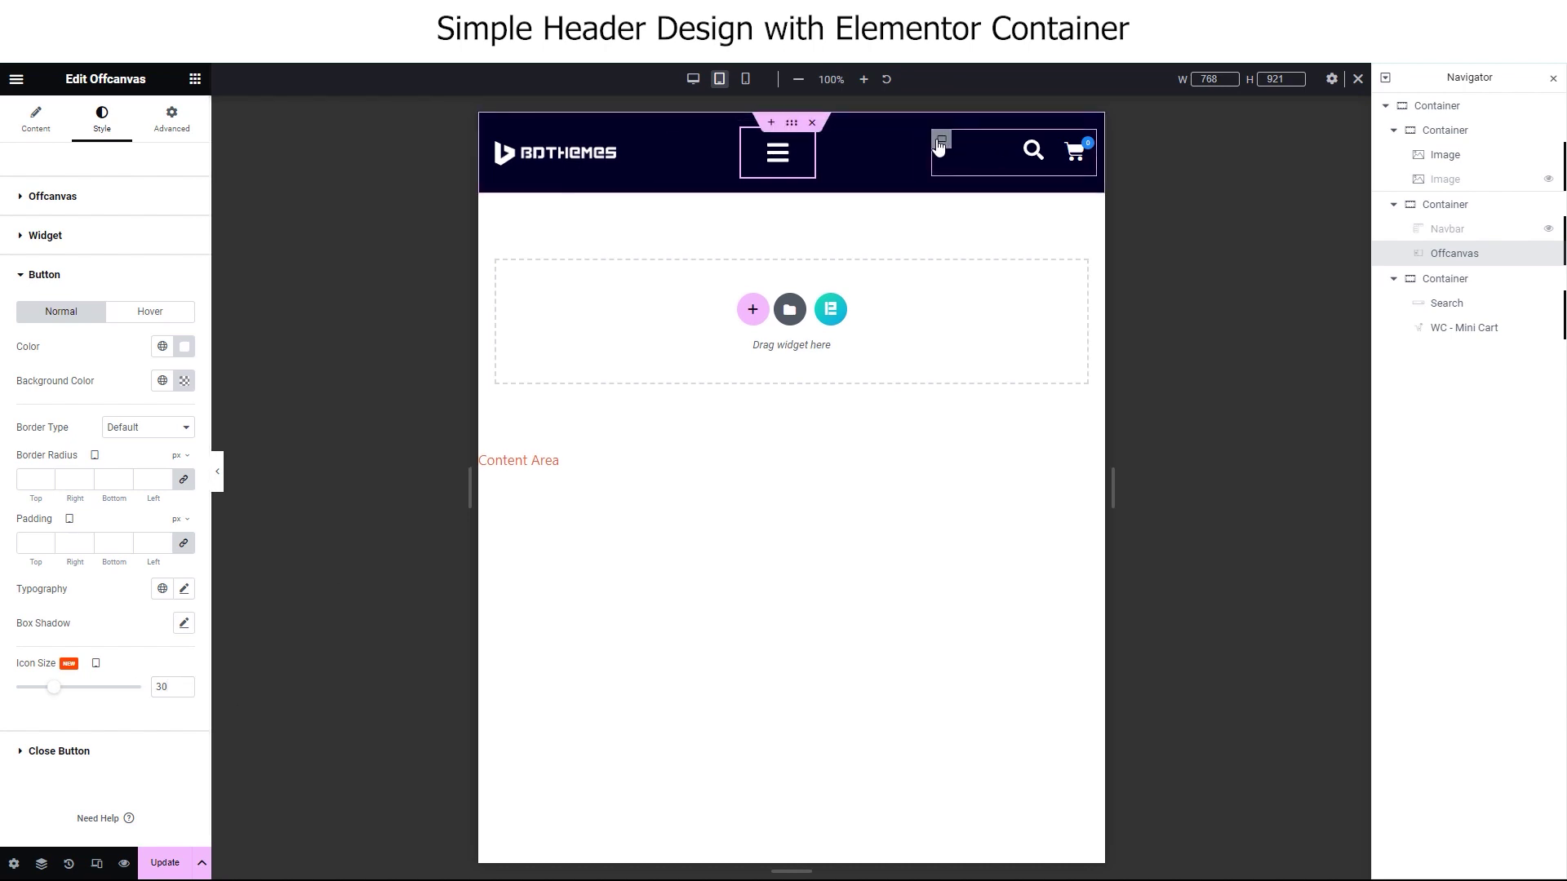
left_click(940, 142)
left_click(179, 543)
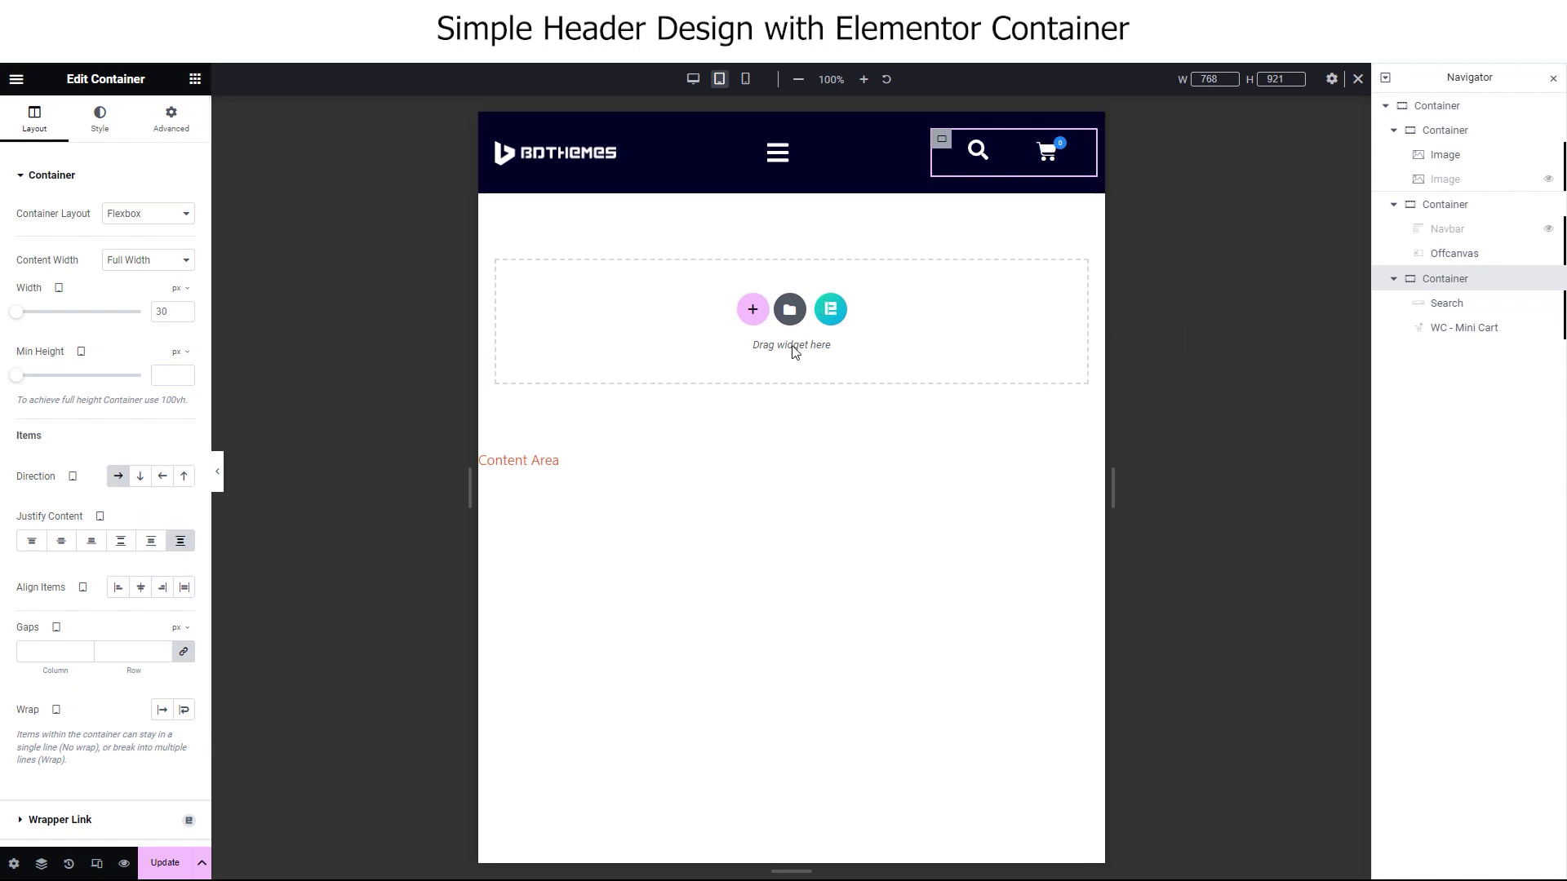
Make the logo container 30% wide with a 15 px left margin.
left_click(496, 140)
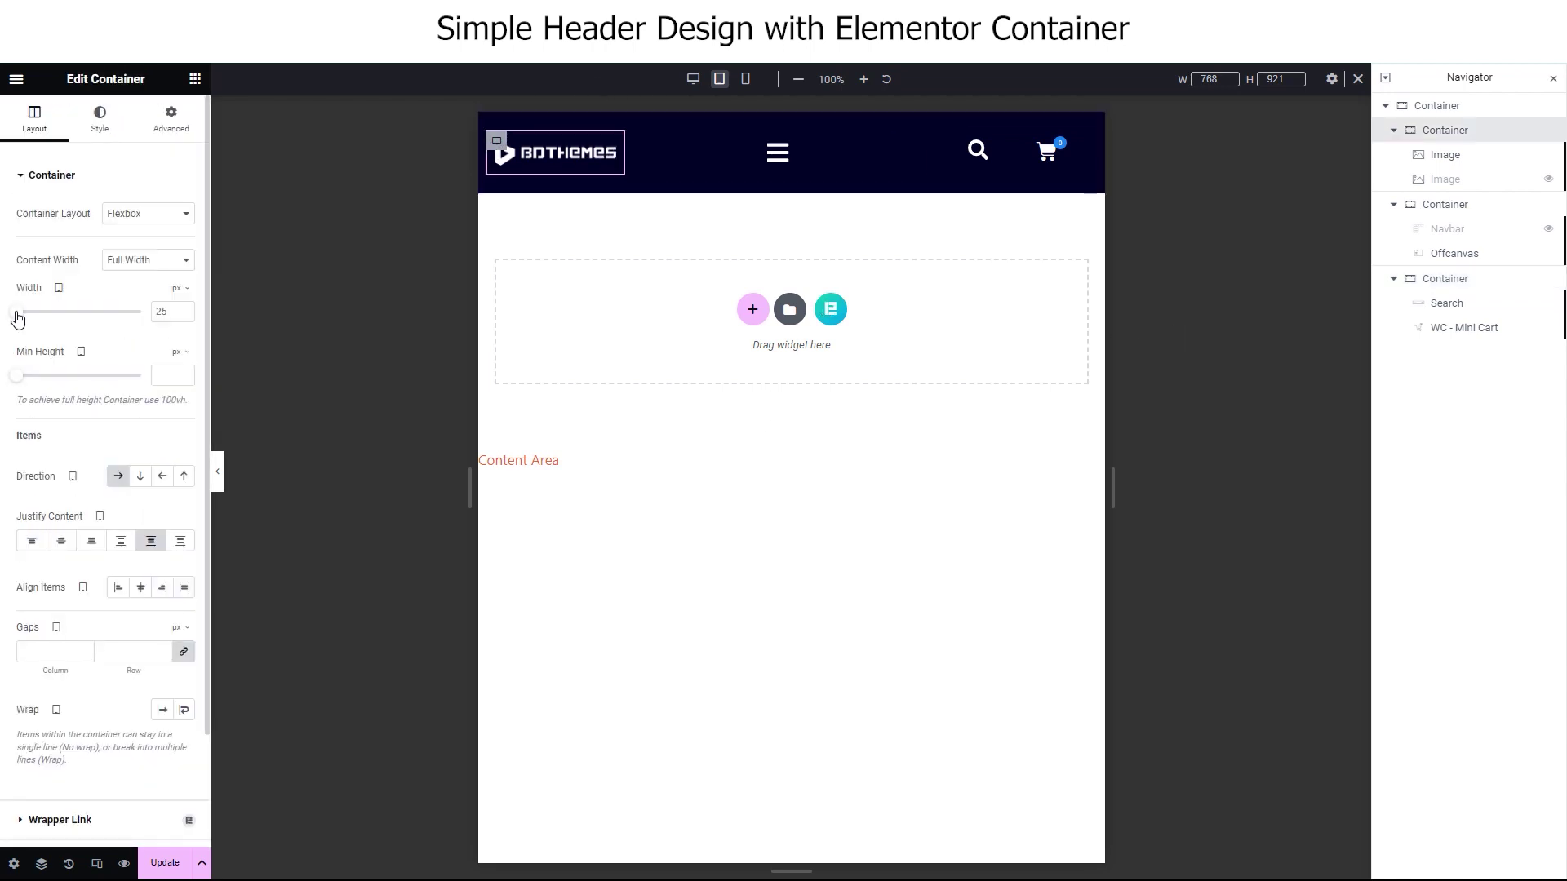
left_click(179, 288)
left_click(179, 315)
left_click_drag(49, 316, 54, 320)
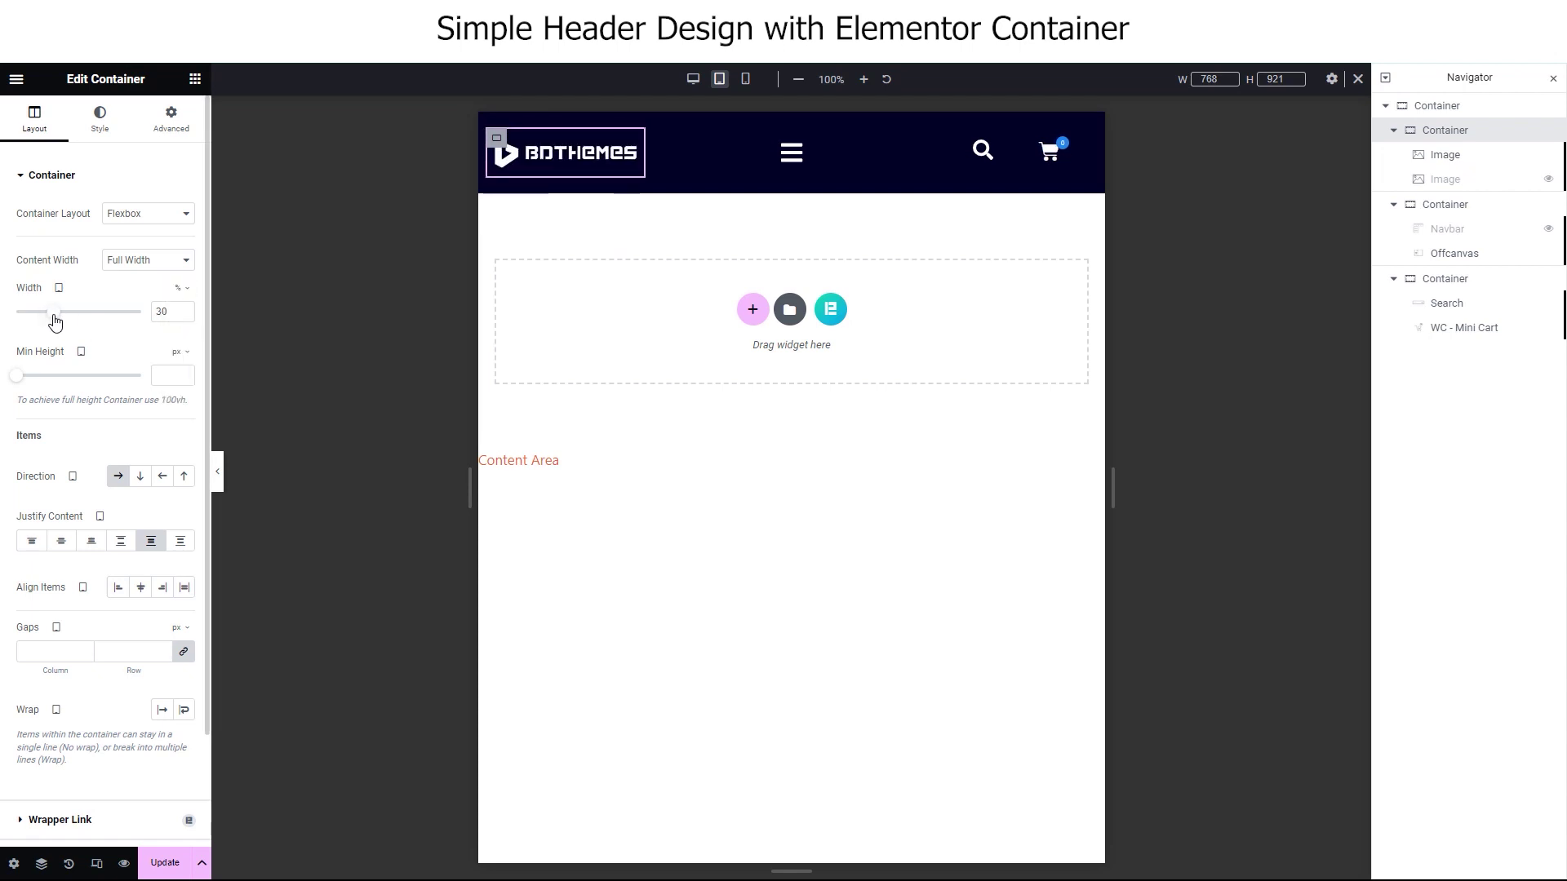
left_click(172, 118)
left_click(164, 230)
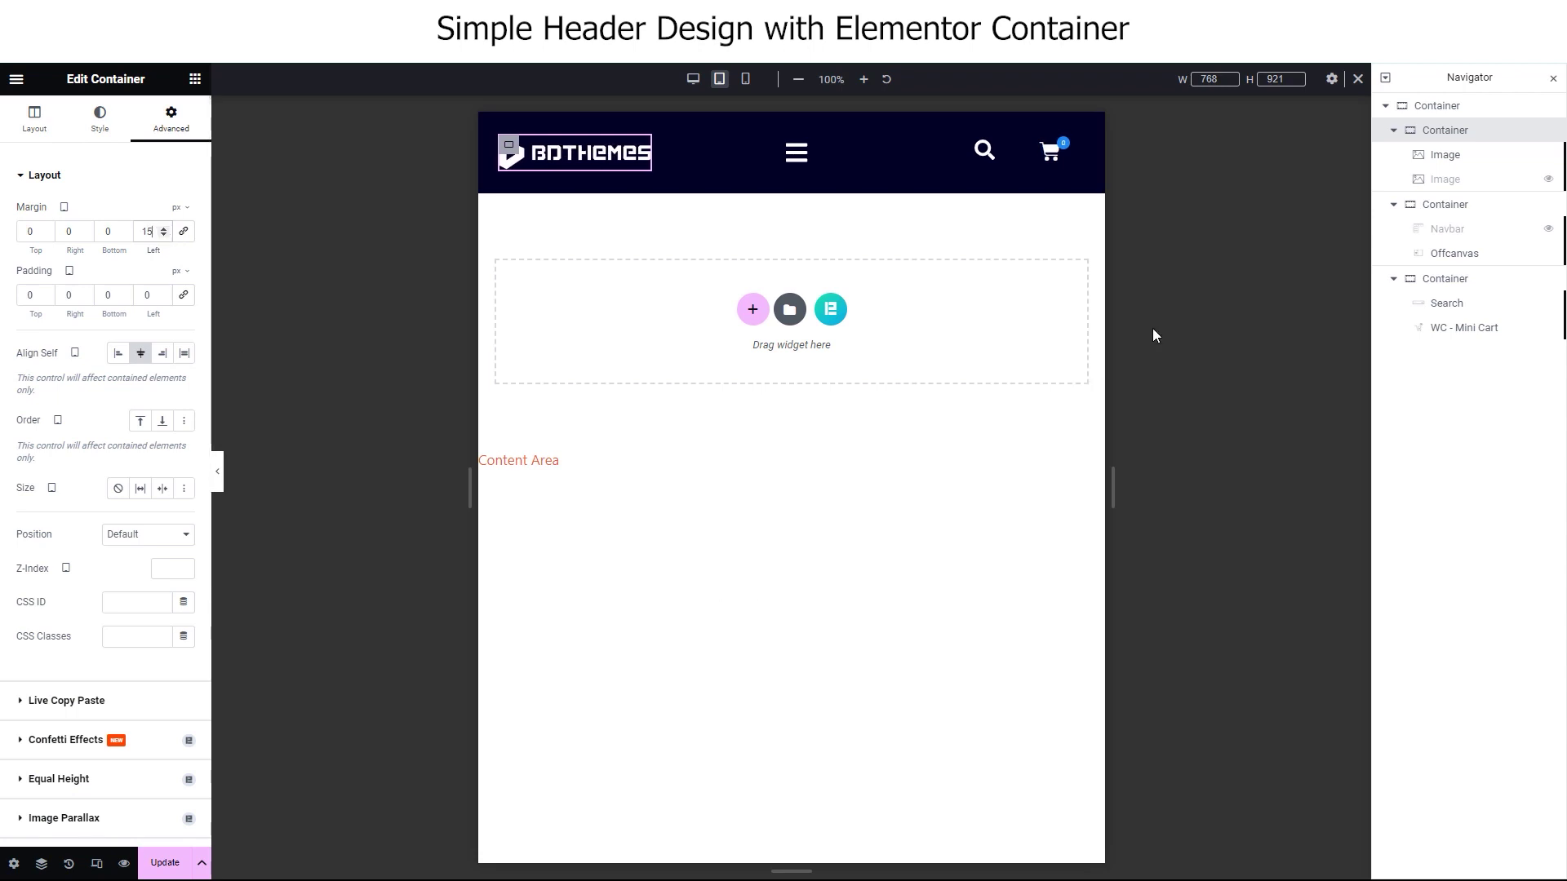
left_click(619, 605)
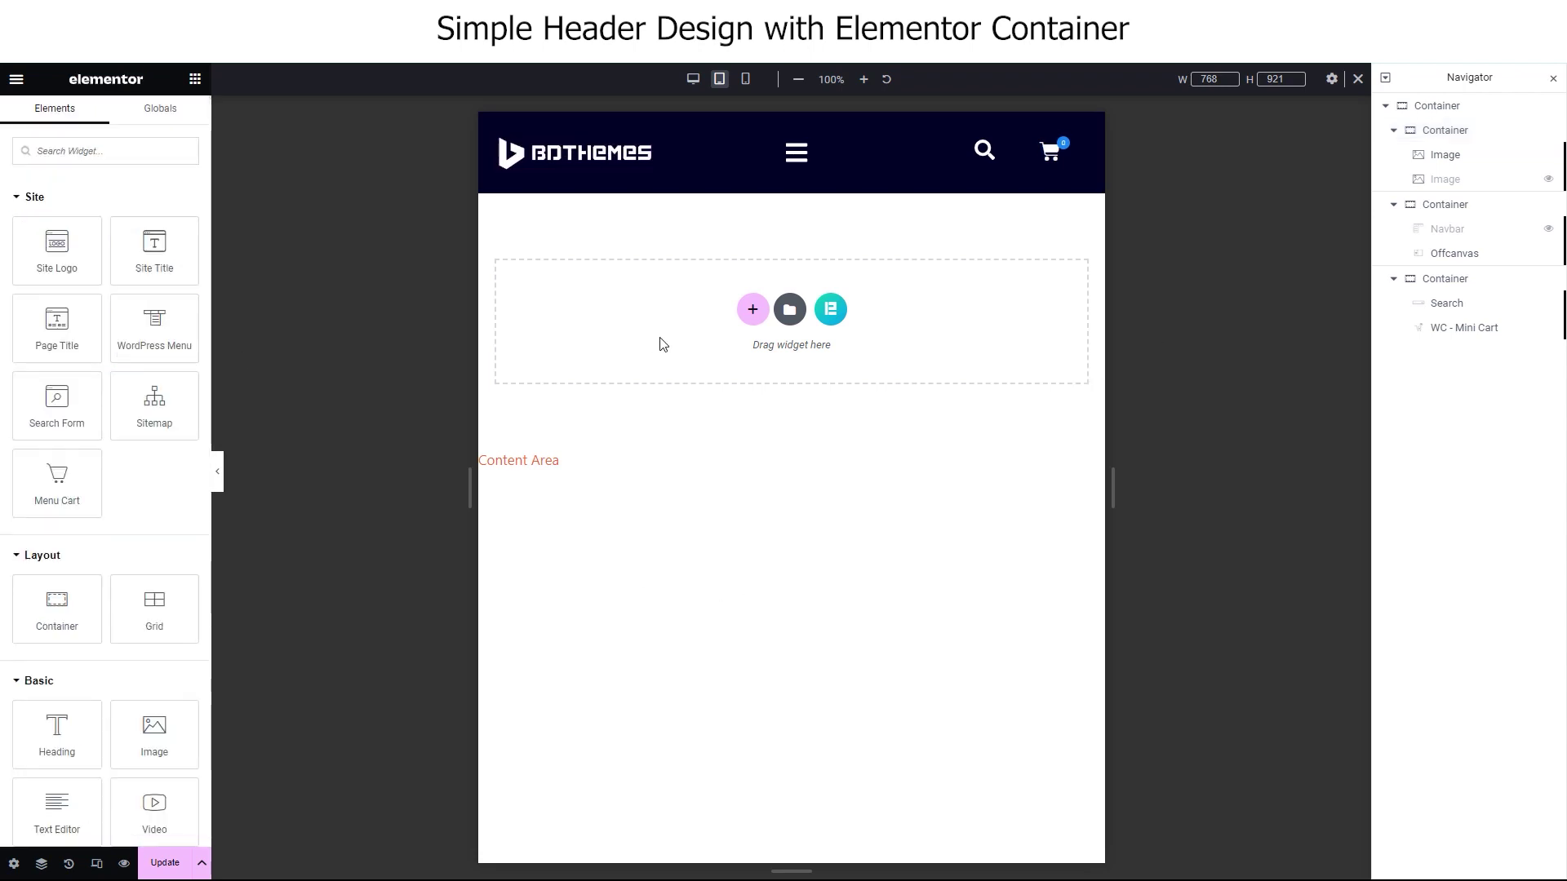
In mobile view, hide the large logo image in the Navigator.
left_click(745, 79)
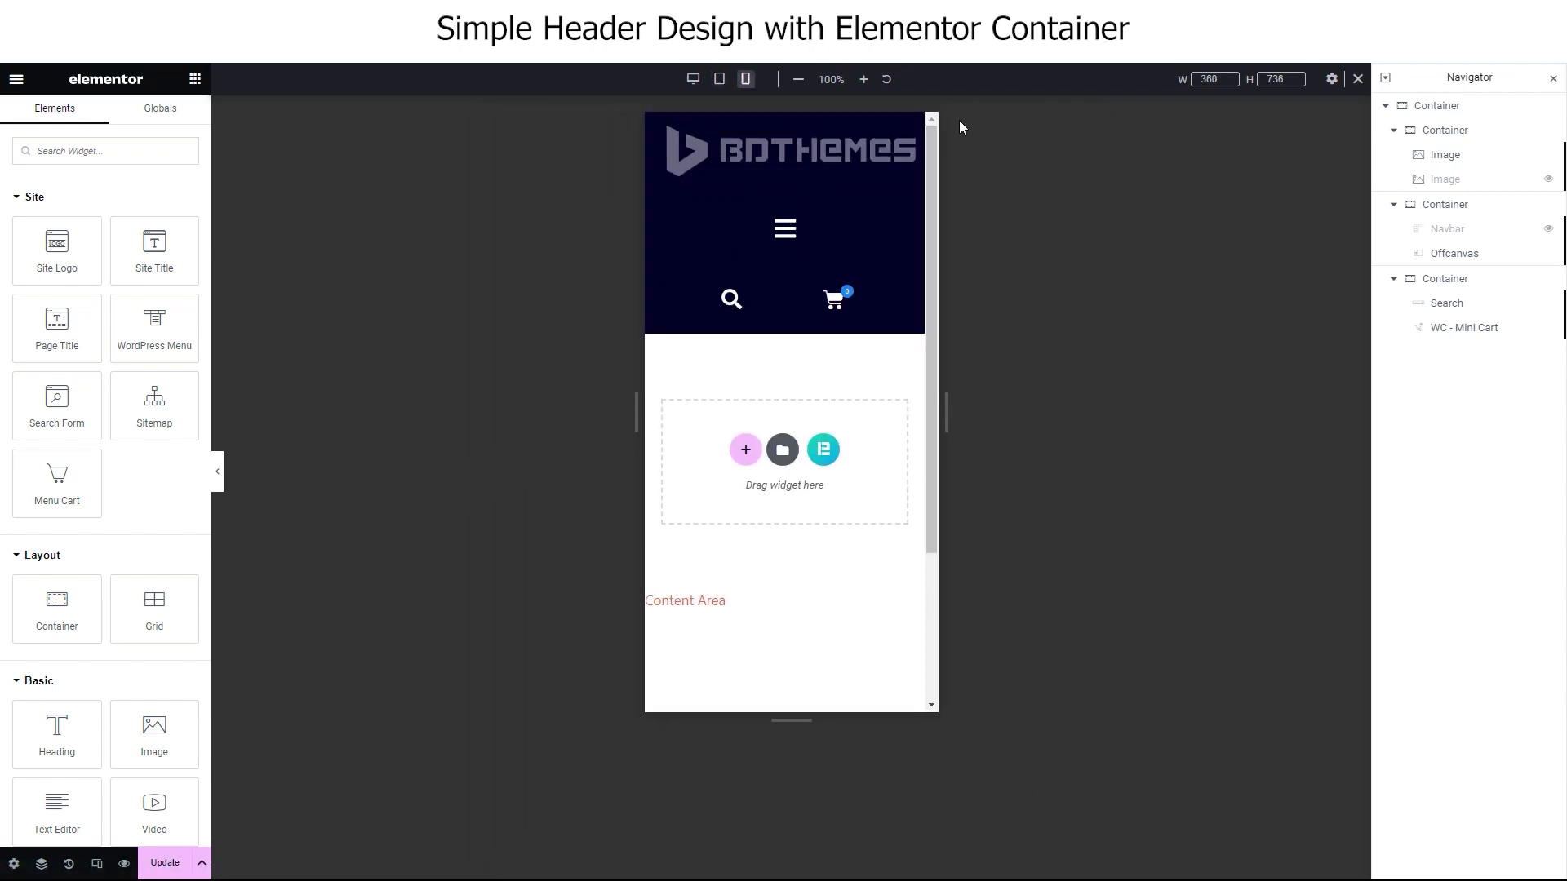
left_click(1549, 181)
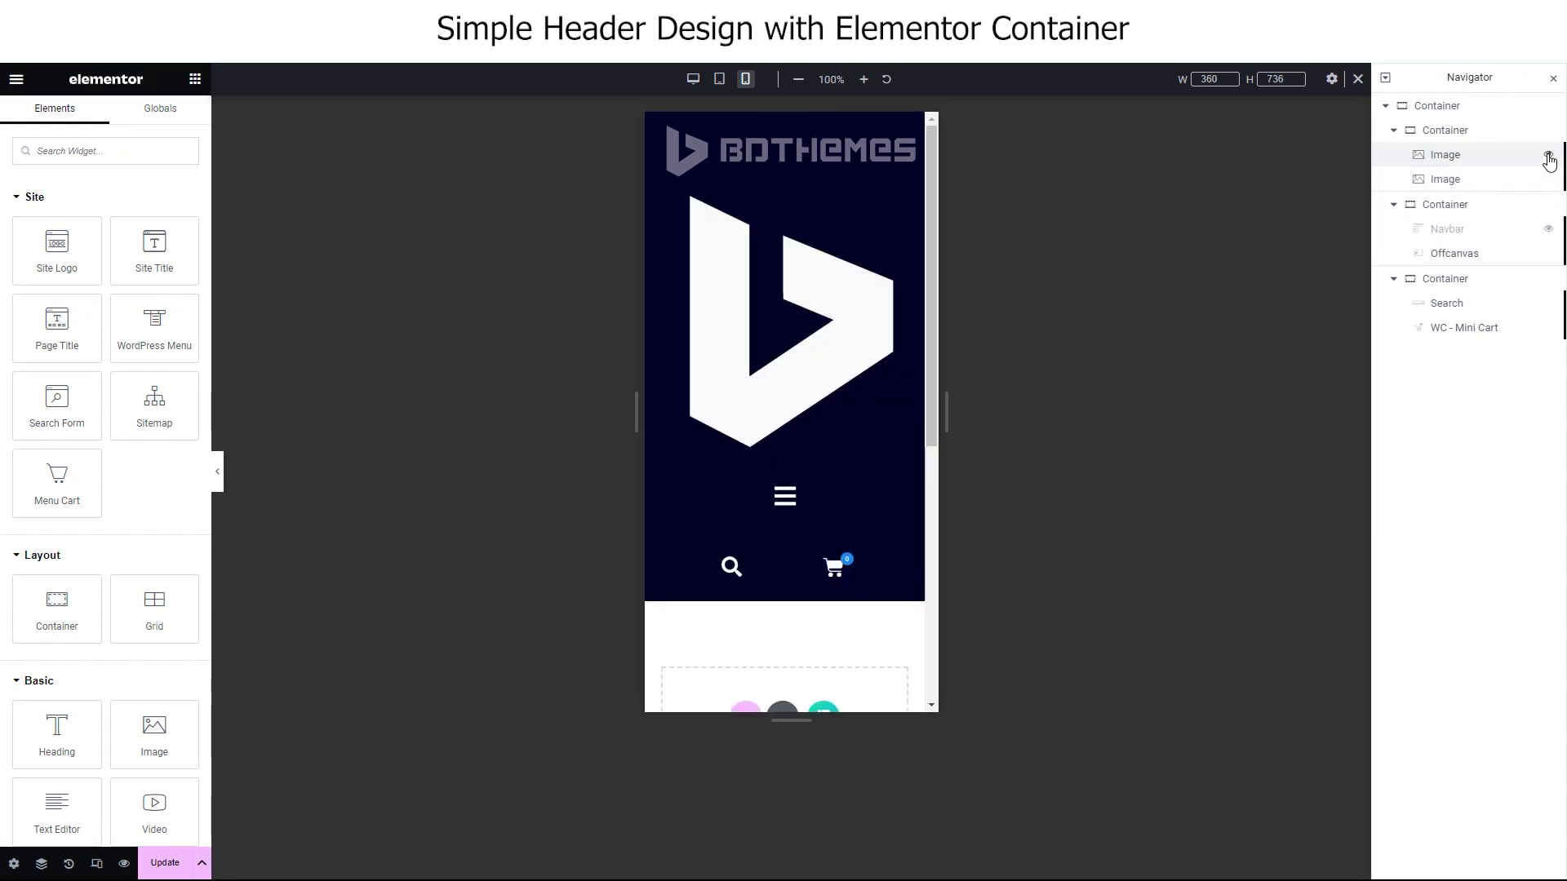
left_click(1548, 157)
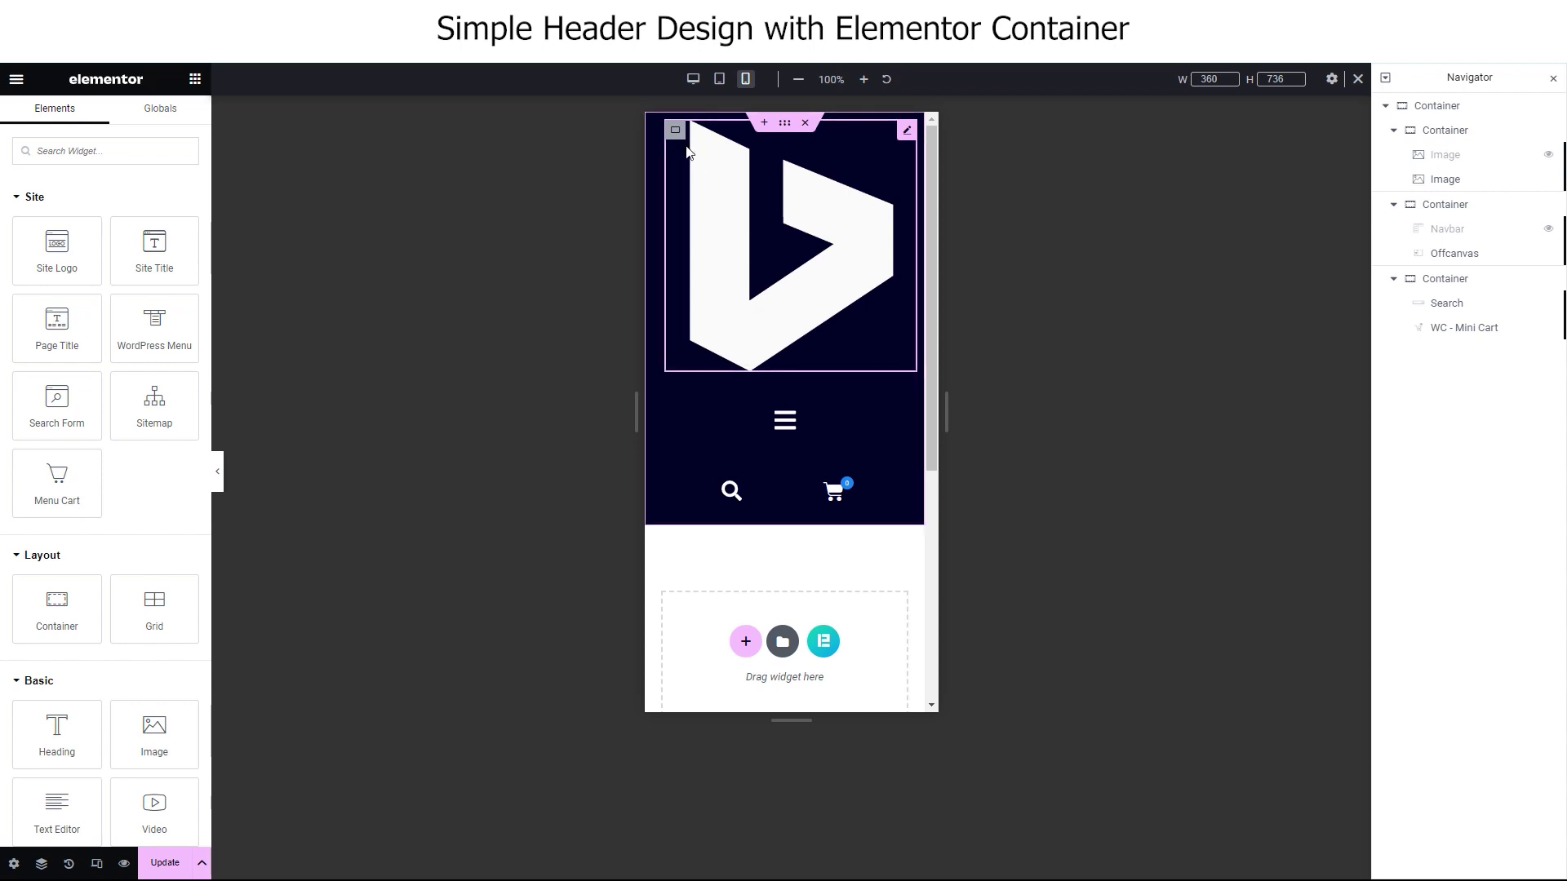
Set mobile widths: logo container 20%, menu container 38%, search and cart container 26%.
left_click(674, 132)
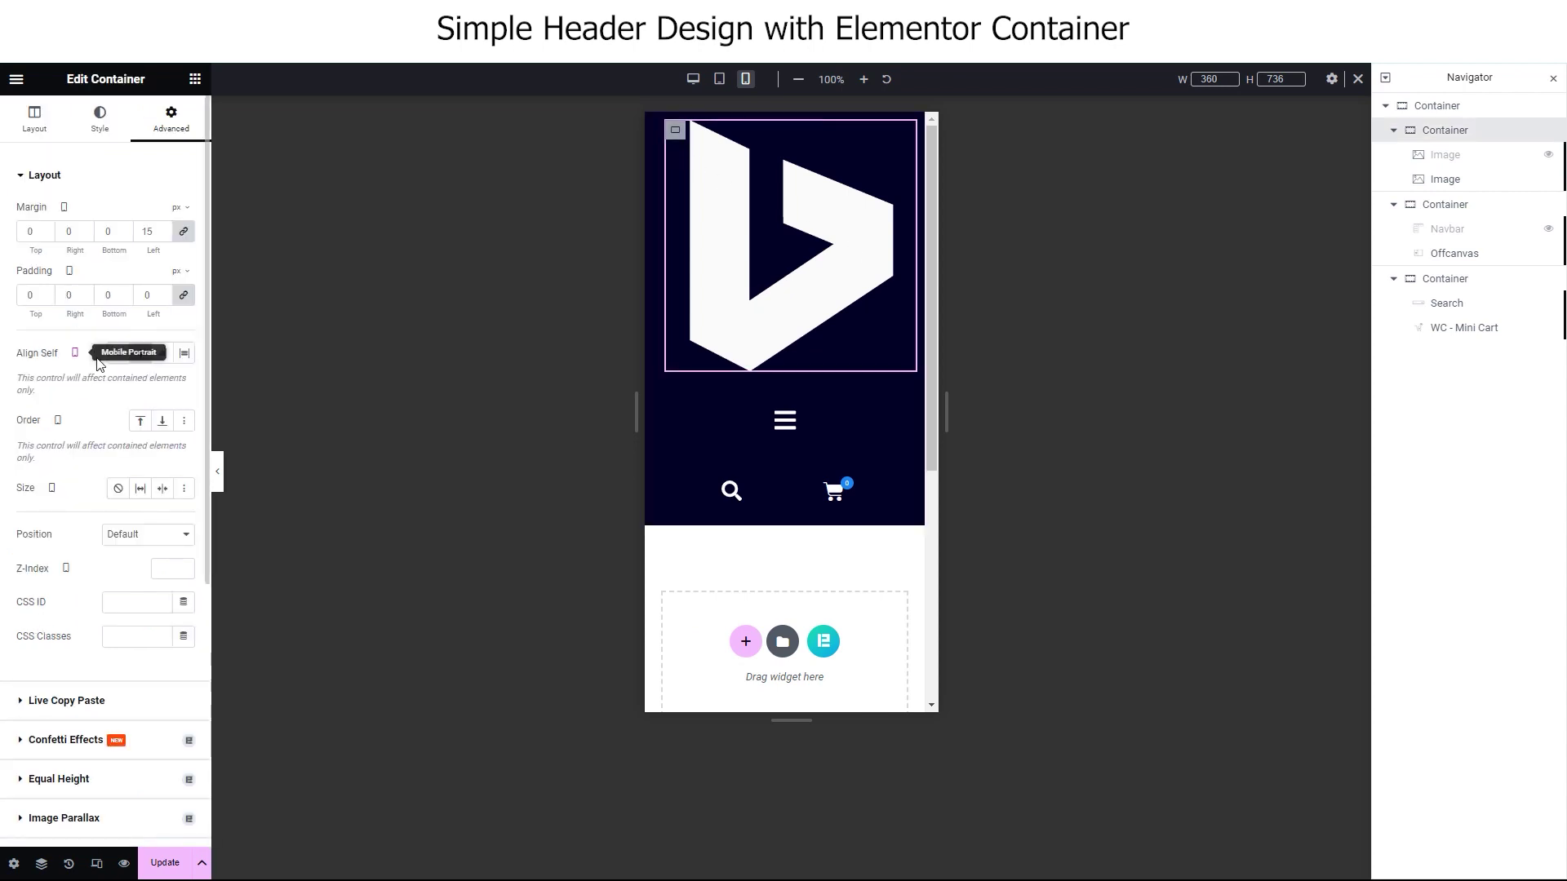
left_click(31, 120)
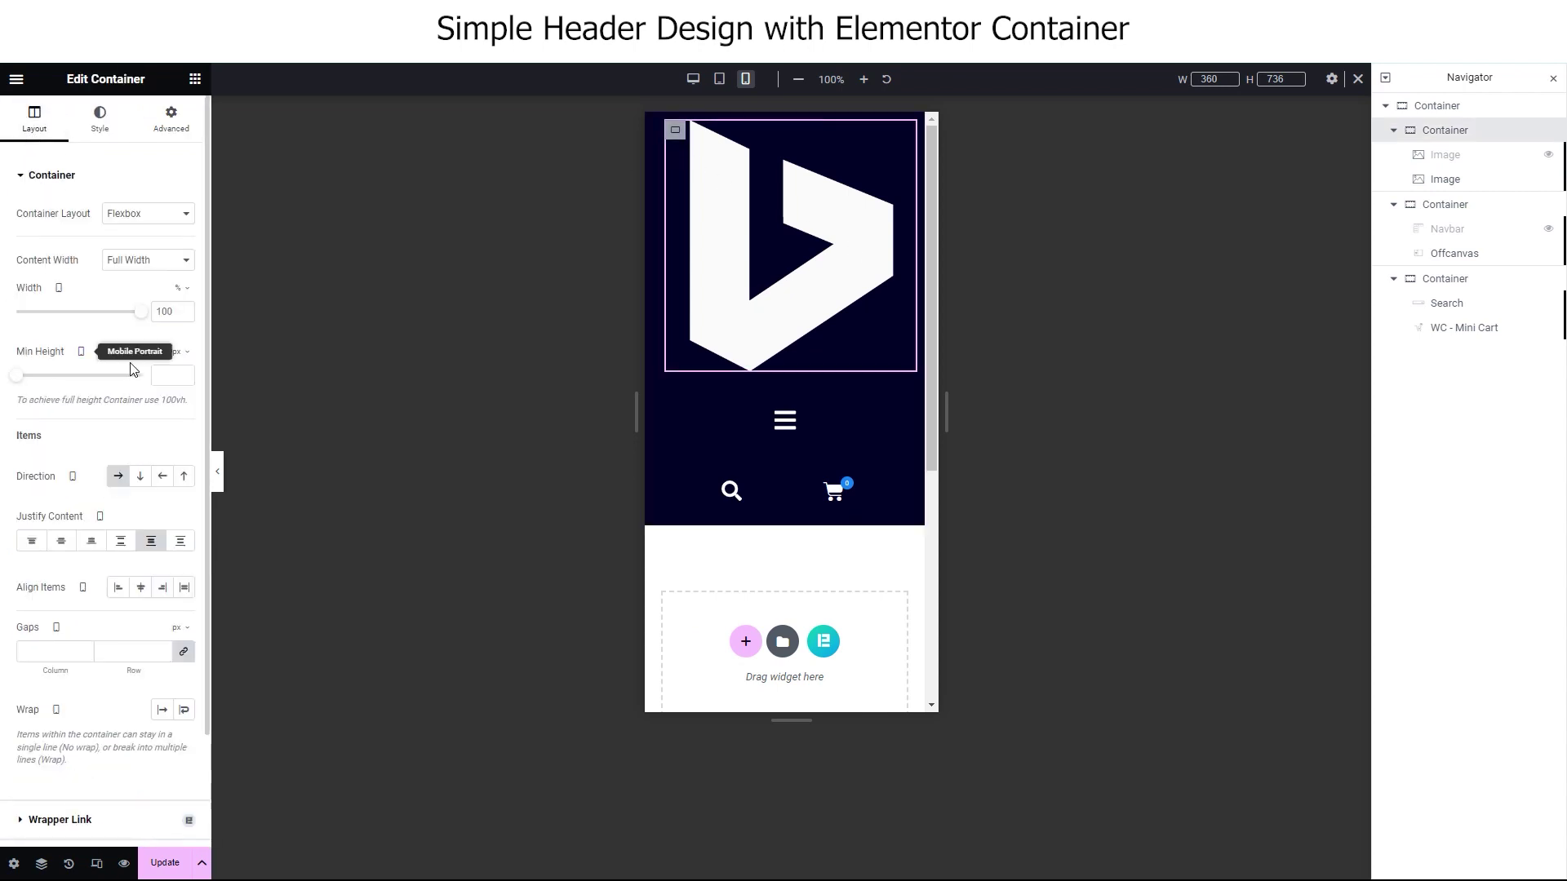
left_click_drag(136, 324, 39, 322)
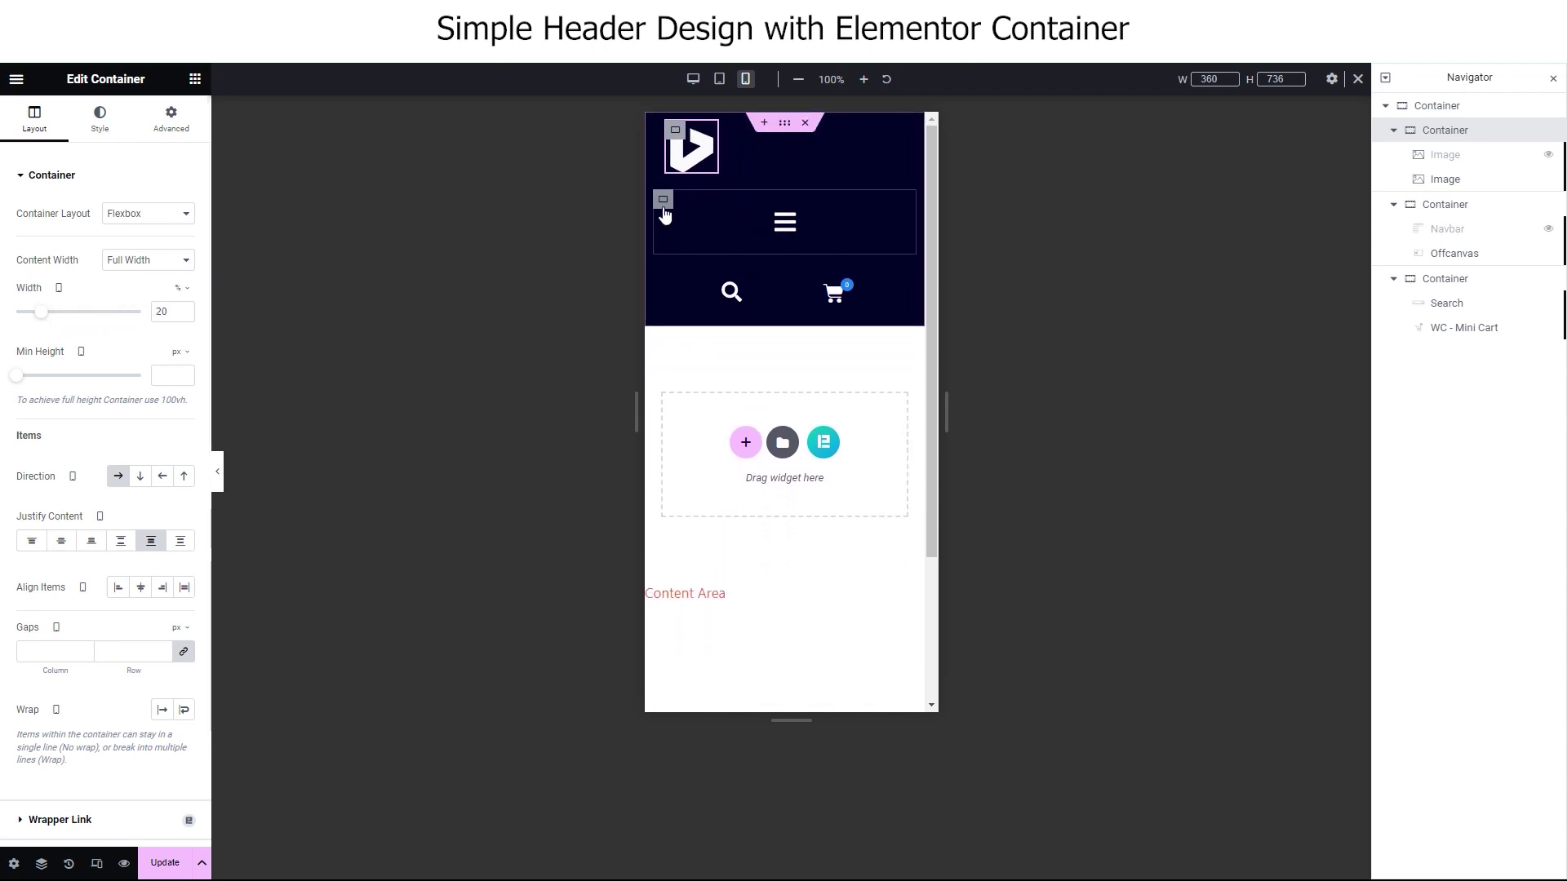
left_click(663, 204)
left_click_drag(138, 312, 63, 316)
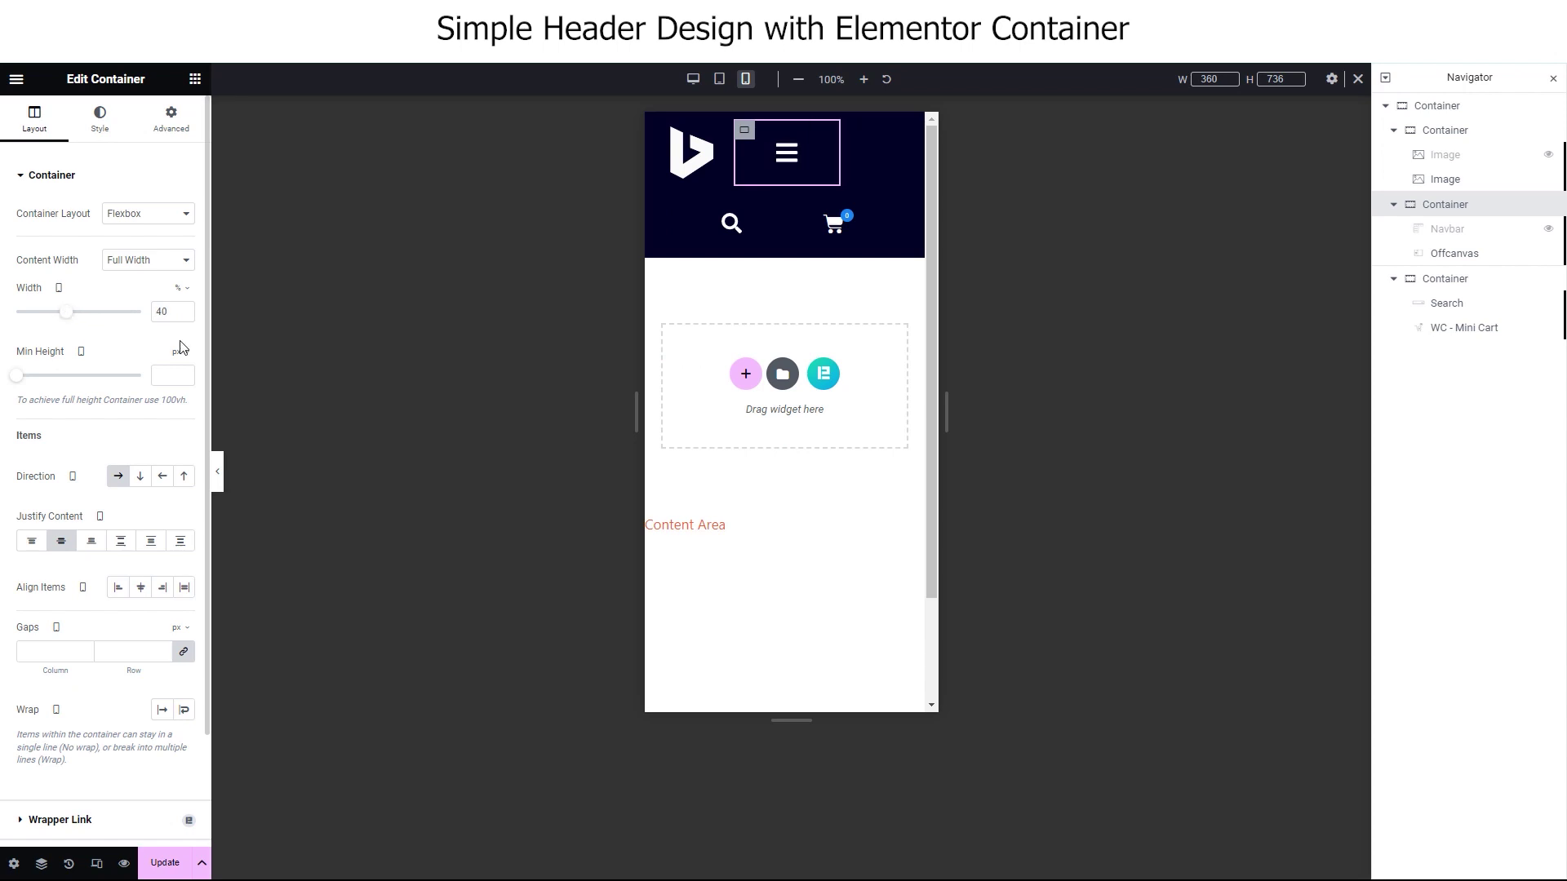
left_click(662, 214)
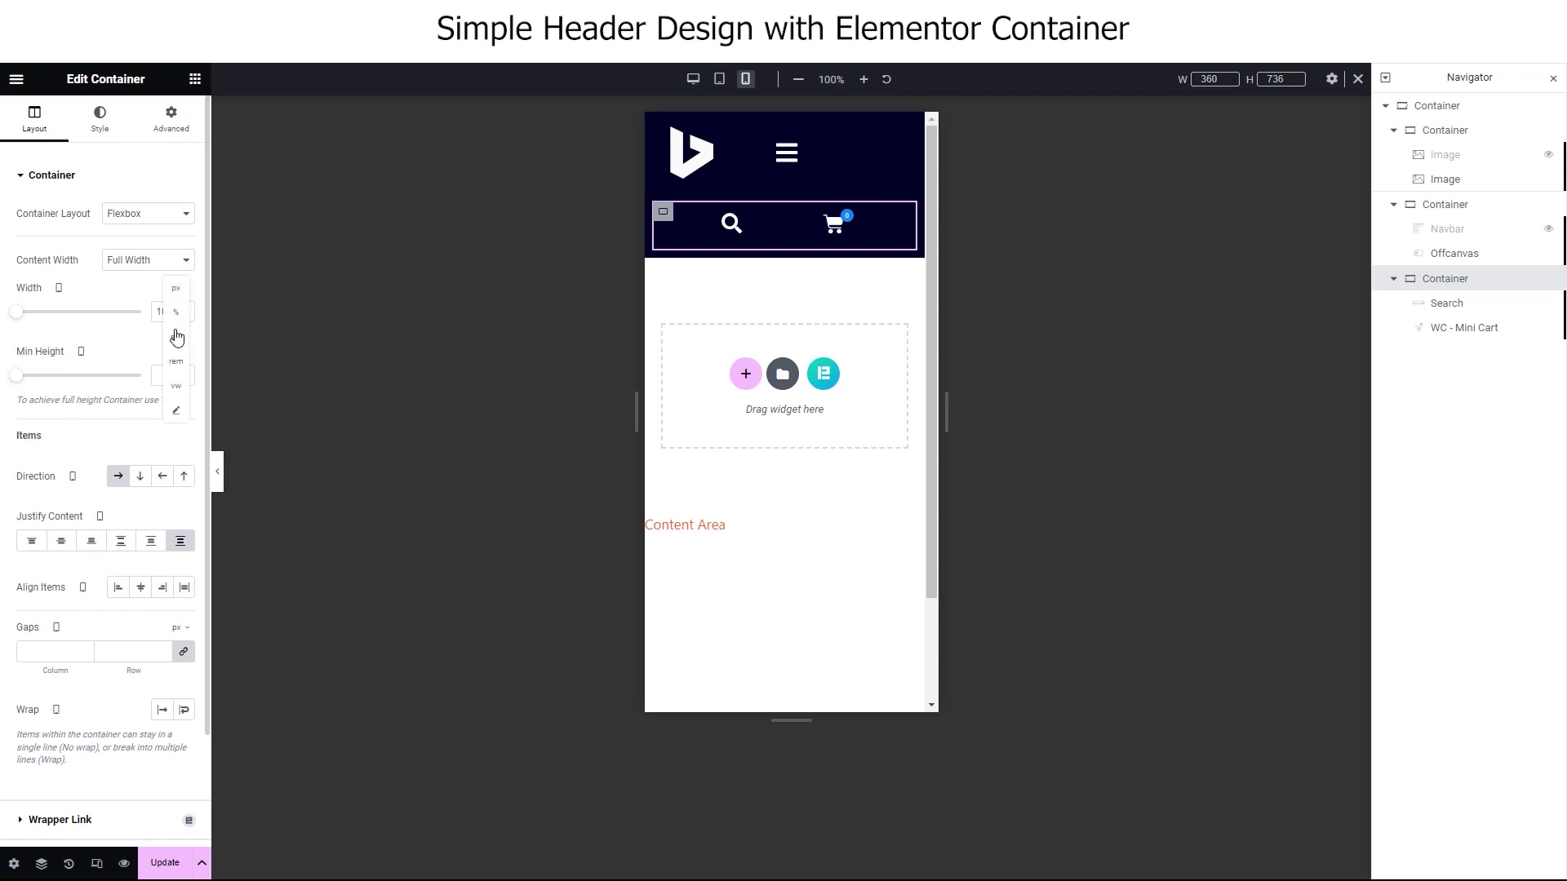
left_click(175, 312)
left_click_drag(139, 312, 57, 326)
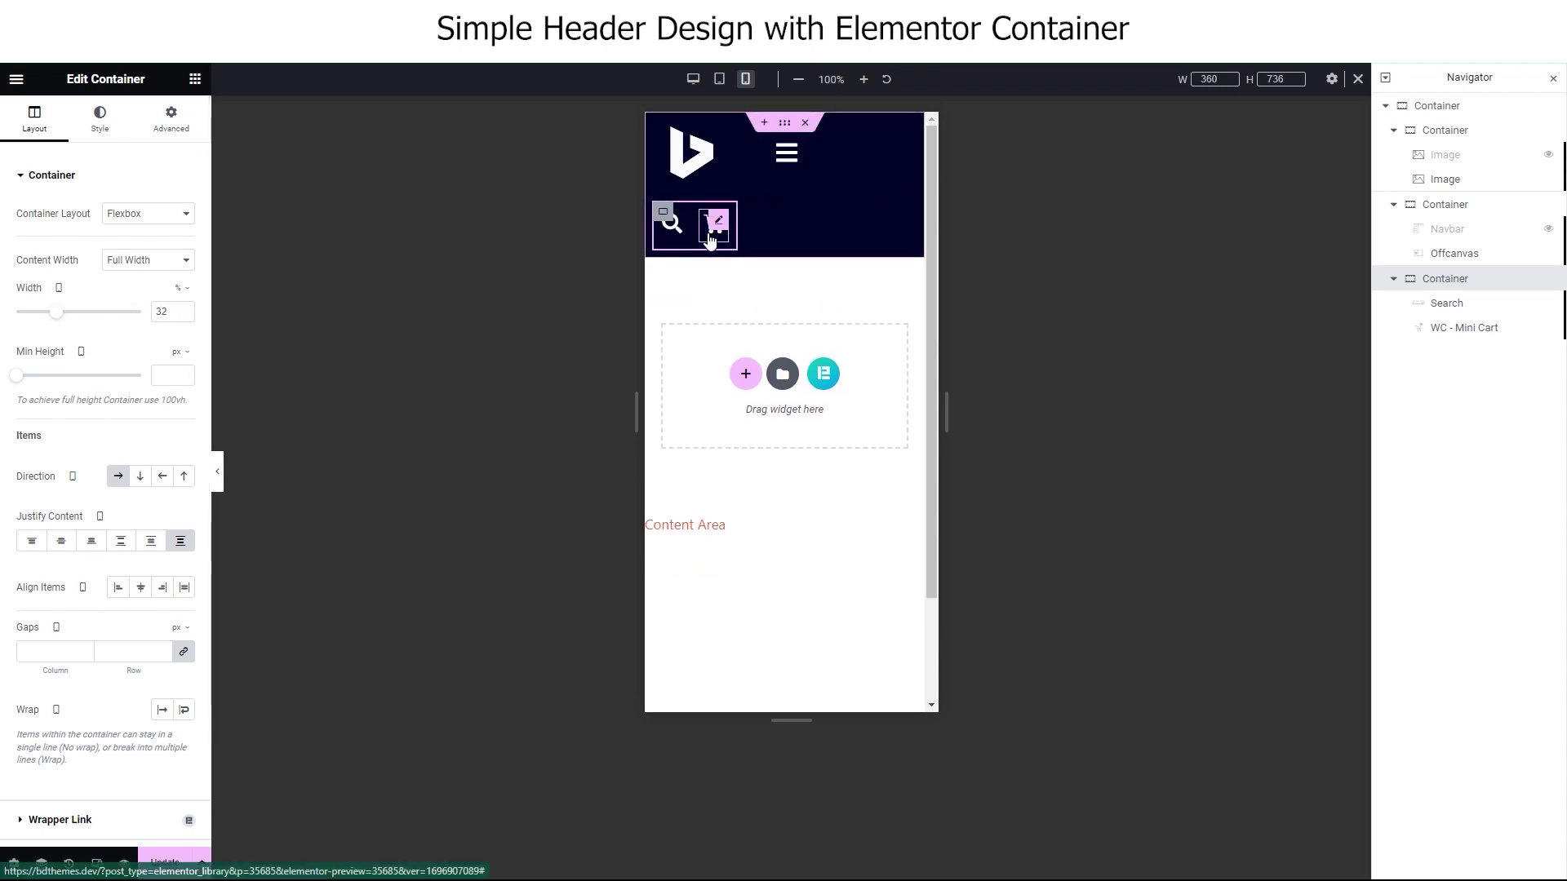
Narrow the logo container slightly, reduce the menu container to 35%, and centre the logo vertically.
left_click(686, 159)
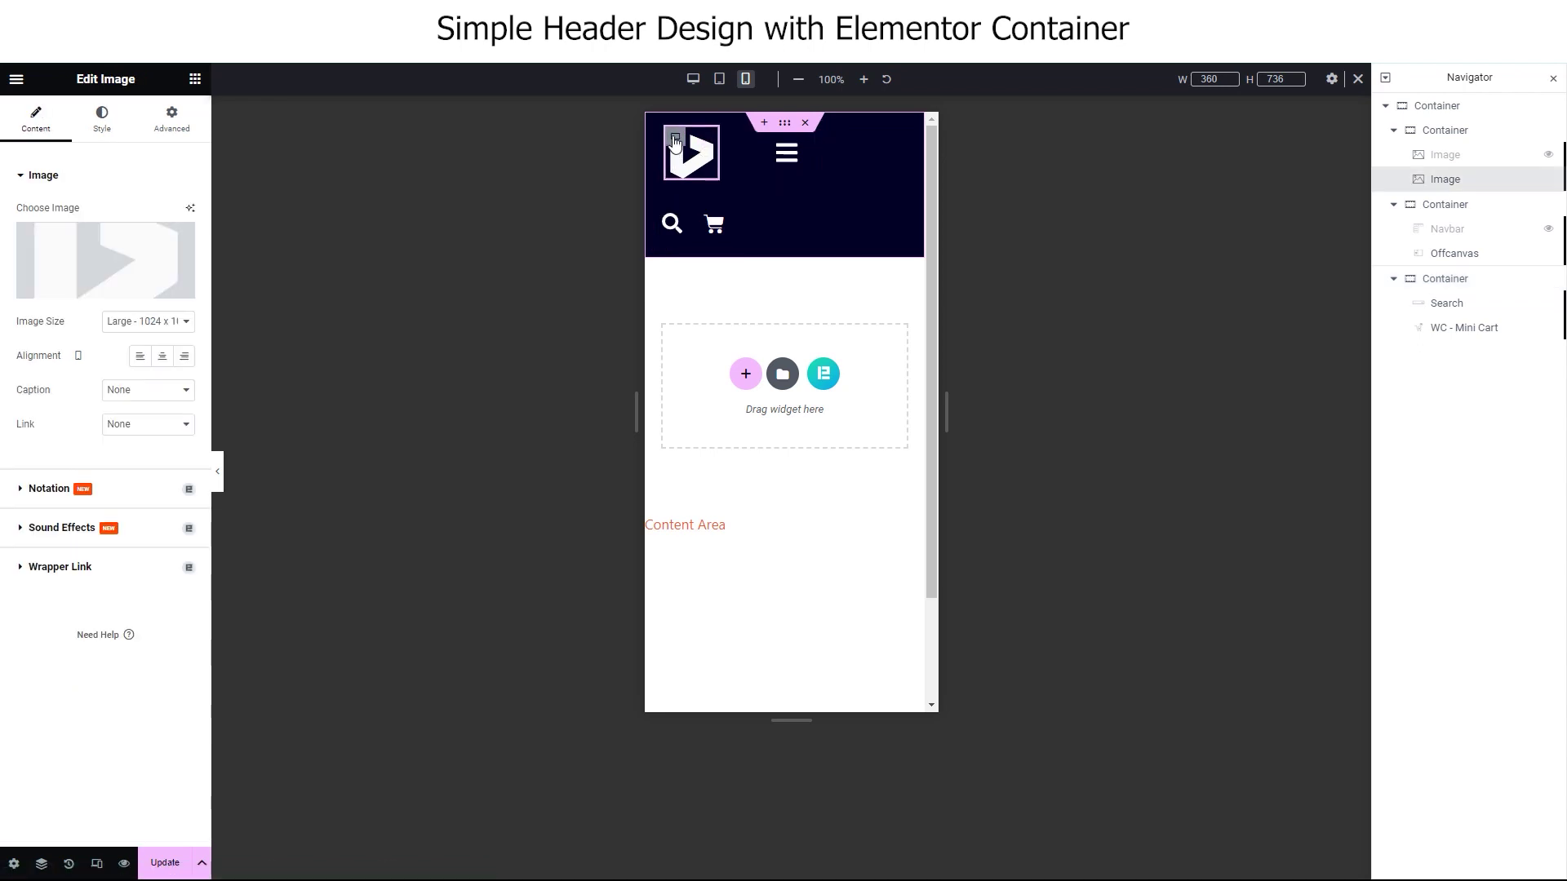
left_click(674, 136)
left_click(184, 315)
left_click(184, 315)
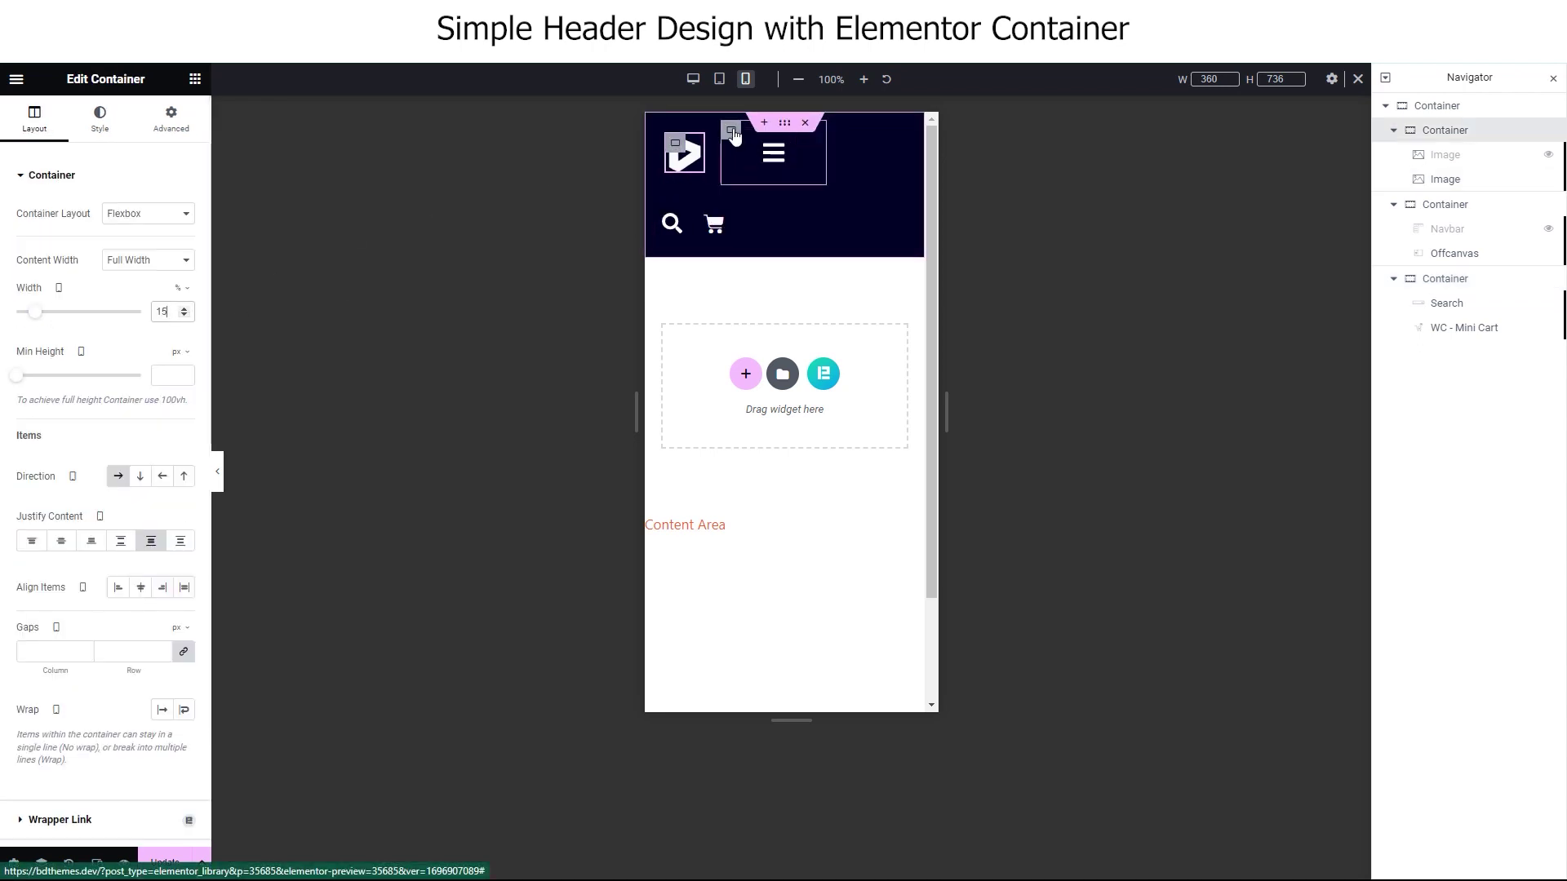
left_click(730, 130)
left_click(185, 317)
left_click(185, 317)
left_click(185, 317)
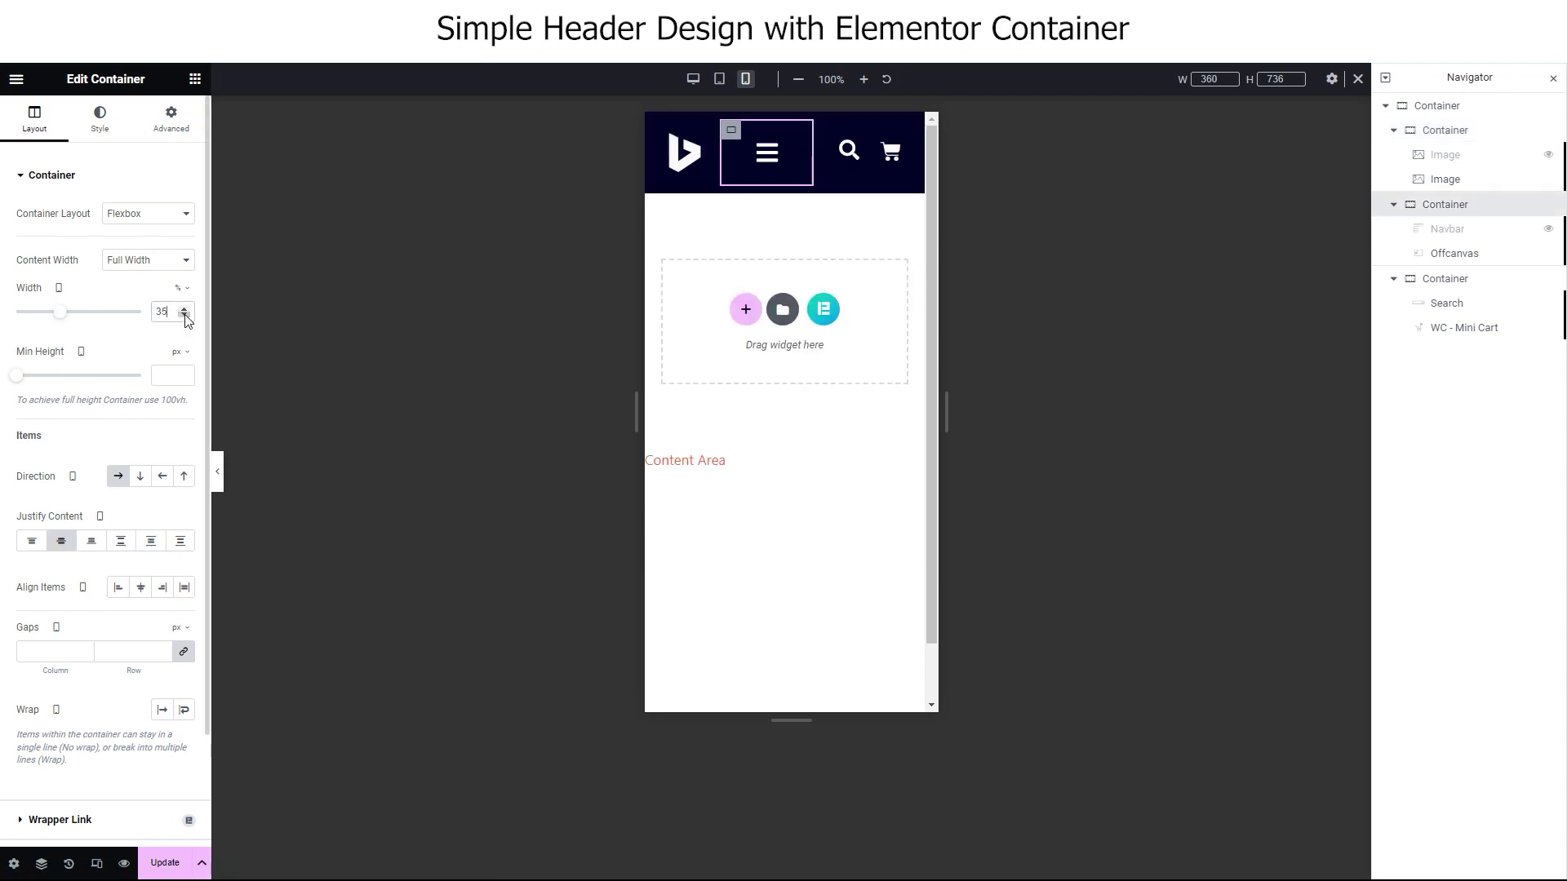
left_click(773, 342)
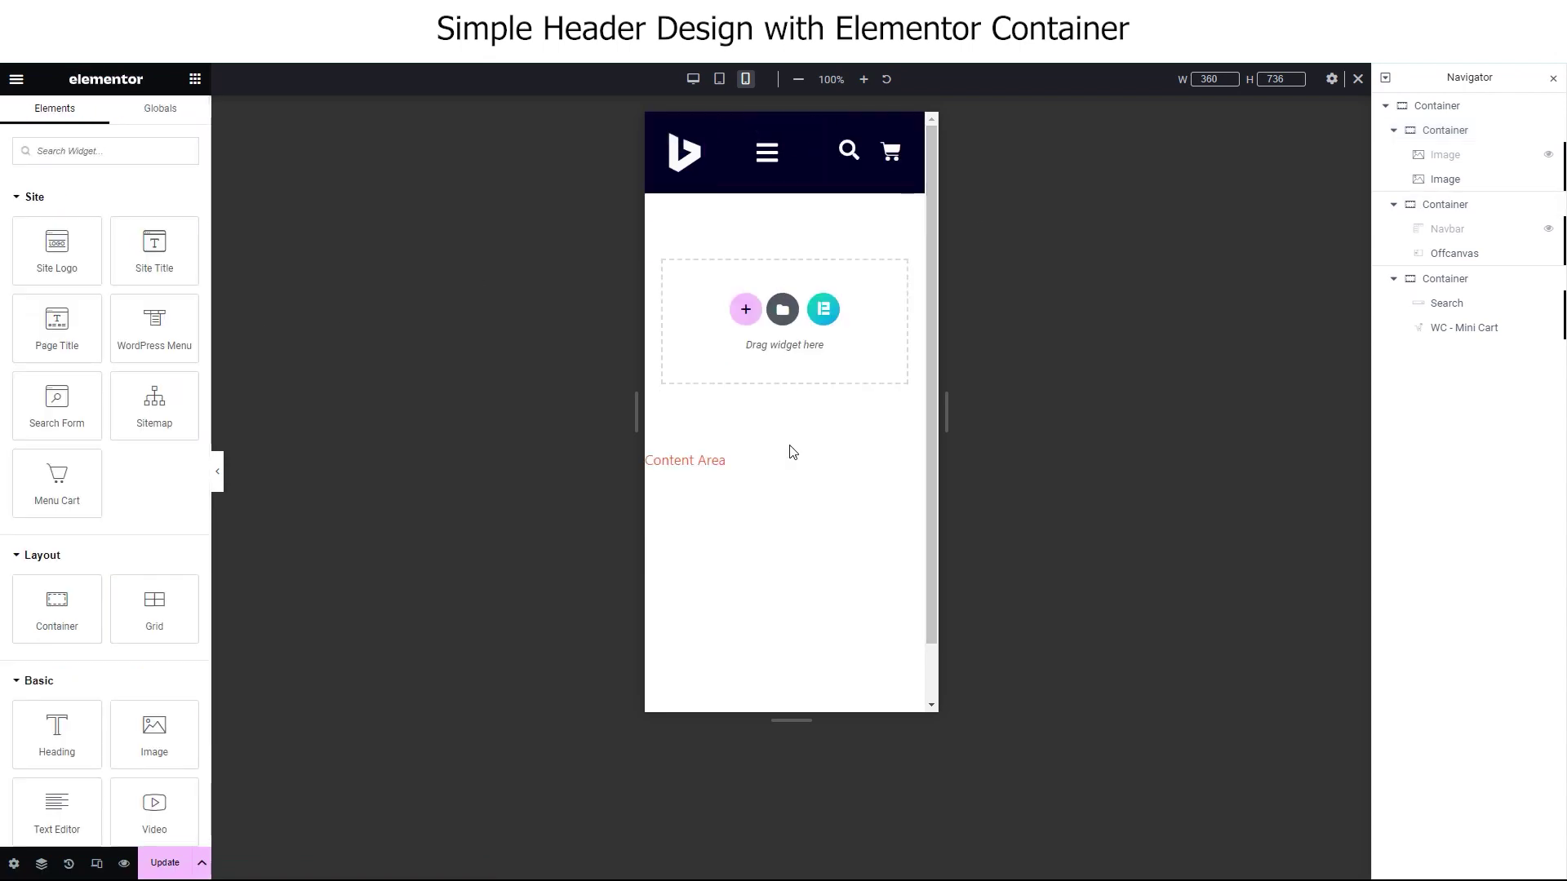
left_click(841, 143)
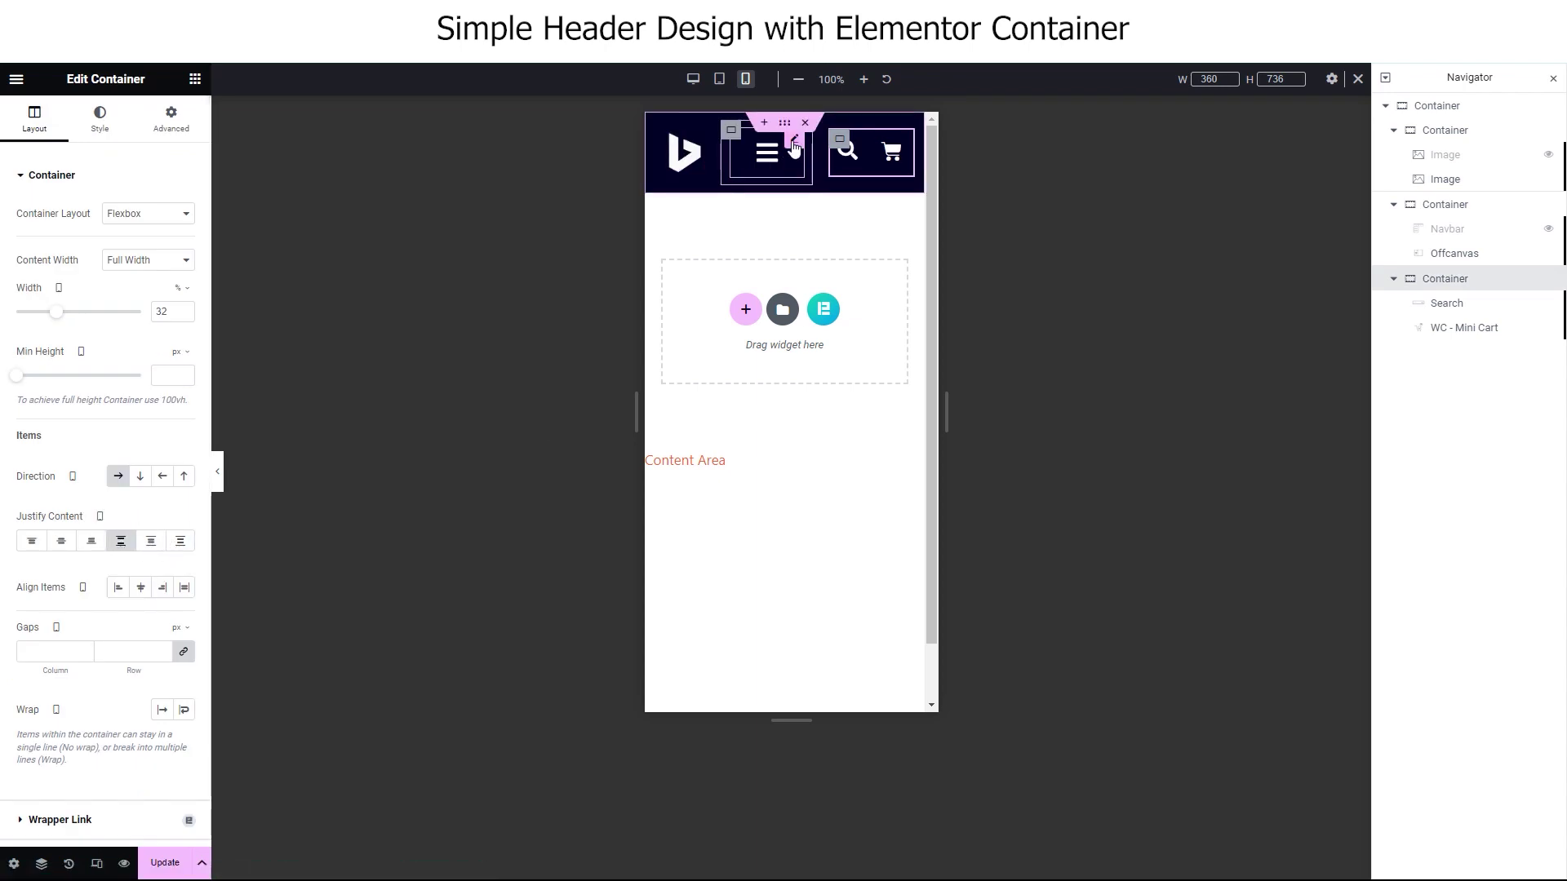
left_click(767, 159)
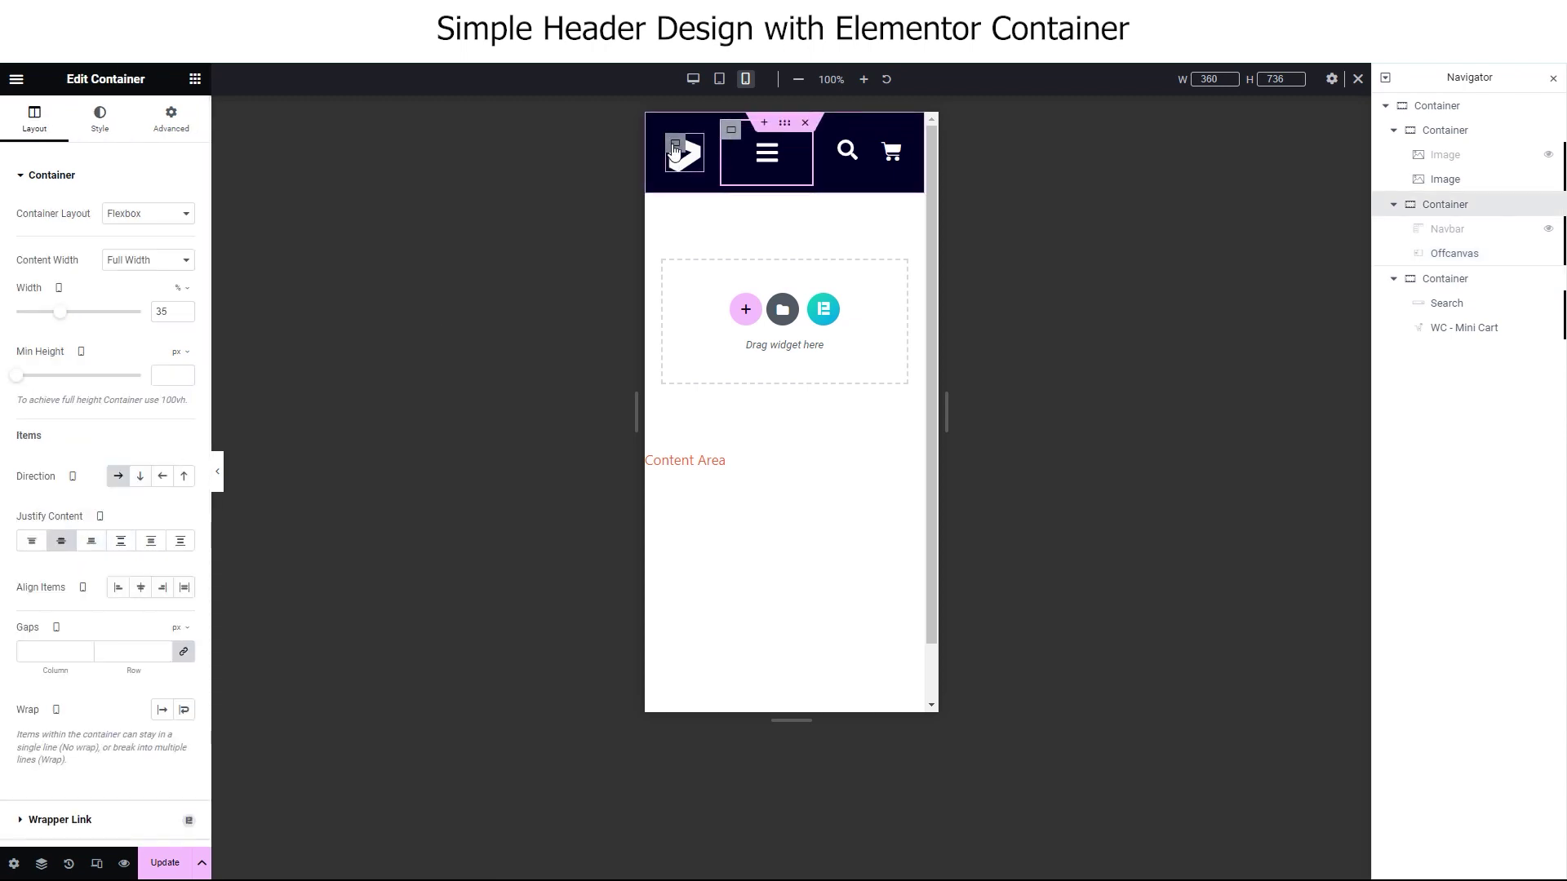
left_click(671, 167)
left_click(141, 588)
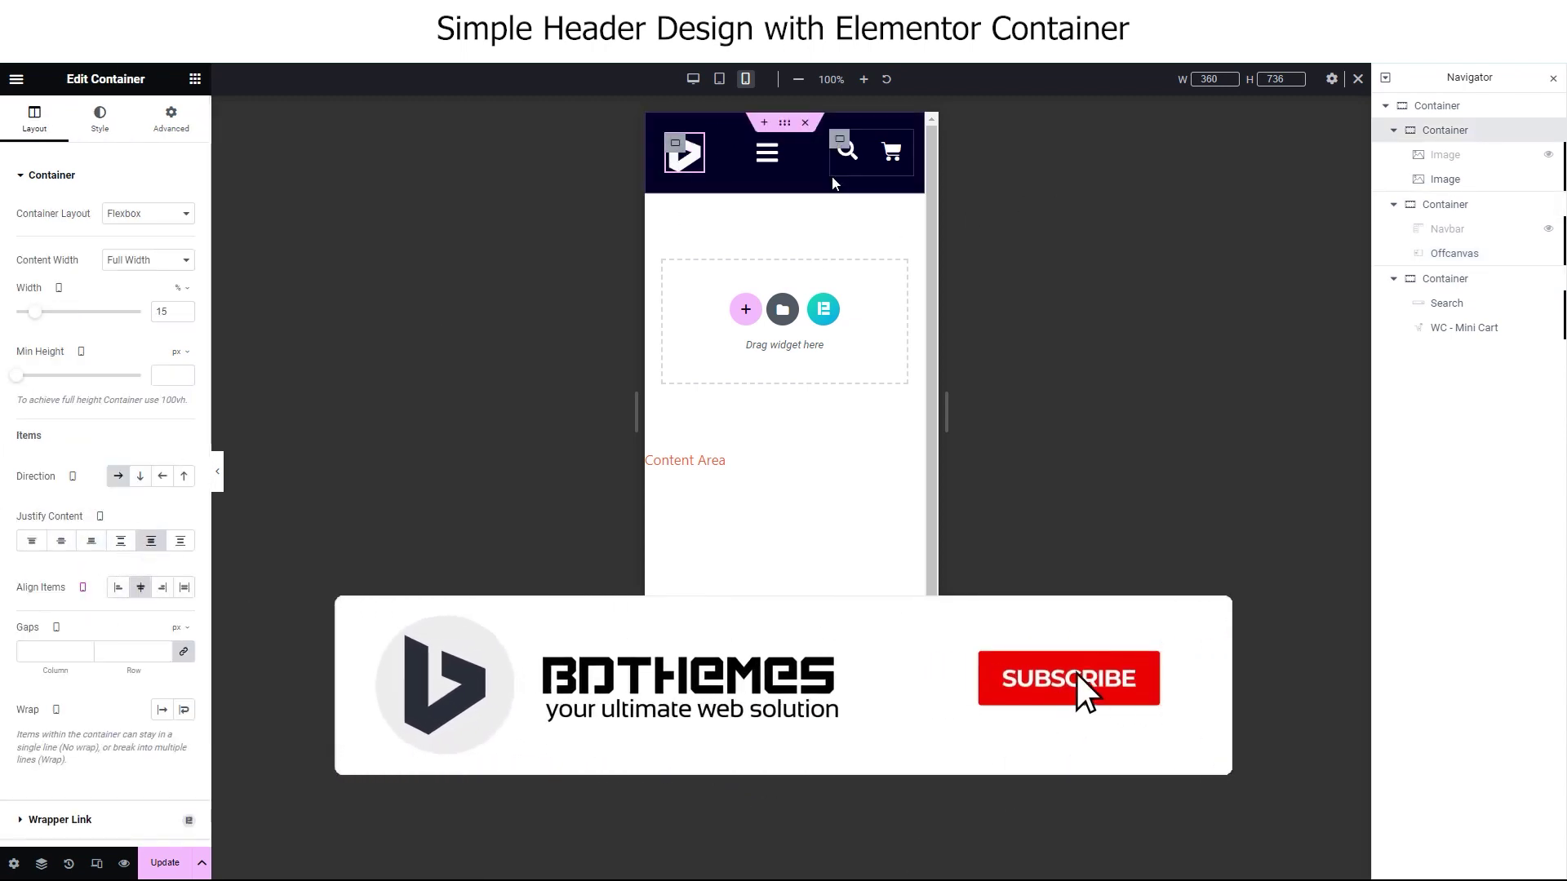
Return to desktop, unhide the hidden header elements, and view the header on the live site.
left_click(693, 79)
left_click(1548, 180)
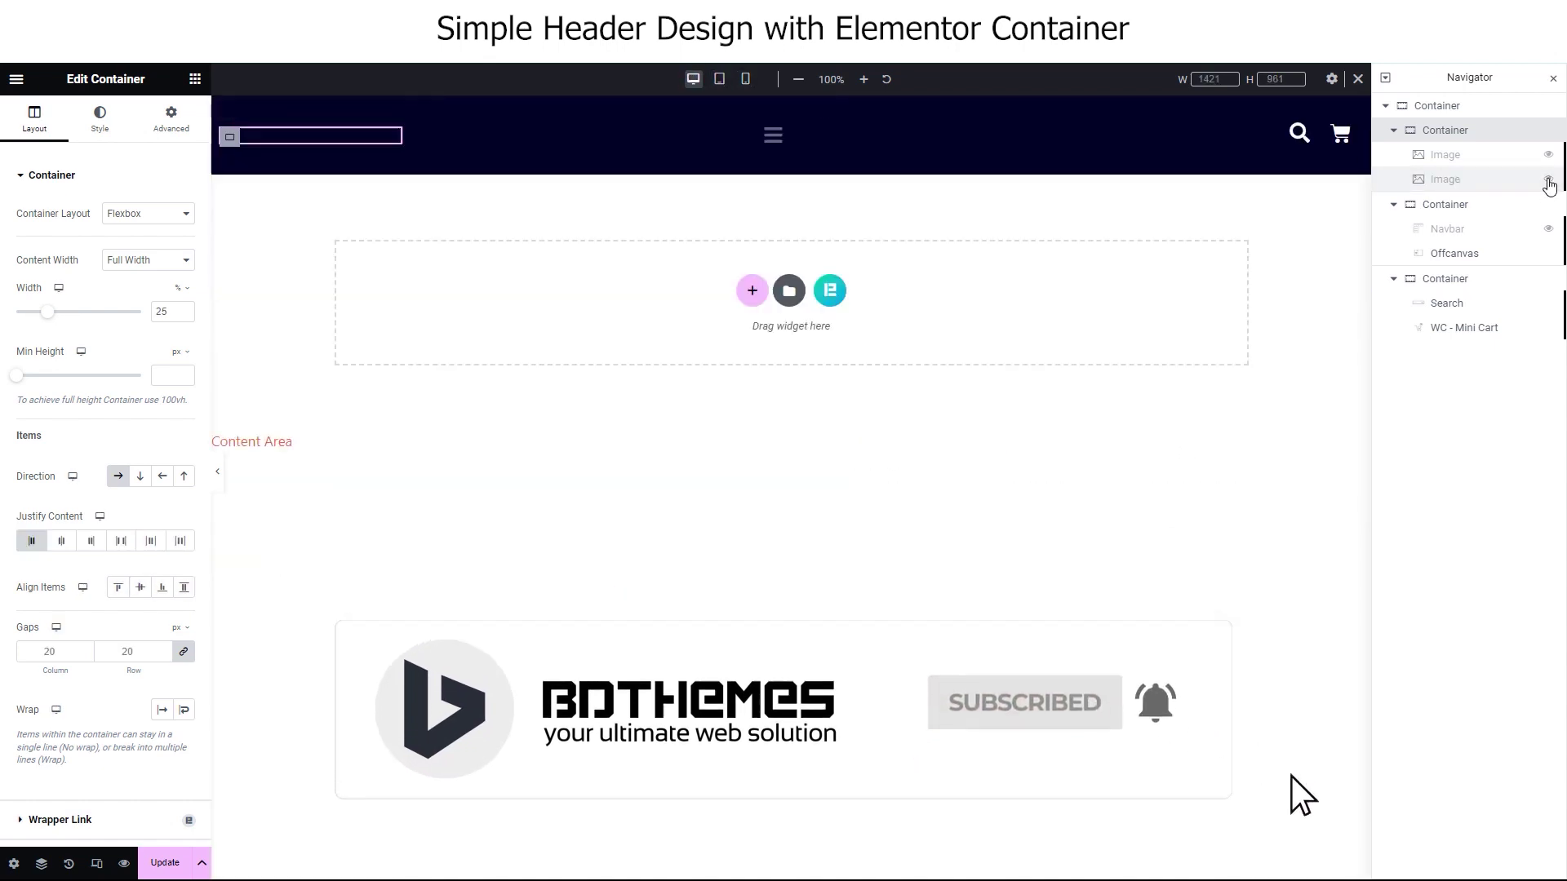
left_click(1548, 253)
left_click(1548, 253)
left_click(1547, 228)
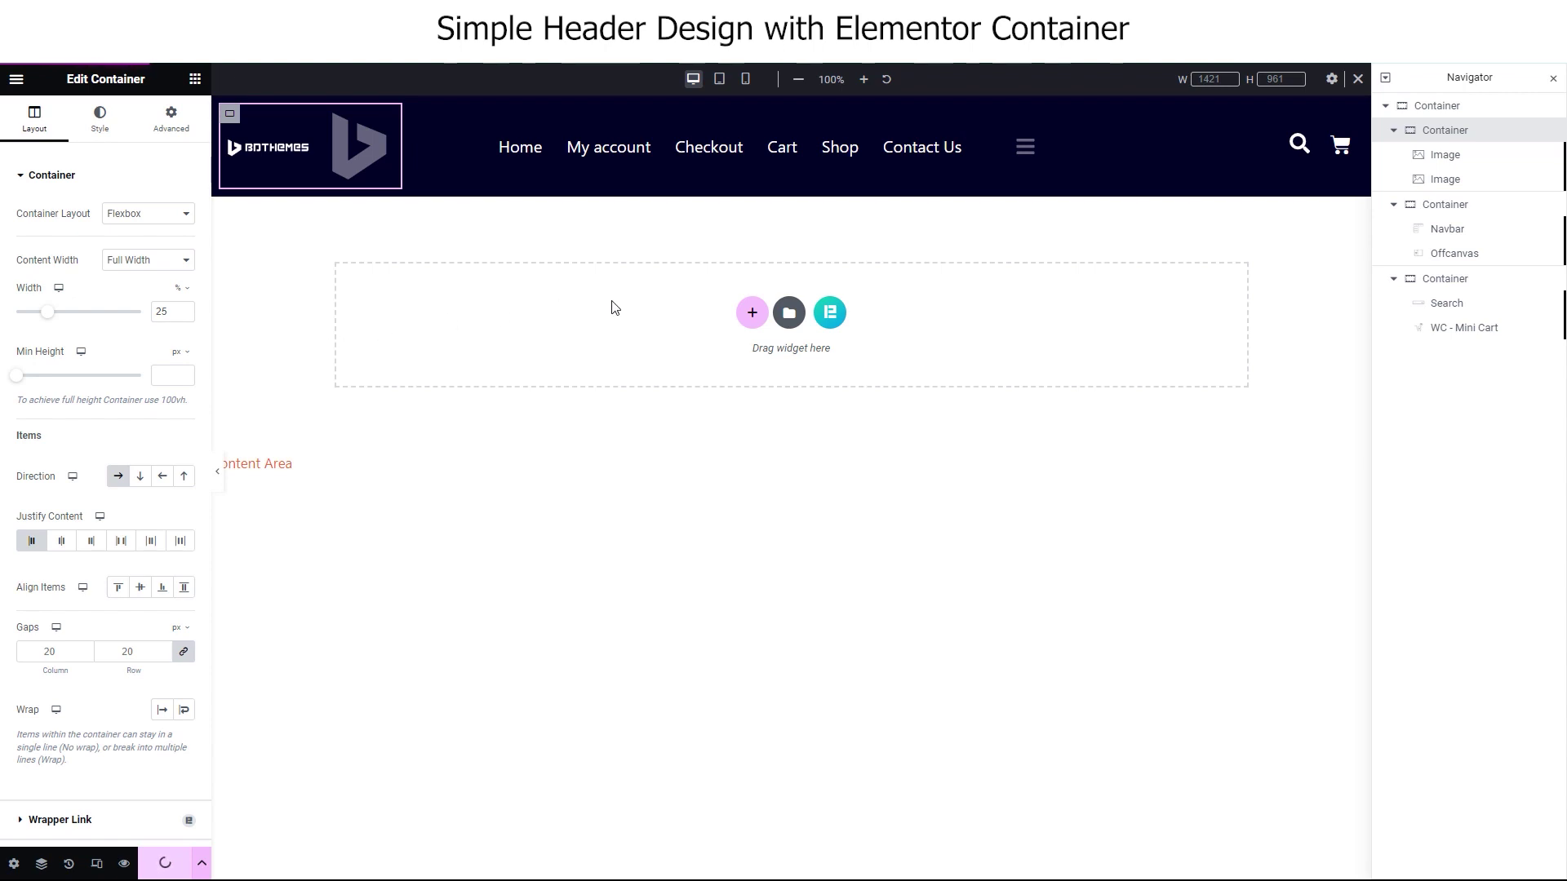
key("ctrl+Tab")
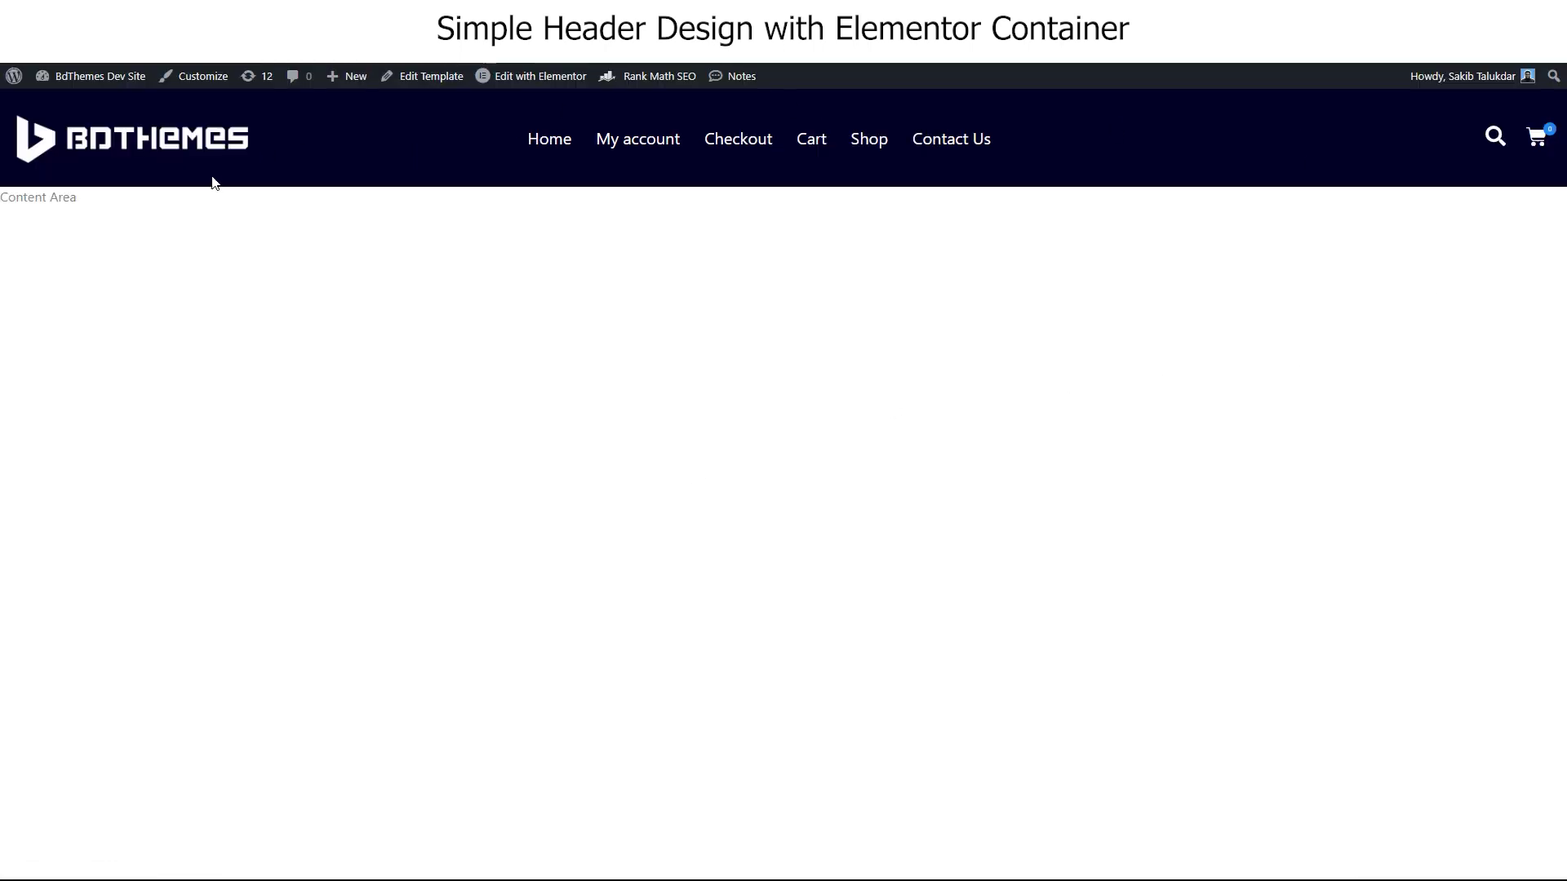
key("ctrl+shift+i")
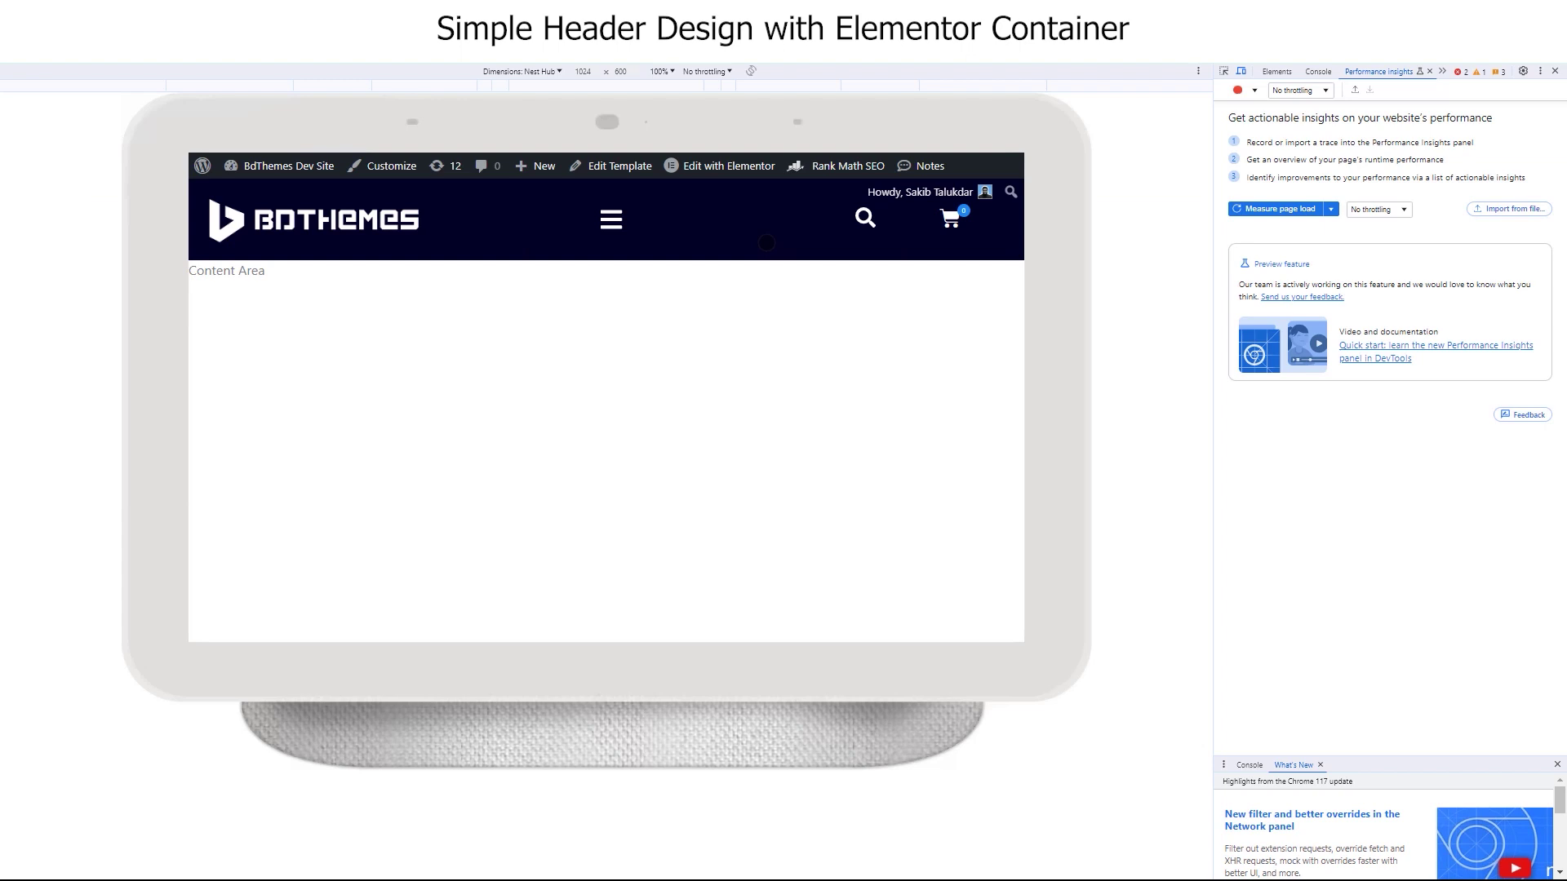
left_click(559, 72)
left_click(546, 135)
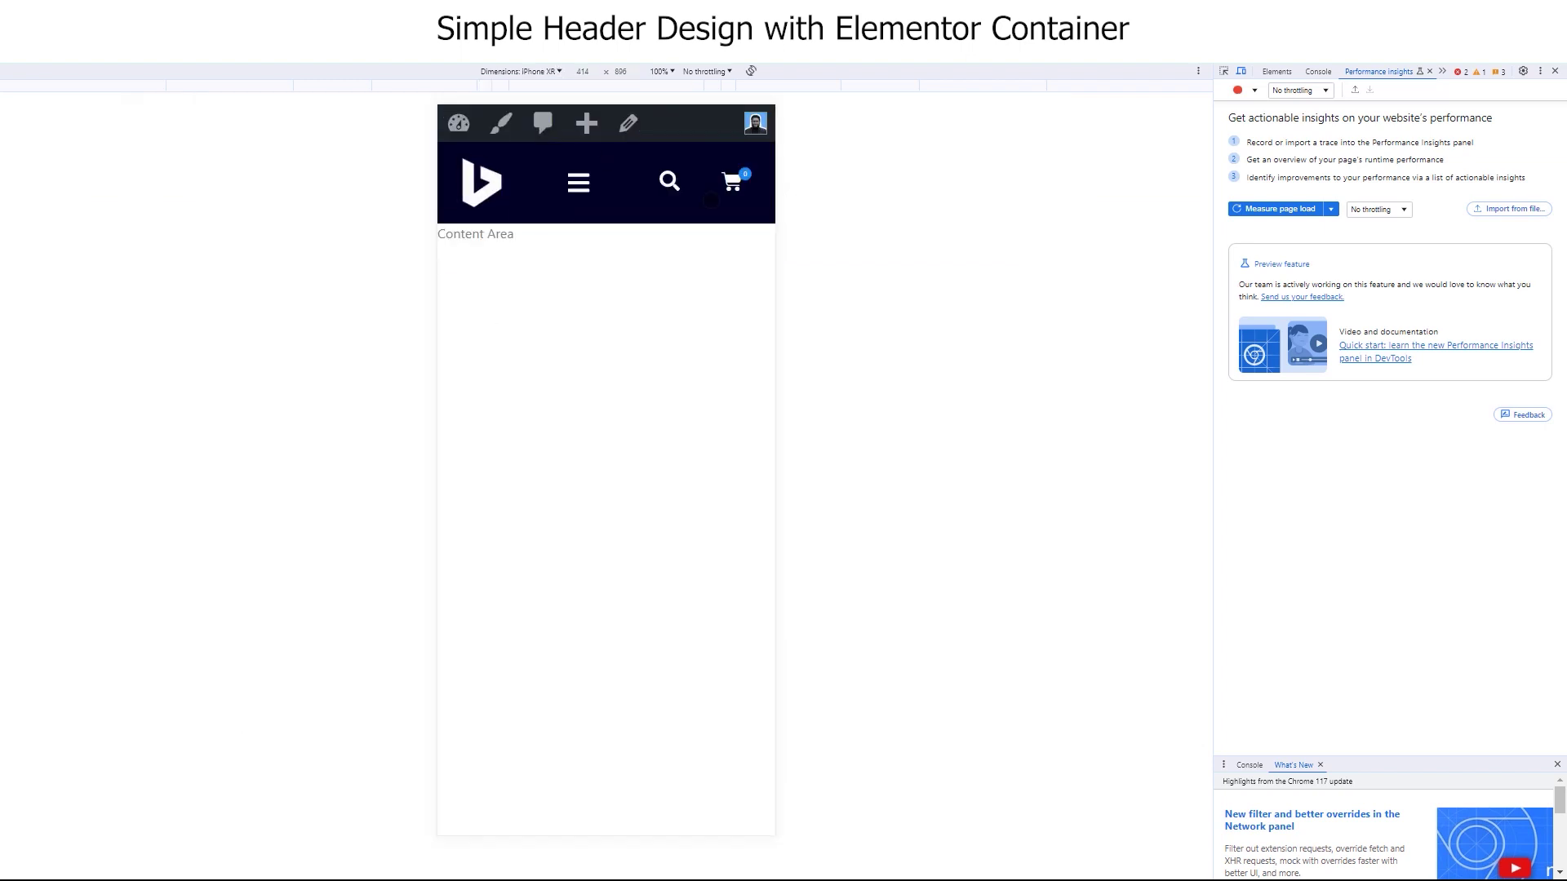
left_click(559, 72)
left_click(555, 276)
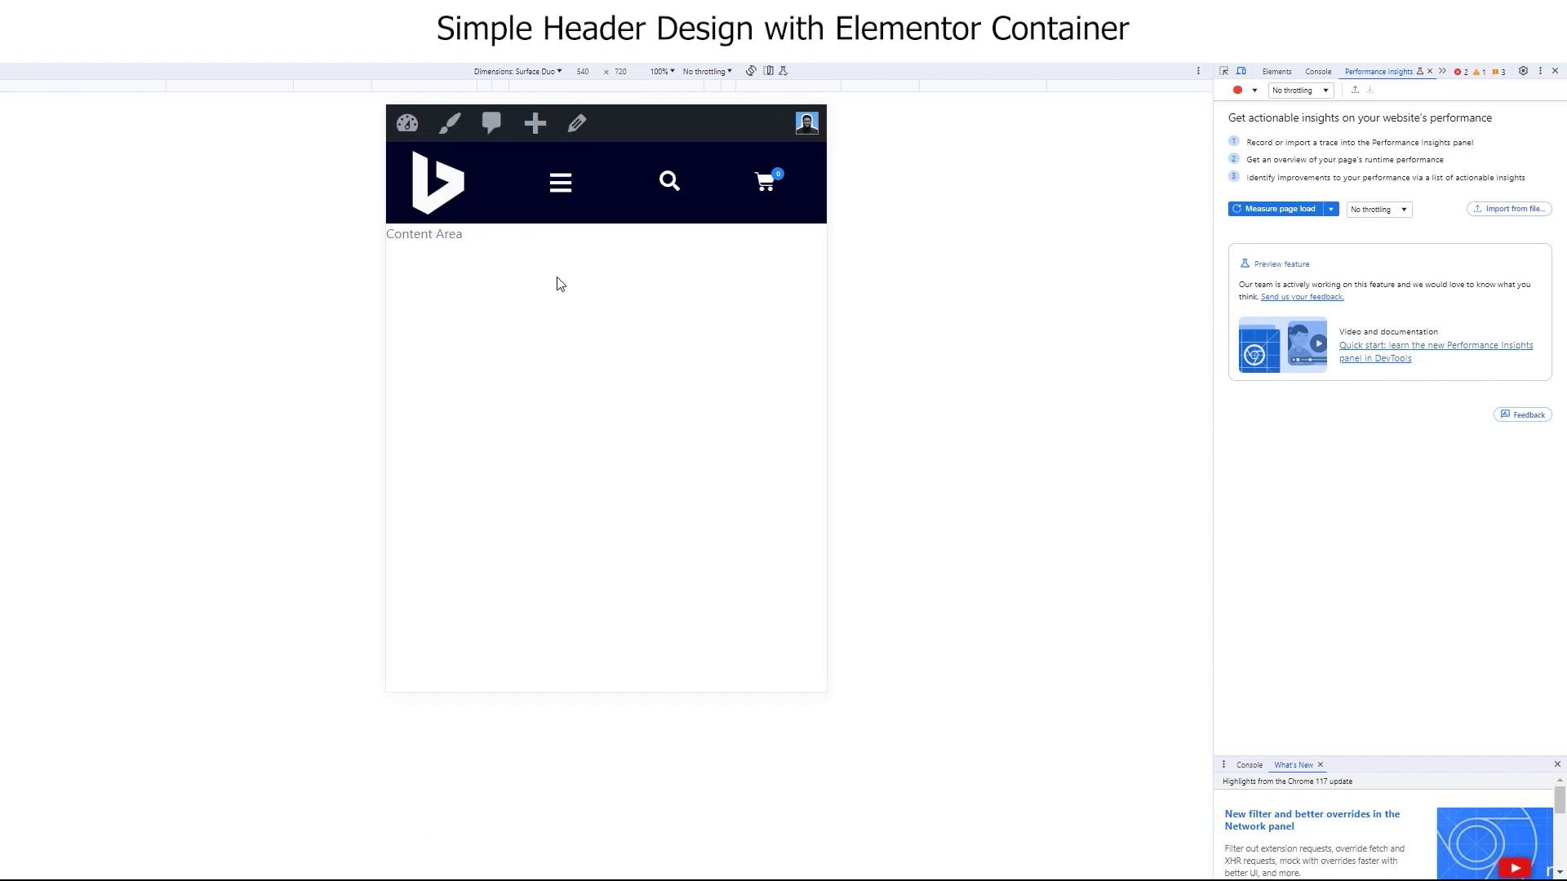
left_click(543, 72)
left_click(531, 330)
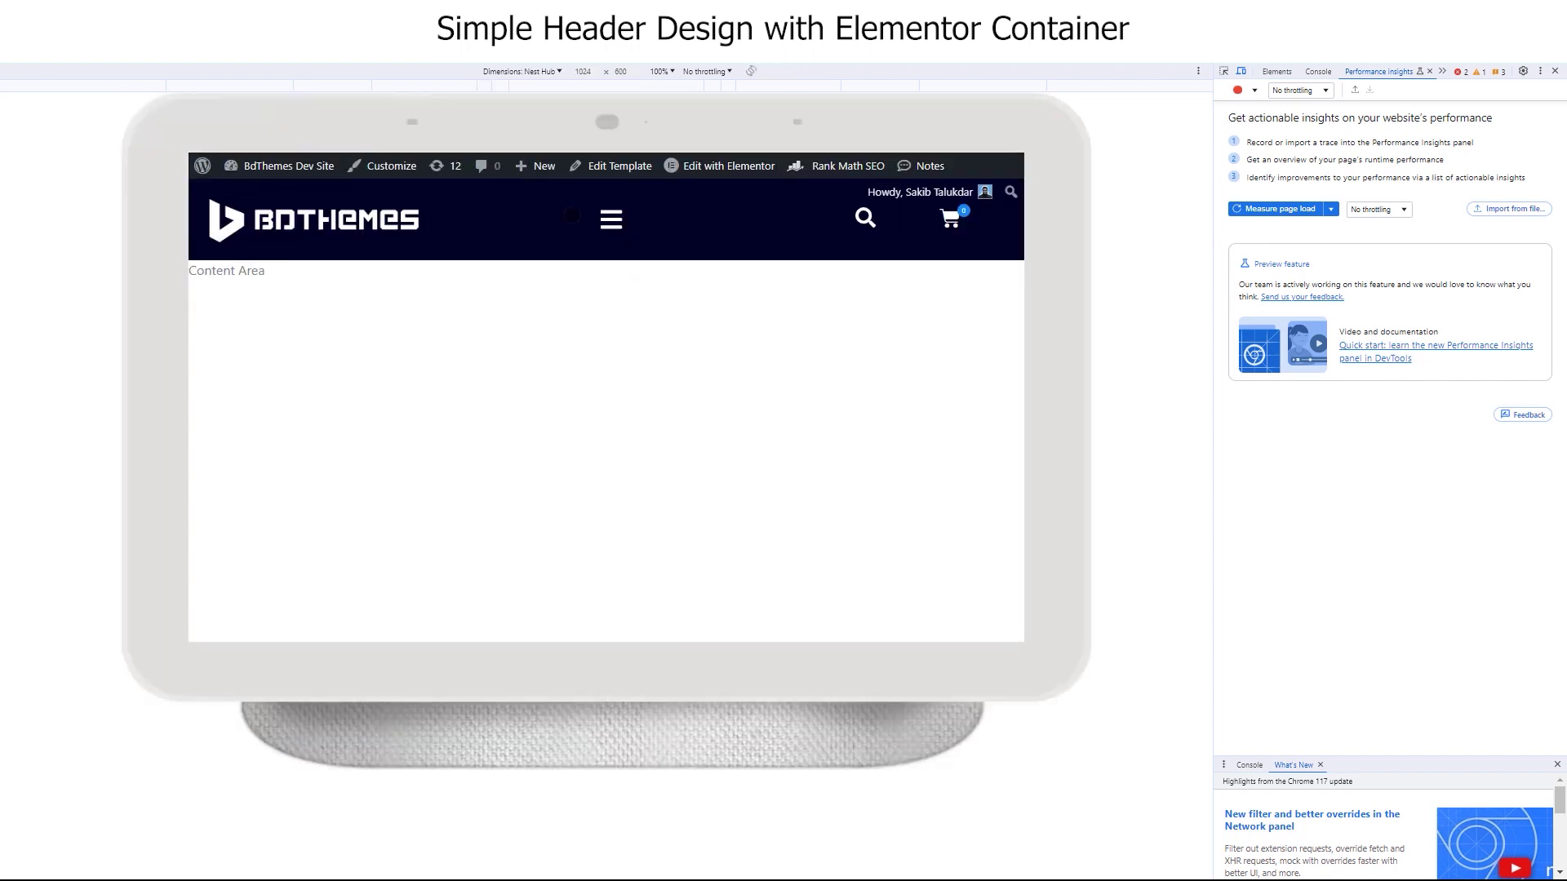
left_click(560, 72)
left_click(530, 346)
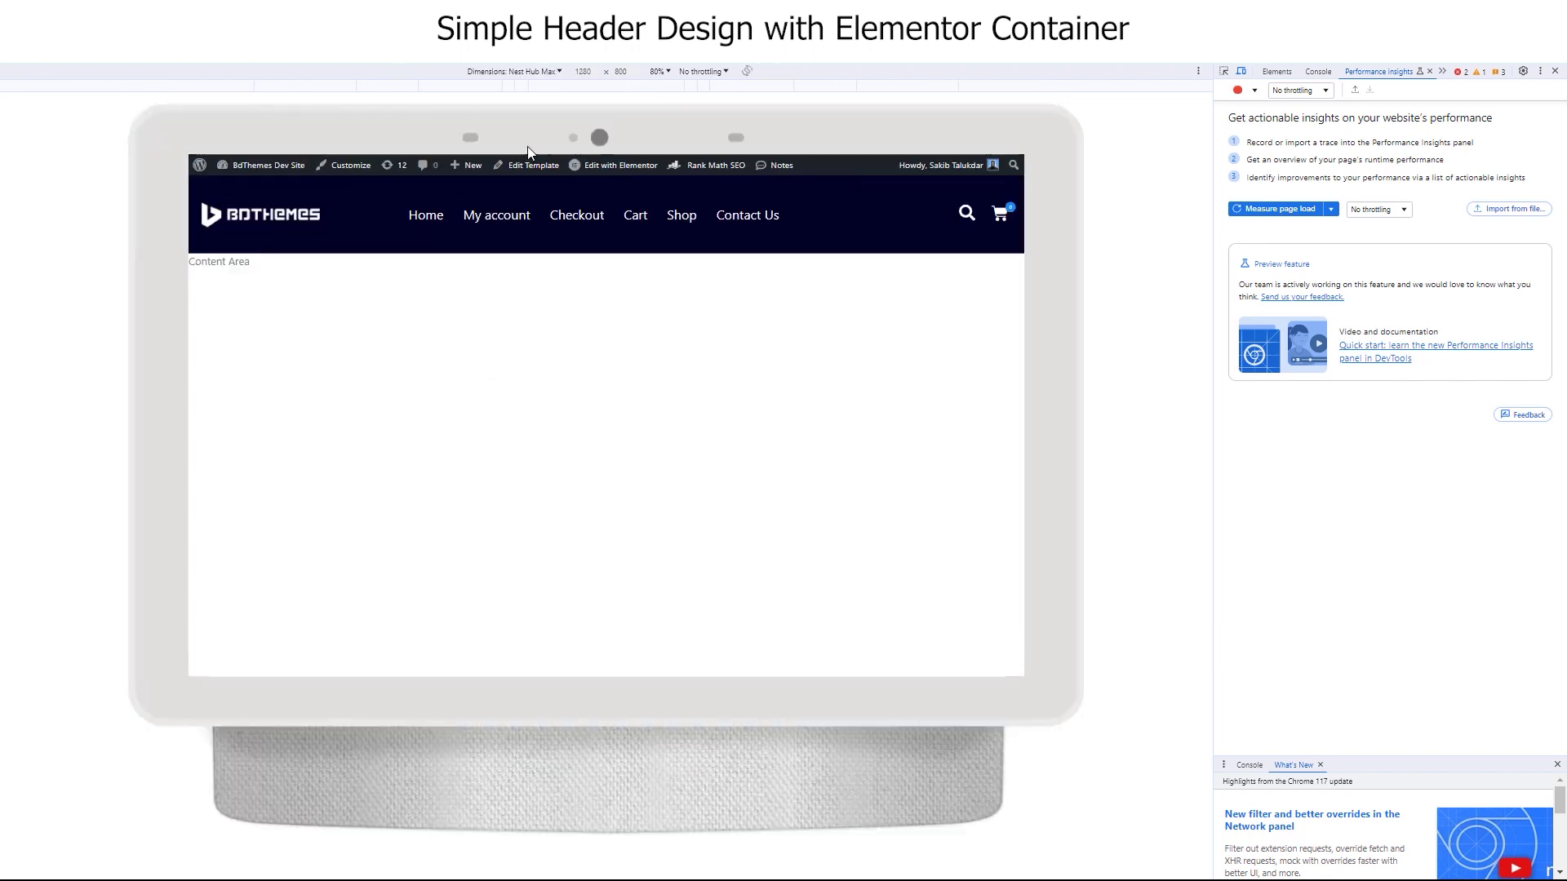
left_click(530, 72)
left_click(526, 451)
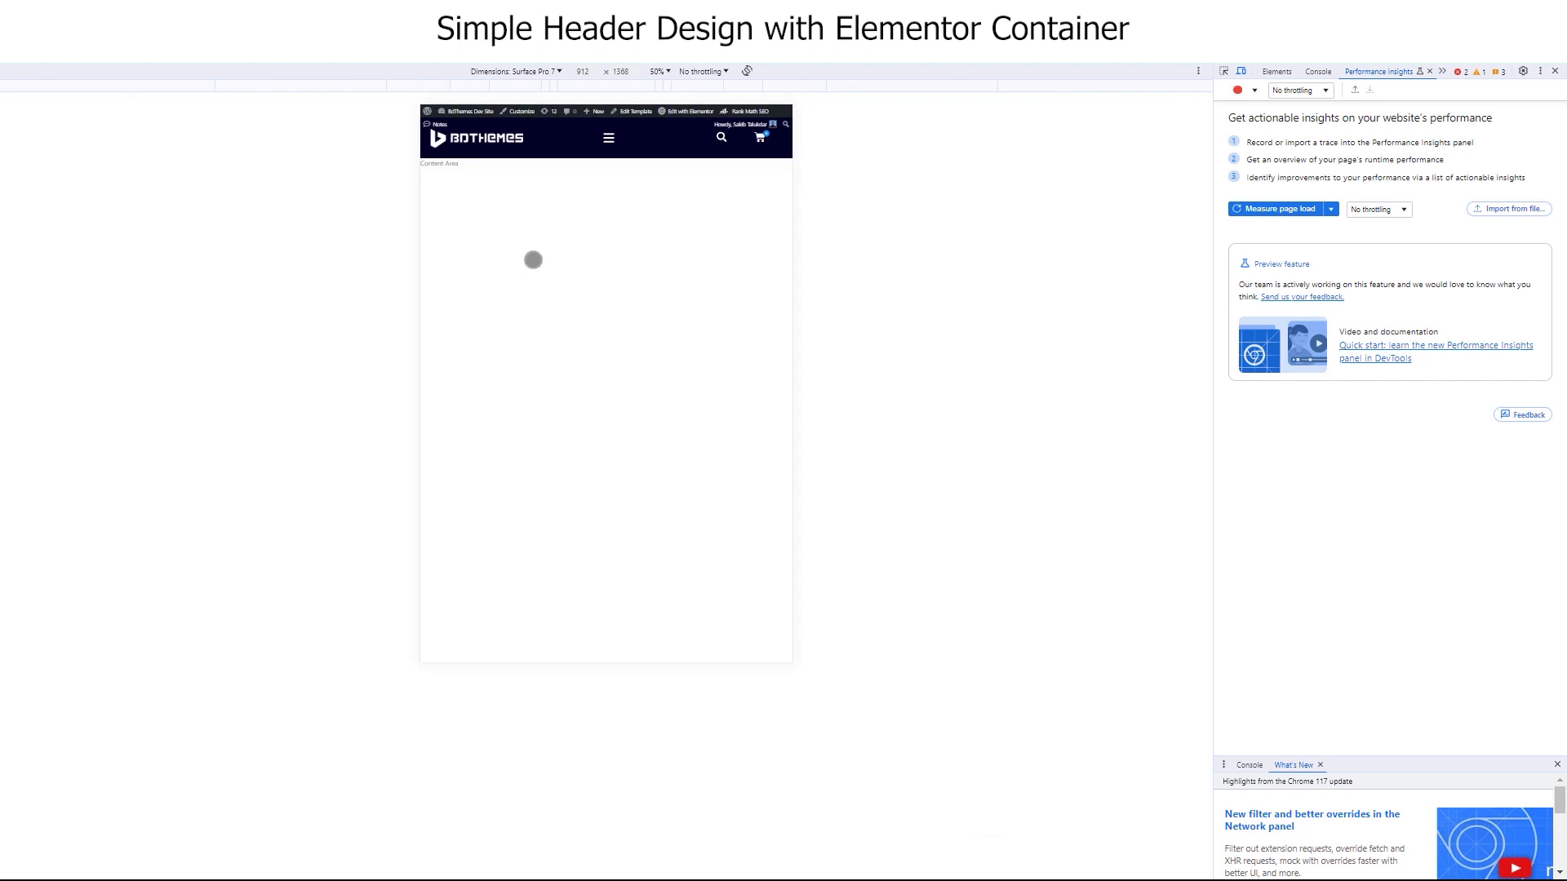
left_click(559, 71)
left_click(577, 229)
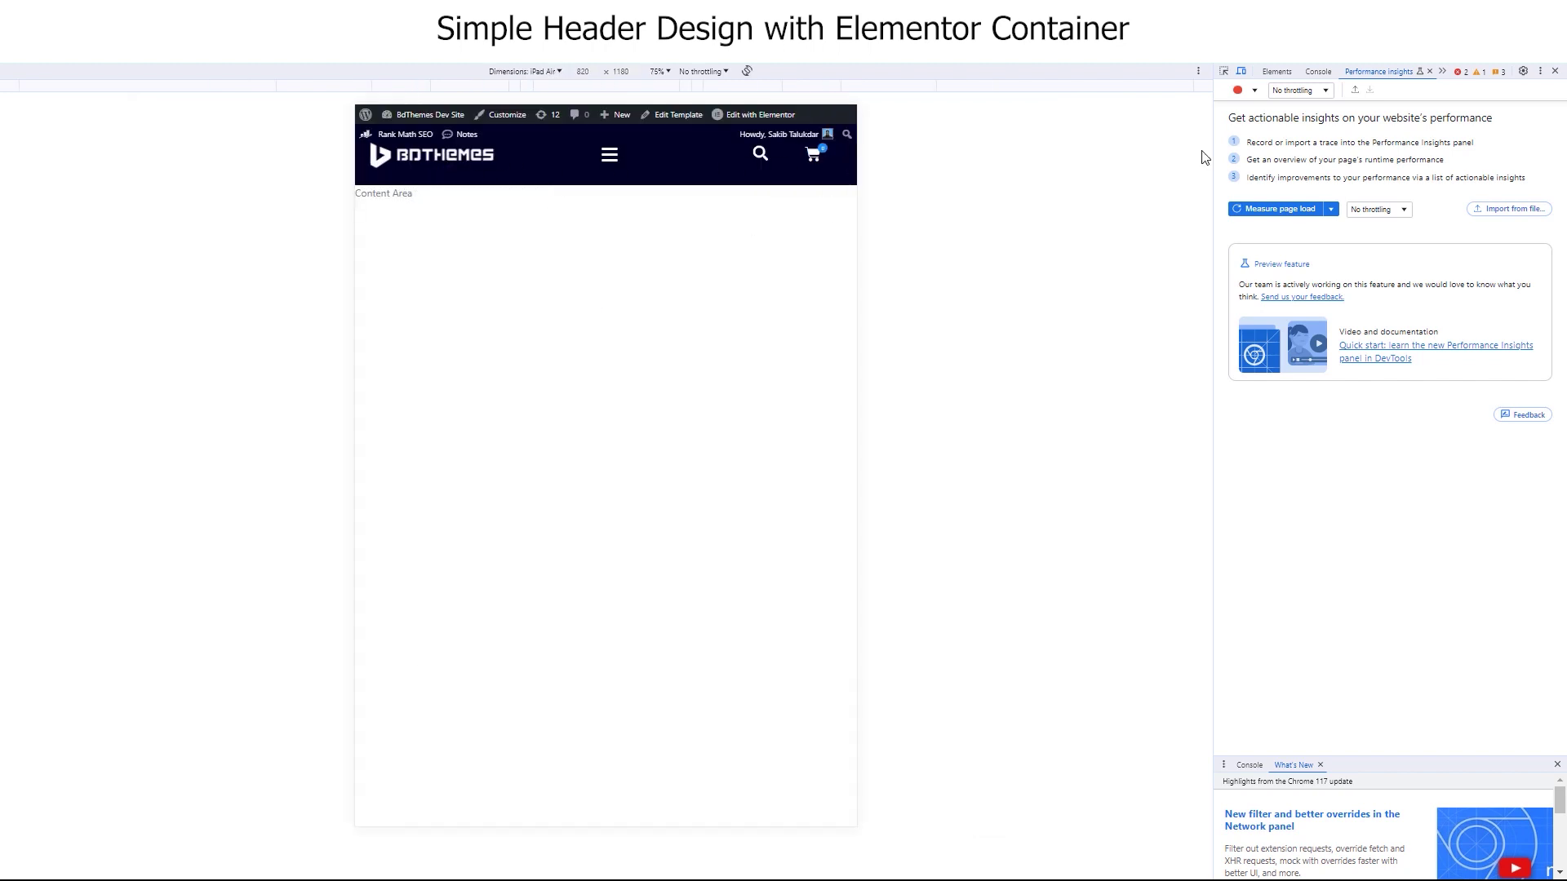
left_click(1555, 72)
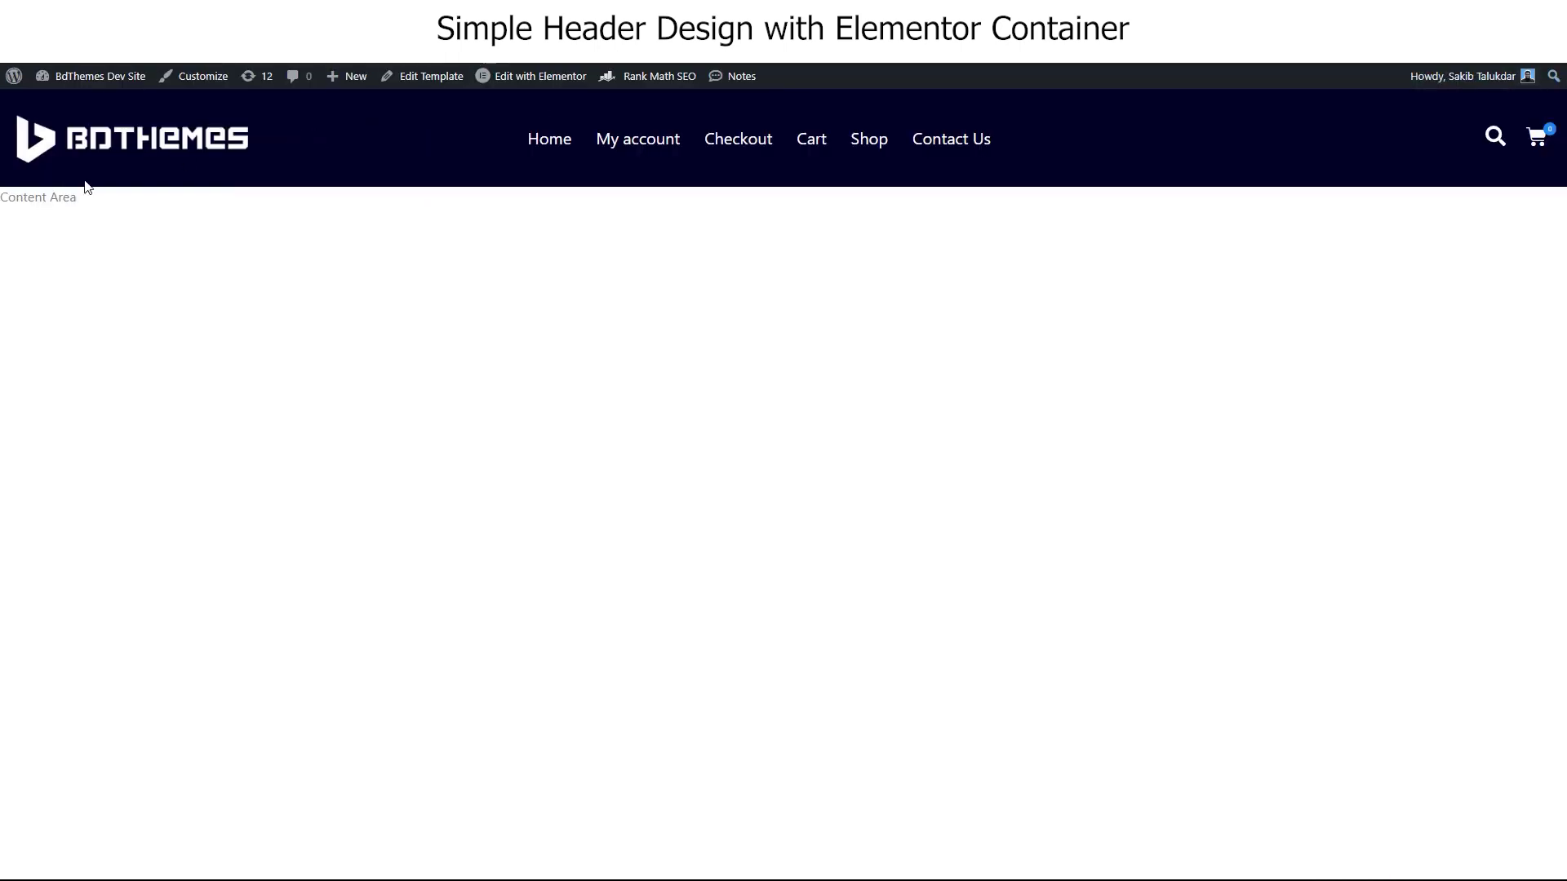